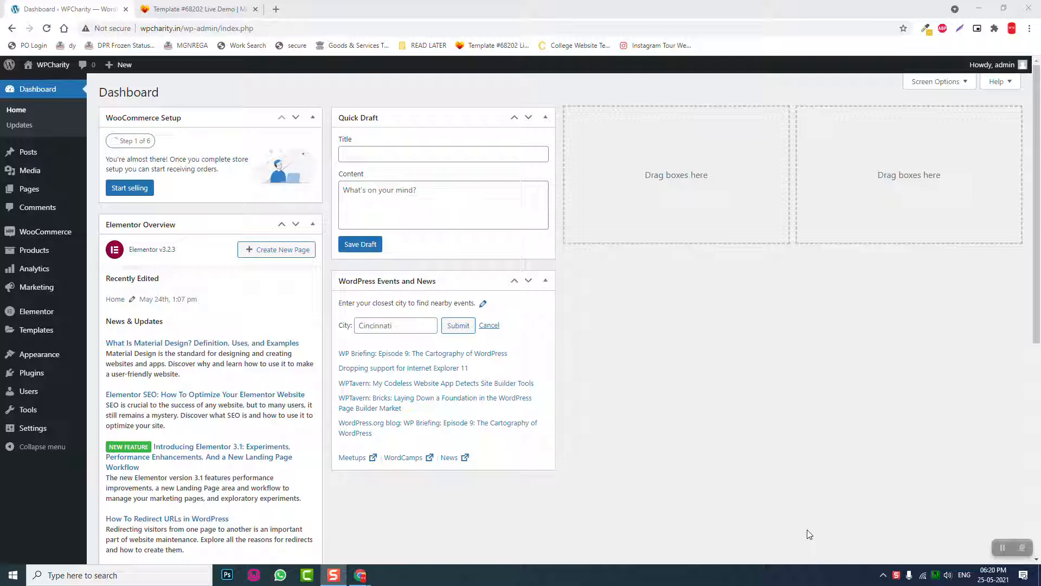
- Review the charity template demo page, dismiss its chat greeting popup, and return to the dashboard
left_click(187, 9)
scroll(473, 253, "down", 10)
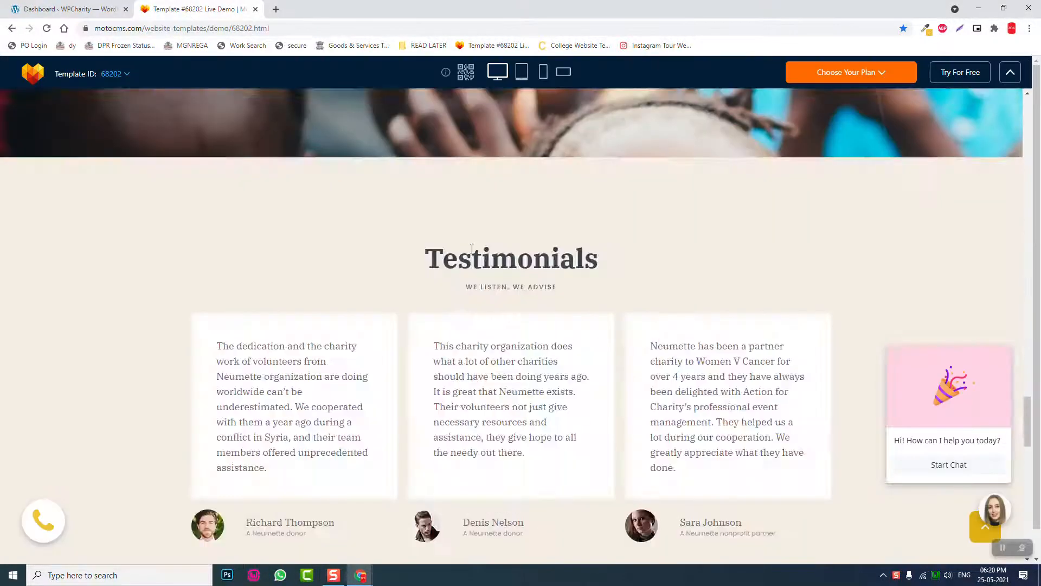
scroll(474, 253, "up", 15)
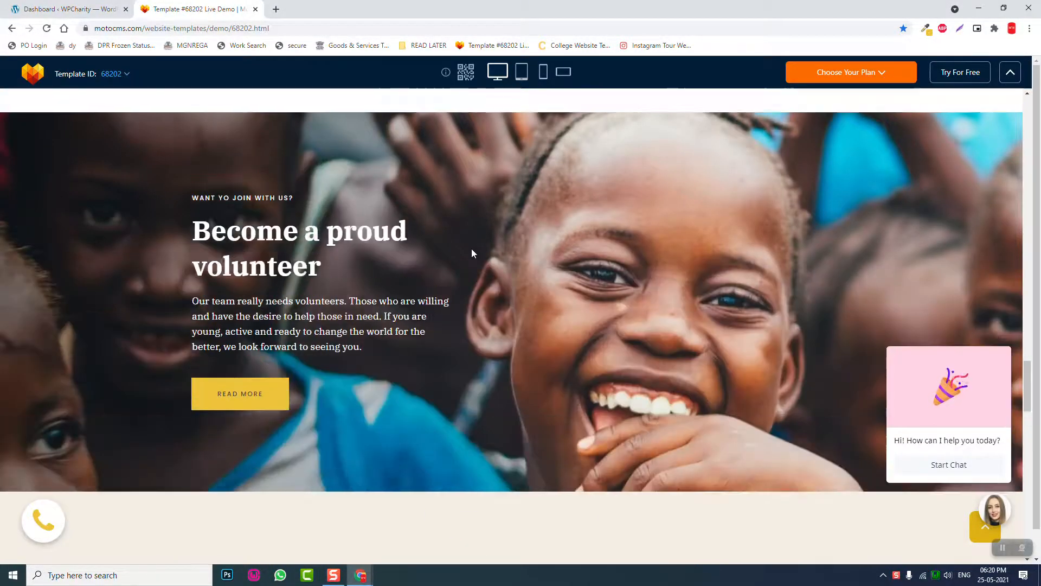
scroll(471, 250, "up", 3)
scroll(470, 250, "down", 3)
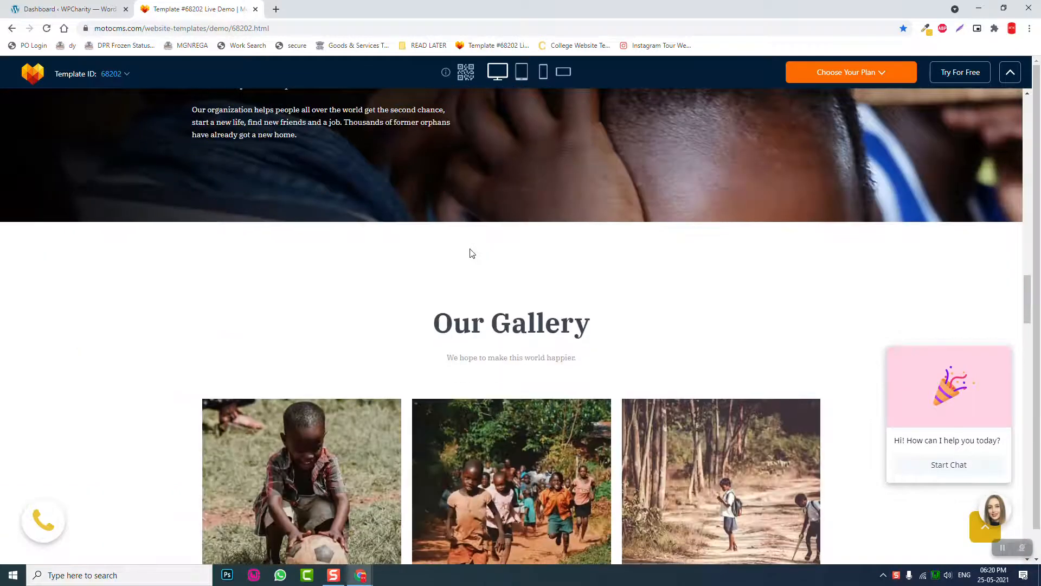
scroll(470, 247, "up", 8)
scroll(469, 247, "up", 2)
mouse_move(921, 473)
left_click(1004, 337)
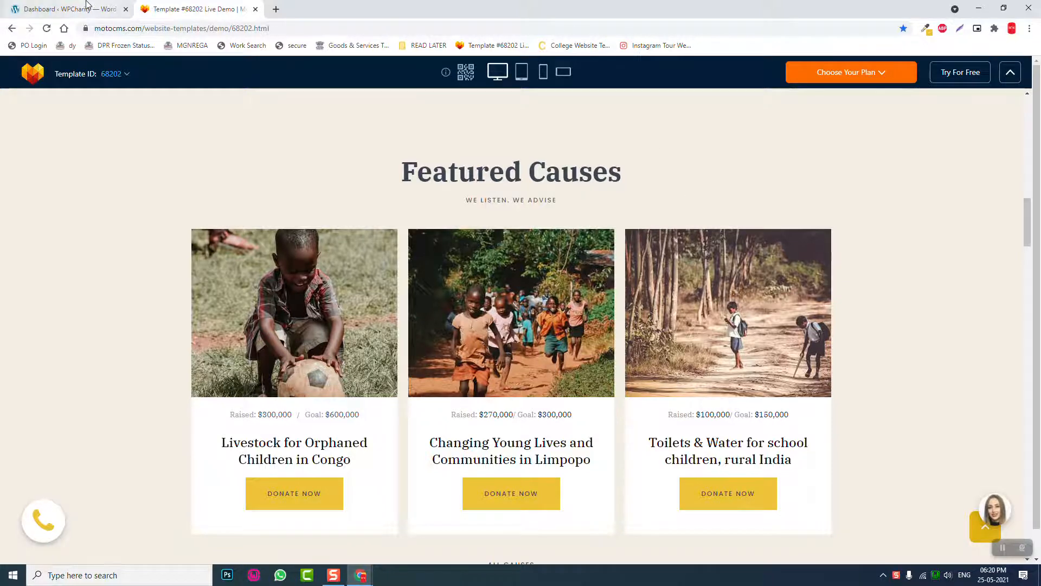
left_click(71, 8)
left_click(179, 8)
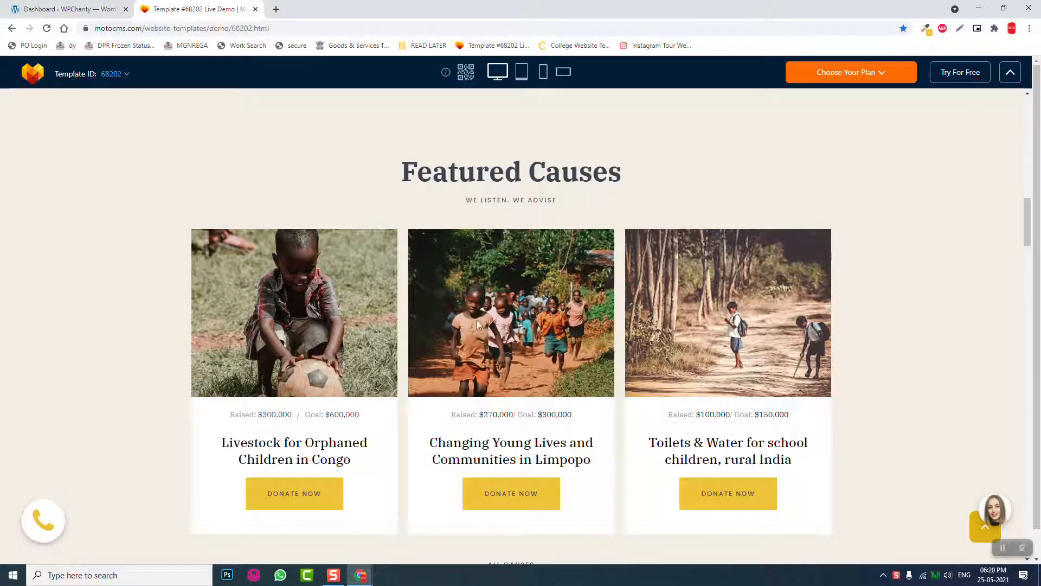
left_click(38, 9)
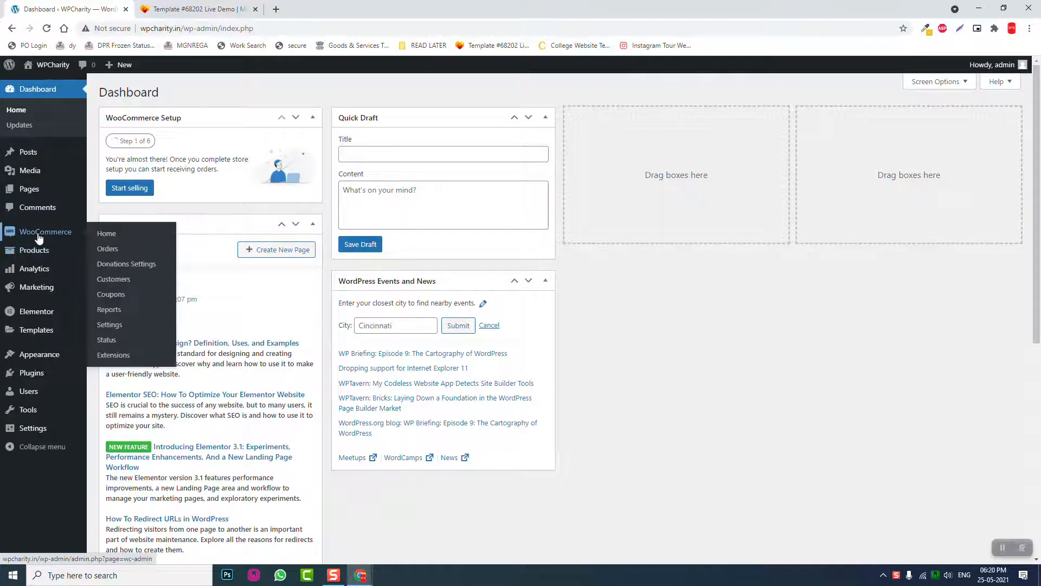
- Start WooCommerce setup with address line 1 'Manipur' and country/region set to Manipur
mouse_move(49, 238)
left_click(49, 238)
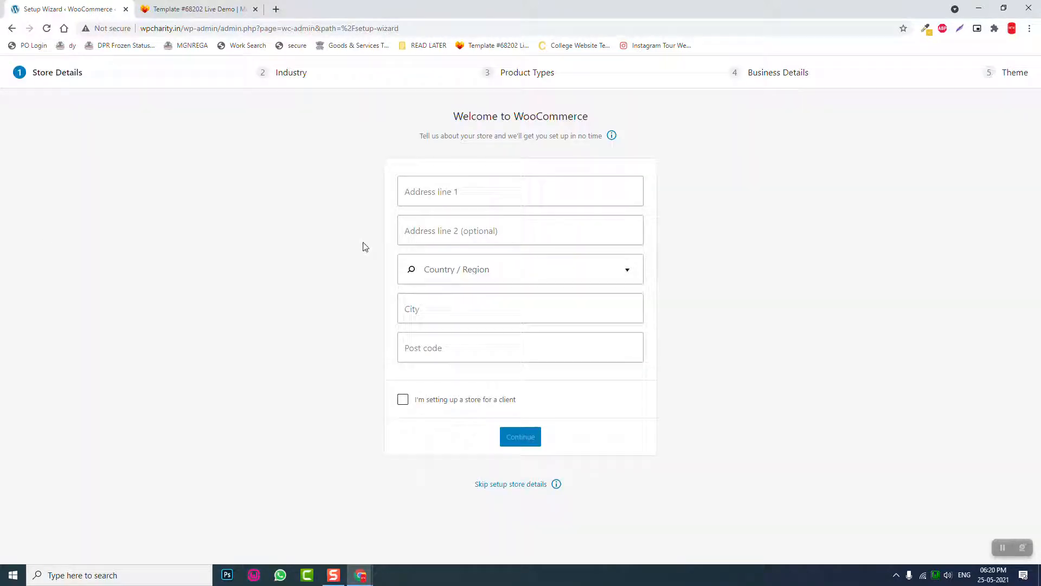
left_click(443, 196)
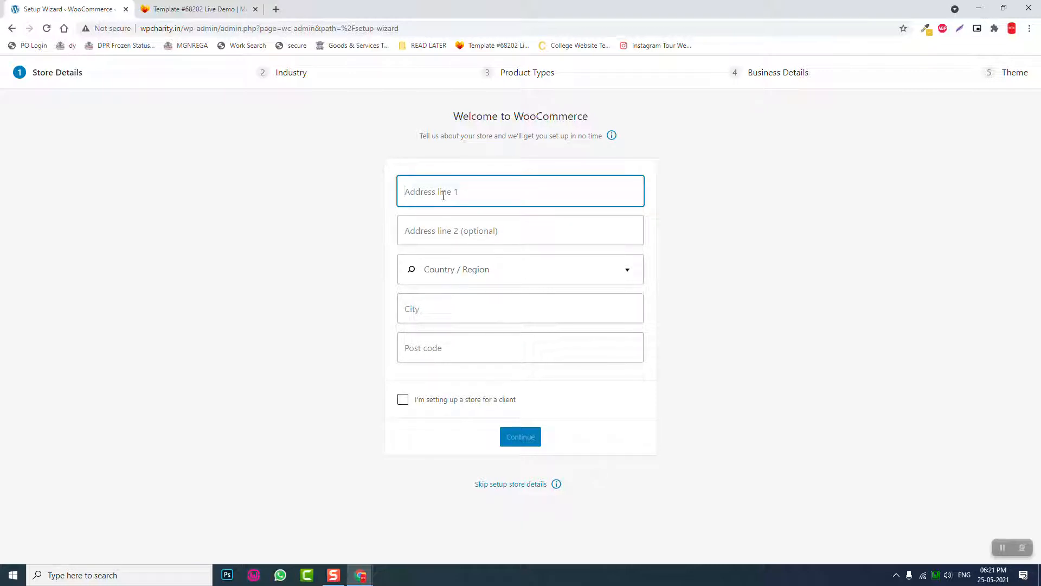
type("Manipur")
key("Tab")
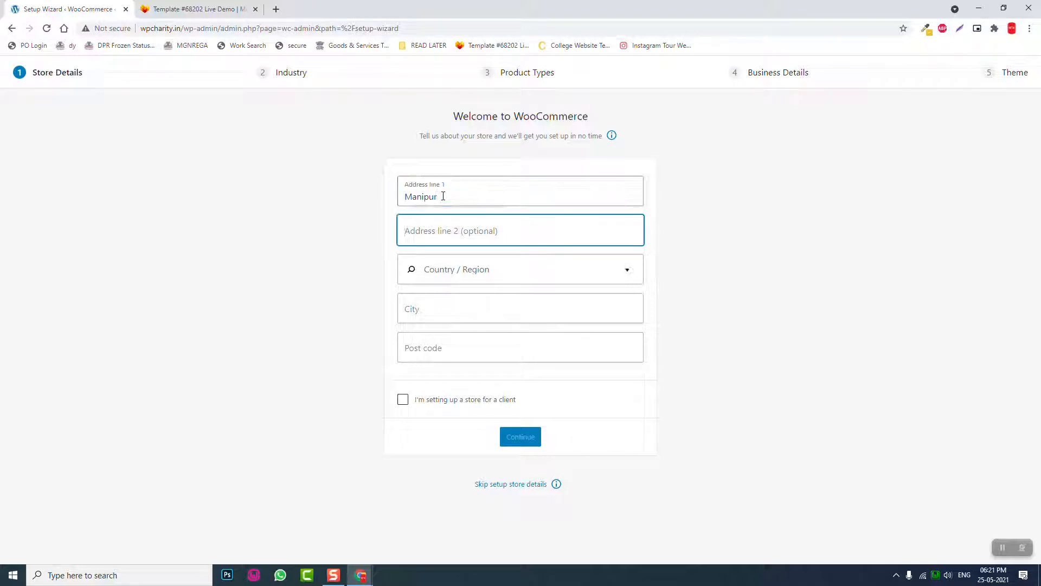
key("Tab")
type("indi")
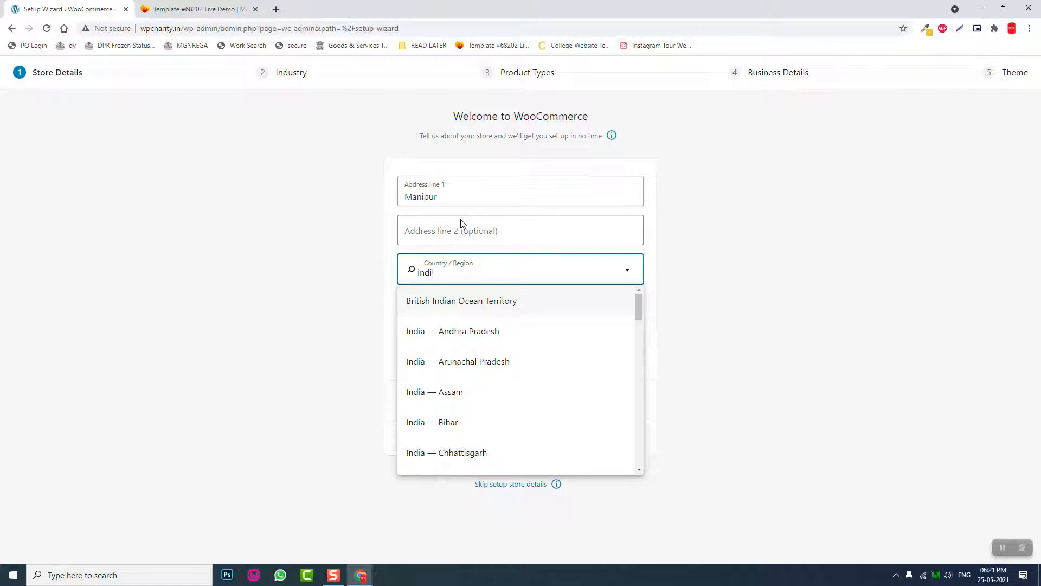
type("a ma")
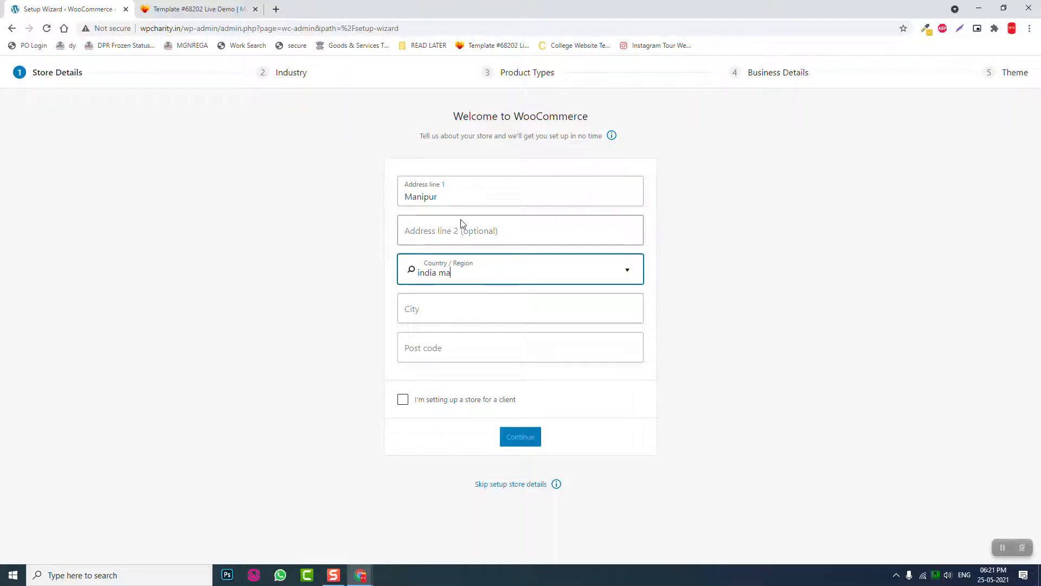
key("BackSpace")
key("BackSpace")
key("BackSpace")
key("BackSpace")
key("BackSpace")
key("BackSpace")
key("BackSpace")
key("BackSpace")
type("manipur")
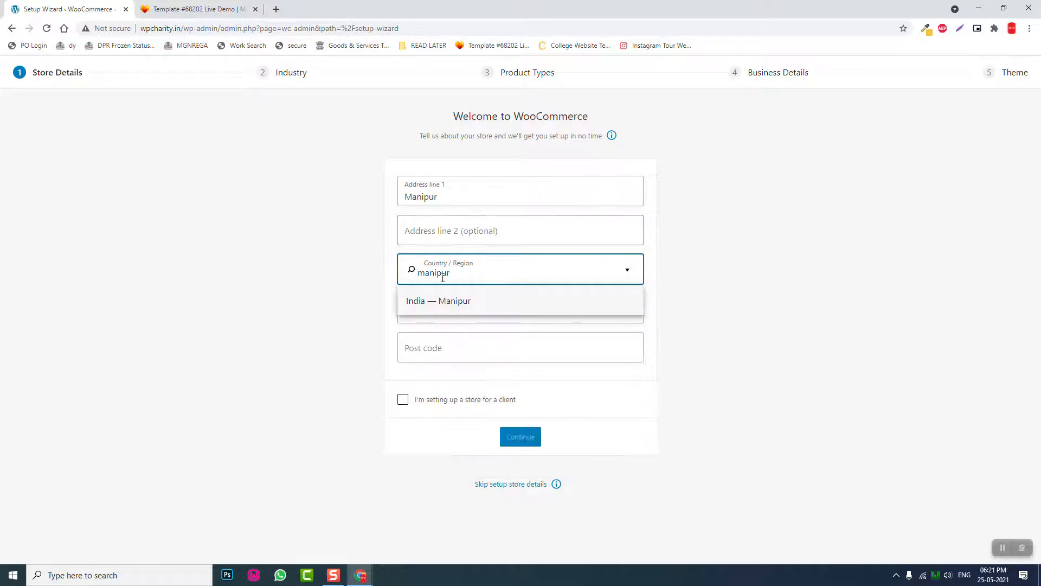
left_click(456, 295)
- Enter city 'Impha' and post code '7950001', mark it as a client store, and continue
left_click(440, 307)
type("Imphal")
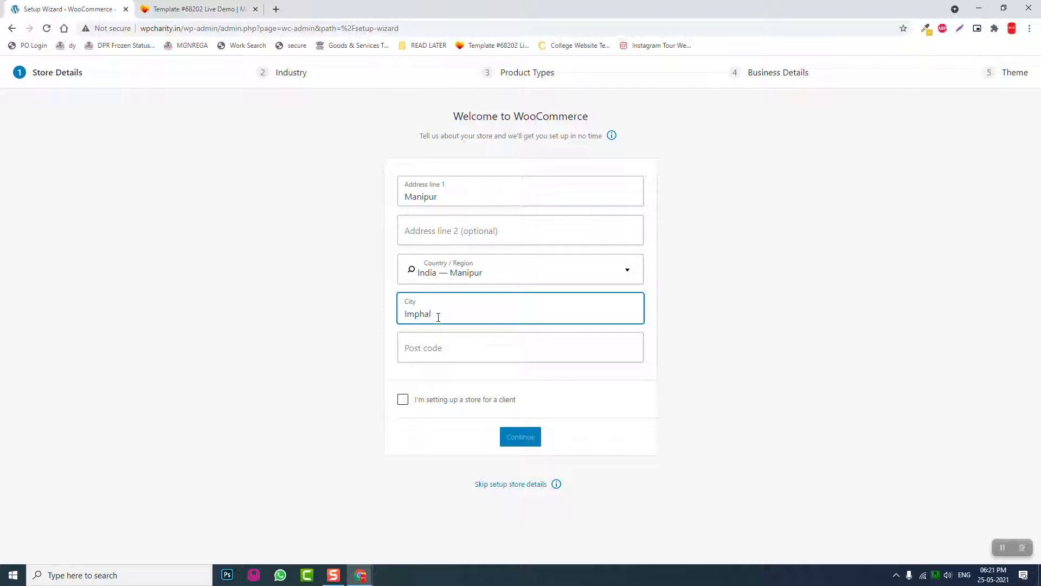
left_click(422, 344)
type("7950001")
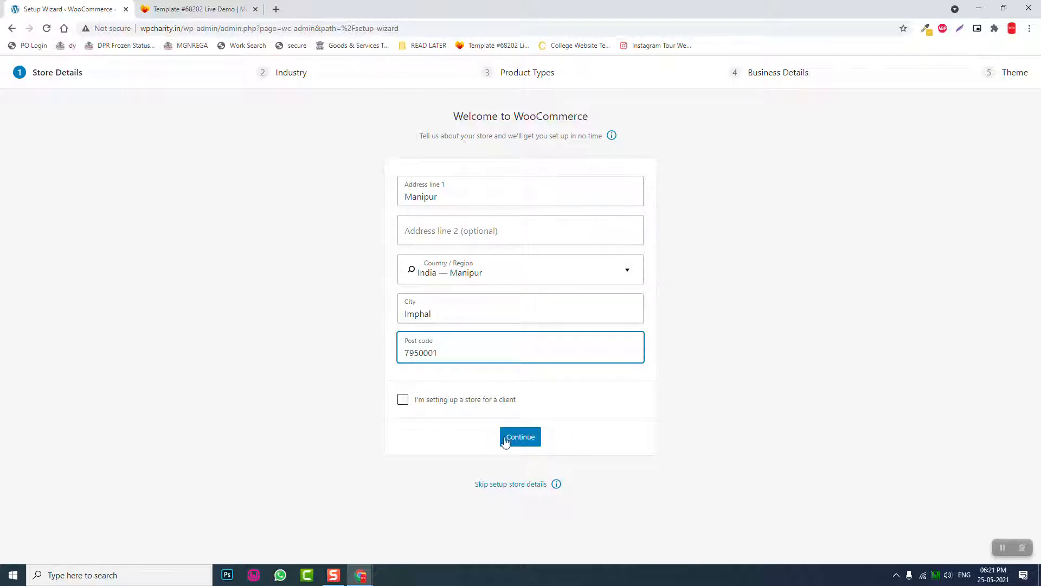
left_click(403, 399)
left_click(519, 439)
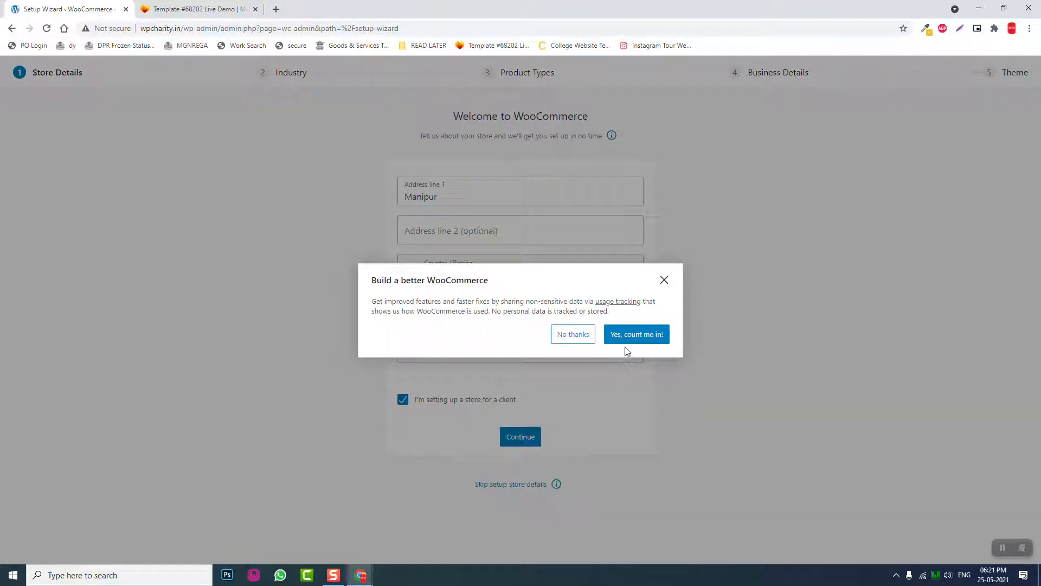
- Choose 'No thanks' on the usage-tracking prompt
left_click(574, 335)
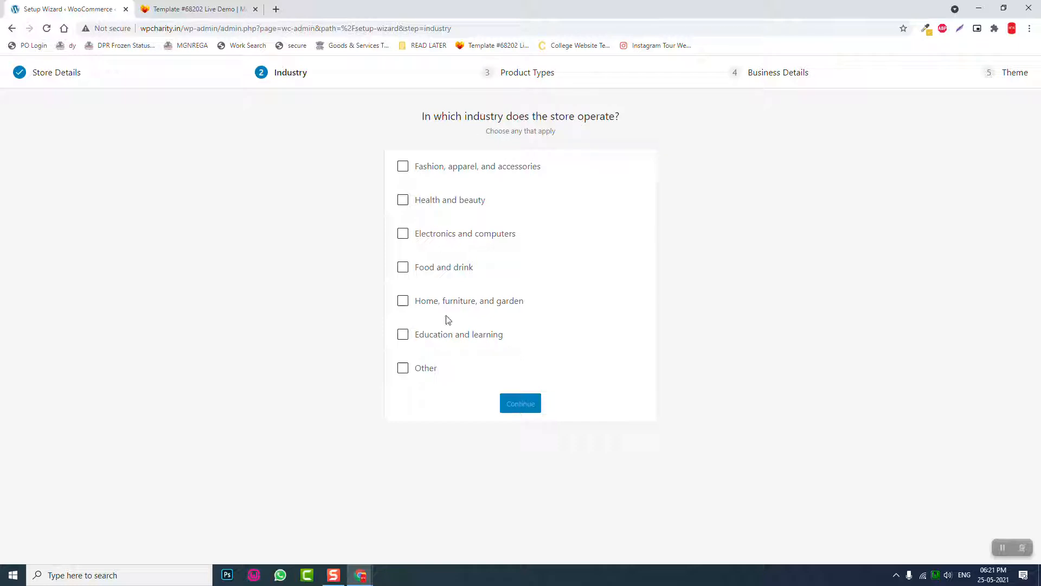
- Set the store industry to Other, described as 'Charity Donation'
left_click(424, 371)
left_click(511, 399)
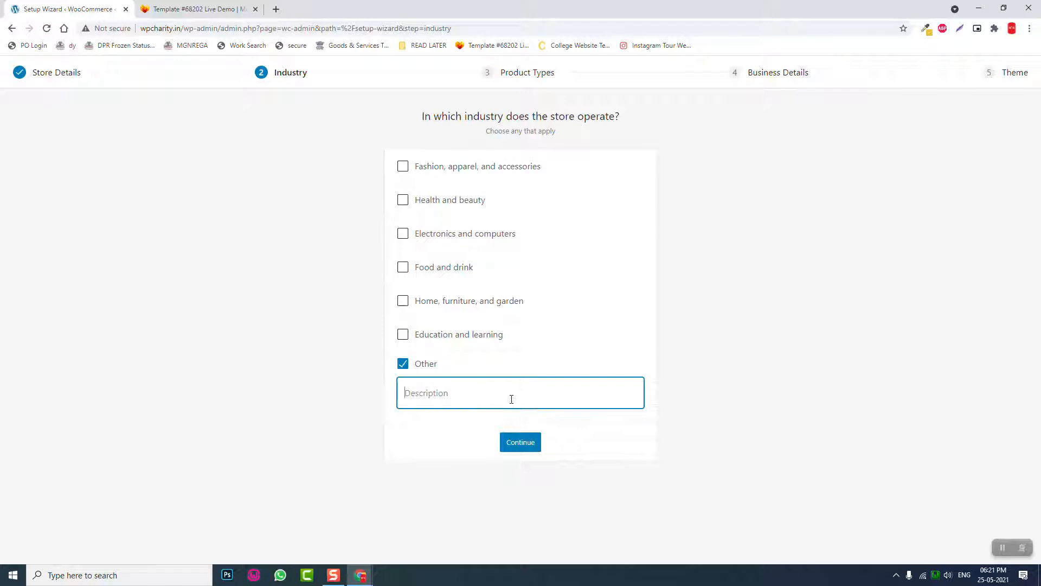
type("Charity Don")
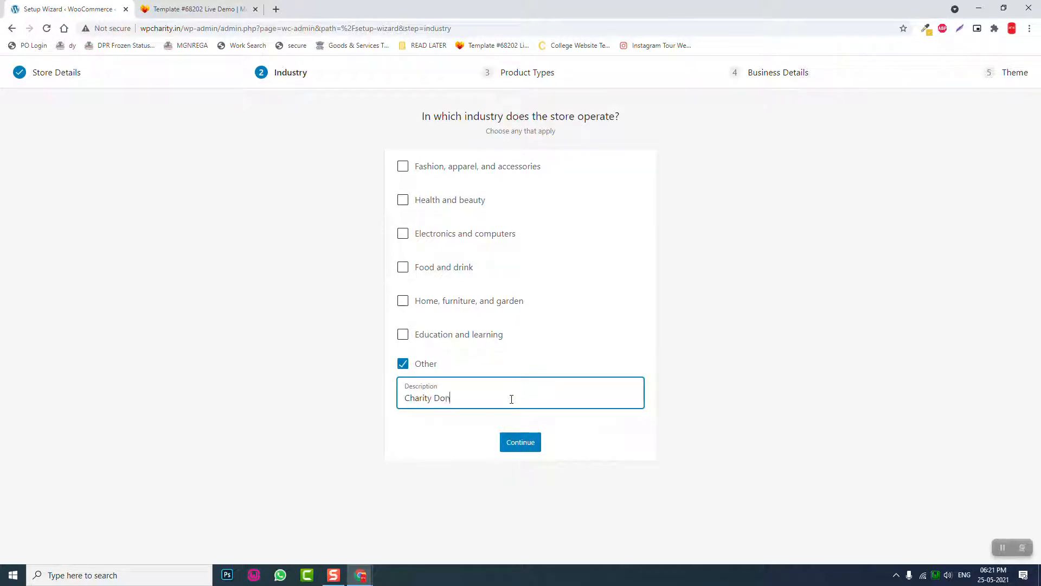
type("ation")
left_click(526, 442)
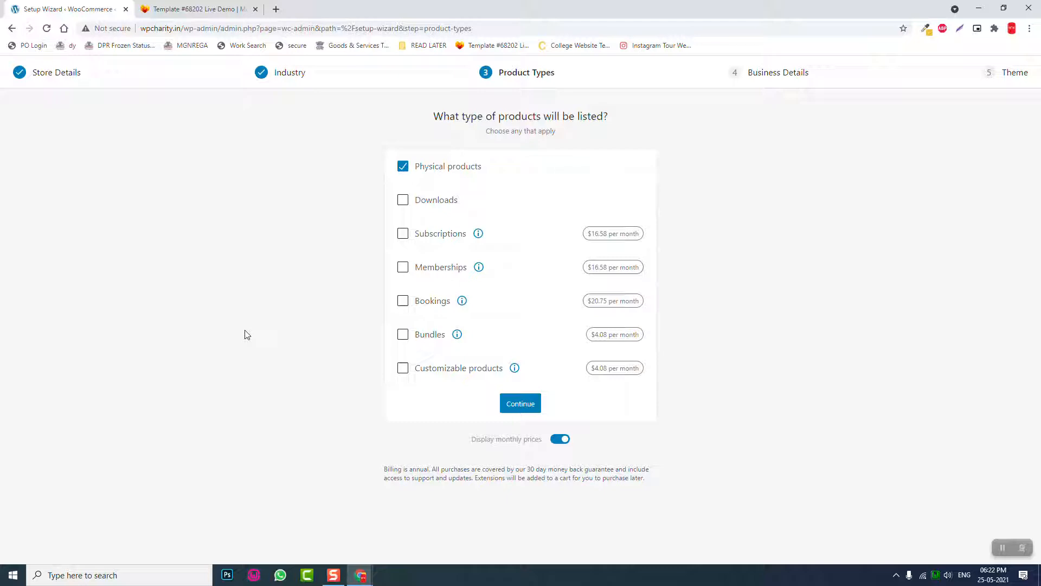
- Add Downloads as a product type, keep monthly pricing, and continue
left_click(404, 209)
left_click(557, 444)
left_click(557, 443)
left_click(538, 401)
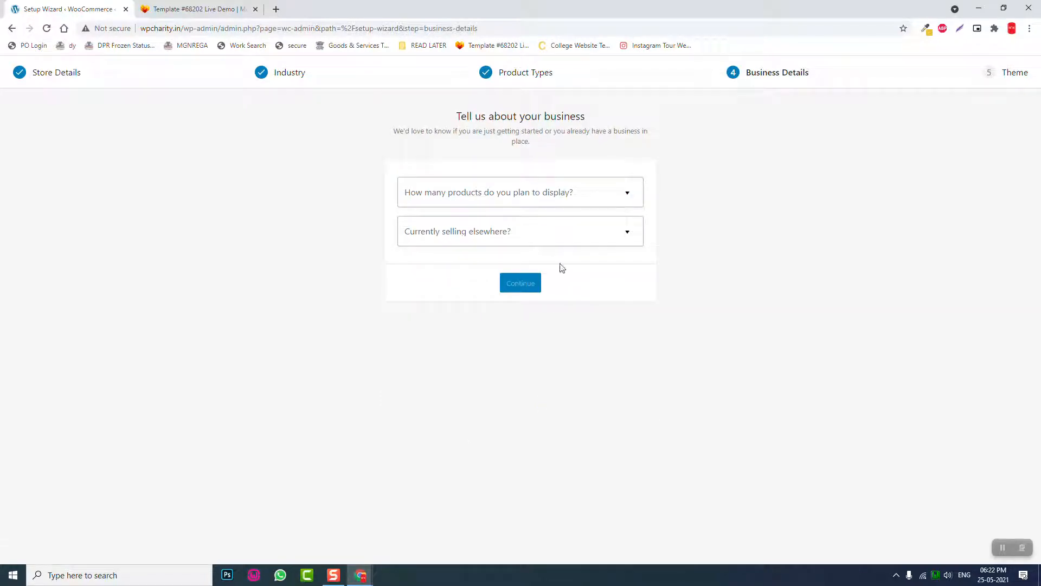
- Answer 1 - 10 planned products and 'No' to selling elsewhere
left_click(552, 201)
left_click(525, 253)
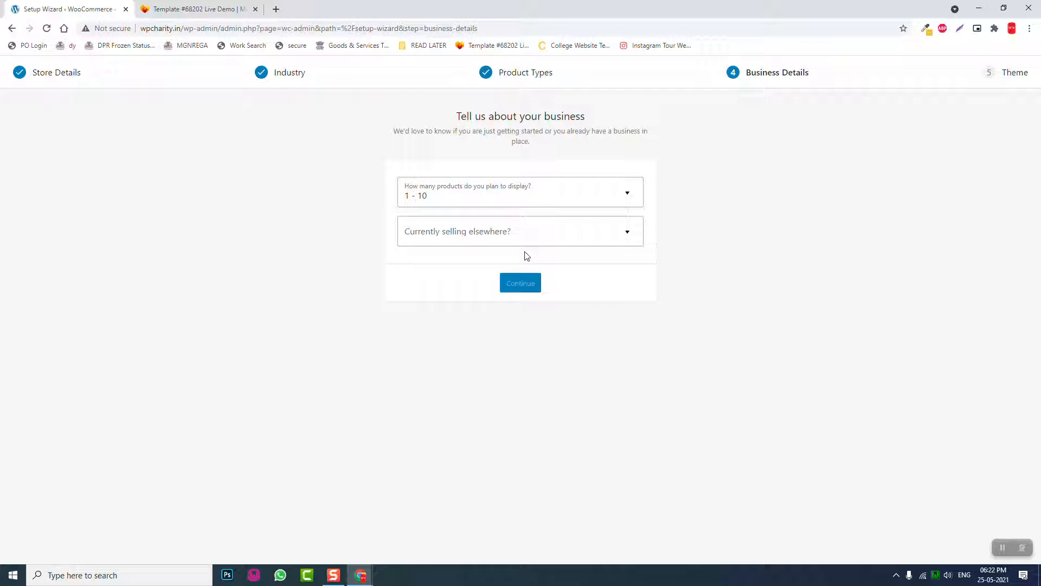
left_click(537, 196)
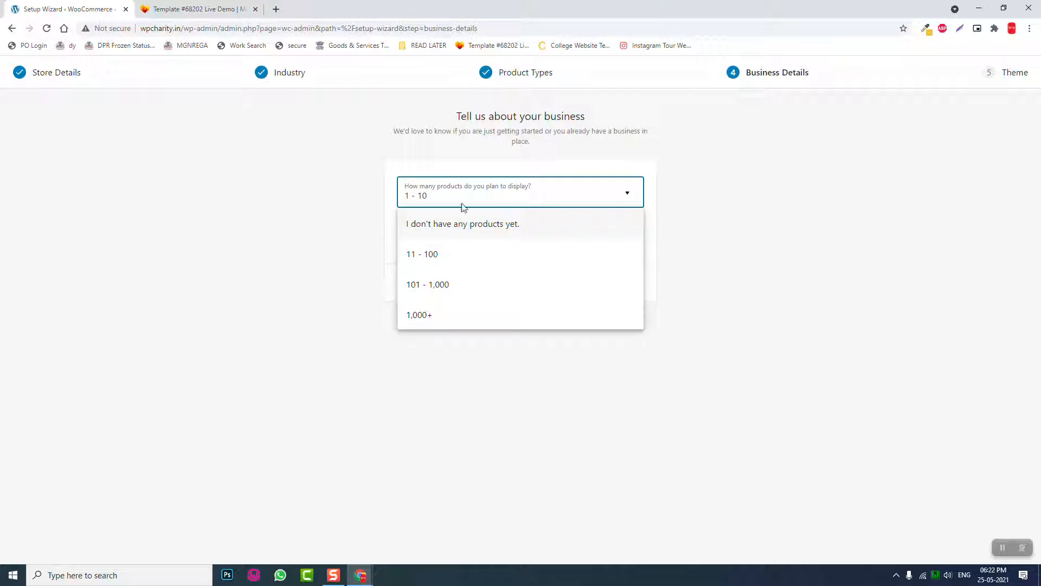
left_click(256, 213)
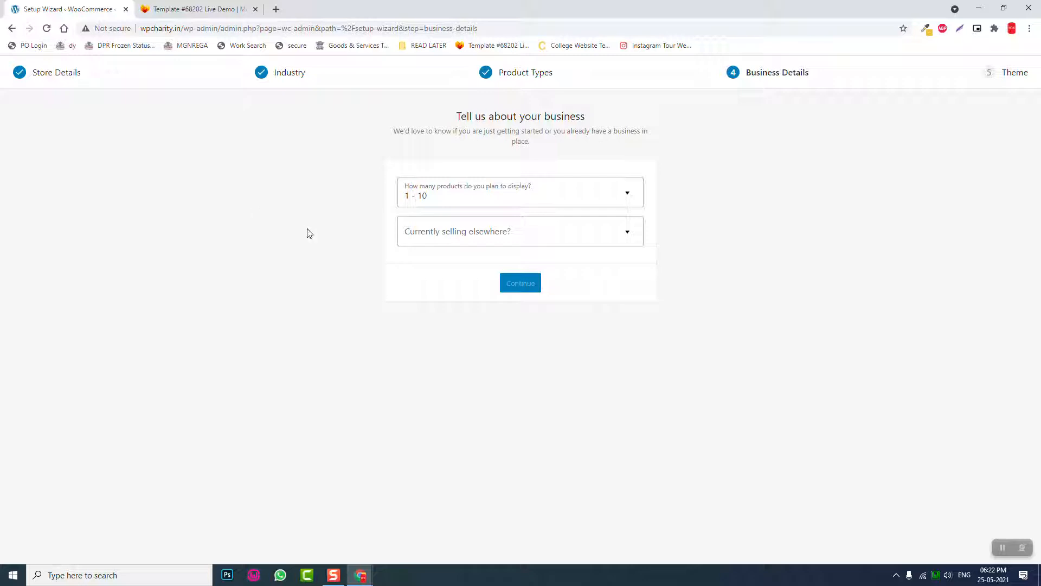
left_click(494, 238)
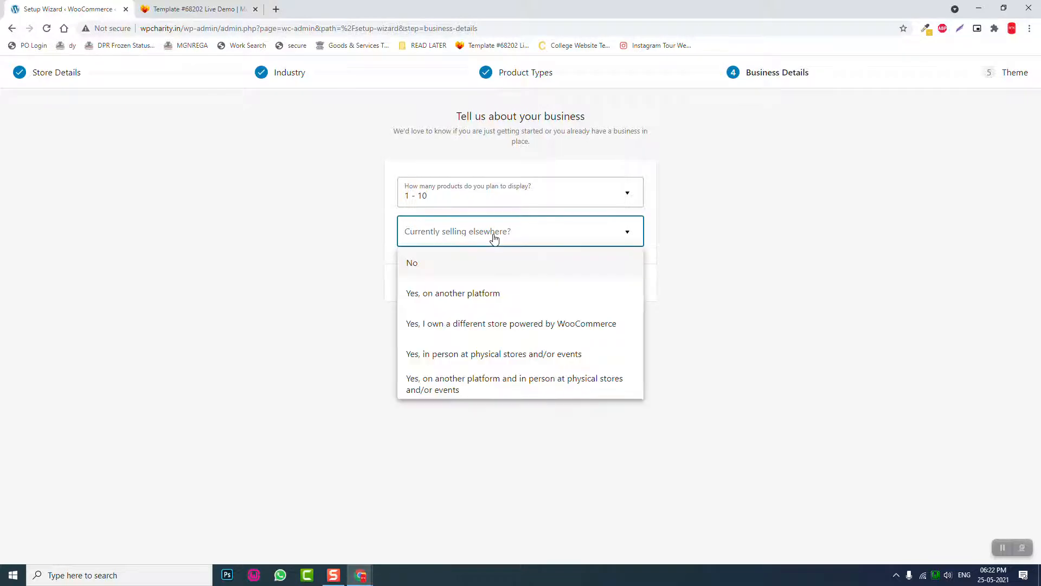
left_click(472, 267)
- Switch off the MailPoet, Facebook, Google Ads and Mailchimp installs and continue
scroll(510, 274, "down", 2)
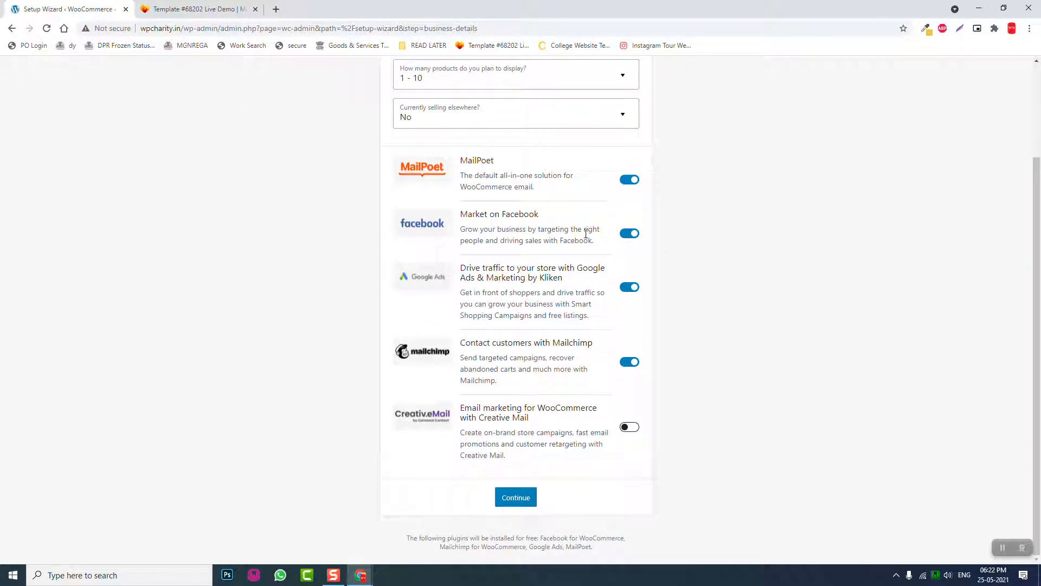
left_click(629, 180)
left_click(629, 234)
left_click(628, 287)
left_click(629, 369)
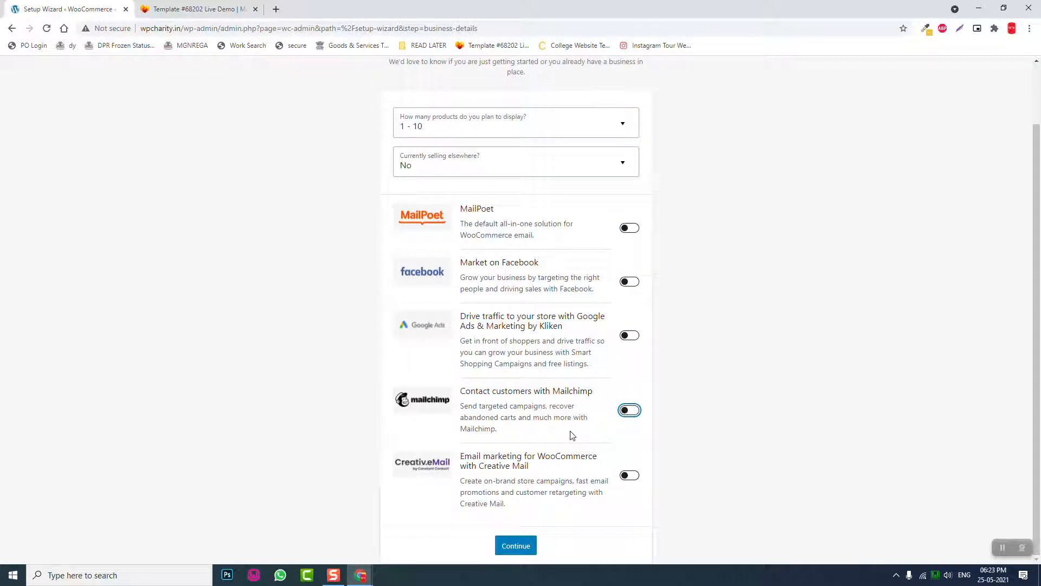
left_click(519, 546)
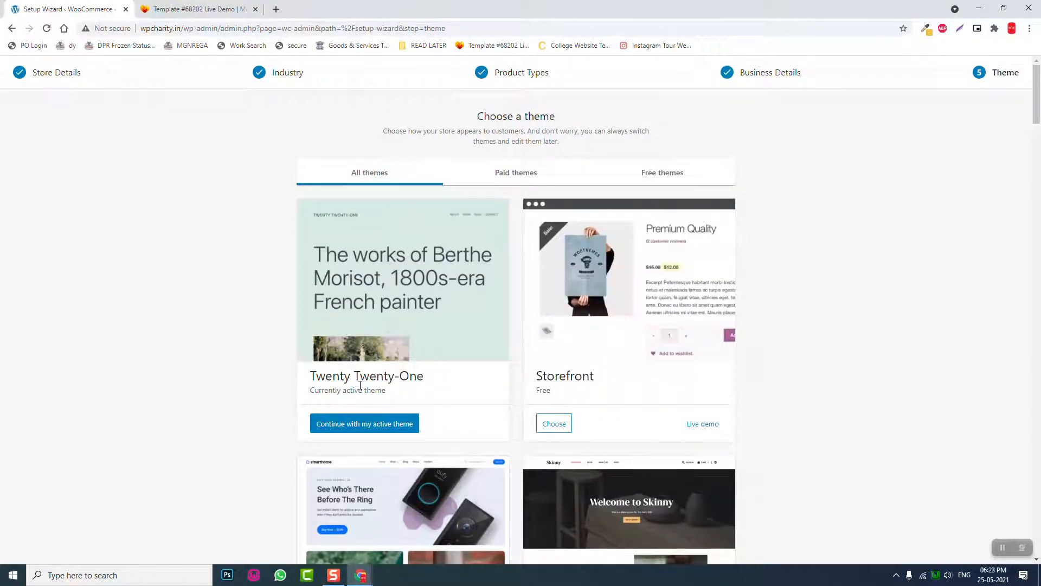
- Browse the free themes, then continue with the active Twenty Twenty-One theme
scroll(360, 385, "down", 3)
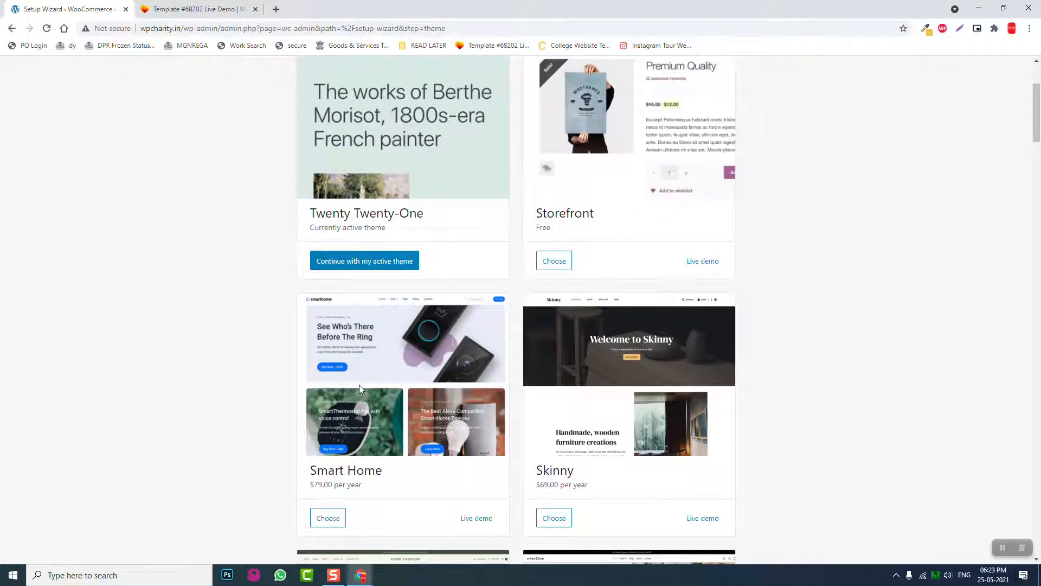
scroll(359, 385, "down", 4)
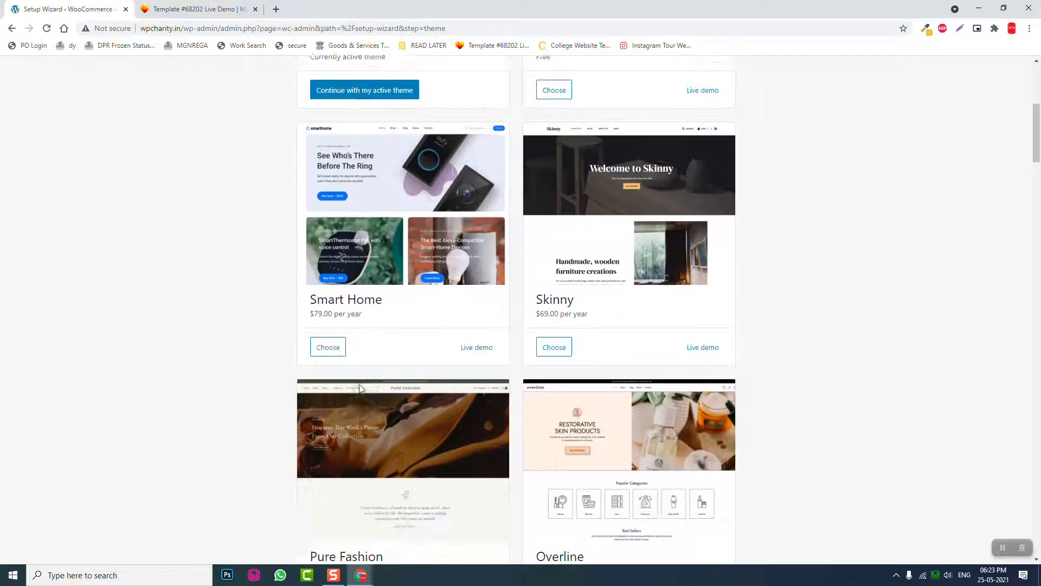
scroll(359, 384, "down", 5)
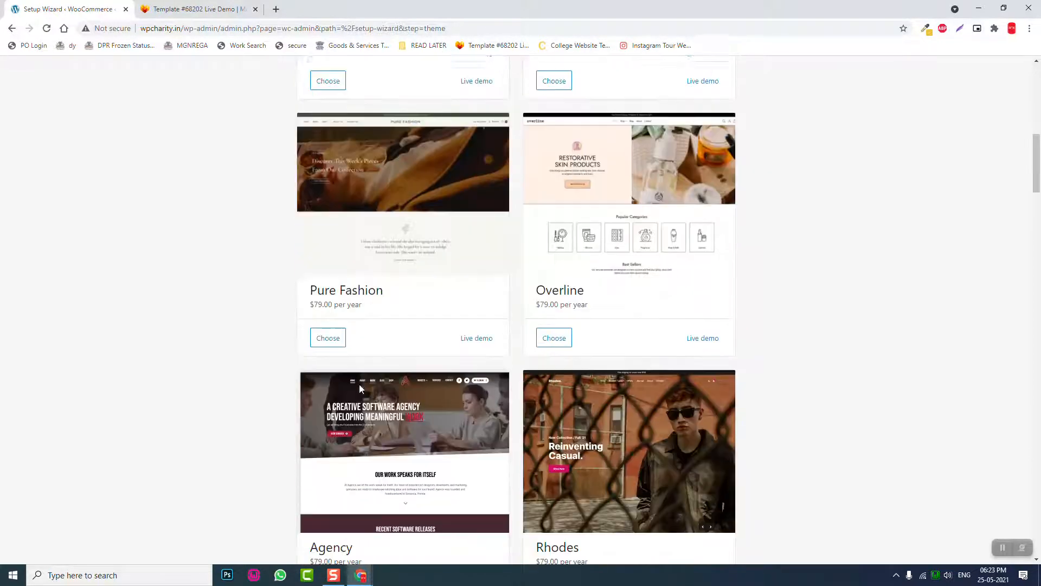
scroll(359, 384, "down", 1)
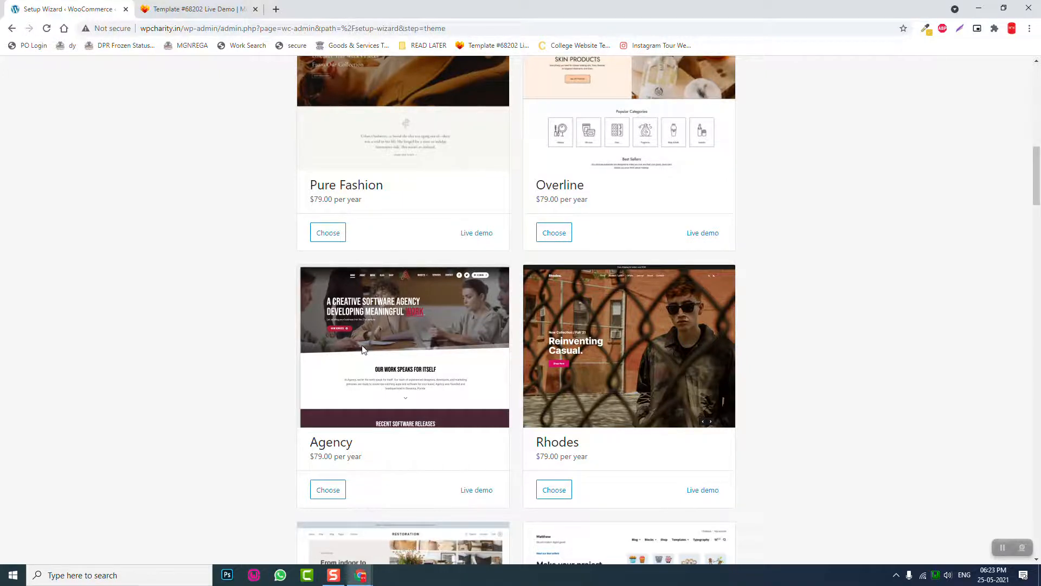
scroll(367, 337, "up", 13)
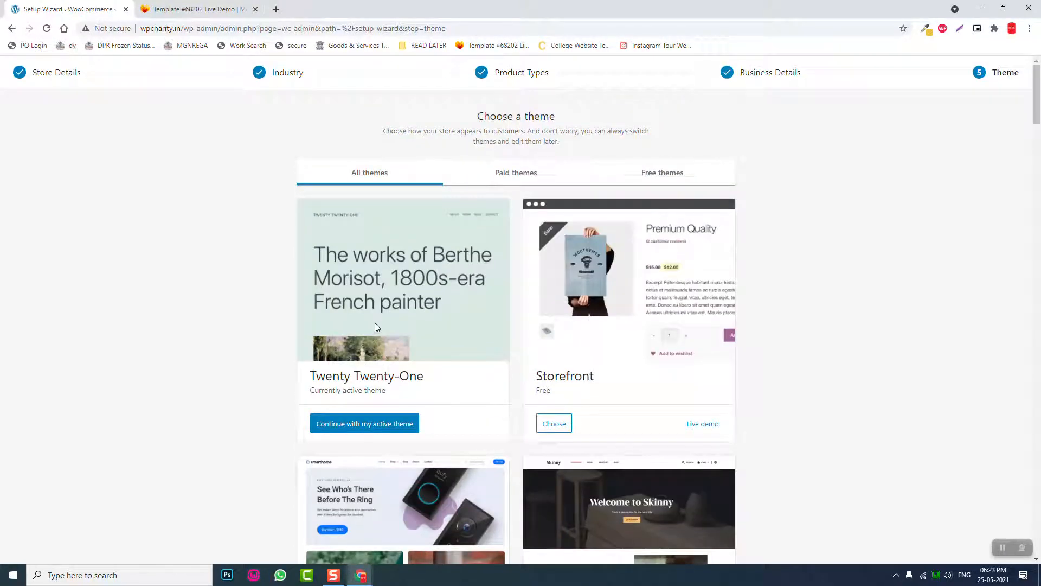
left_click(674, 174)
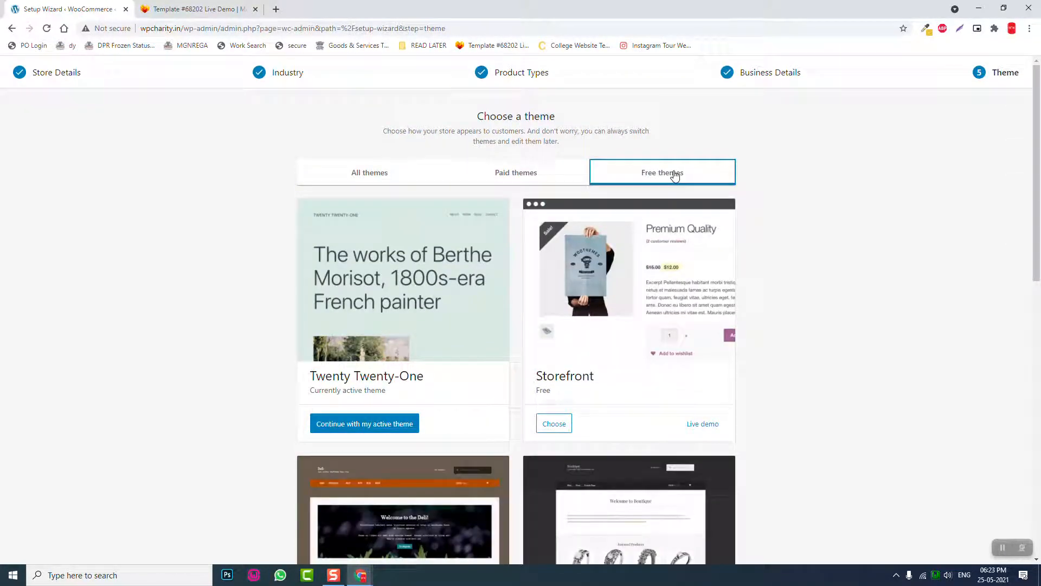
scroll(675, 174, "down", 3)
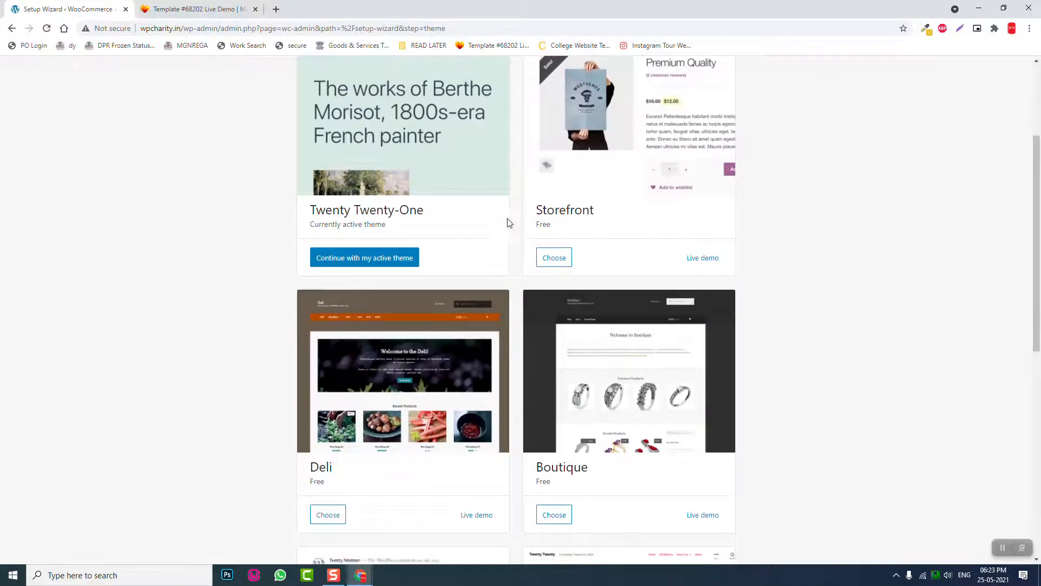
scroll(507, 224, "down", 4)
scroll(508, 226, "down", 2)
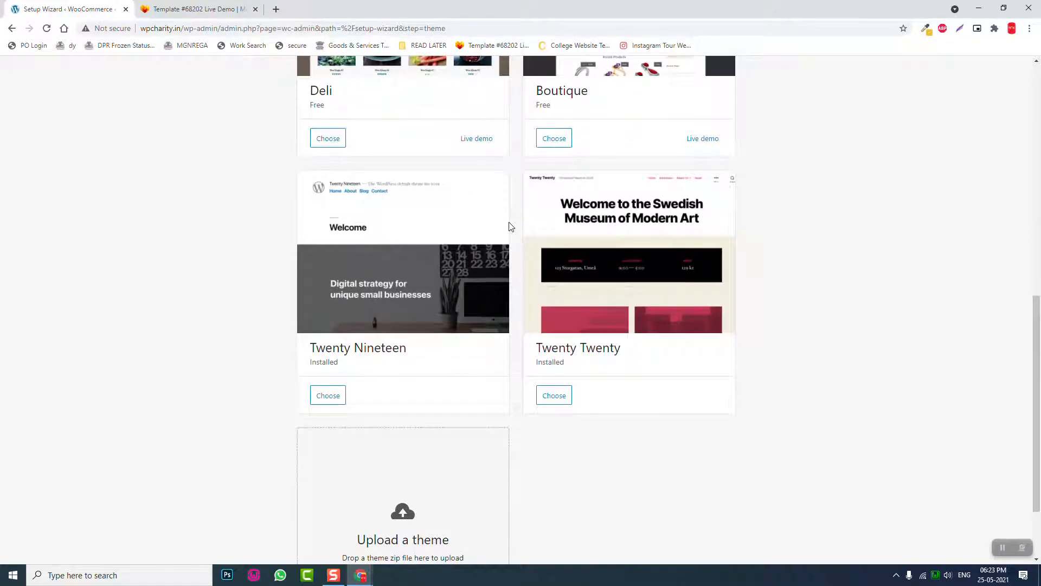
scroll(509, 226, "down", 2)
scroll(509, 226, "up", 10)
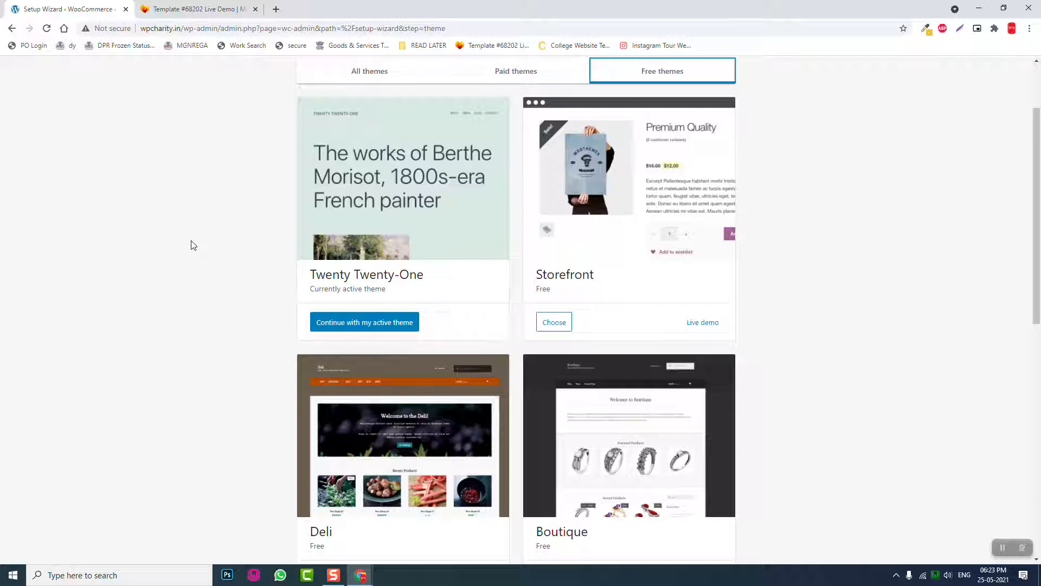
left_click(366, 324)
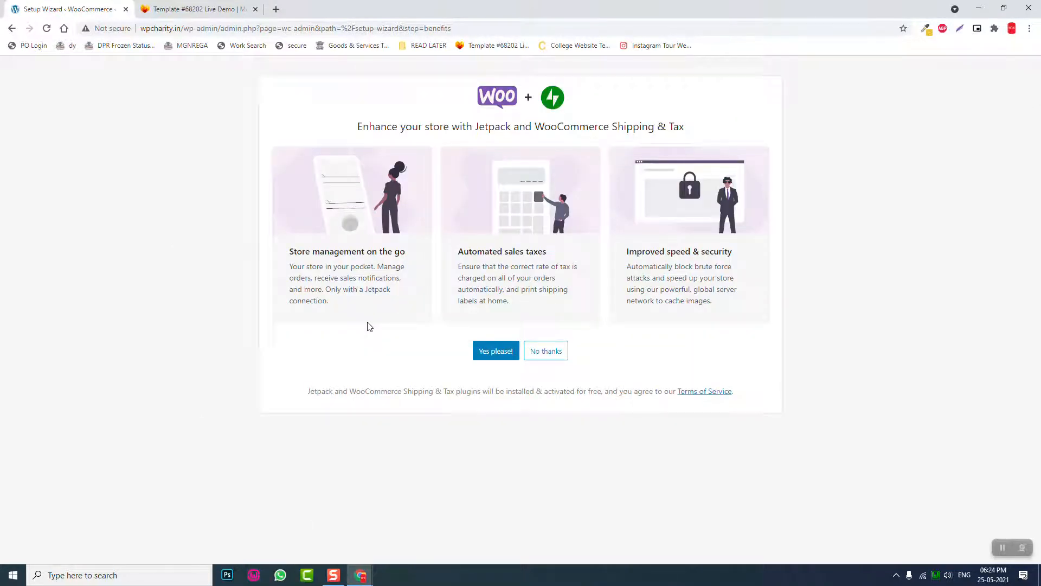
- Decline Jetpack and Shipping & Tax, dismiss the welcome tour, and go to WooCommerce Settings
left_click(556, 351)
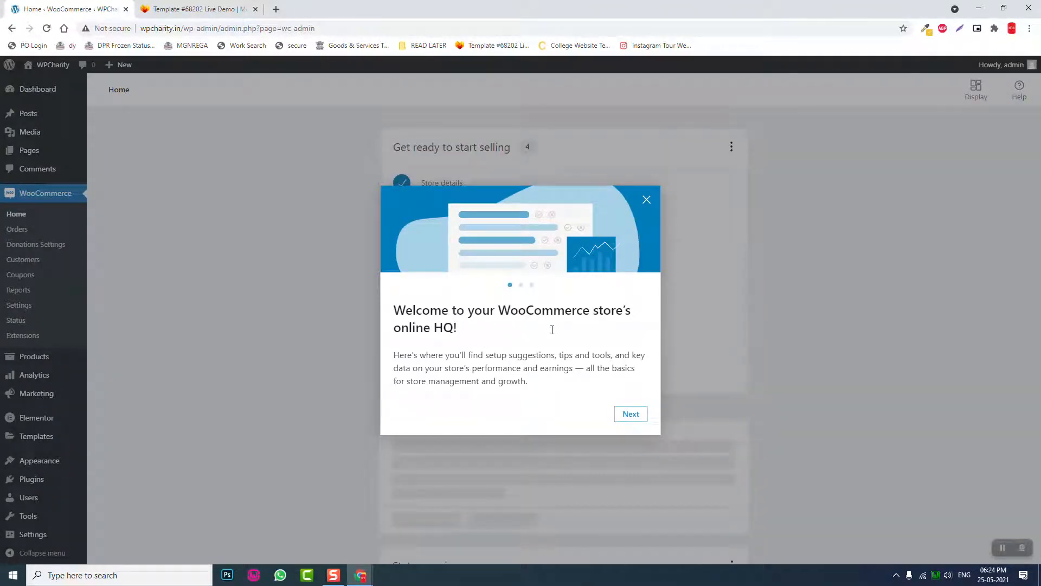
left_click(647, 200)
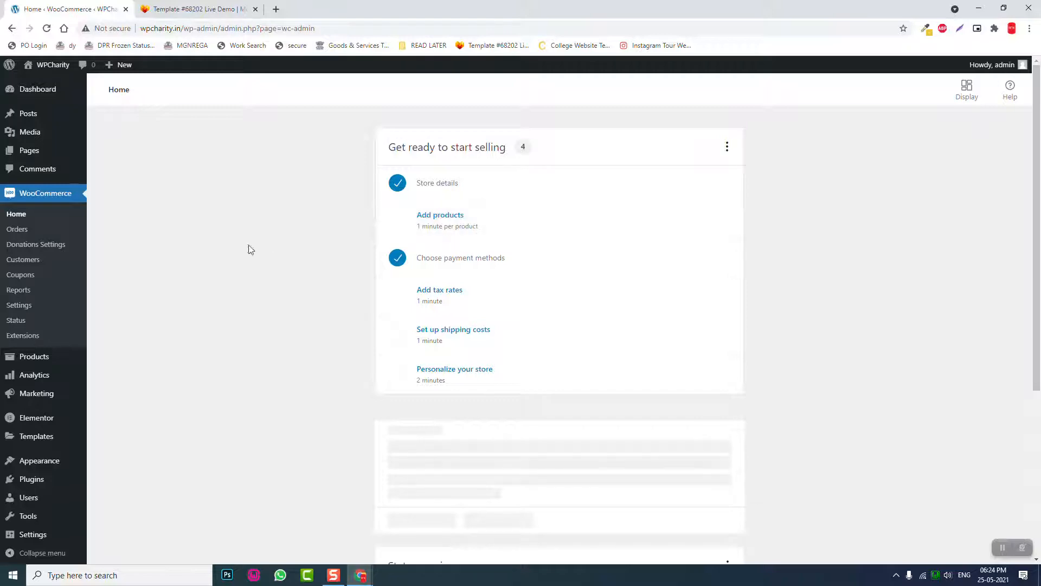
left_click(27, 307)
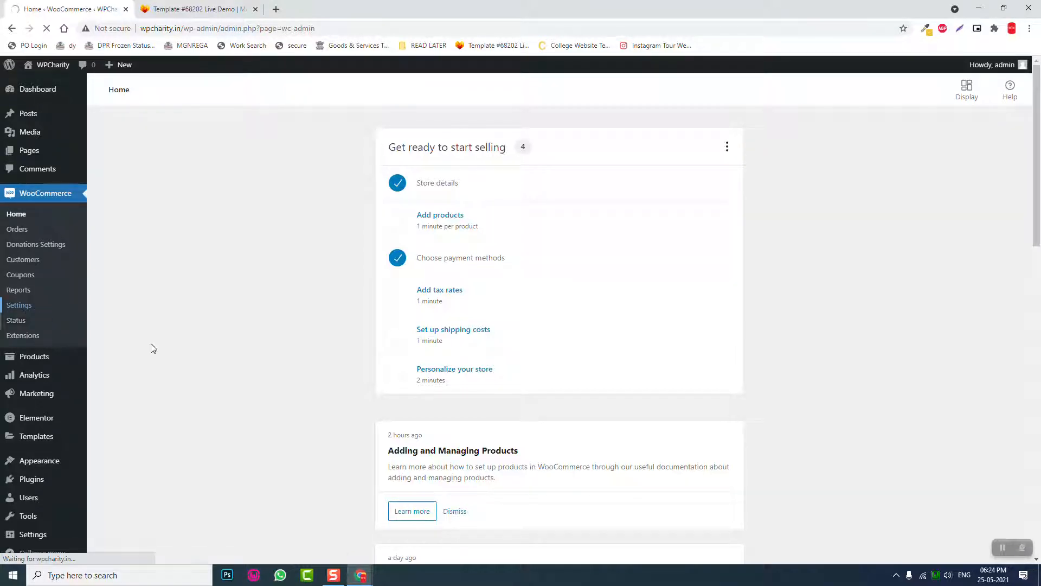
- Search 'indi' in the Currency list, choose Indian rupee (₹), and save the general settings
scroll(328, 379, "down", 4)
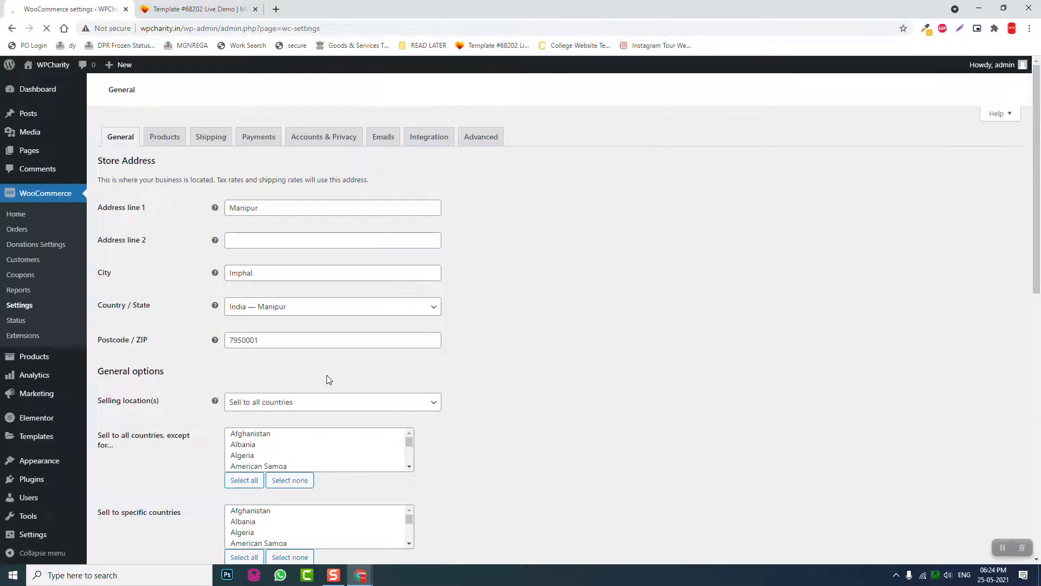
scroll(282, 276, "down", 1)
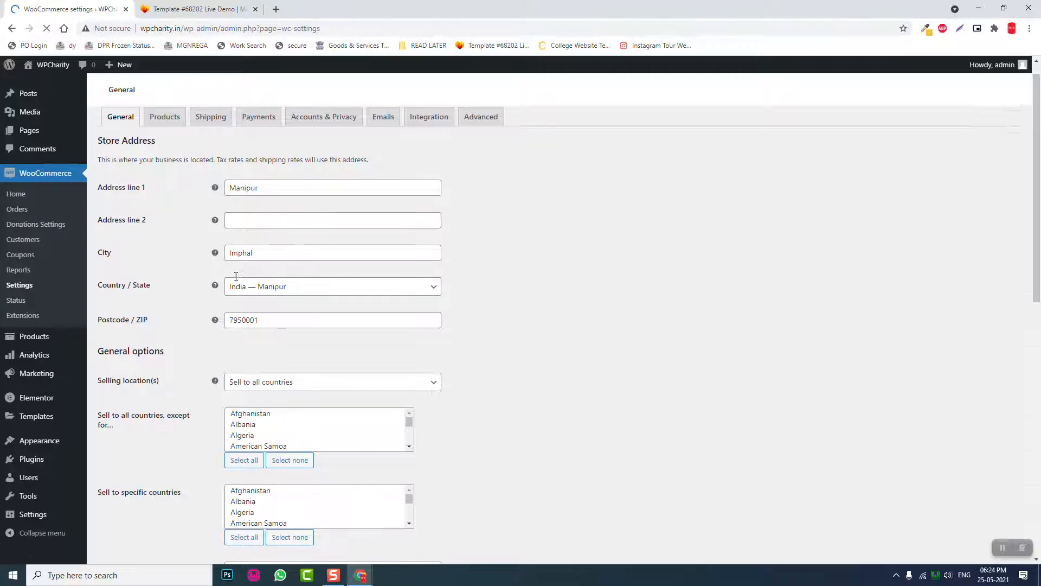
scroll(256, 320, "down", 2)
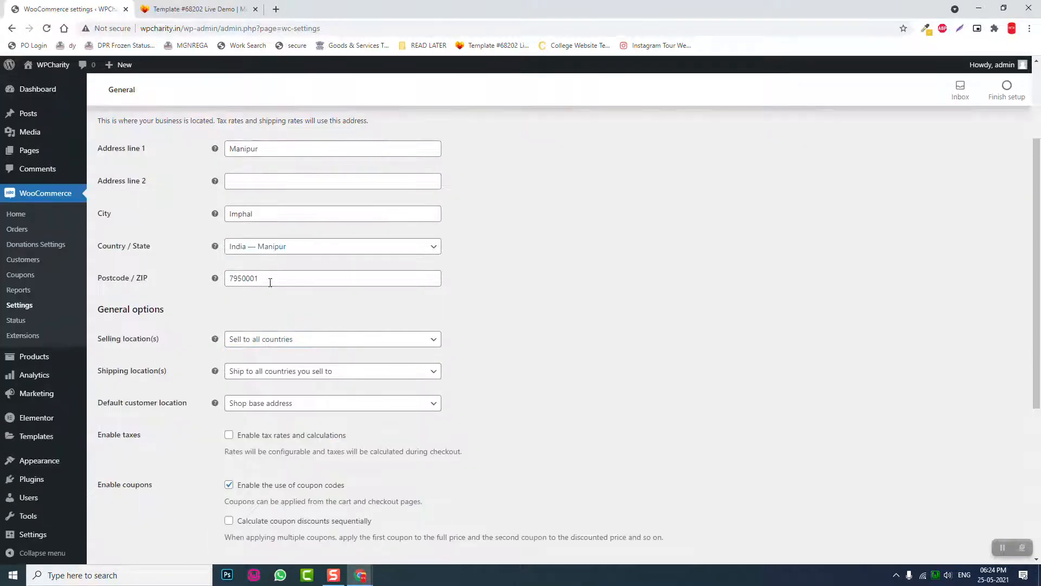
scroll(268, 282, "down", 4)
scroll(272, 304, "up", 5)
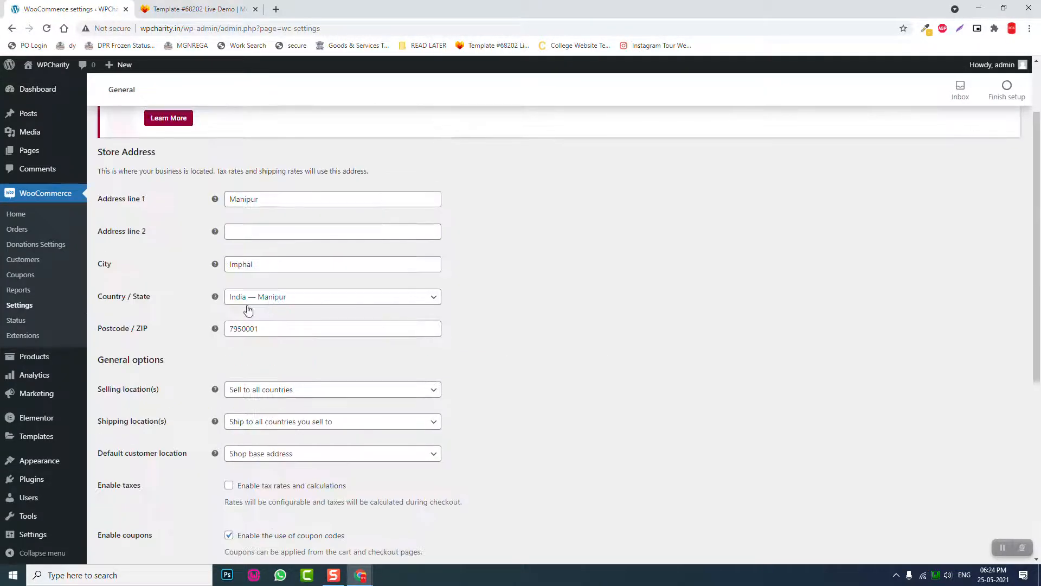
scroll(303, 396, "down", 1)
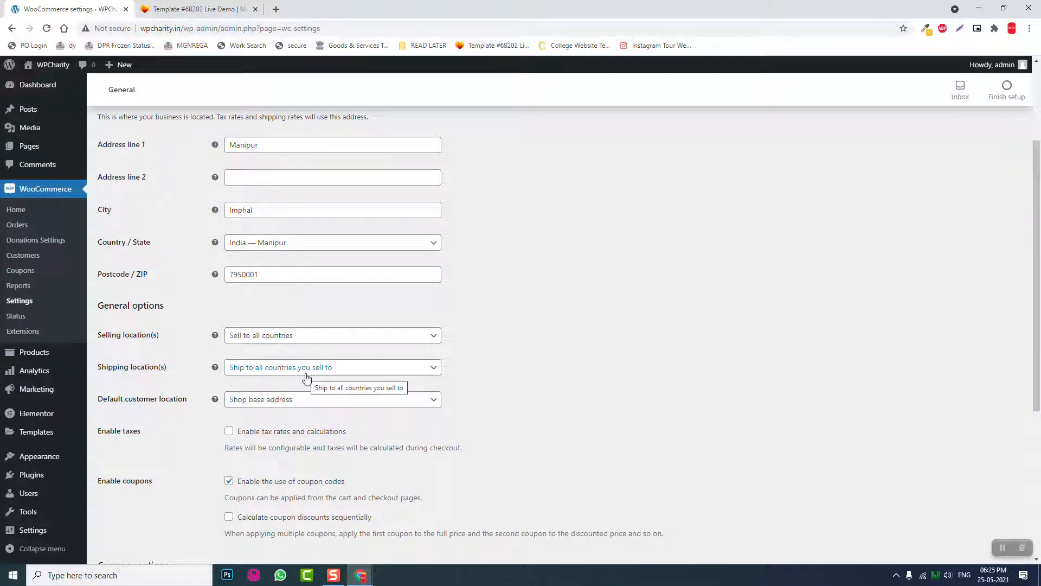
scroll(306, 377, "down", 2)
scroll(491, 353, "down", 3)
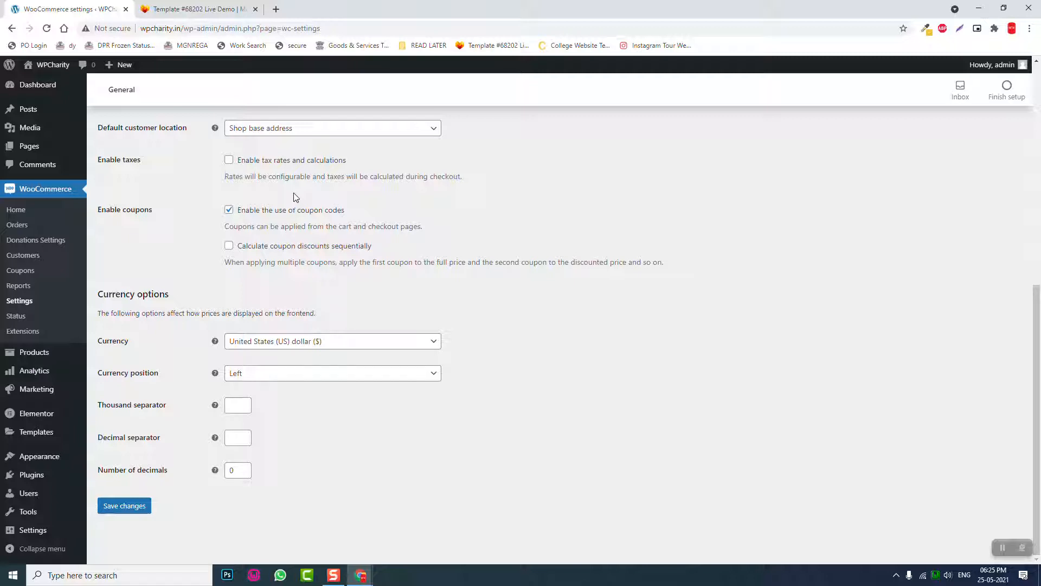
left_click(294, 343)
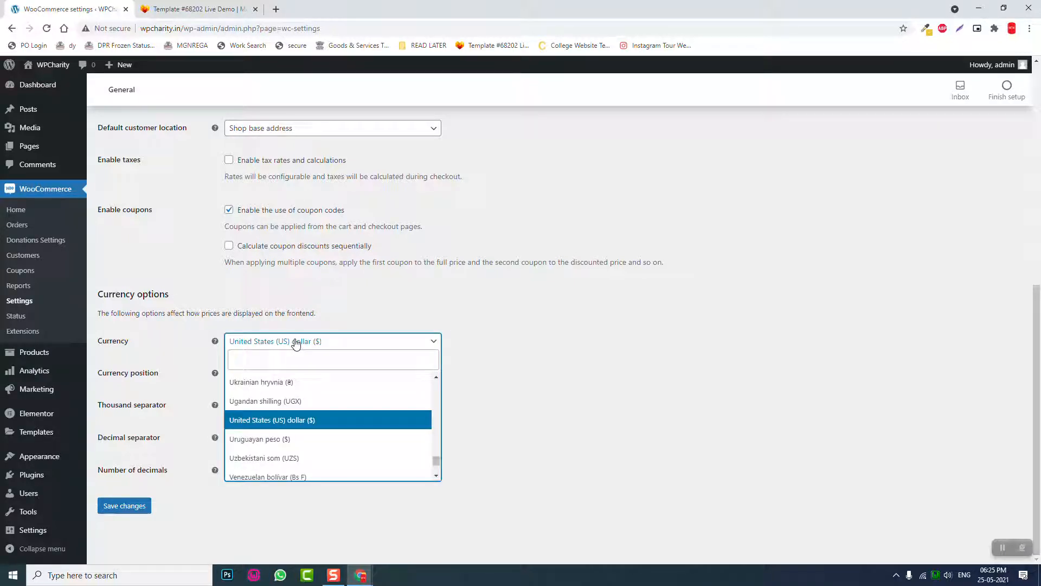
type("indi")
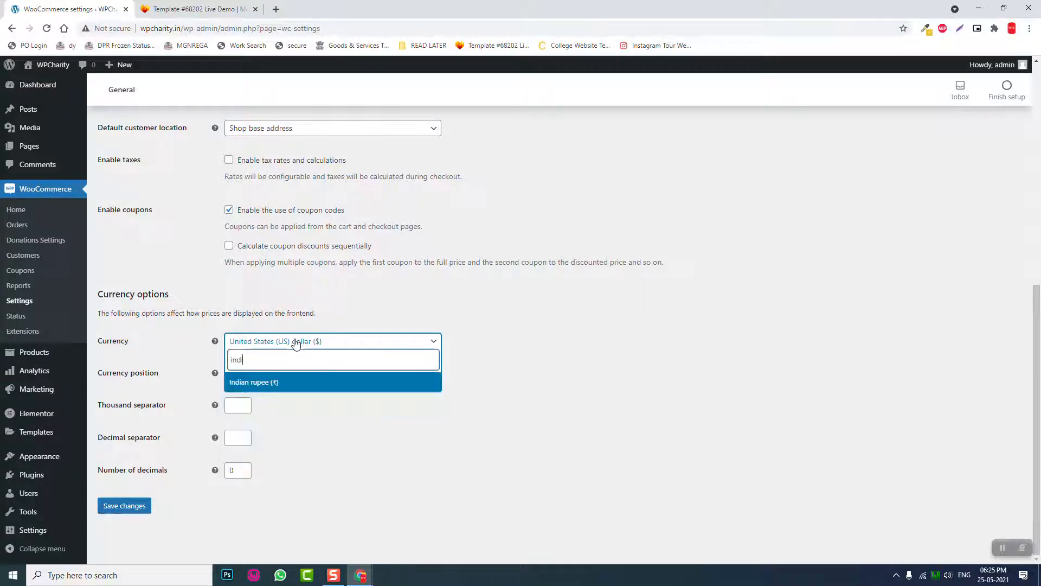
left_click(338, 388)
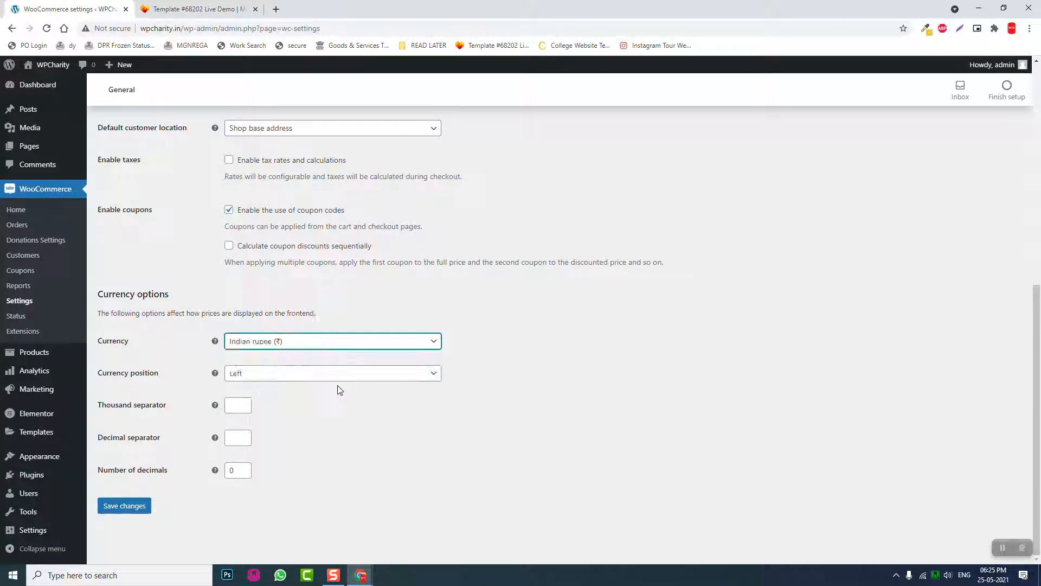
left_click(135, 506)
scroll(137, 511, "up", 1)
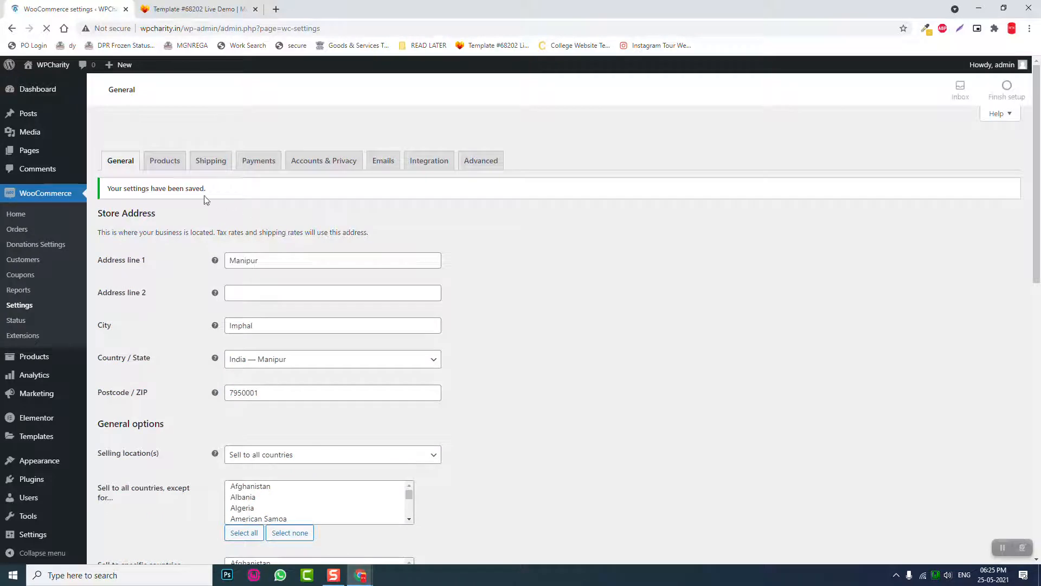
- In the Products settings, tick 'Redirect to the cart page after successful addition'
left_click(165, 166)
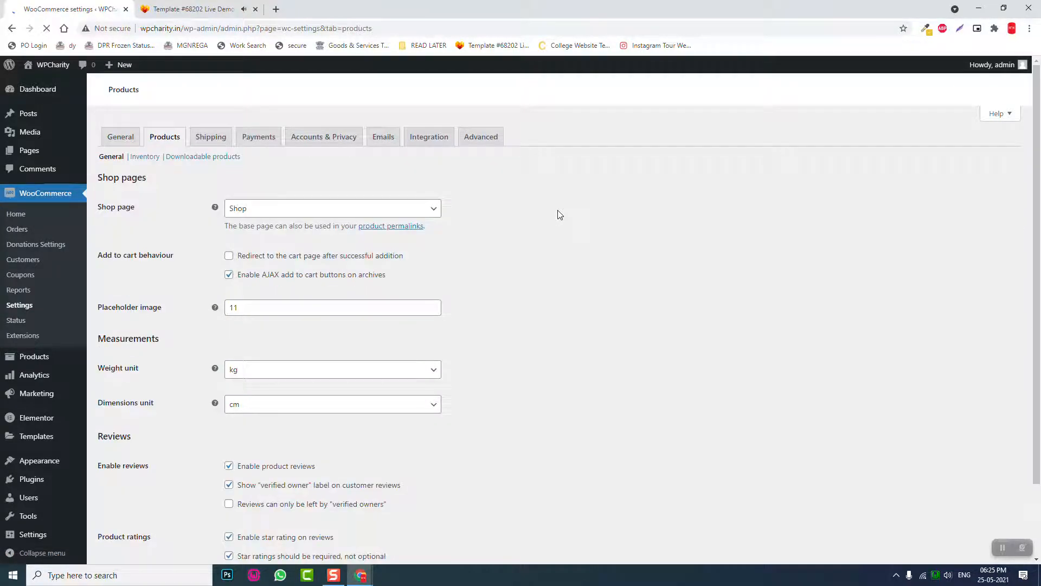
scroll(560, 216, "down", 1)
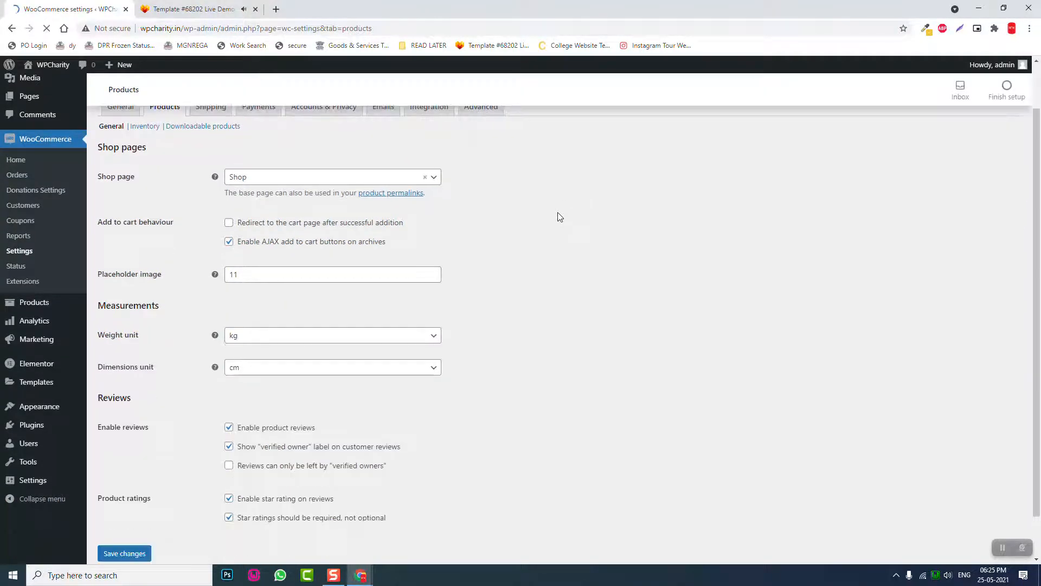
scroll(553, 217, "down", 3)
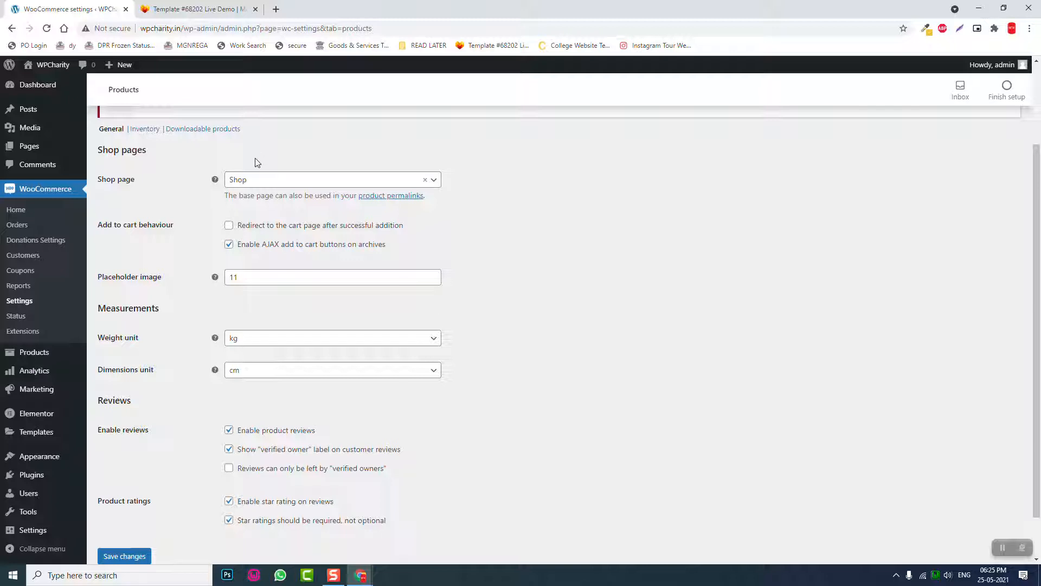
left_click(258, 228)
left_click(161, 4)
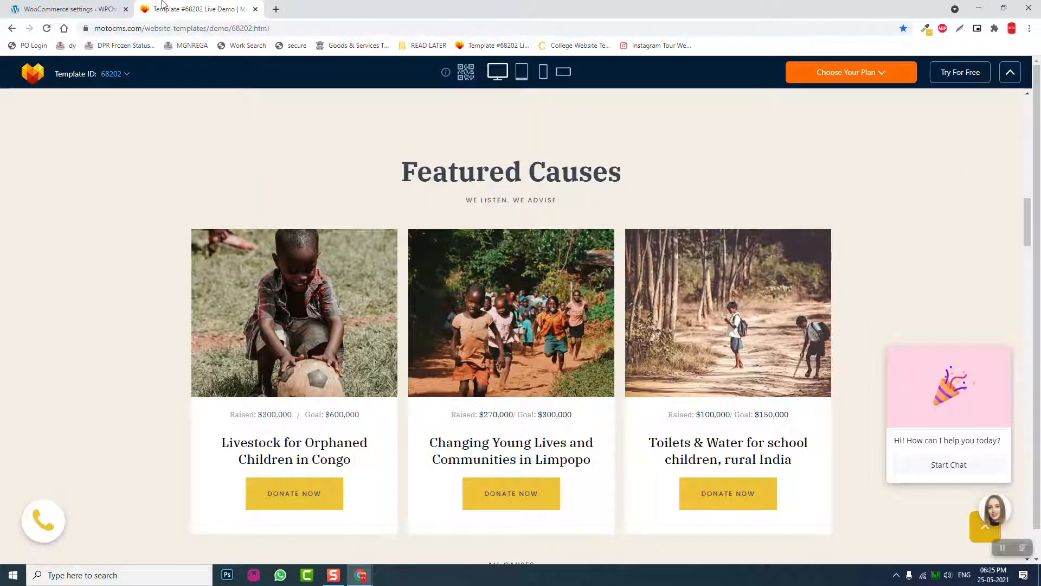
left_click(84, 8)
scroll(488, 209, "down", 1)
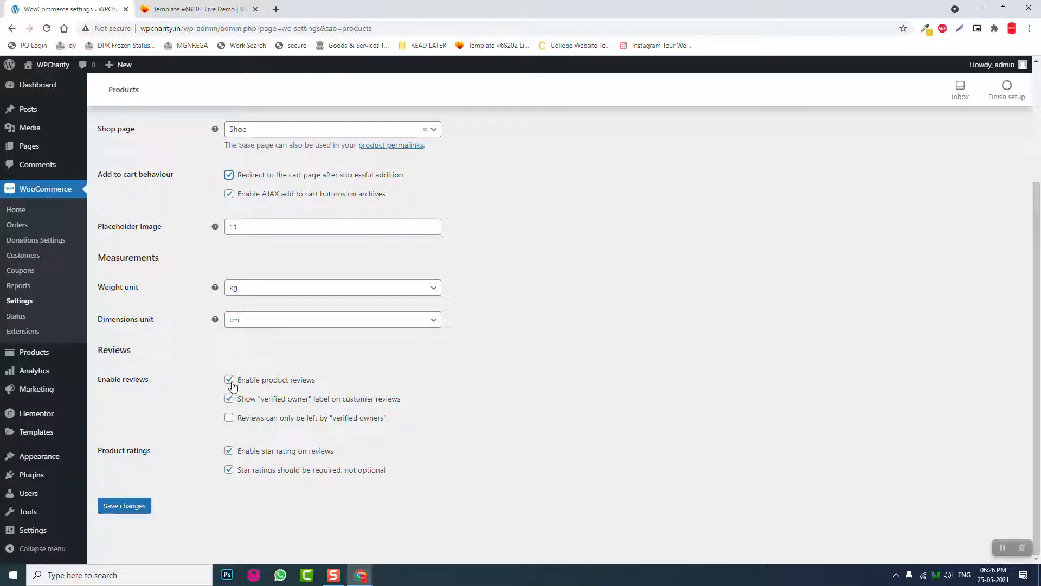
- After checking the demo tab, untick 'Enable product reviews' and save the product settings
left_click(227, 8)
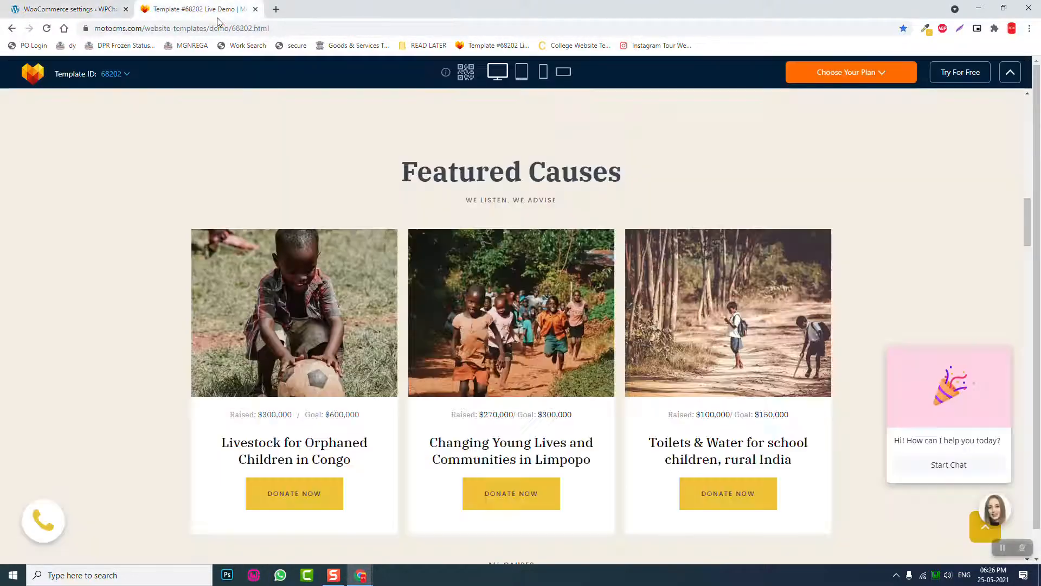
left_click(51, 8)
left_click(229, 379)
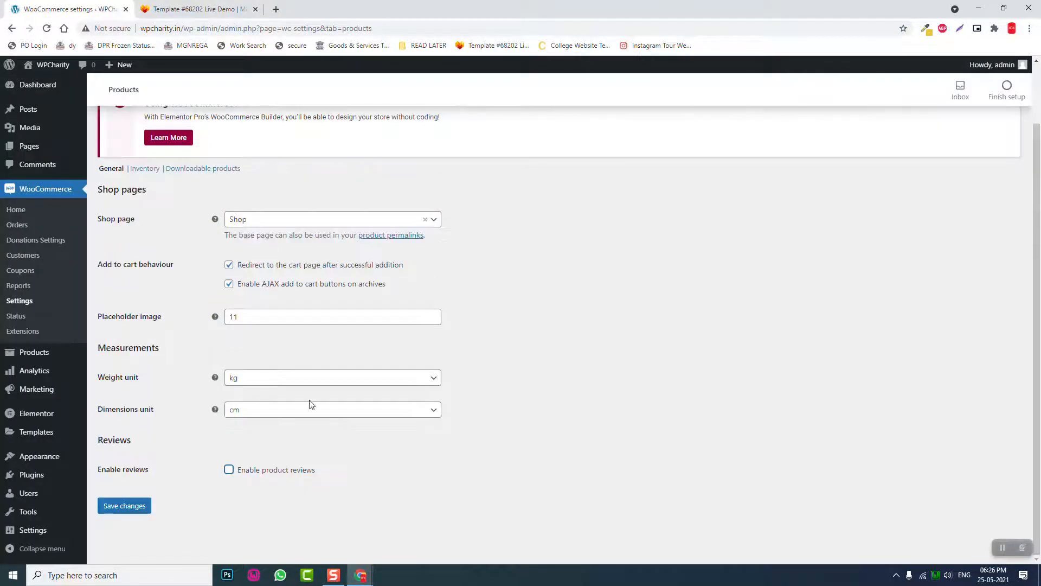
left_click(124, 508)
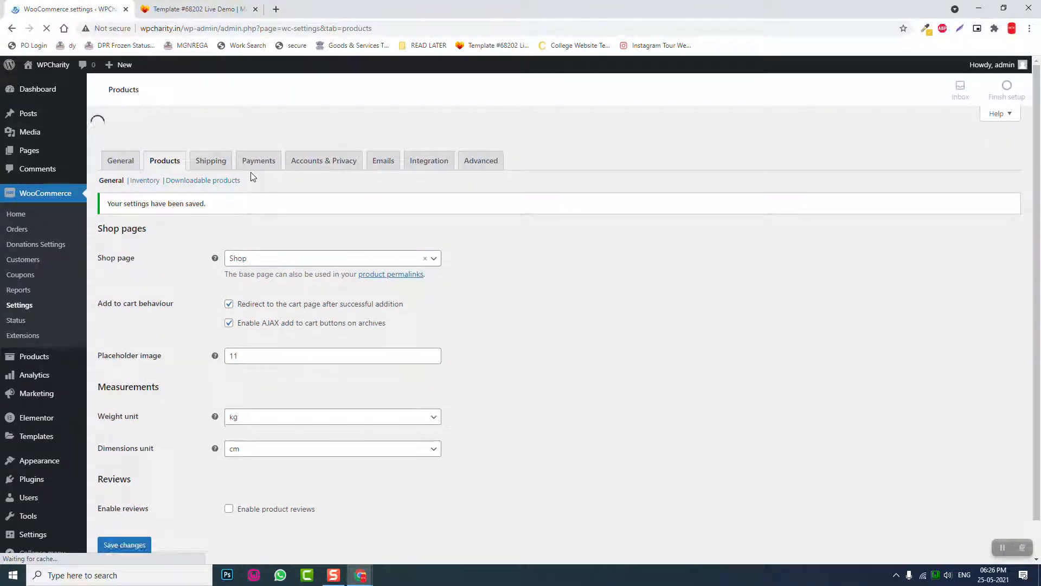
left_click(261, 162)
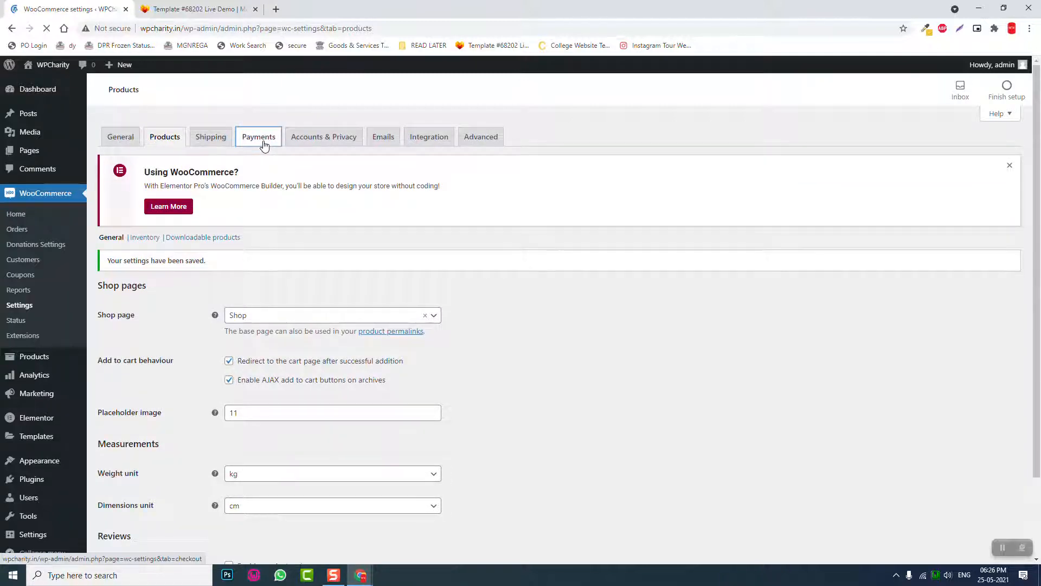
- From the Payments tab, open Manage for UPI – UPI Payment
left_click(264, 145)
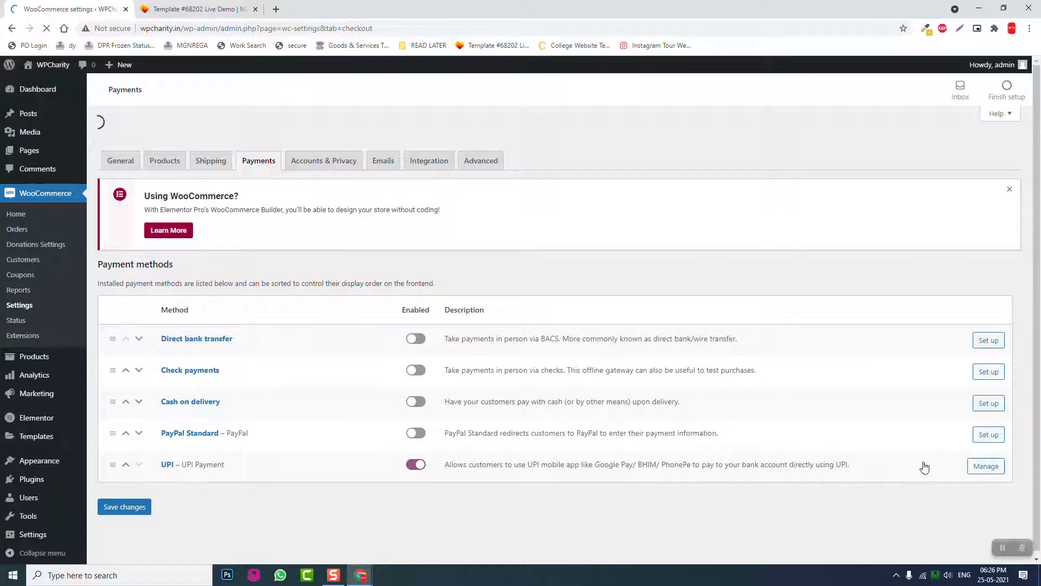
left_click(986, 443)
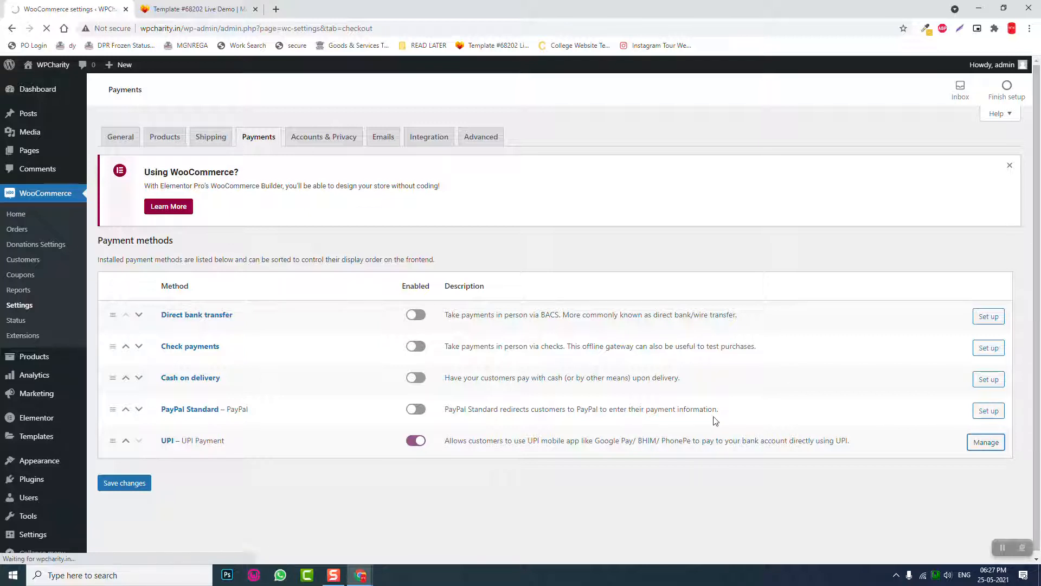
left_click(985, 444)
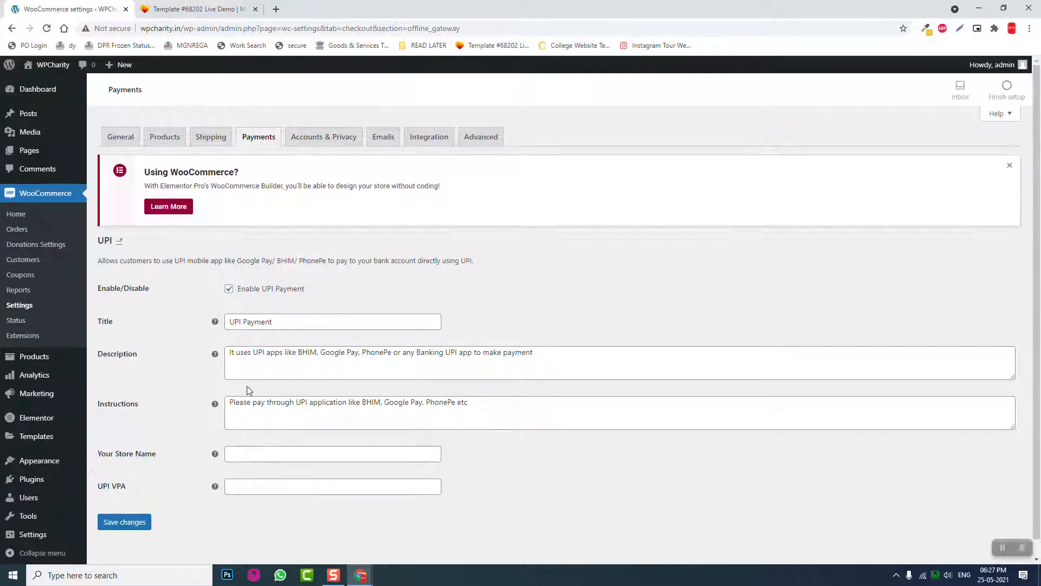
- Enter the receiving UPI address and store name 'Wp Charity', then save the UPI settings
scroll(262, 444, "down", 1)
left_click(264, 465)
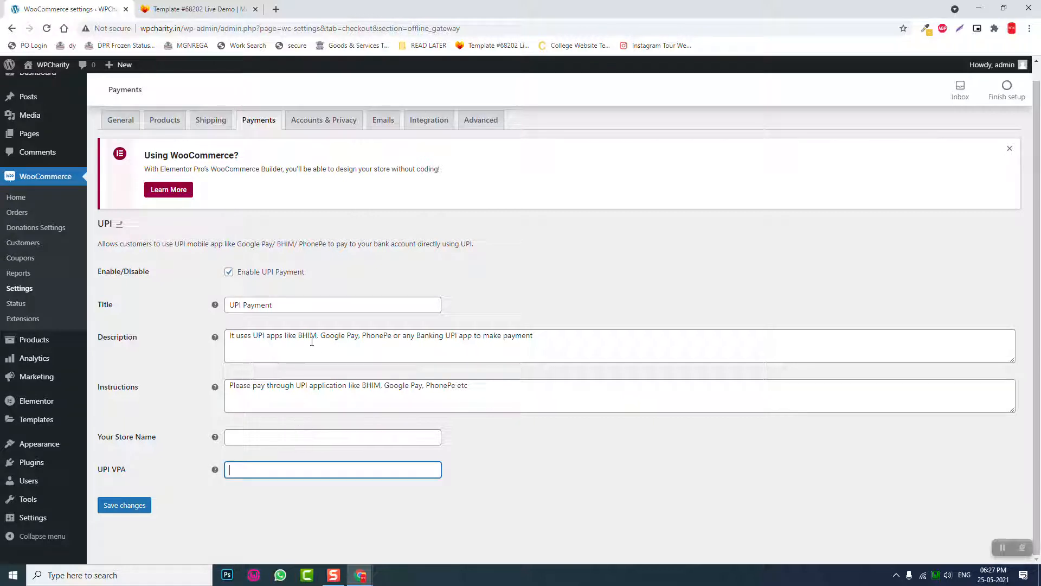
left_click(307, 437)
type("Wp")
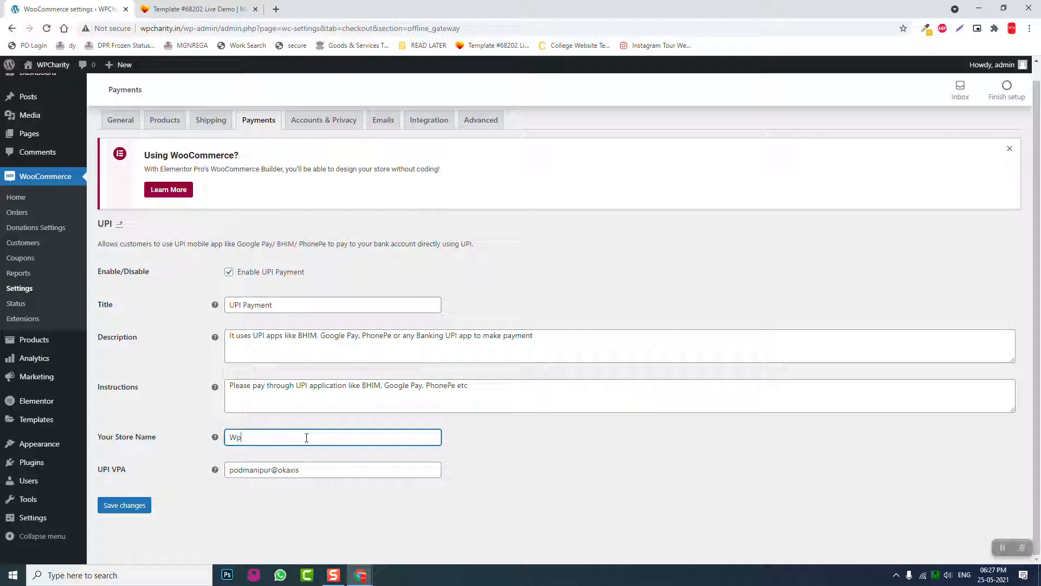
type(" Charity")
left_click(136, 505)
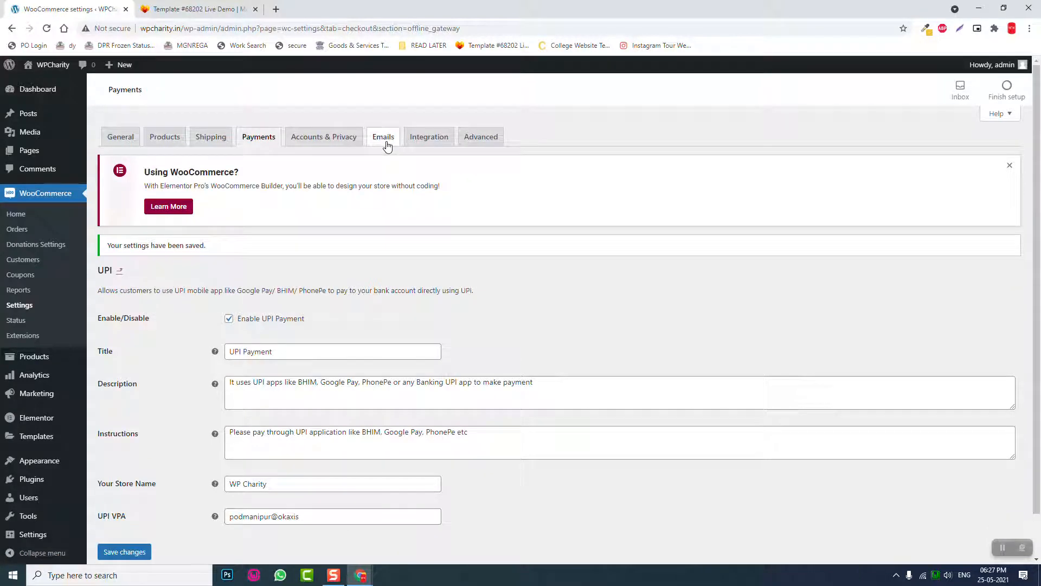
- Go to WooCommerce Emails and review the New order email's recipient and additional content
left_click(387, 142)
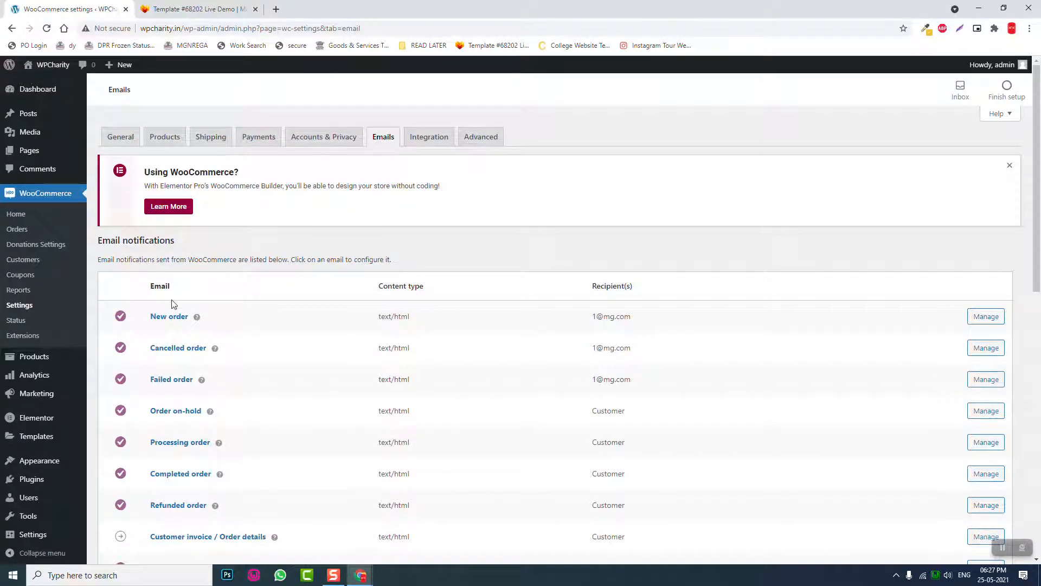
scroll(179, 326, "down", 1)
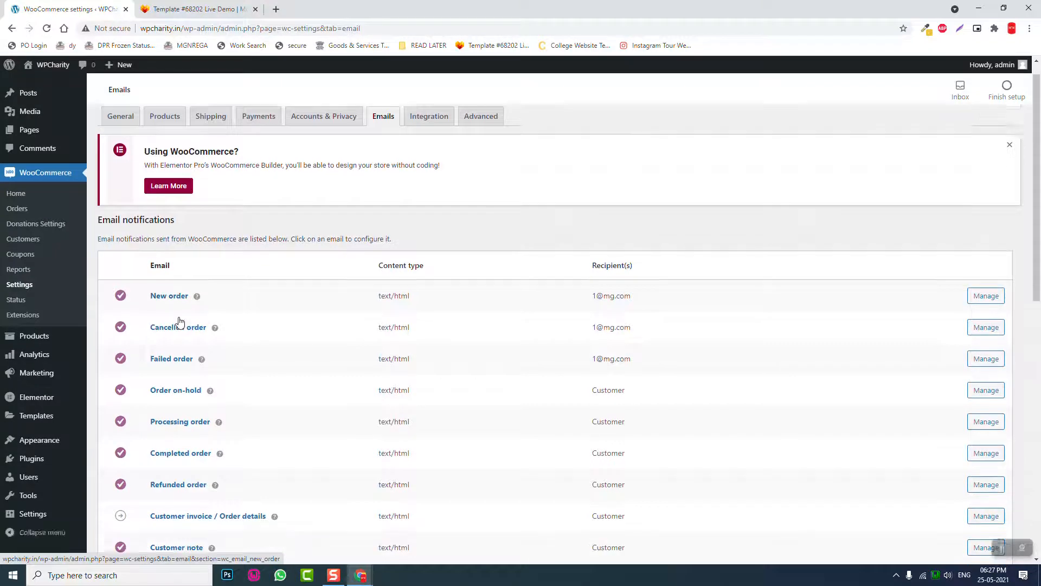
scroll(178, 317, "down", 2)
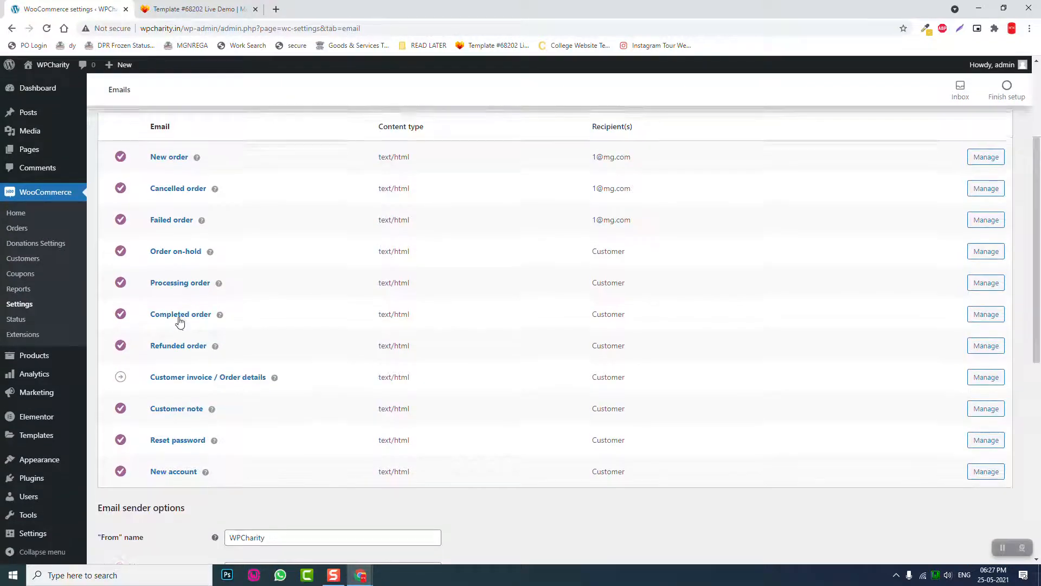
scroll(177, 320, "up", 3)
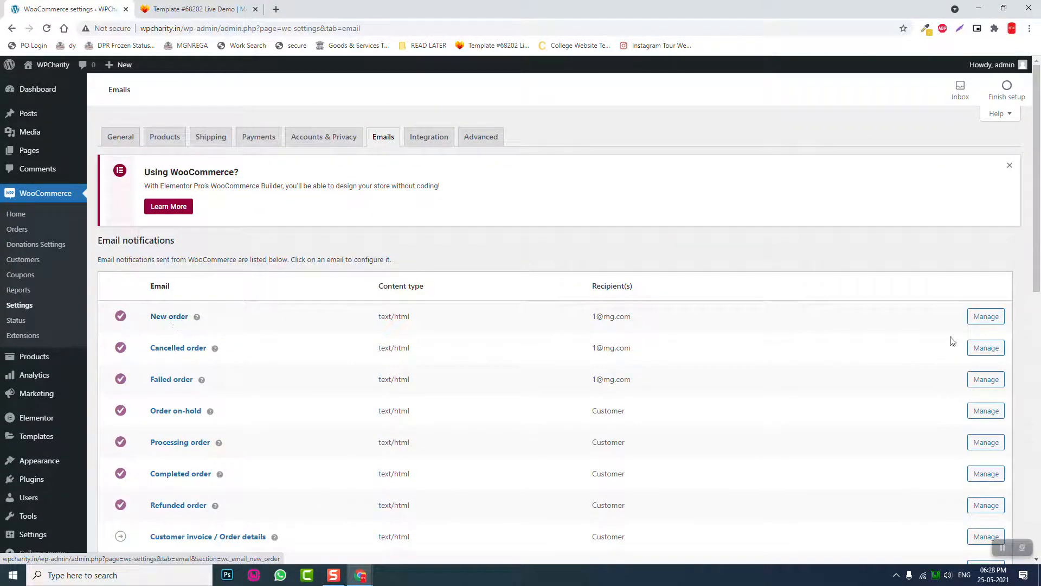
left_click(985, 321)
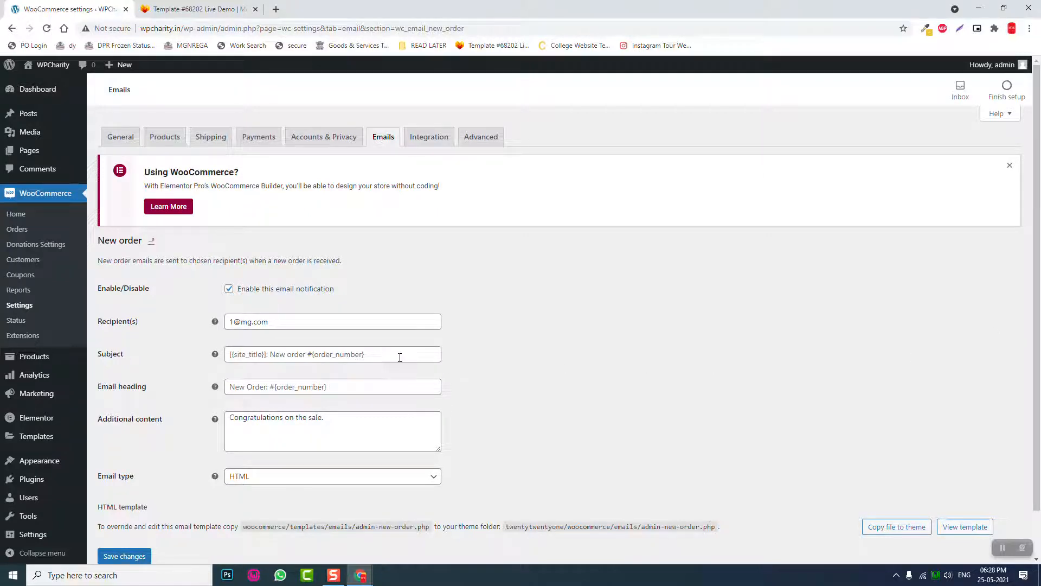
scroll(399, 358, "down", 1)
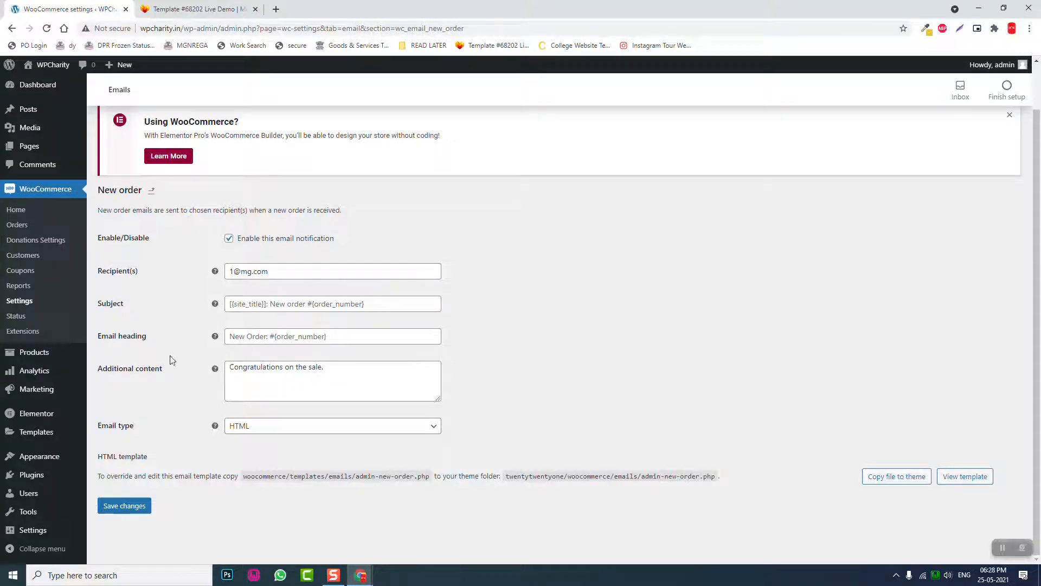
scroll(179, 379, "up", 1)
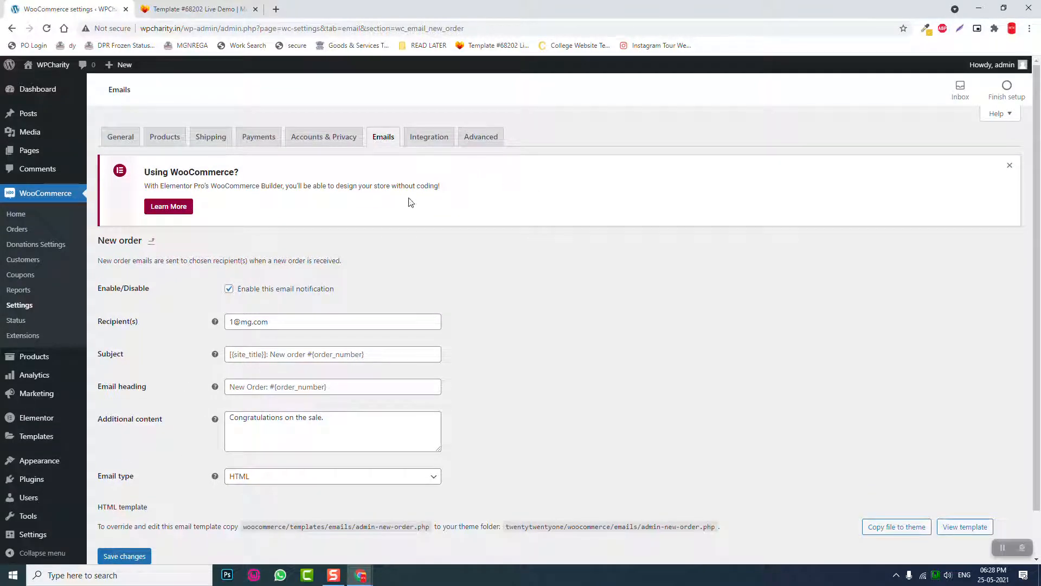
- Start a new product titled 'Freedom From Hunger'
mouse_move(44, 359)
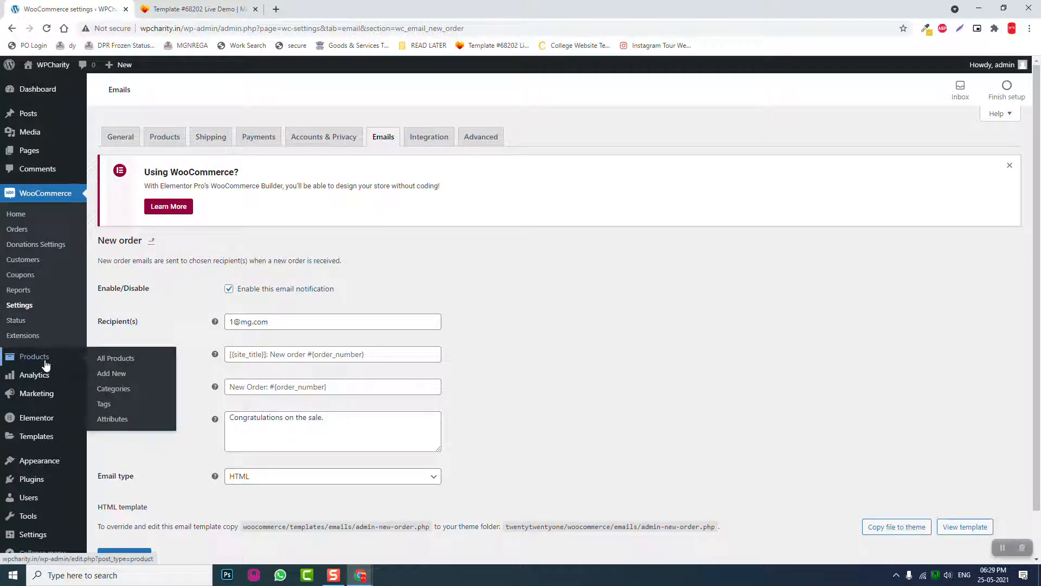
left_click(124, 373)
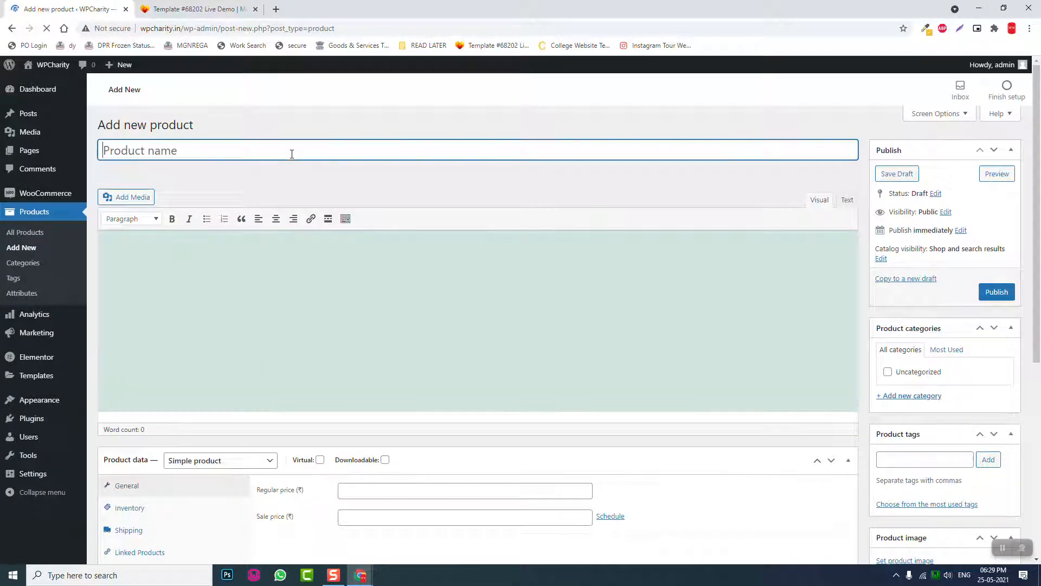
type("Freedom ")
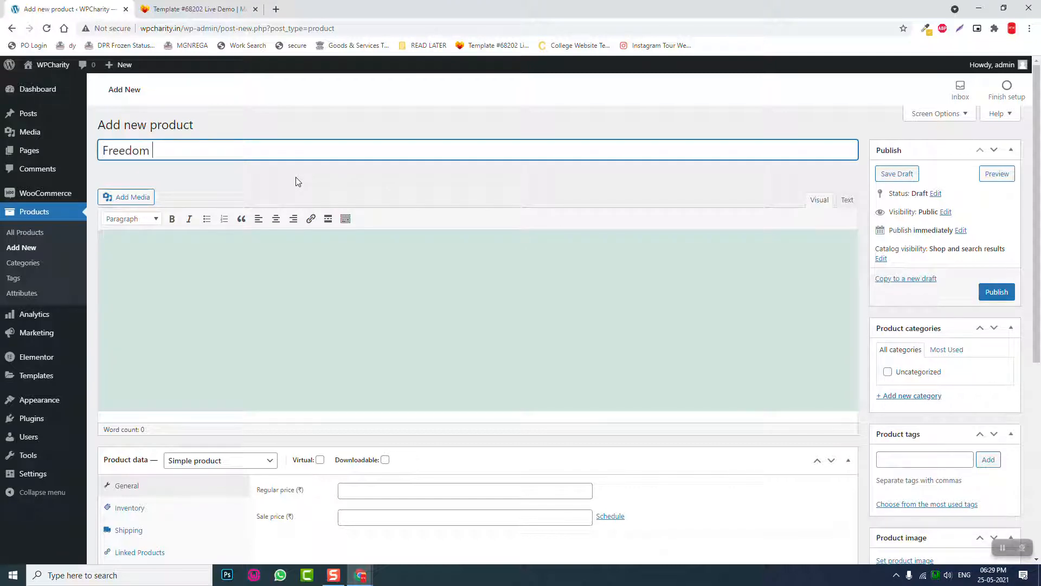
type("From Hunger")
scroll(298, 183, "down", 1)
- Make it a Donation product with default amount 100 and amount increment 100
left_click(273, 409)
left_click(221, 475)
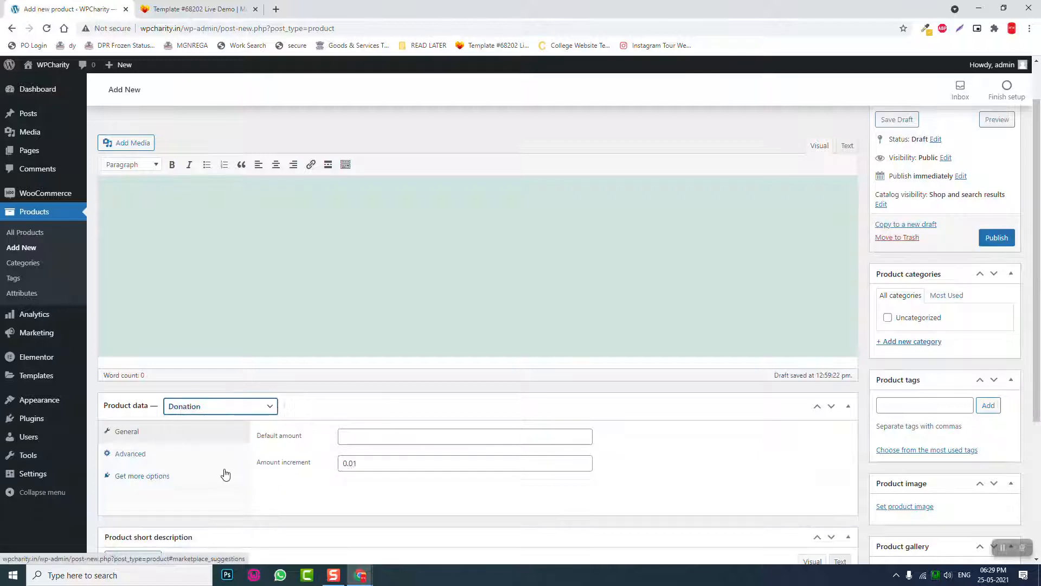
left_click(415, 435)
type("100")
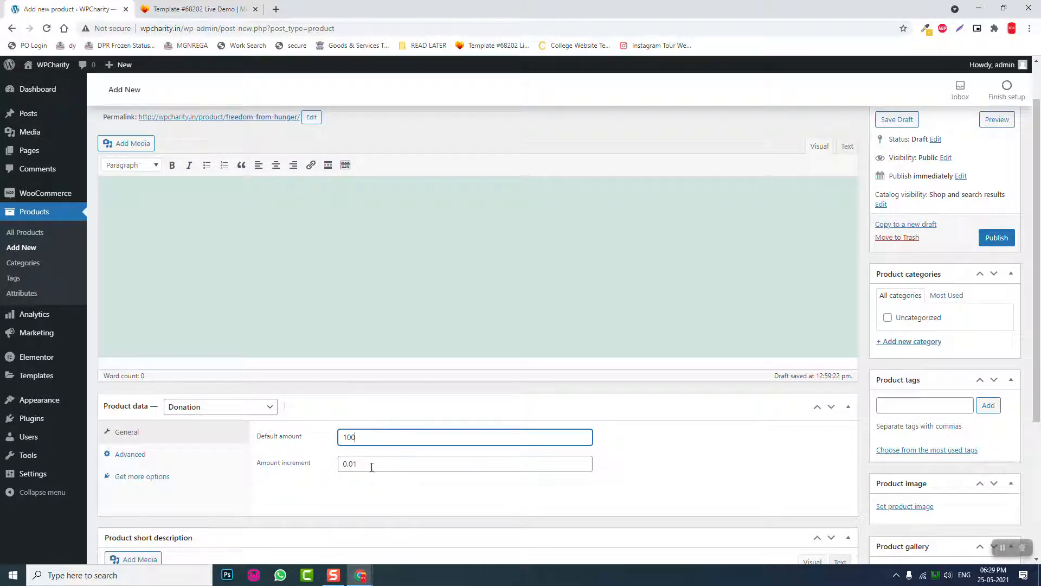
key("Tab")
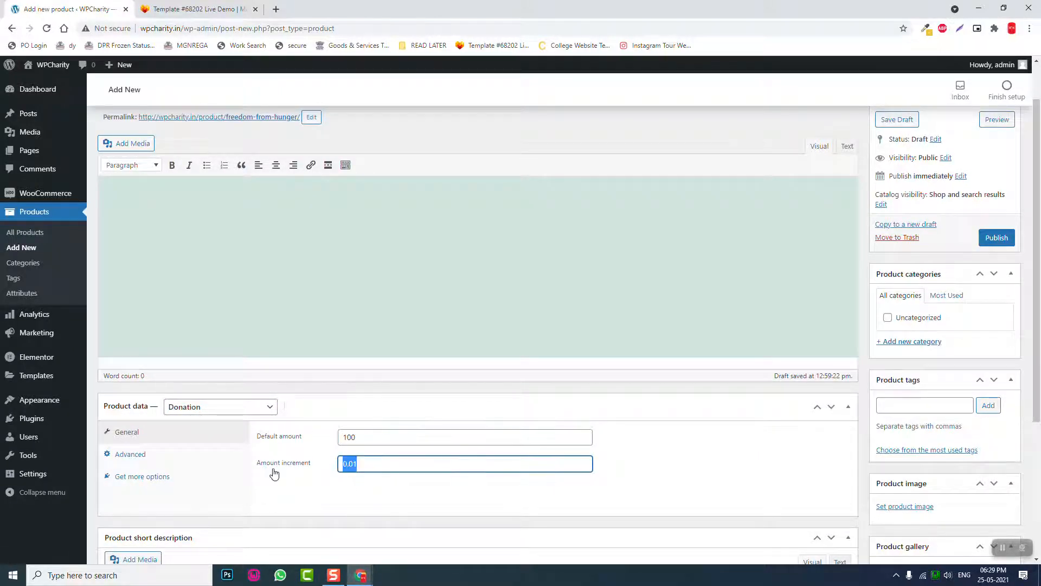
type("100")
scroll(422, 412, "down", 1)
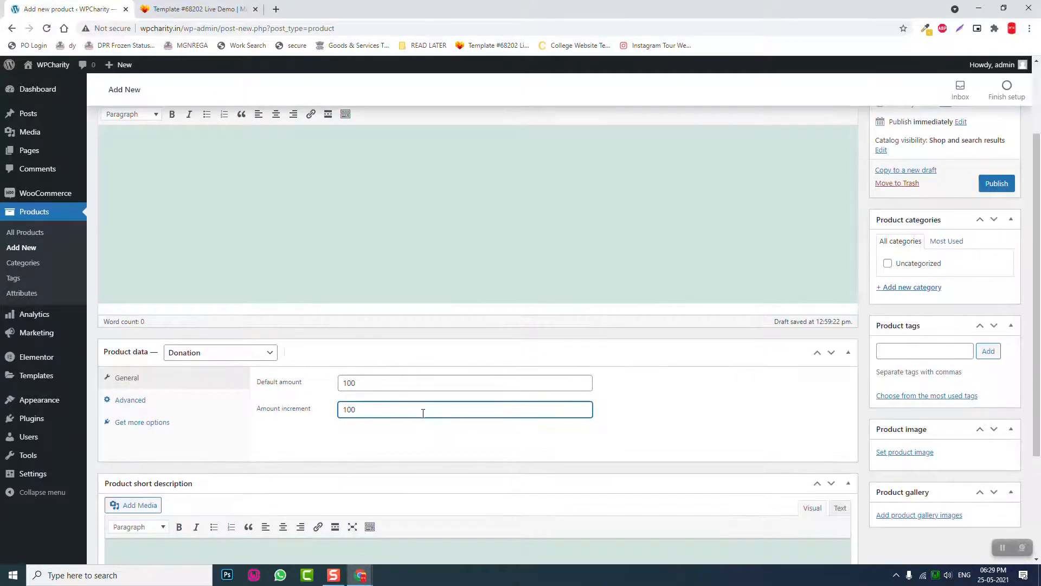
scroll(913, 412, "down", 1)
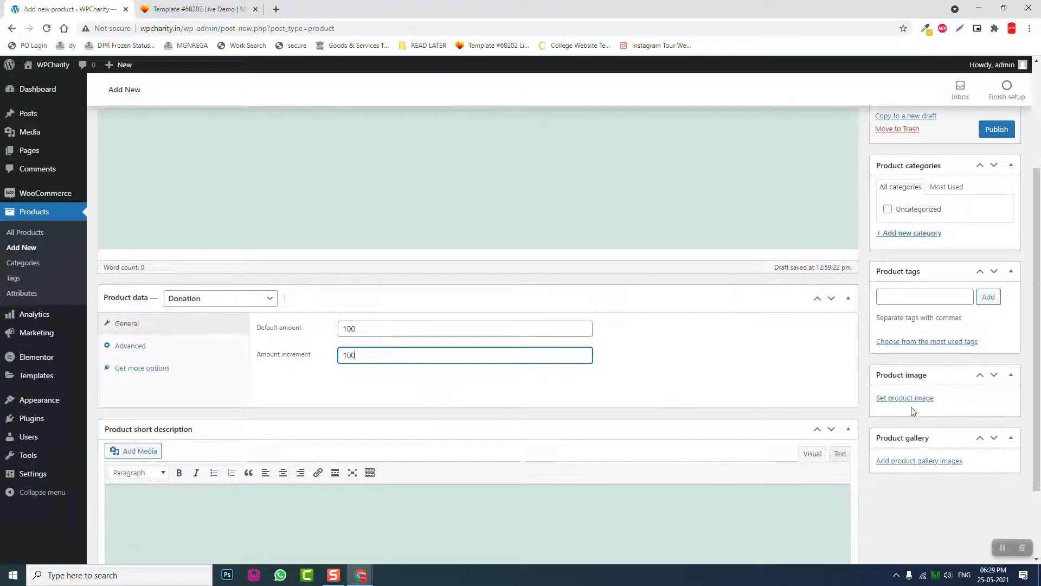
- Tag the product hunger, poverty, food and nutrition
left_click(912, 297)
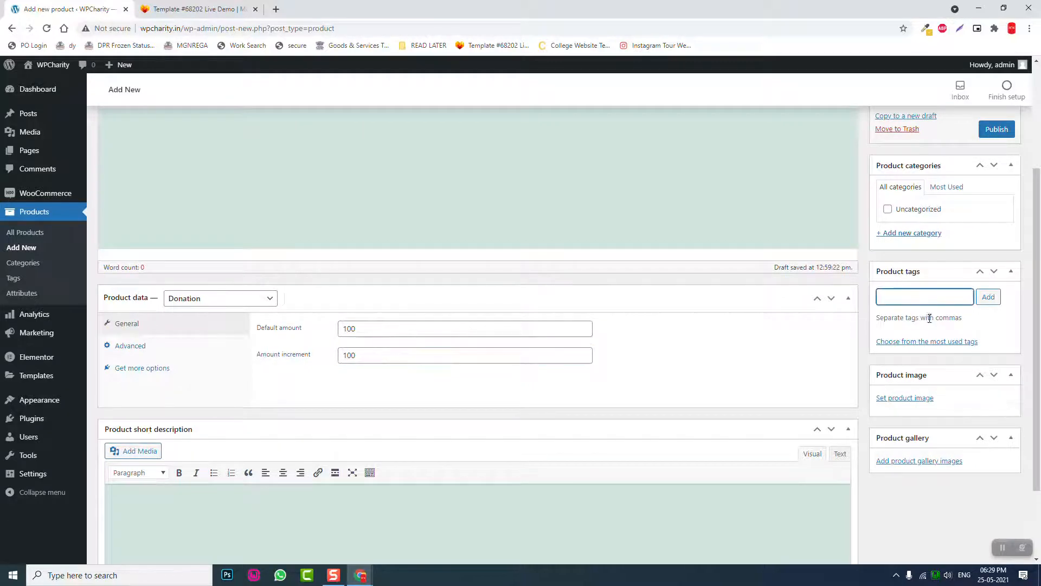
type("hunger")
key("Return")
type("poverty")
key("Return")
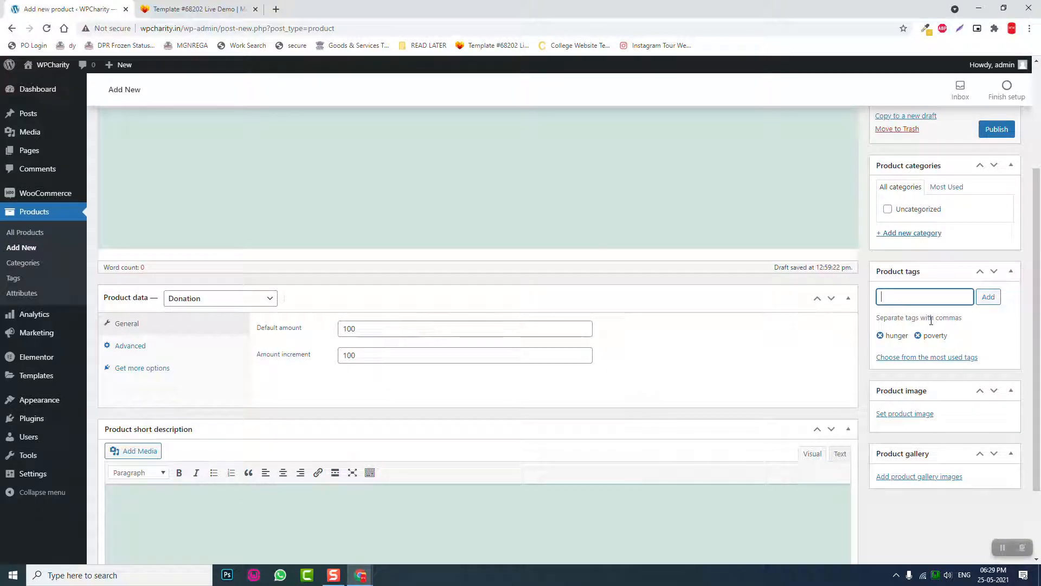
type("food")
key("Return")
type("nutrition")
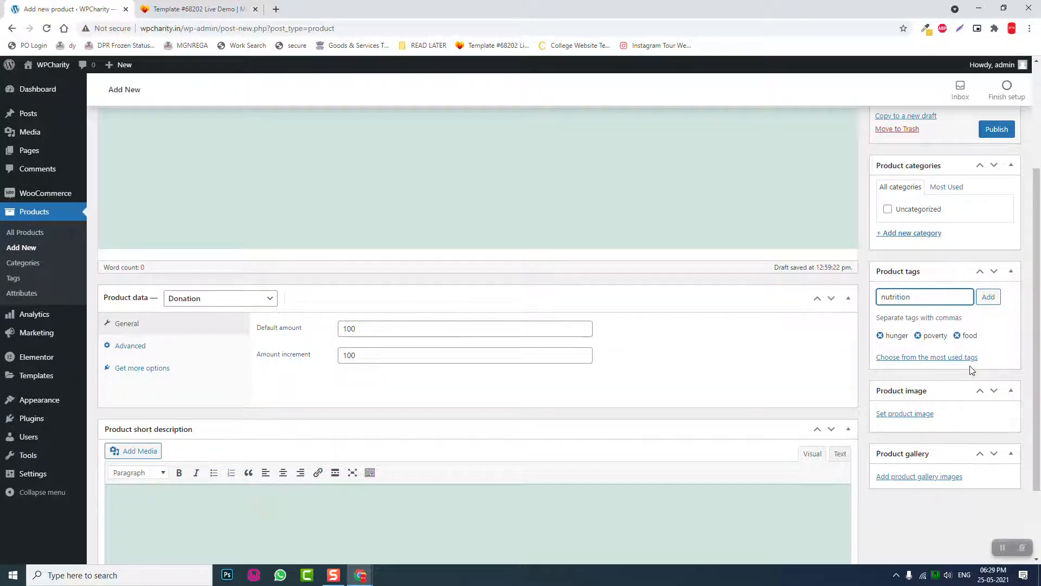
key("Return")
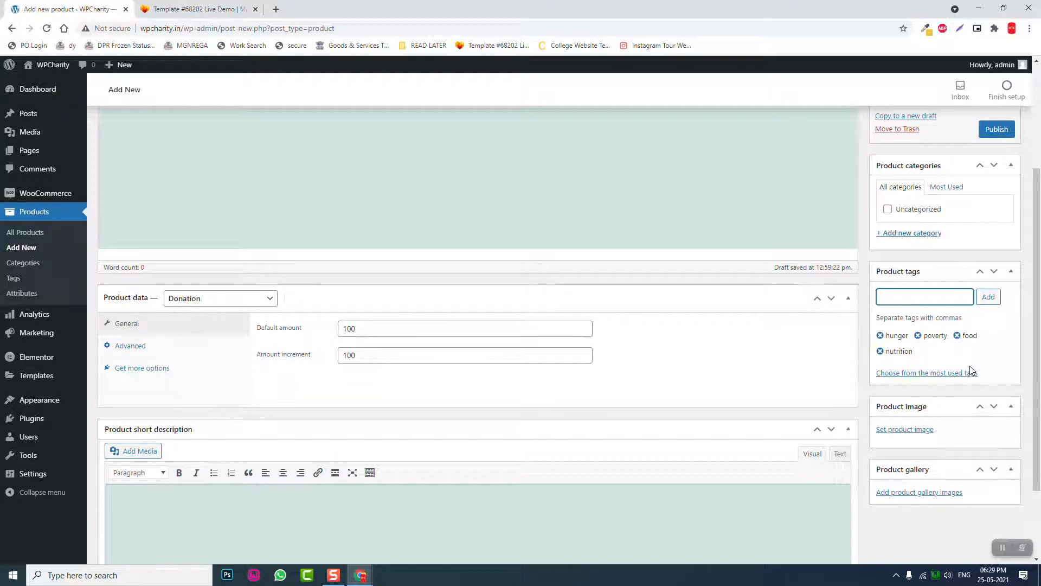
- Set the photo of children carrying water containers as the product image
left_click(905, 430)
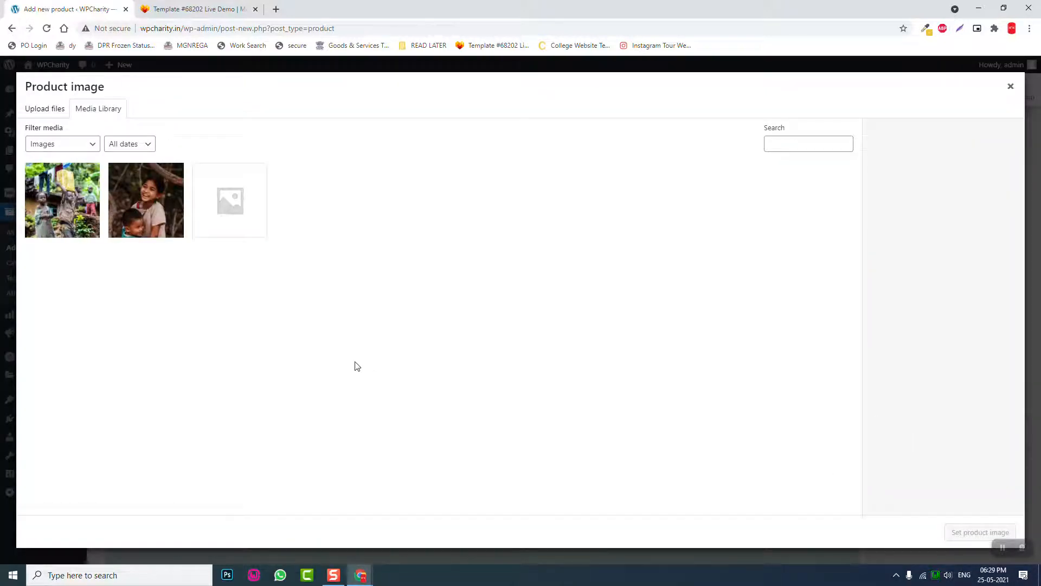
left_click(149, 205)
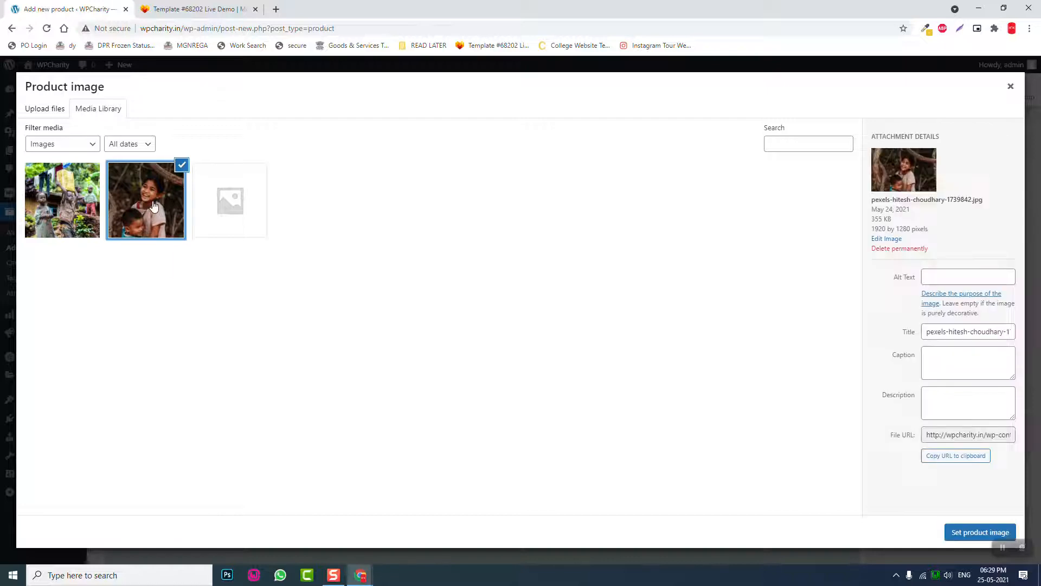
left_click(77, 206)
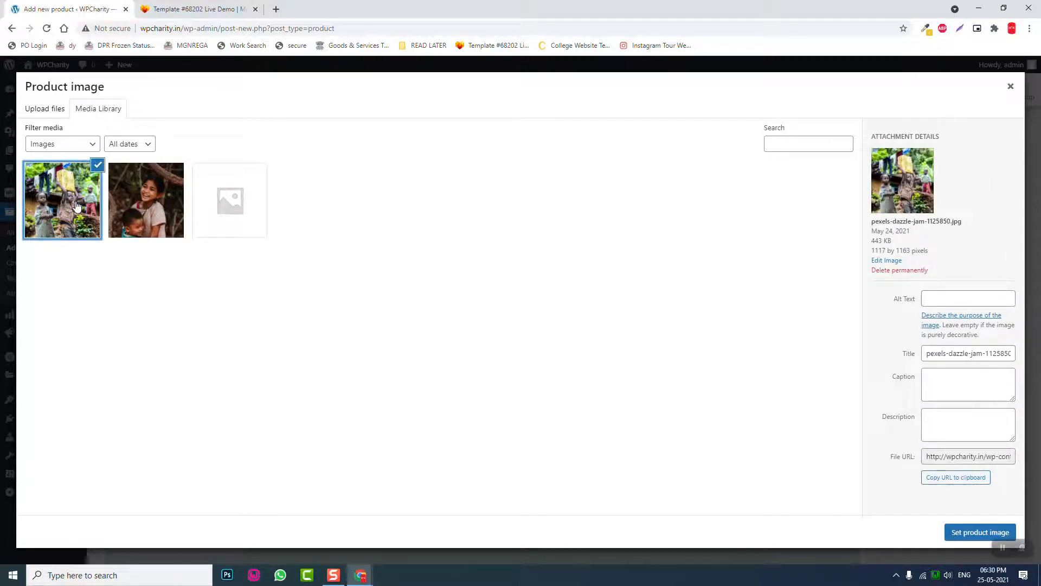
left_click(991, 532)
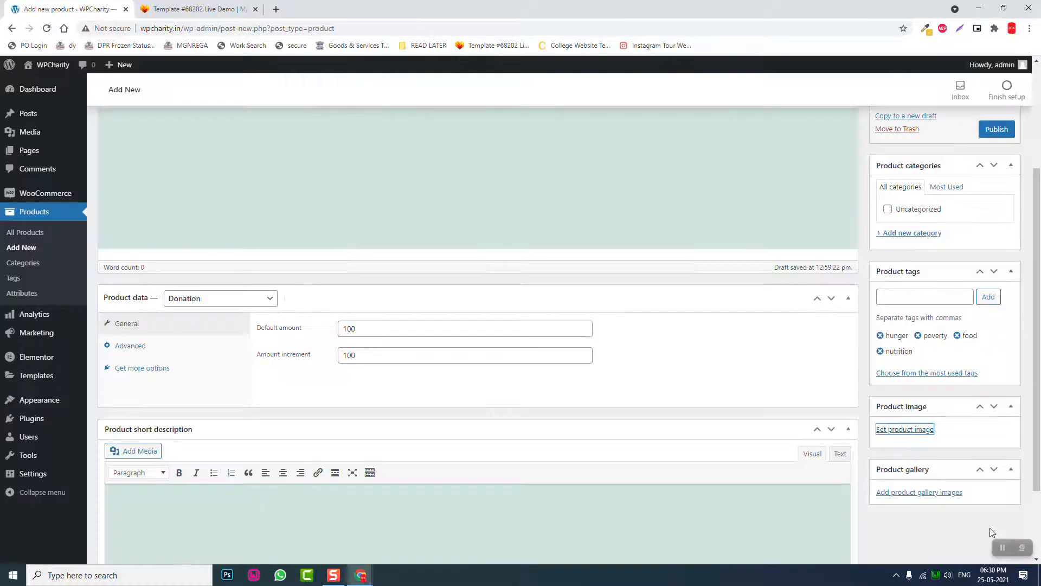
scroll(945, 489, "down", 1)
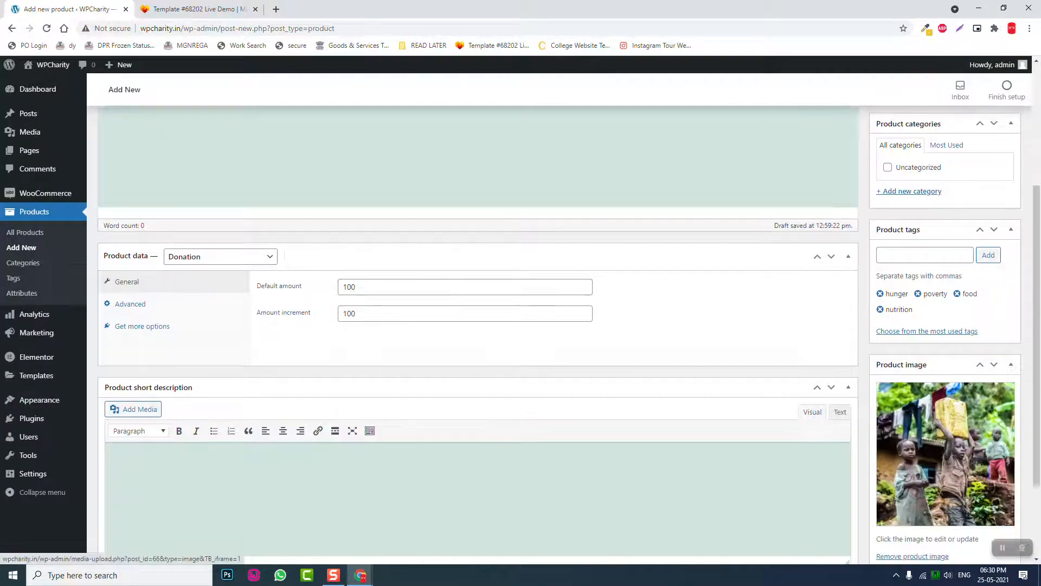
scroll(716, 449, "down", 2)
scroll(633, 418, "up", 5)
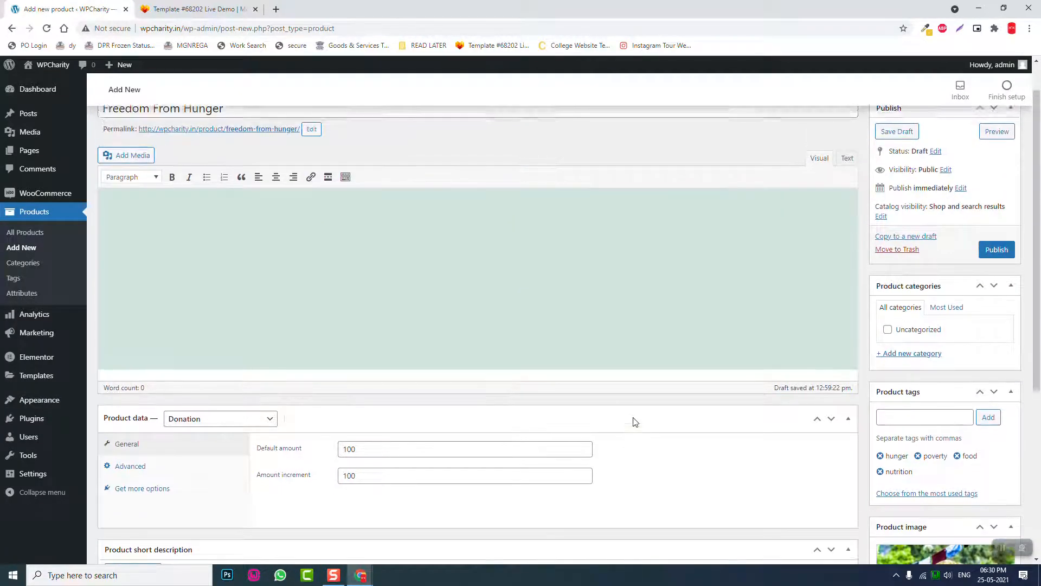
scroll(635, 421, "up", 1)
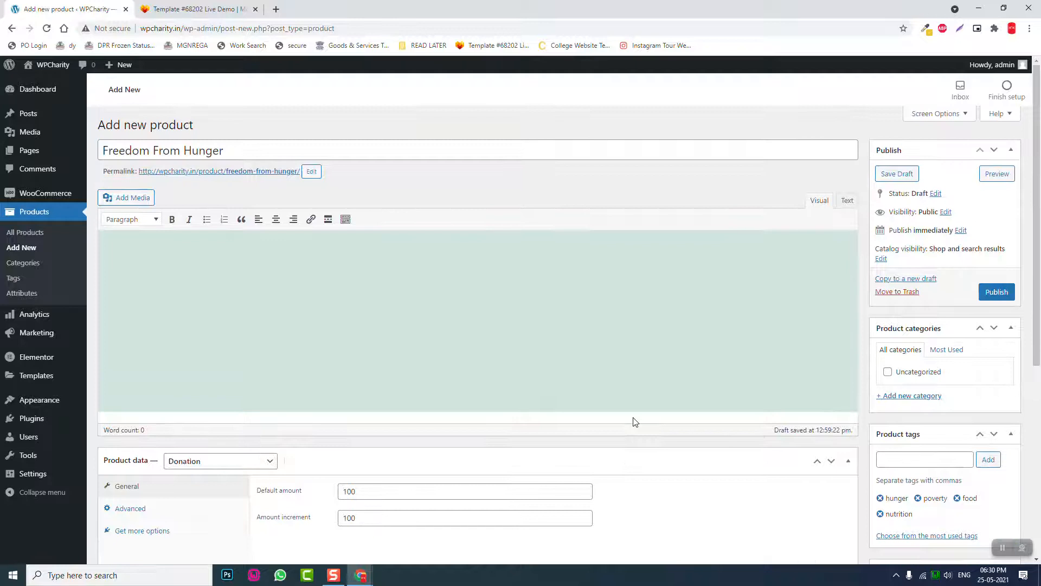
- Add new category 'Fund Raising For Food', publish the product, and copy it to a new draft
left_click(892, 397)
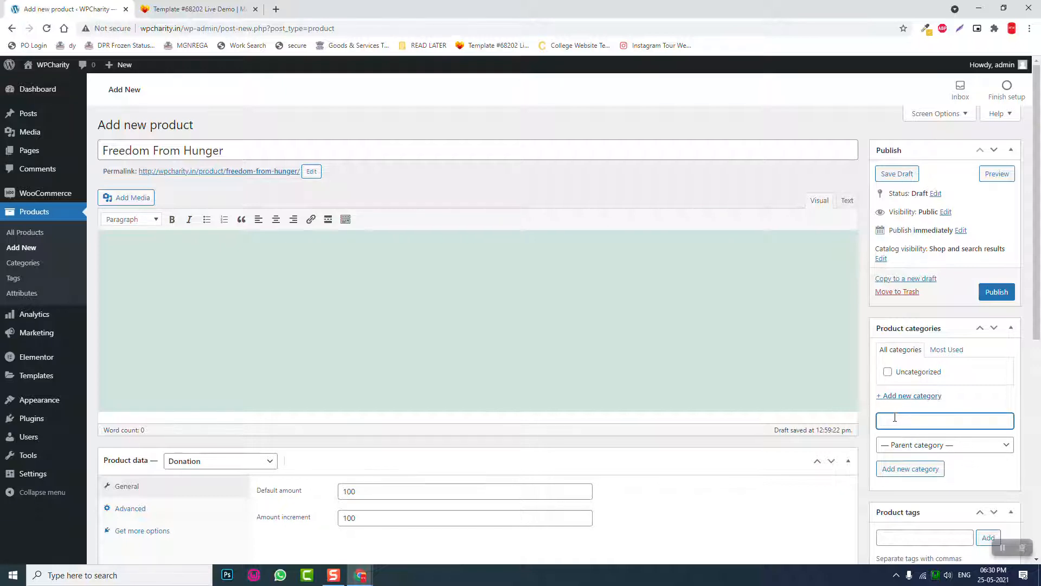
type("Fund")
type("Raising For Food")
key("Return")
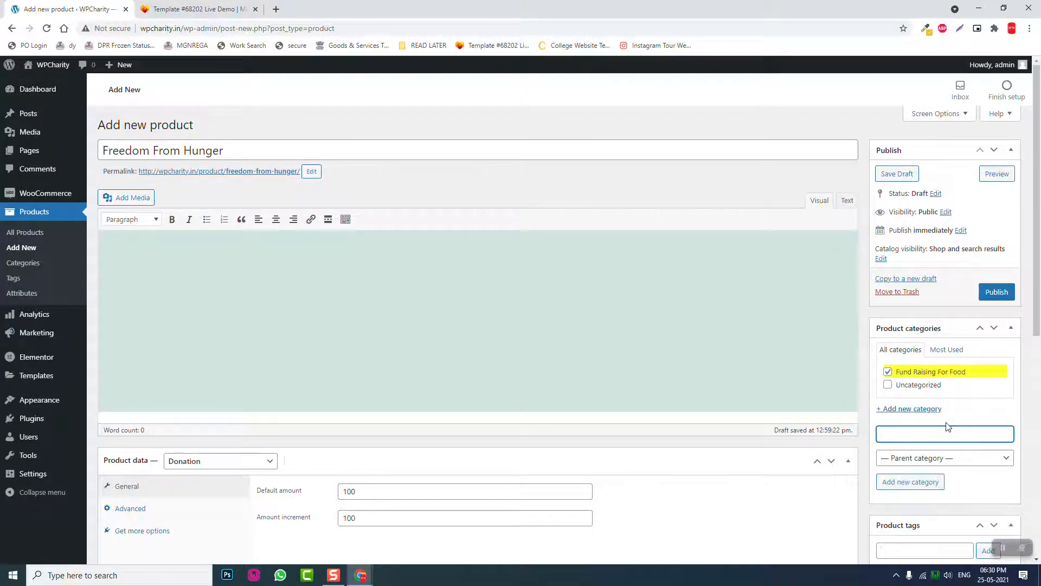
left_click(994, 291)
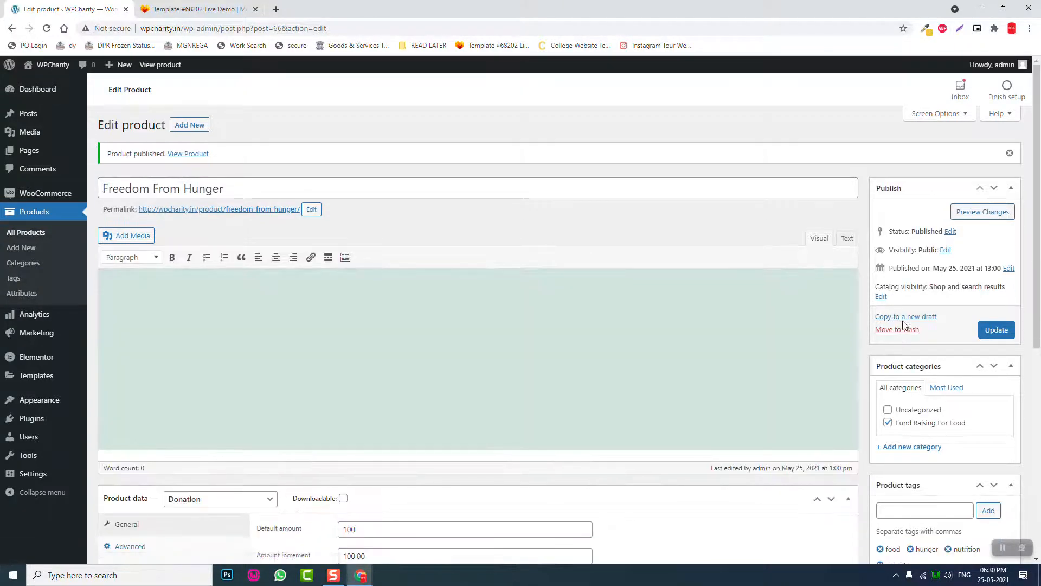
left_click(904, 320)
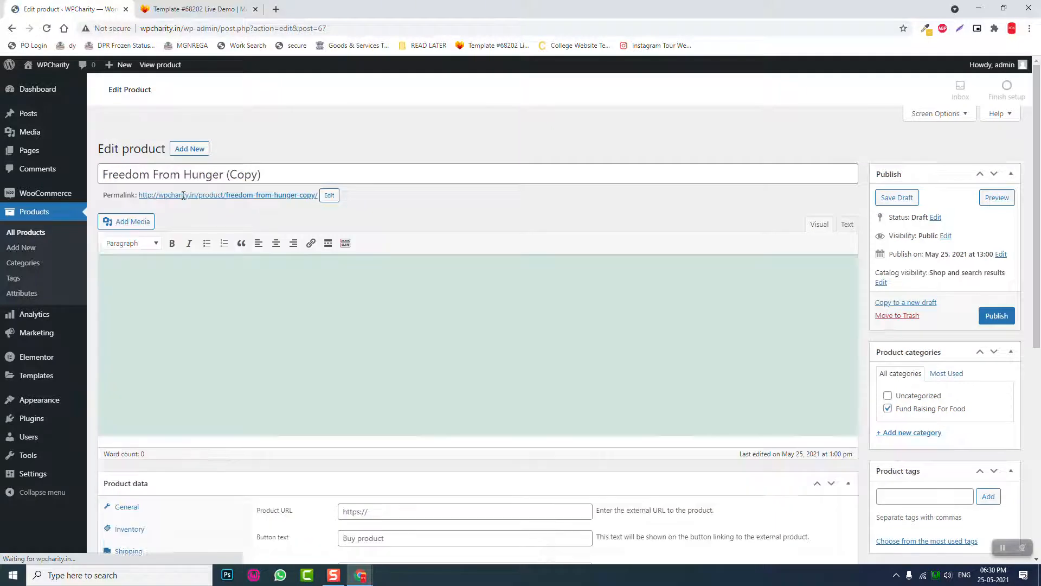
- Retitle the copy 'Freedom From Cold' and move it to new category 'Fund Raising for Clothes'
left_click_drag(183, 151, 413, 151)
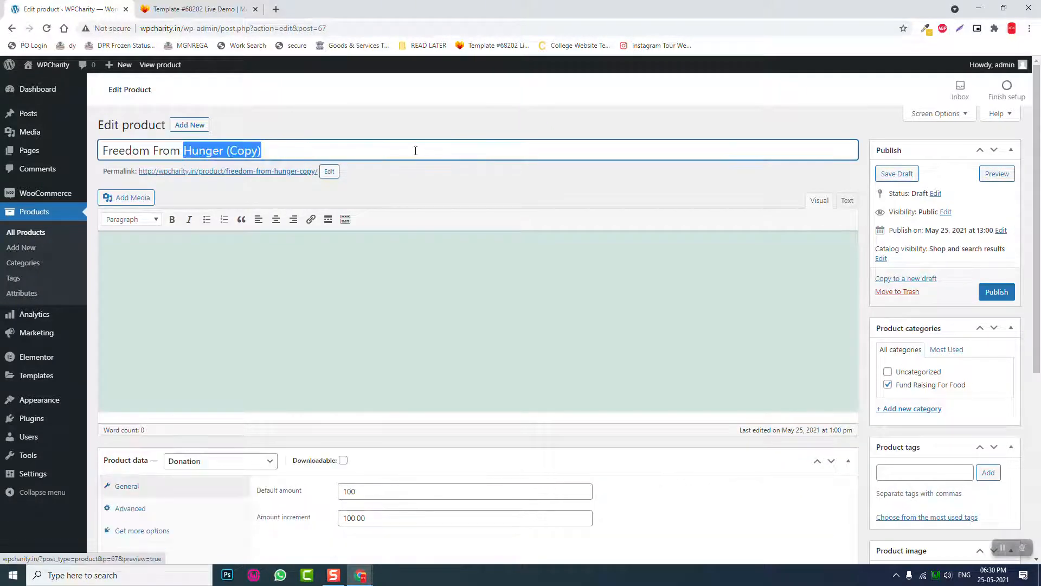
type("Cold")
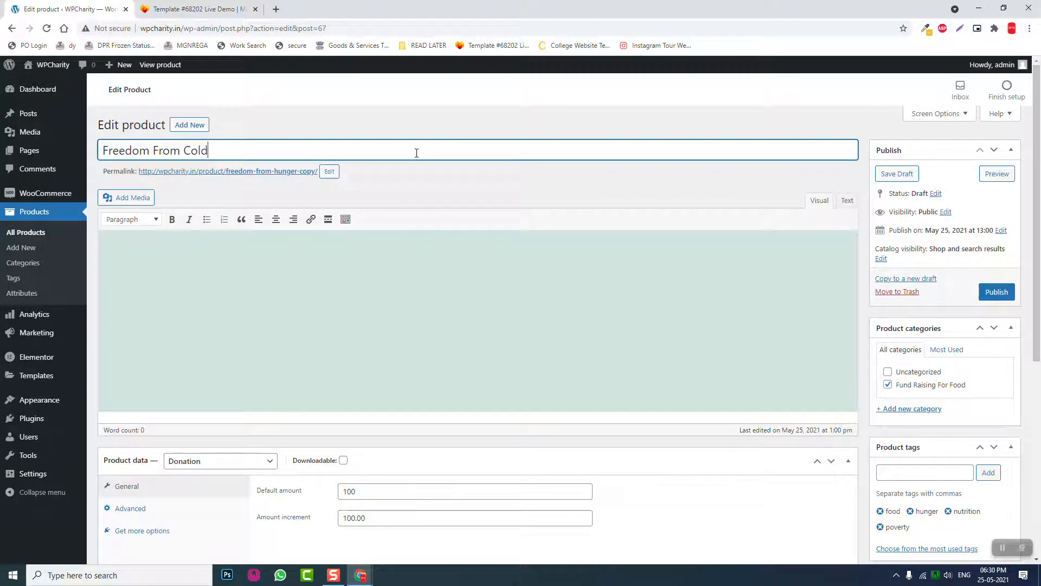
scroll(649, 251, "down", 2)
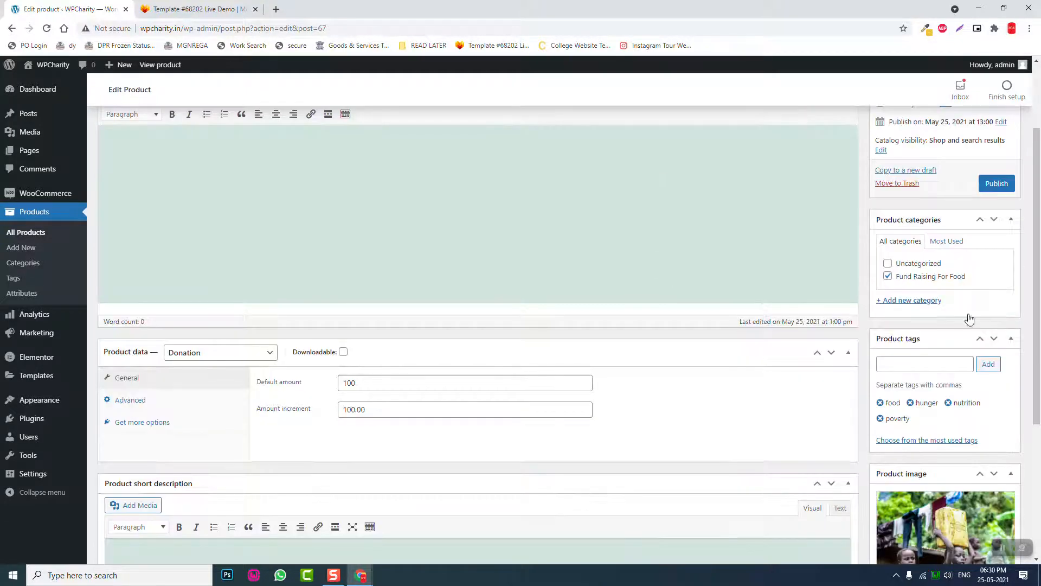
left_click(920, 302)
left_click(888, 276)
left_click(891, 326)
type("Fund ")
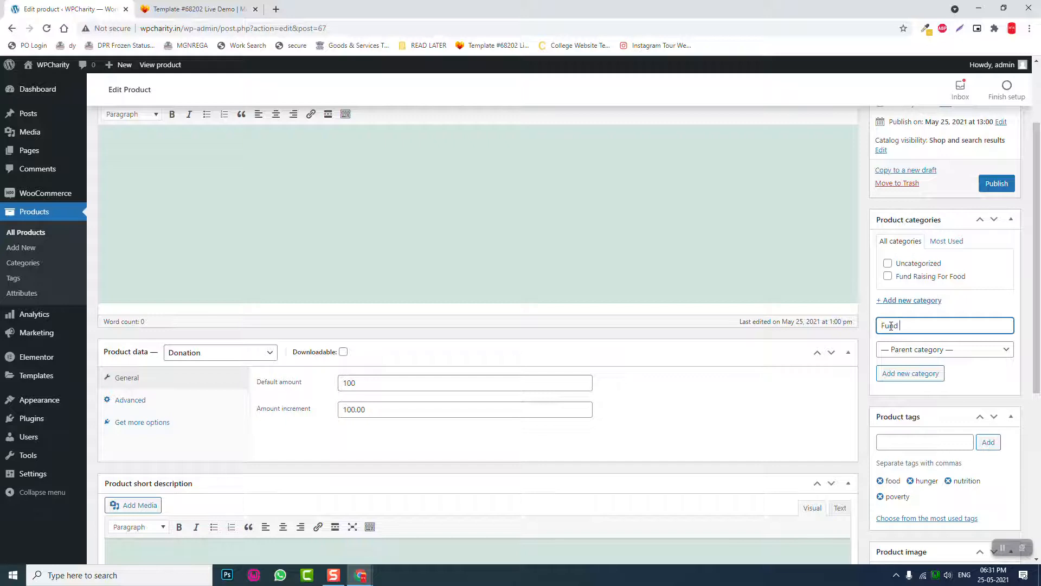
type("Raising for Clothes")
key("Return")
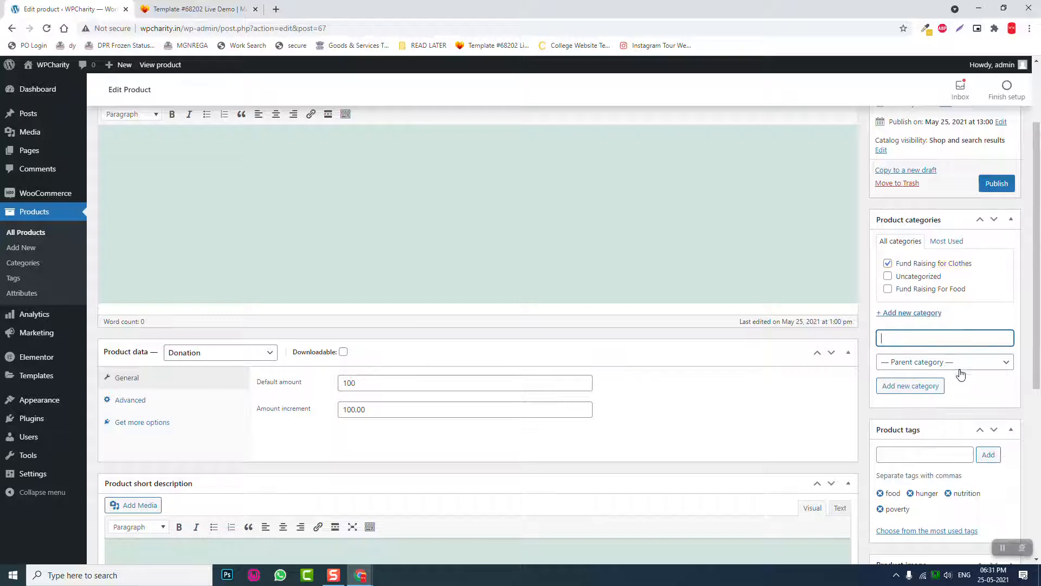
- Replace the hunger, food and nutrition tags with cold, clothes and dress
left_click(915, 455)
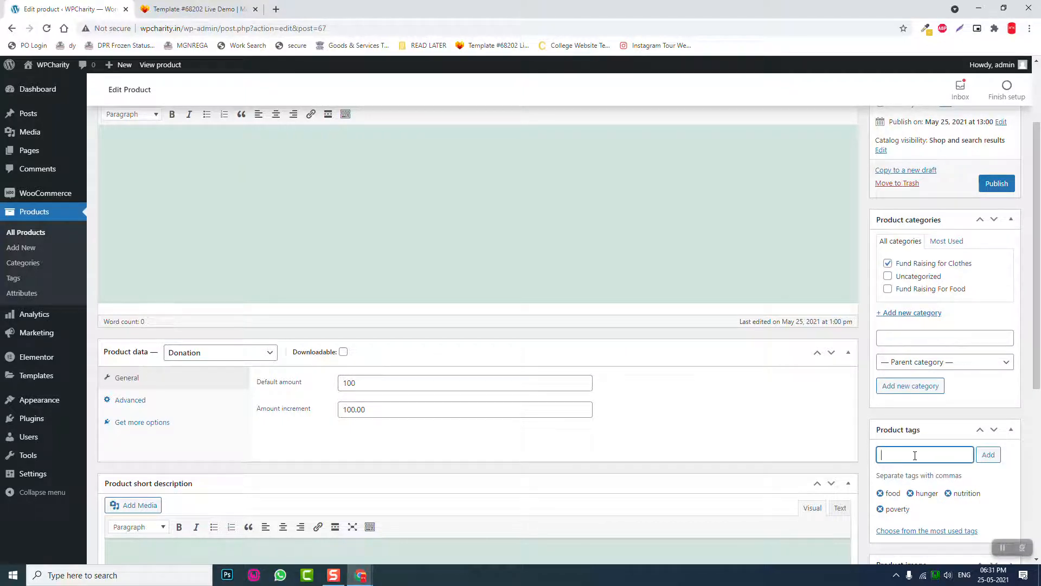
scroll(915, 455, "down", 1)
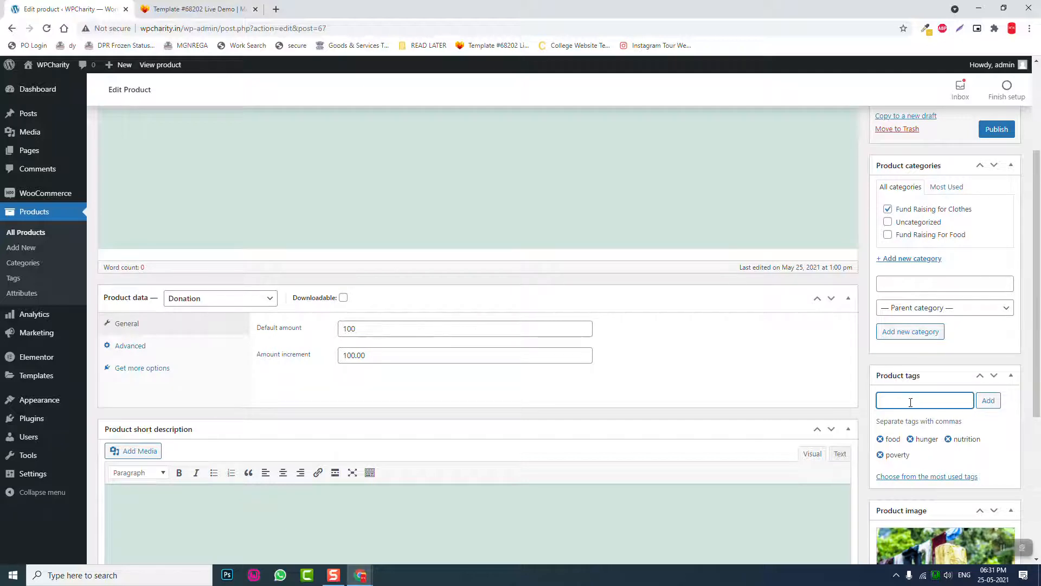
left_click(910, 439)
left_click(881, 439)
left_click(880, 439)
left_click(924, 403)
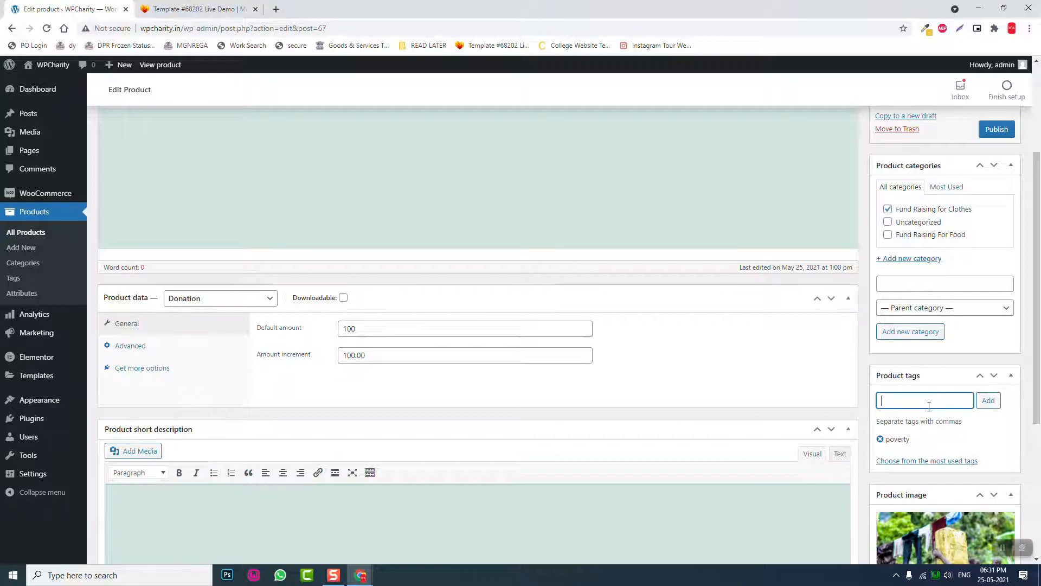
type("cold")
key("Return")
type("clothes")
key("Return")
type("dress")
key("Return")
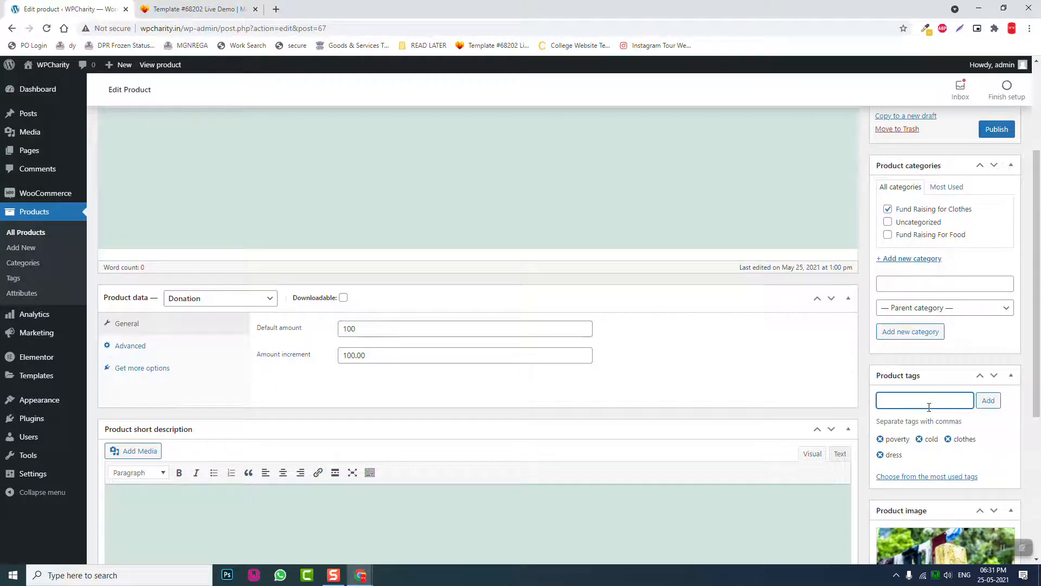
- Set the default amount to 150 and publish the product
scroll(1007, 454, "down", 3)
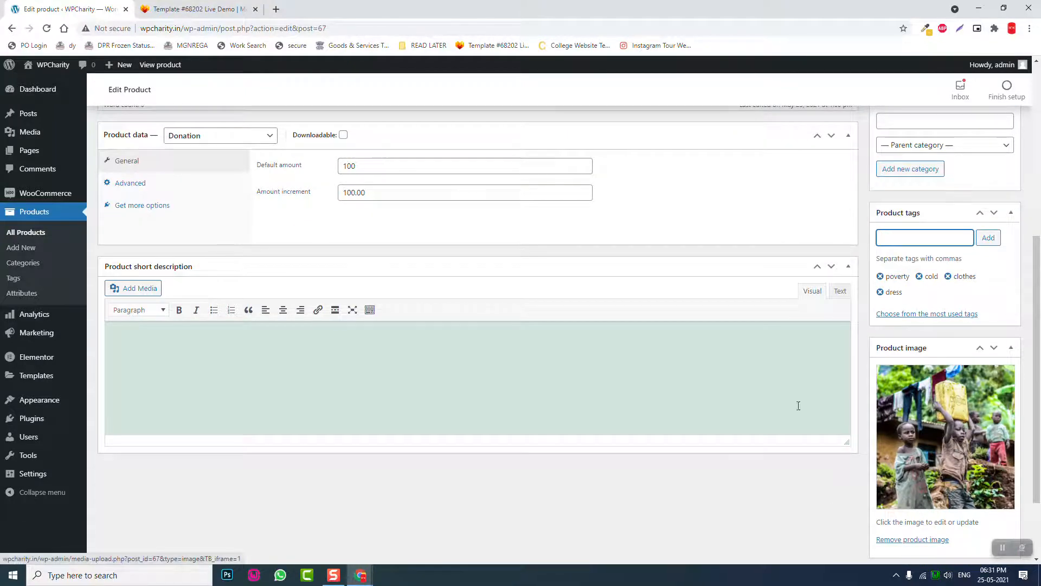
scroll(440, 404, "up", 1)
scroll(440, 404, "up", 5)
scroll(437, 405, "down", 2)
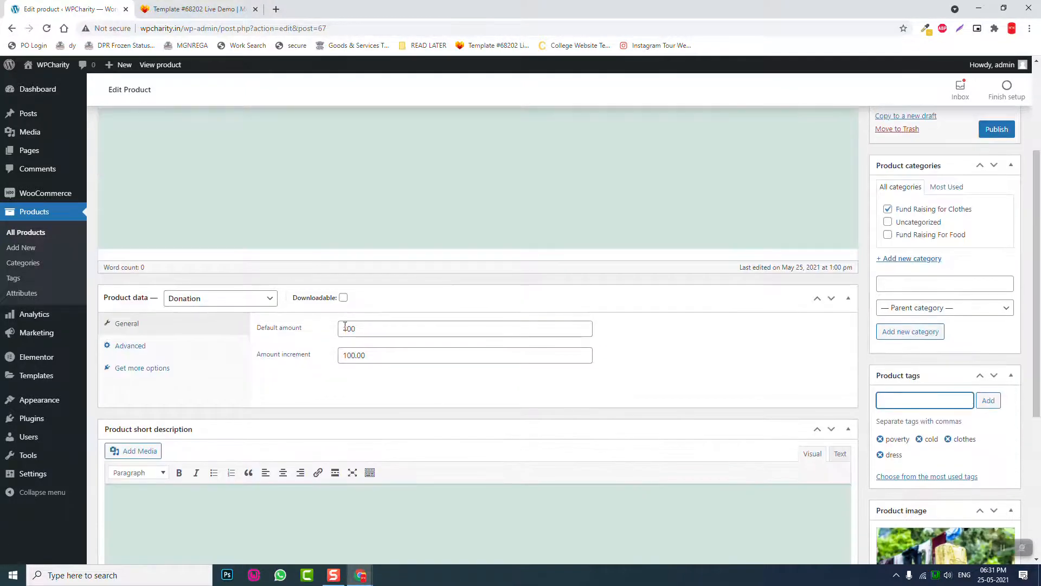
double_click(379, 329)
type("150")
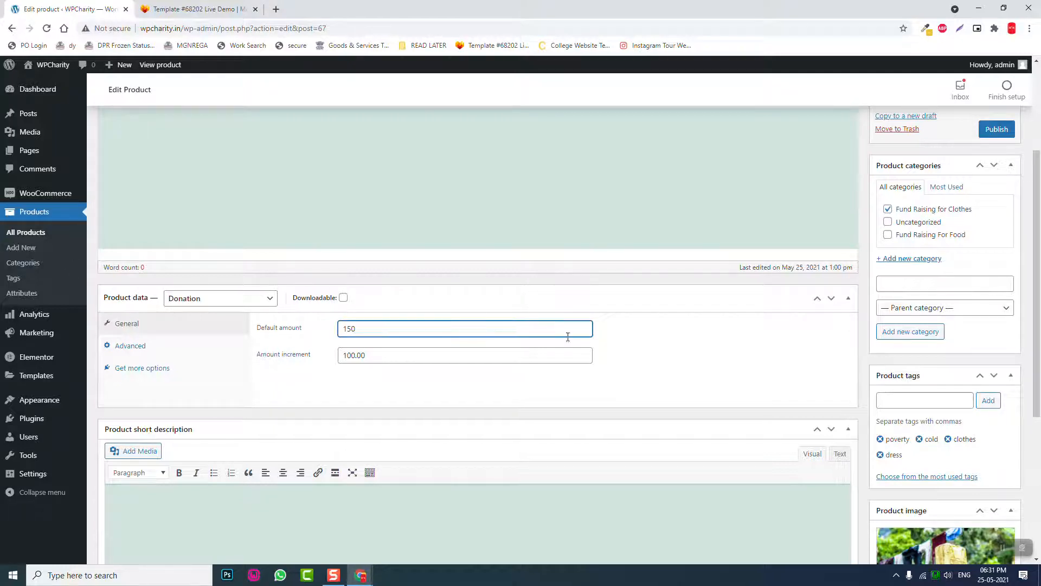
scroll(564, 337, "up", 3)
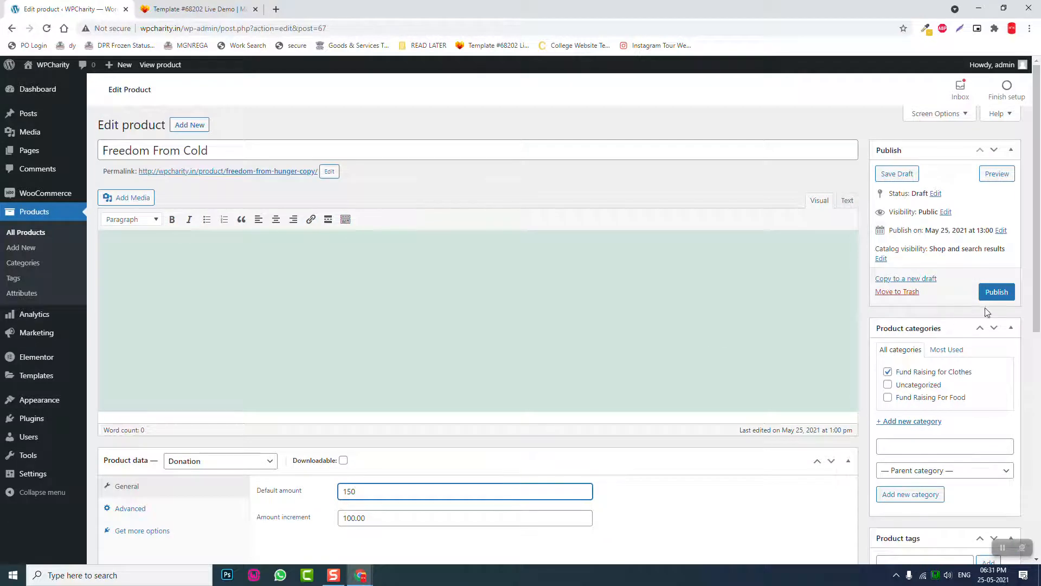
left_click(996, 297)
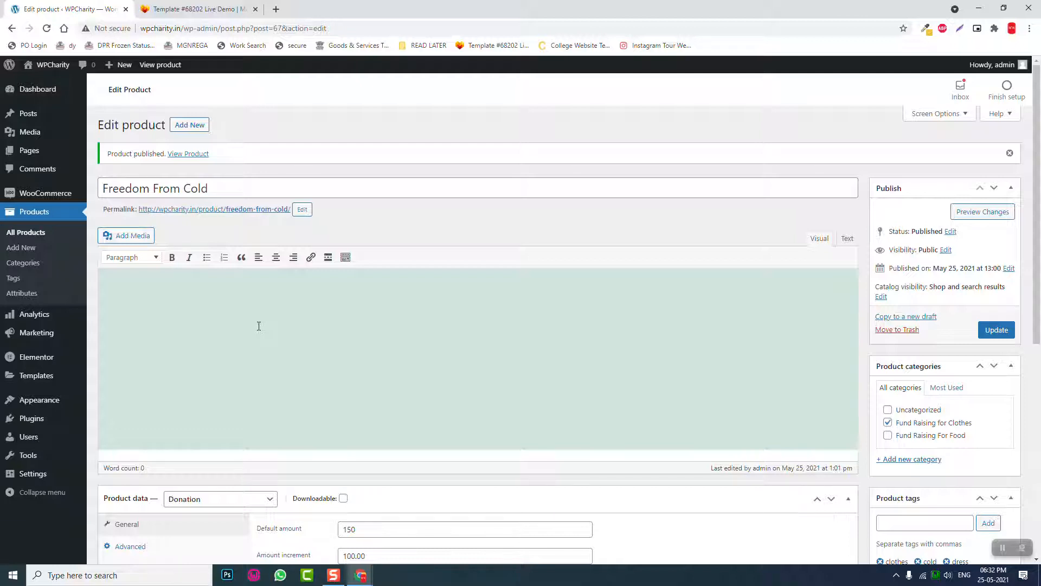
- Copy Freedom From Cold to a new draft retitled 'Freedom From Ignorance'
left_click(924, 319)
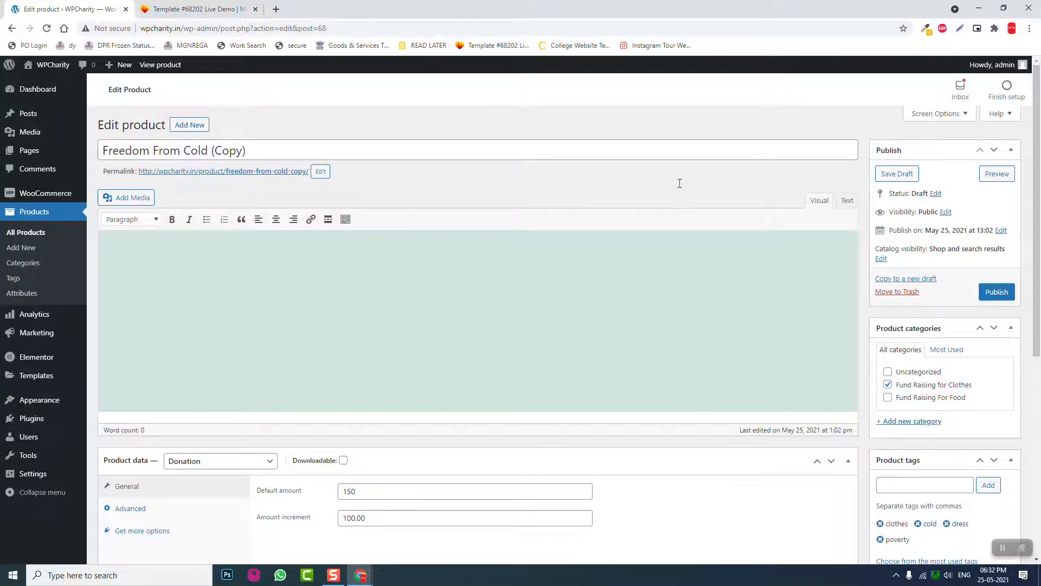
left_click_drag(295, 150, 174, 139)
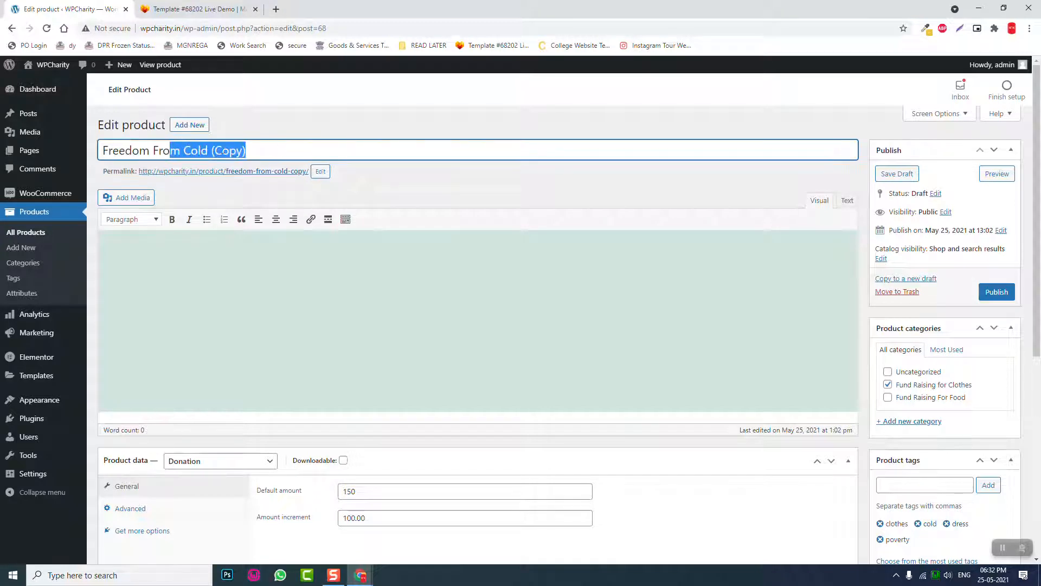
left_click_drag(183, 150, 319, 169)
key("BackSpace")
type("Ignorance")
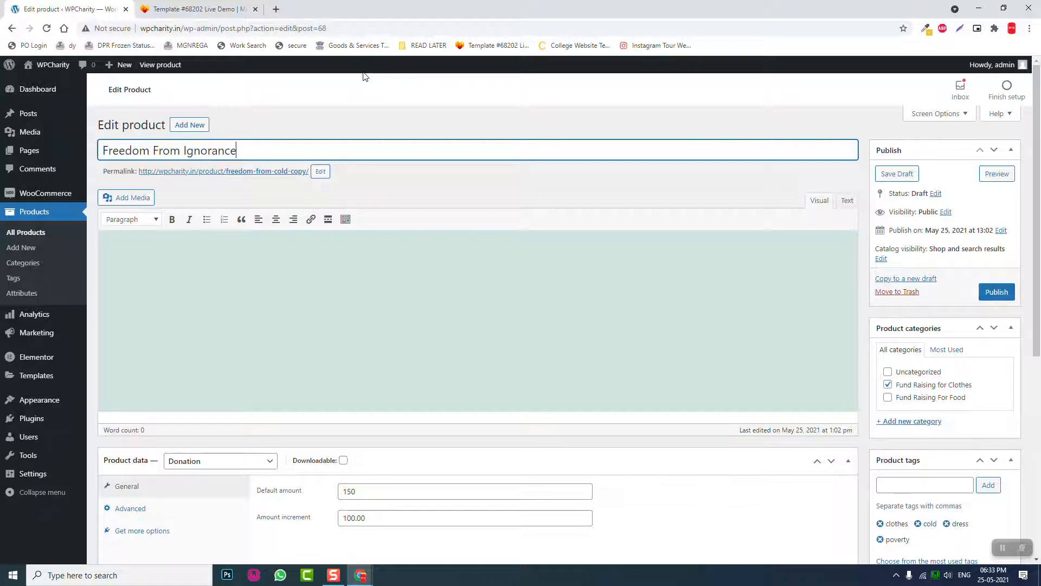
- Move it to new category 'Fundraising For Education' and set the default amount to 200
left_click(888, 385)
left_click(910, 423)
type("Fu")
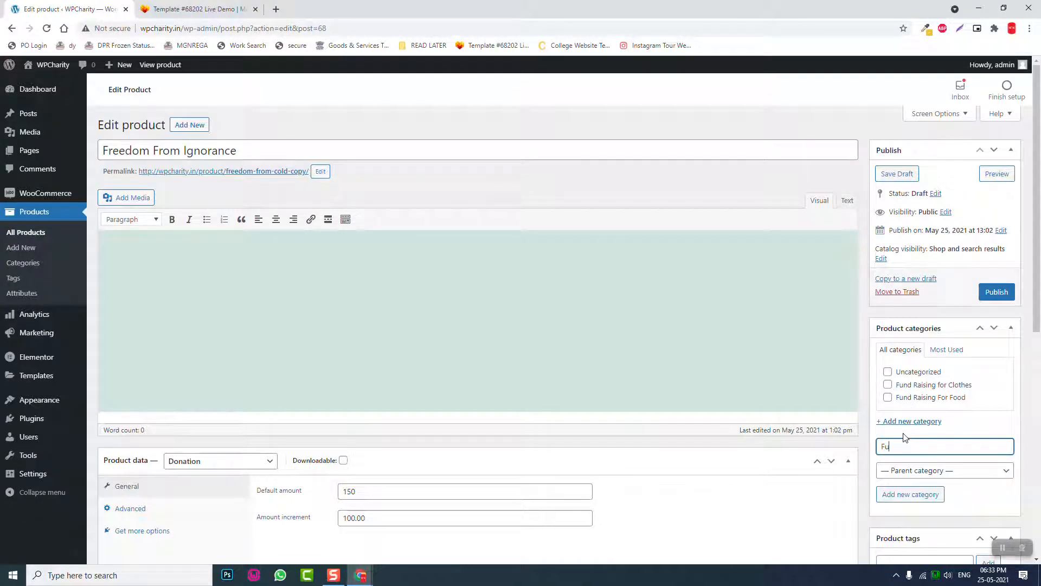
type("ndraising For Education")
key("Return")
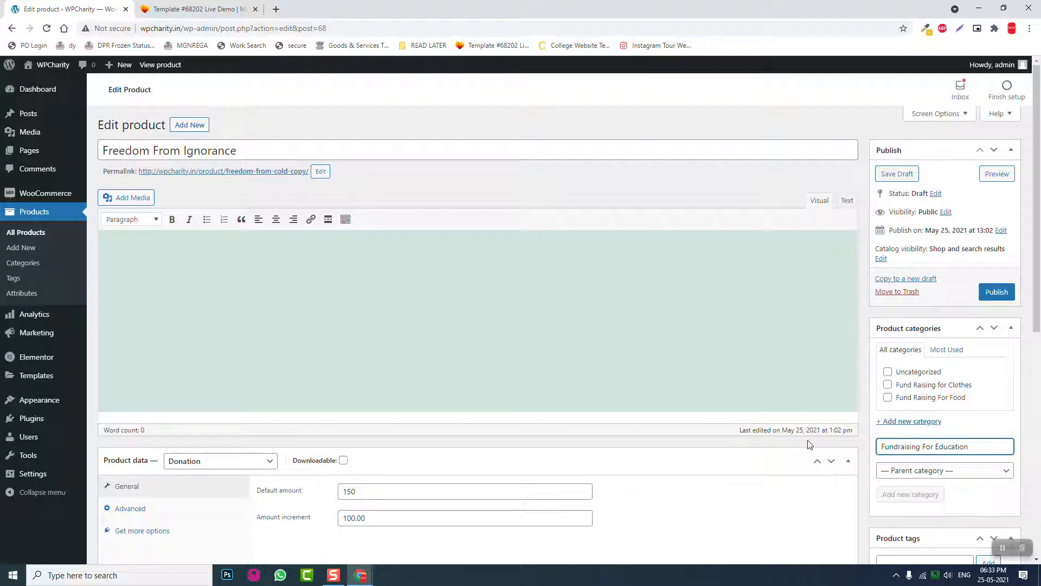
scroll(811, 447, "down", 2)
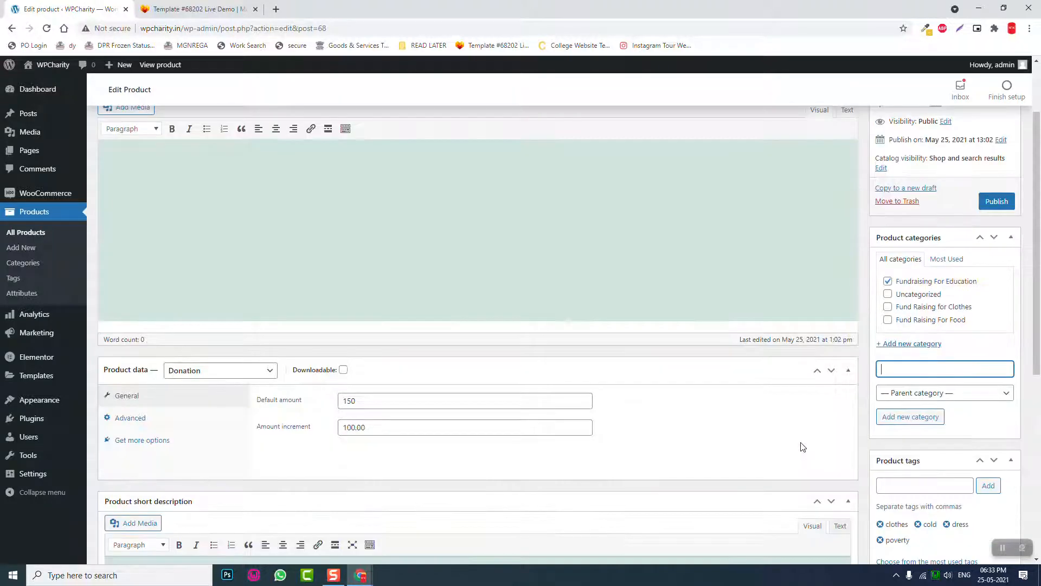
left_click_drag(407, 386, 304, 389)
type("200")
- Replace the clothes and dress tags with education, literacy and school, then publish
scroll(922, 423, "down", 2)
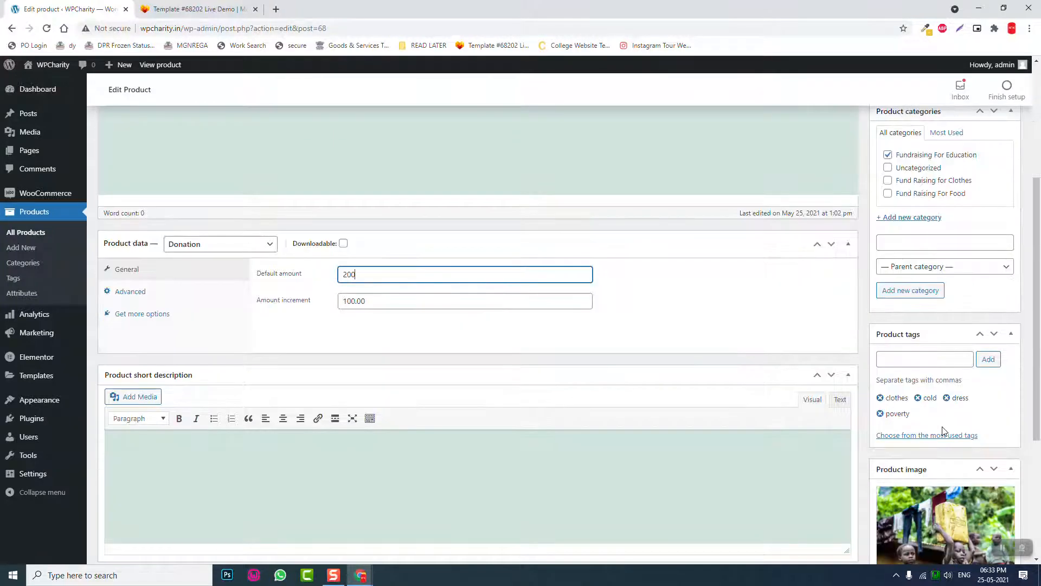
left_click(881, 399)
left_click(881, 399)
left_click(917, 364)
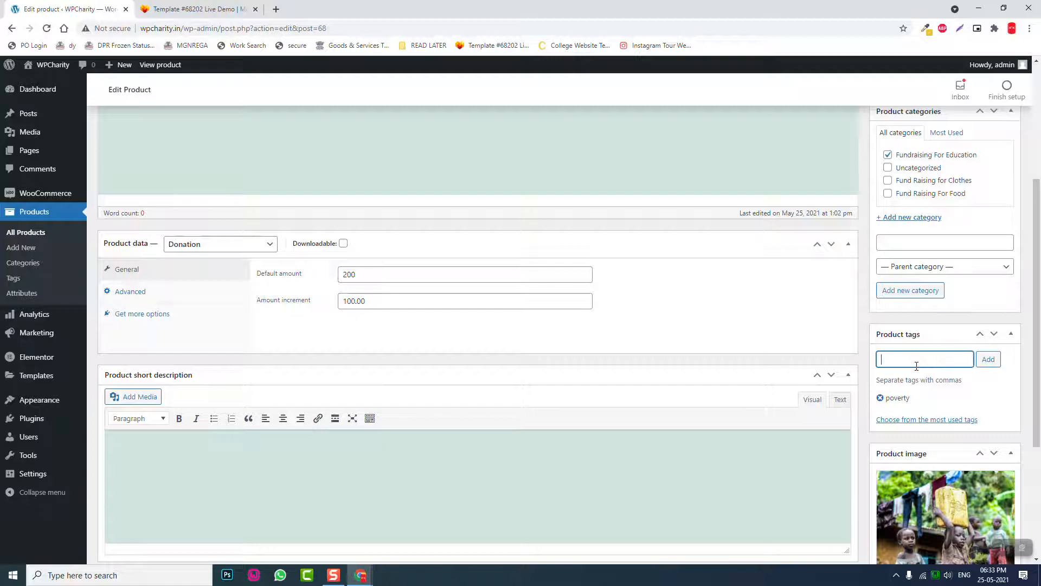
type("education")
key("Return")
type("literacy")
key("Return")
type("schoo")
key("Return")
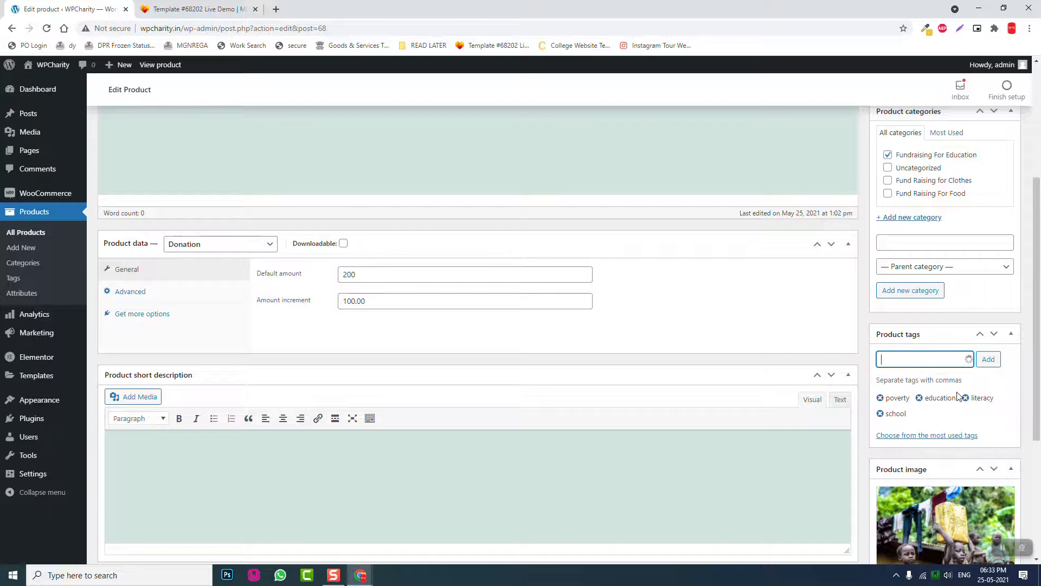
scroll(958, 396, "down", 1)
scroll(976, 368, "up", 5)
left_click(997, 293)
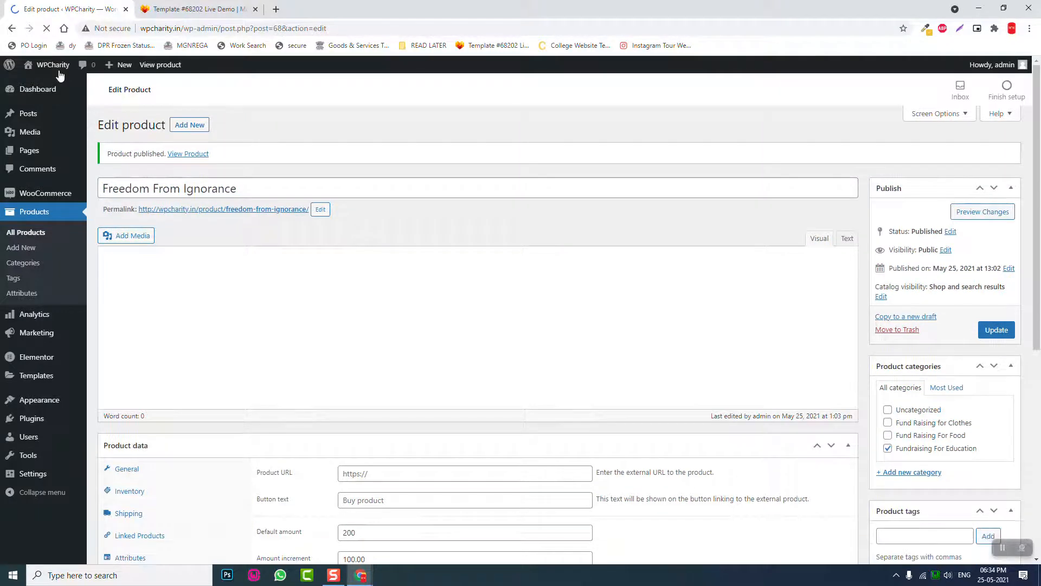
- Reveal the WPCharity site menu with its Visit Site link in the admin bar
mouse_move(60, 74)
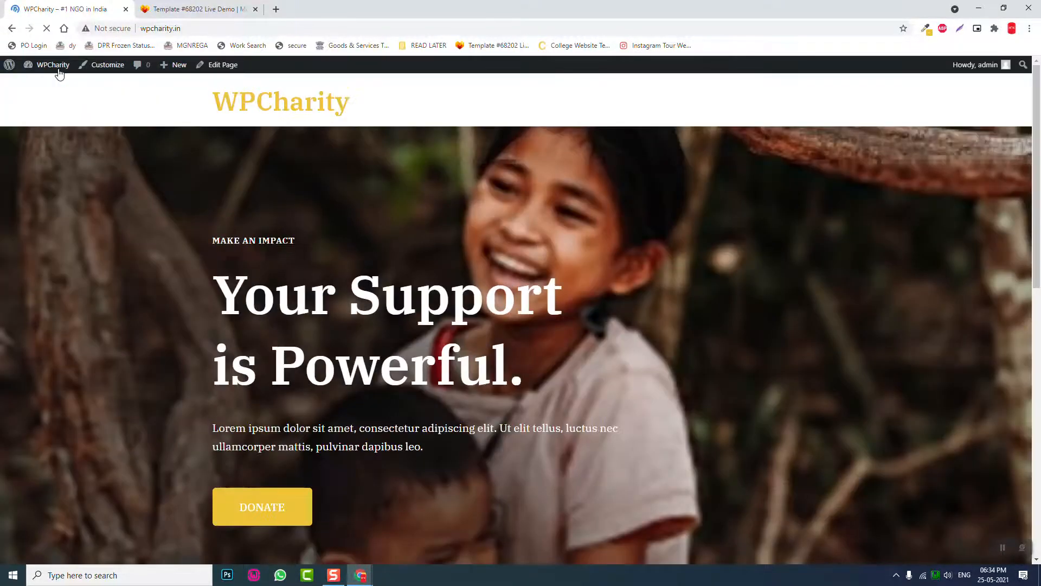
- Start loading the WPCharity homepage in the Elementor editor
scroll(830, 450, "down", 12)
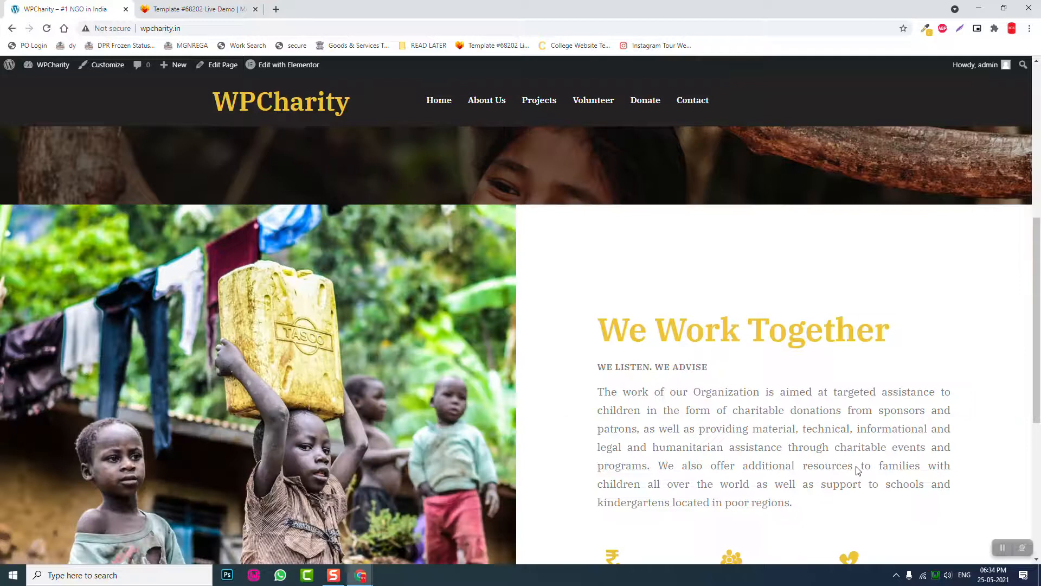
scroll(412, 170, "up", 1)
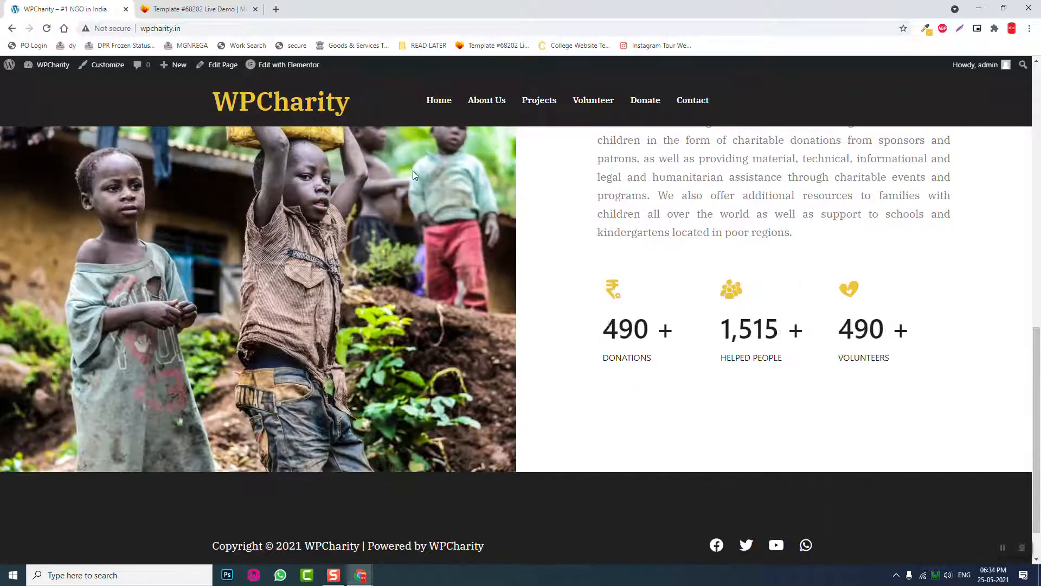
left_click(288, 71)
- View the template demo's Featured Causes section and bring up the ColorZilla options
left_click(217, 9)
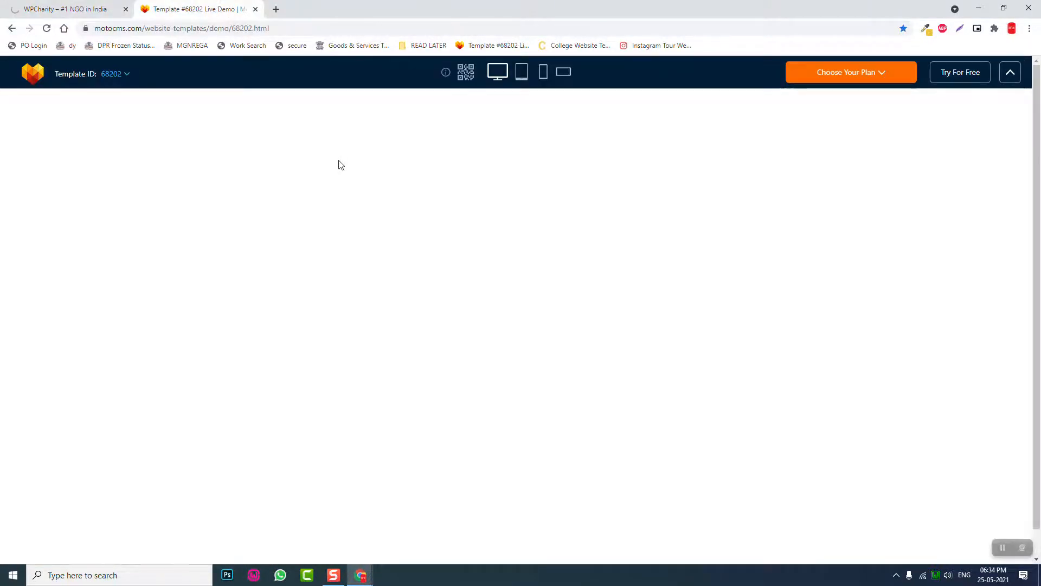
scroll(274, 186, "up", 7)
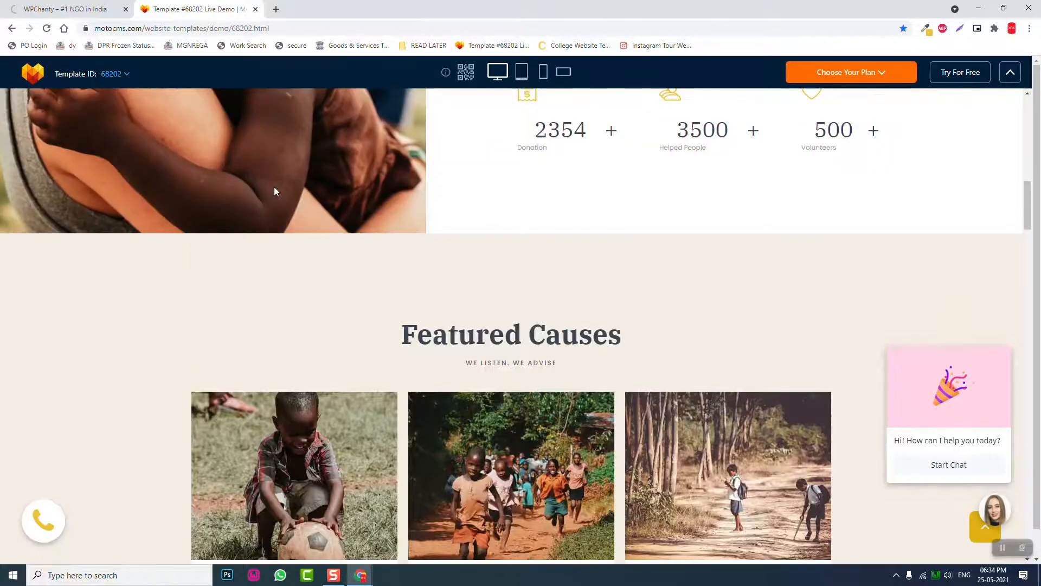
scroll(274, 191, "down", 3)
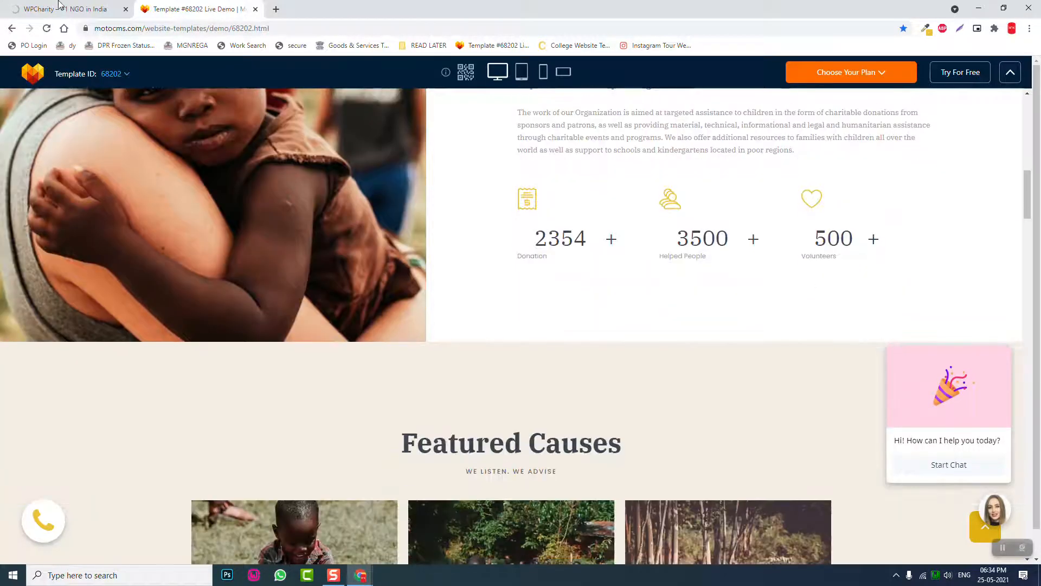
left_click(55, 8)
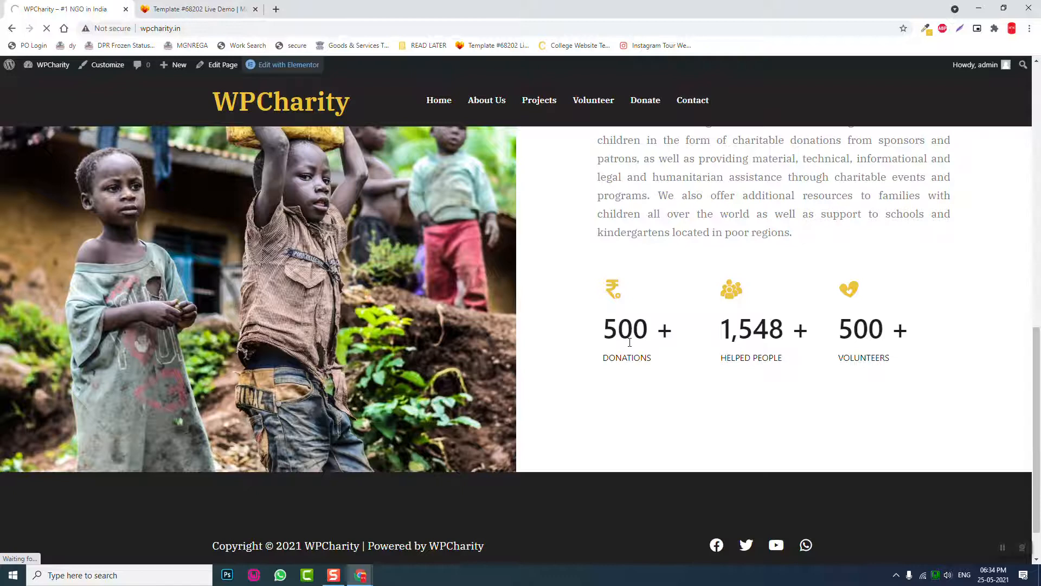
scroll(628, 341, "down", 1)
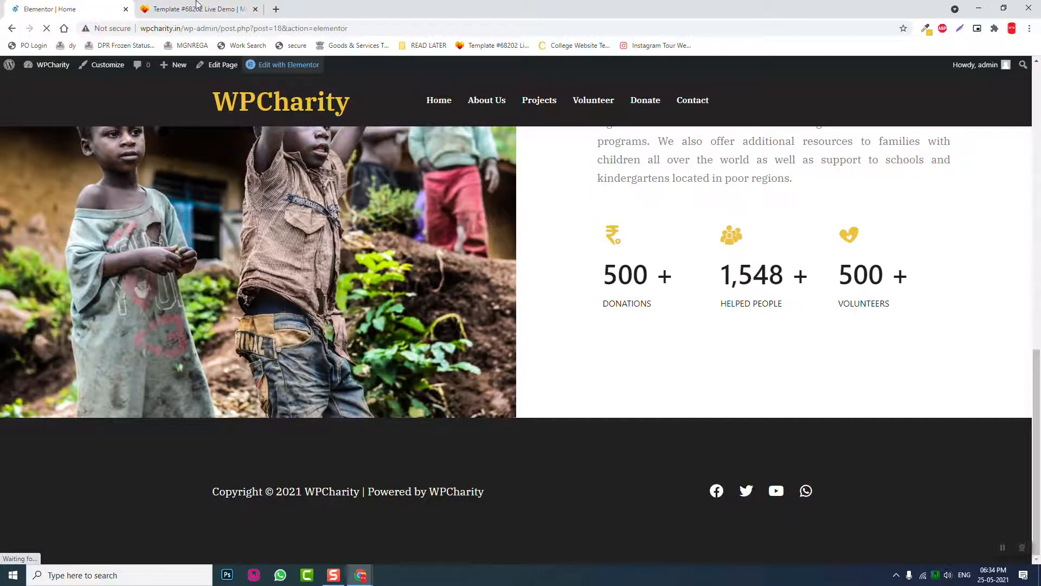
left_click(197, 8)
scroll(291, 248, "down", 2)
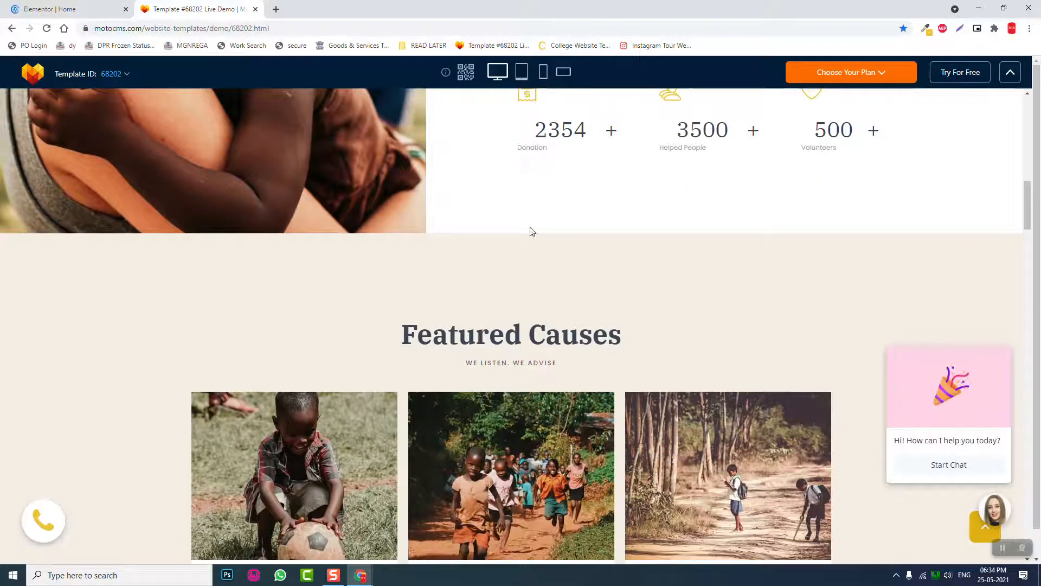
left_click(926, 30)
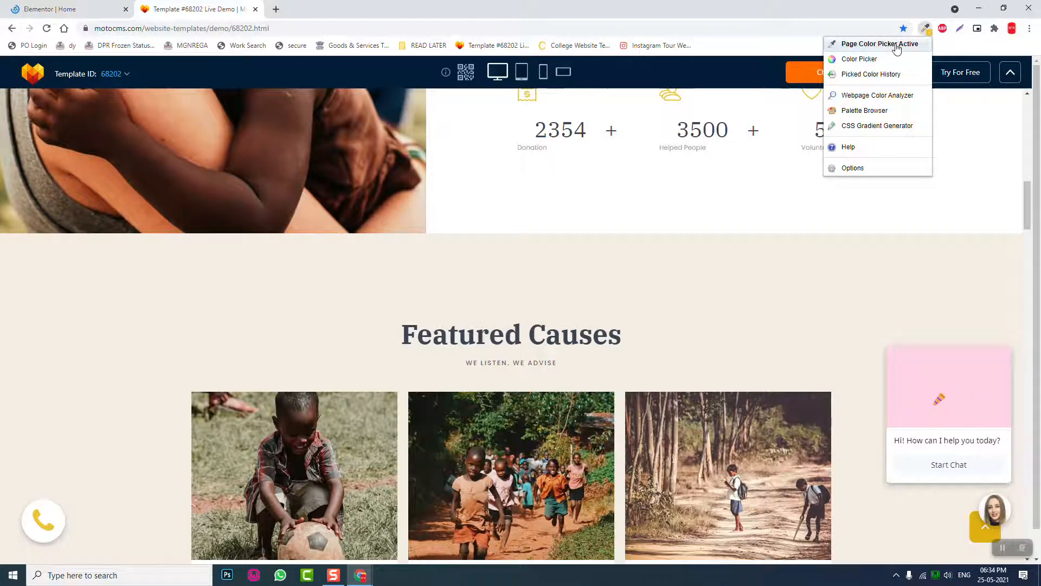
- Copy the beige #F4EEE5 background above Featured Causes, then return to the Elementor tab
left_click(678, 300)
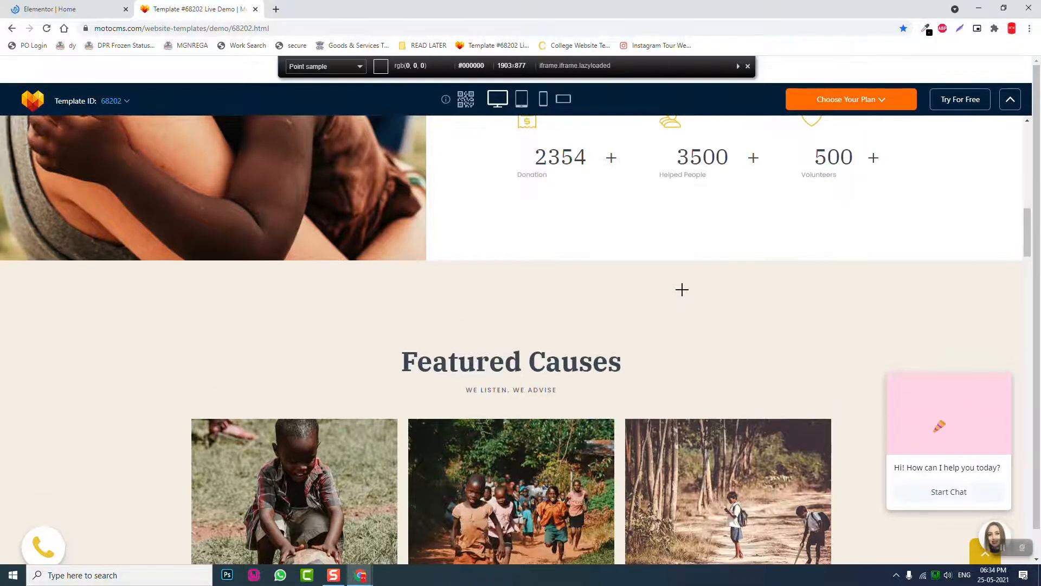
left_click(683, 289)
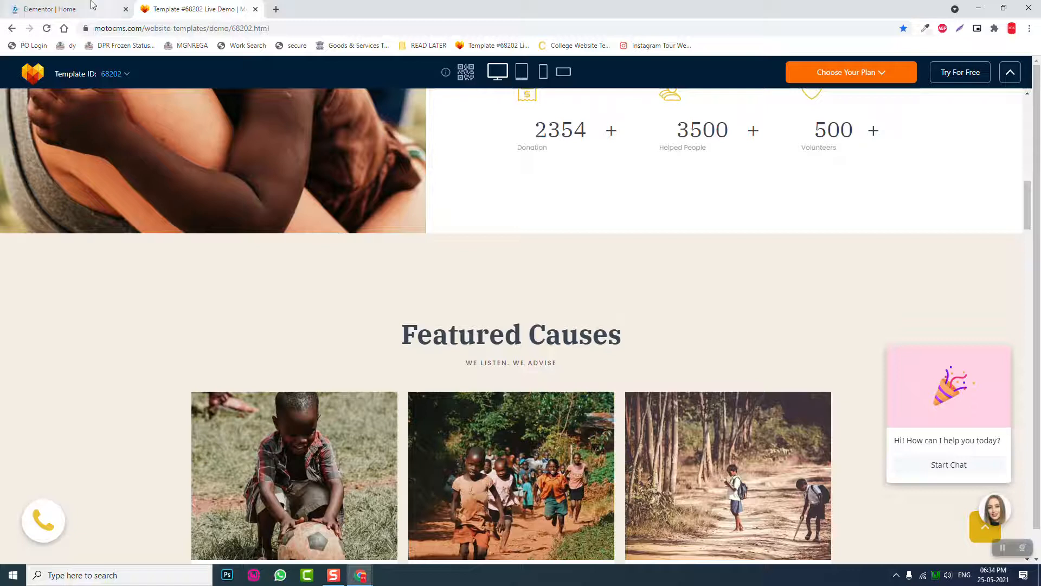
left_click(91, 5)
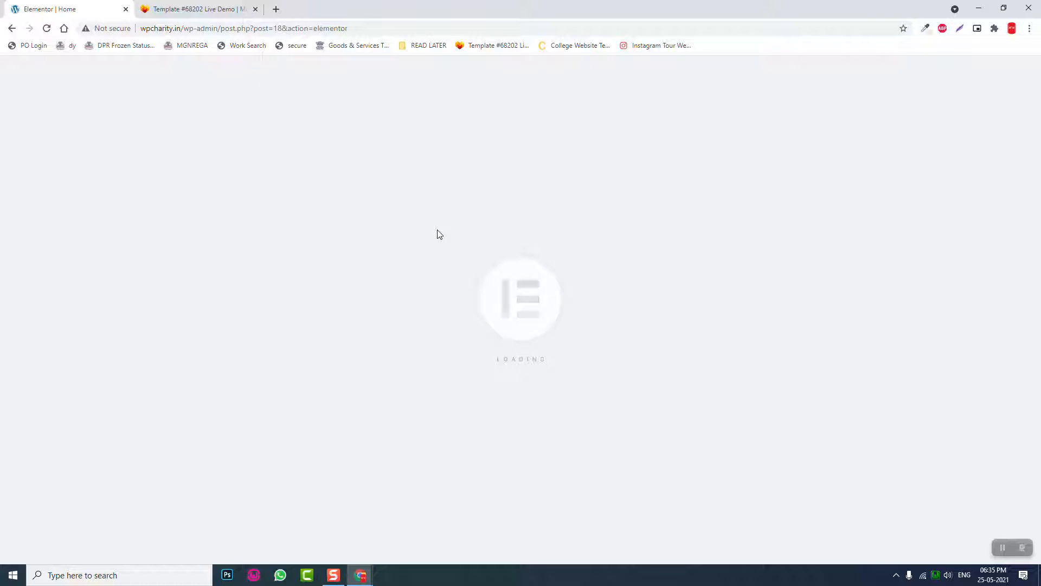
left_click(204, 6)
scroll(562, 282, "up", 5)
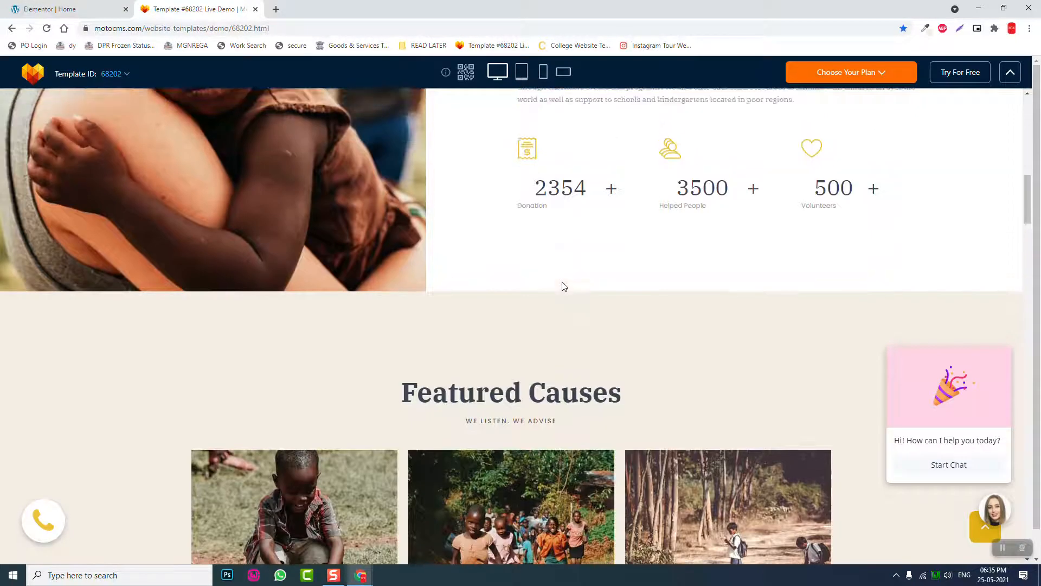
scroll(563, 286, "down", 8)
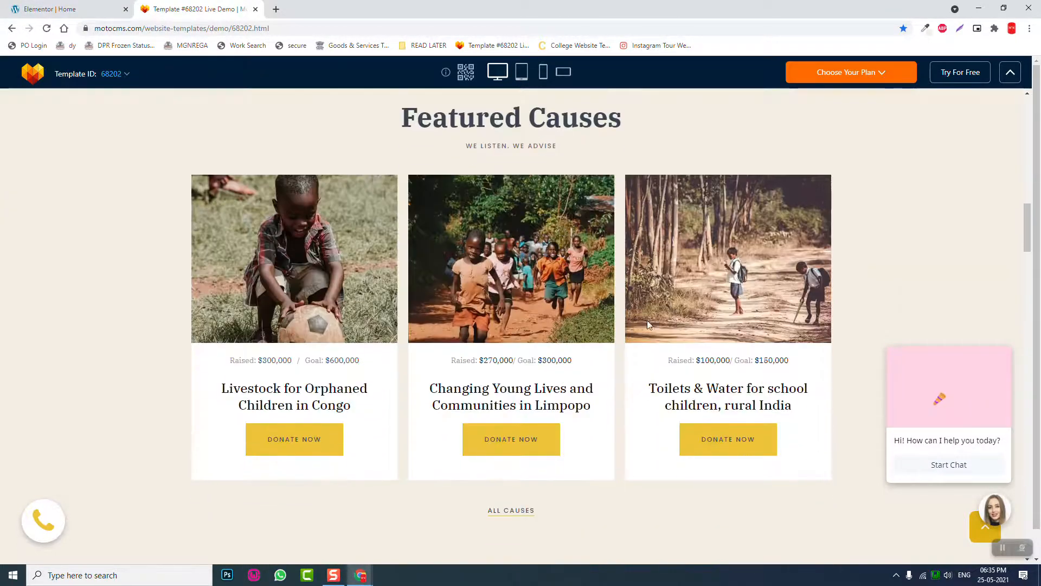
scroll(584, 521, "down", 2)
scroll(562, 477, "up", 5)
scroll(561, 477, "down", 1)
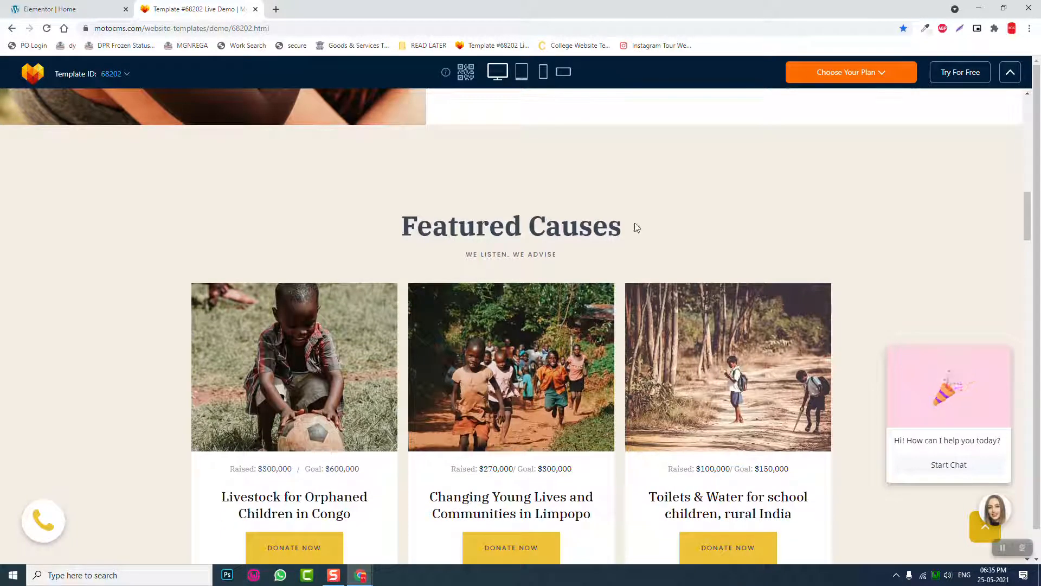
left_click_drag(637, 227, 377, 223)
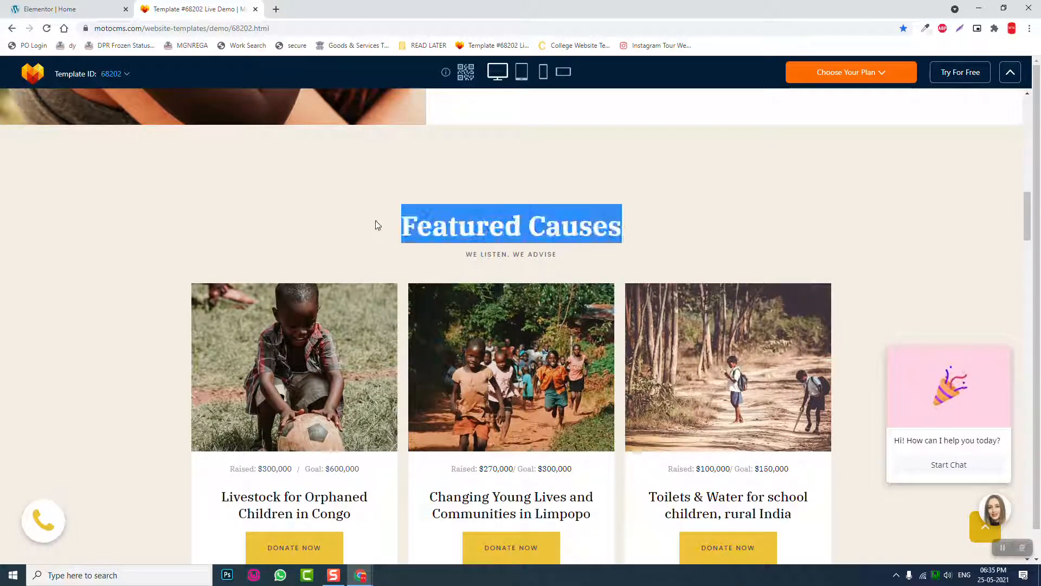
left_click_drag(595, 259, 446, 258)
scroll(452, 259, "down", 2)
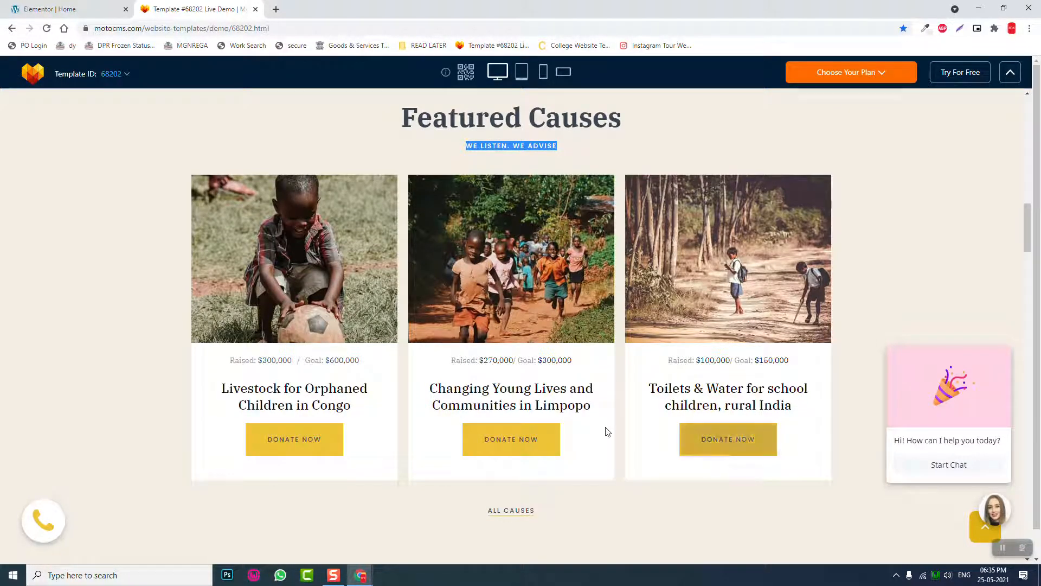
scroll(606, 431, "down", 2)
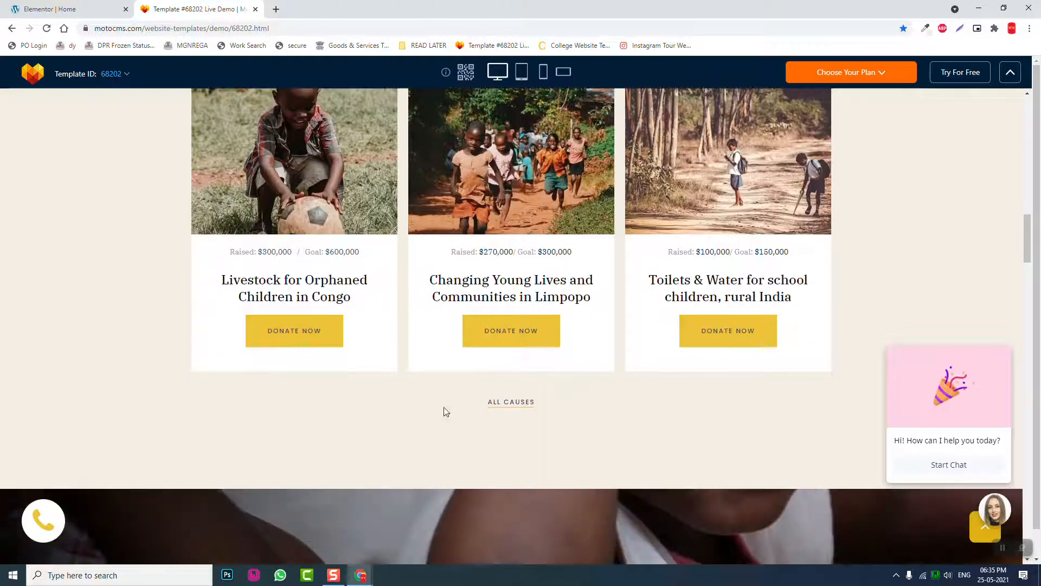
left_click(59, 4)
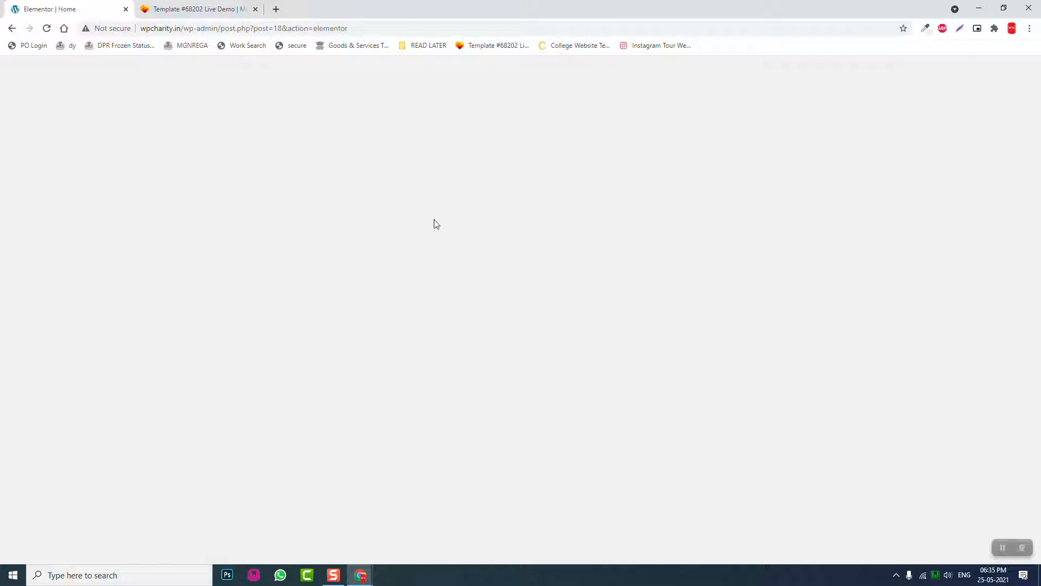
- Reload the stalled Elementor editor, checking the template demo while the WPCharity Home page loads
left_click(47, 28)
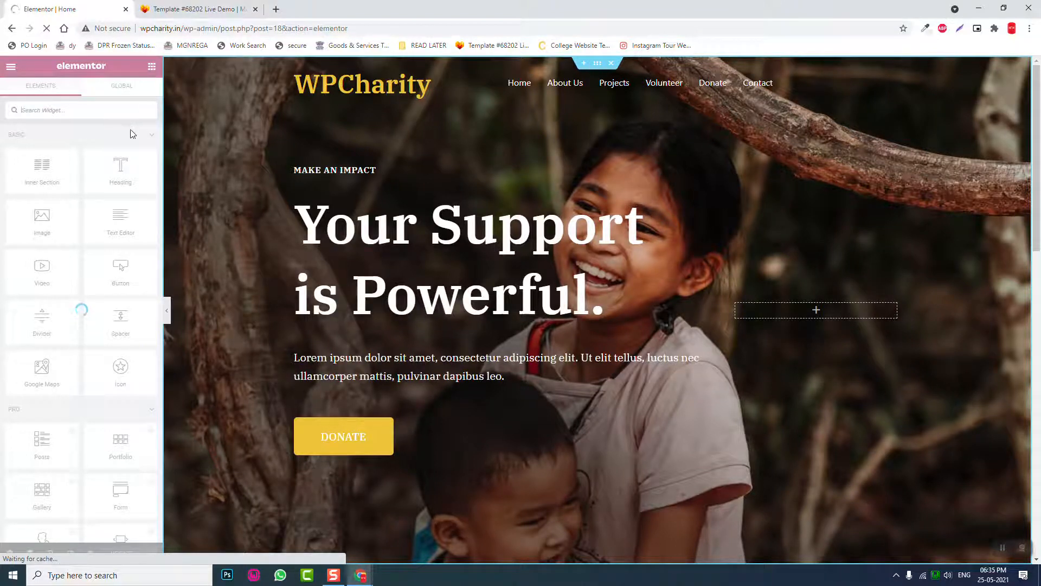
scroll(795, 251, "down", 4)
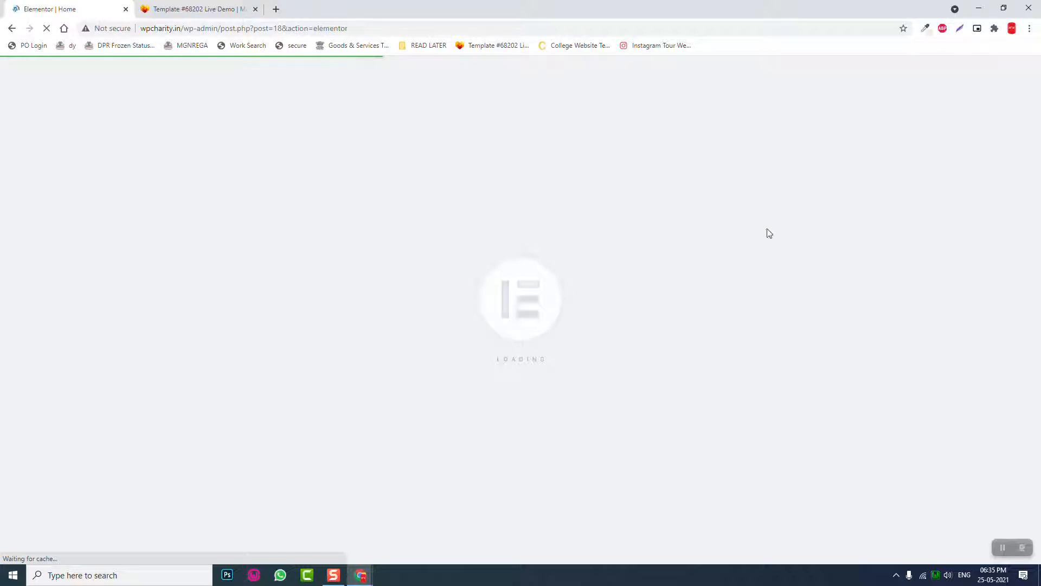
left_click(188, 9)
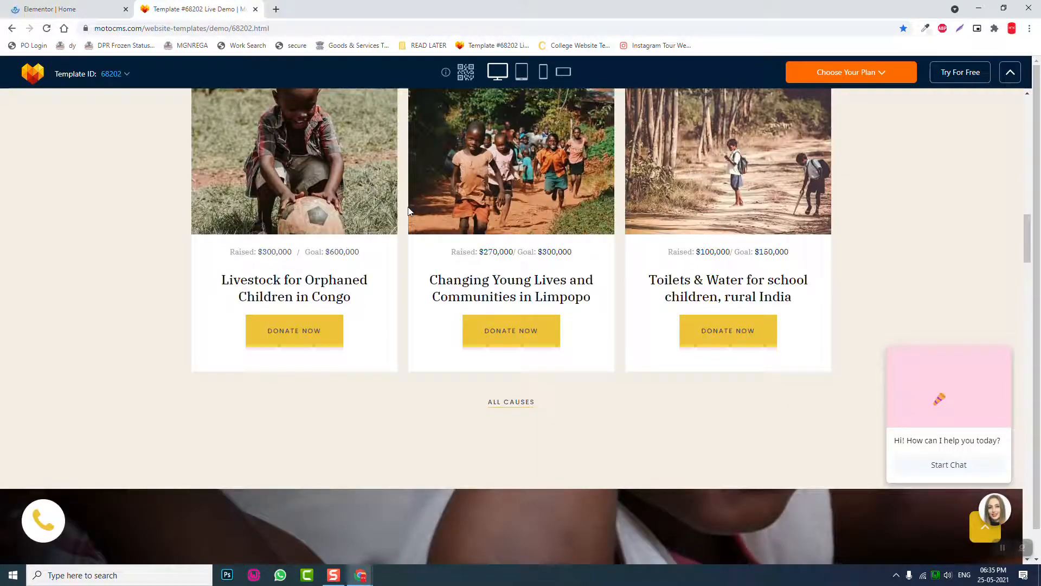
scroll(545, 276, "up", 4)
scroll(546, 276, "down", 1)
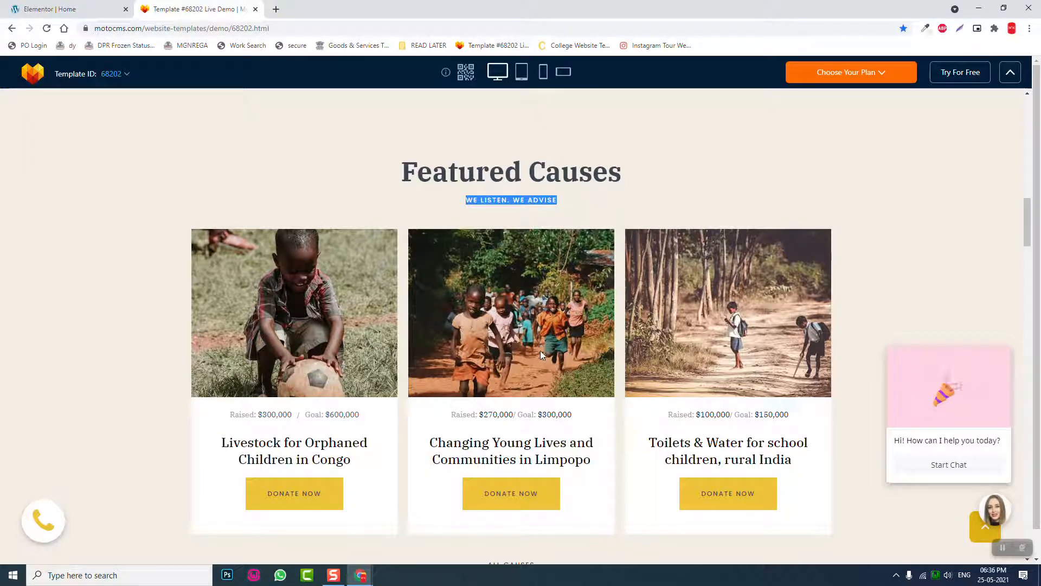
left_click(73, 8)
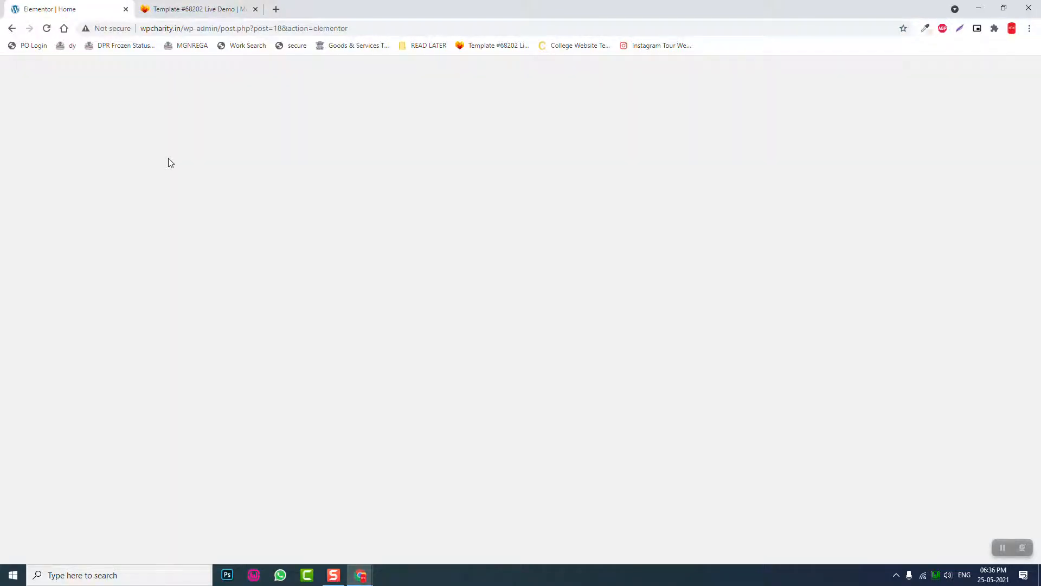
left_click(191, 4)
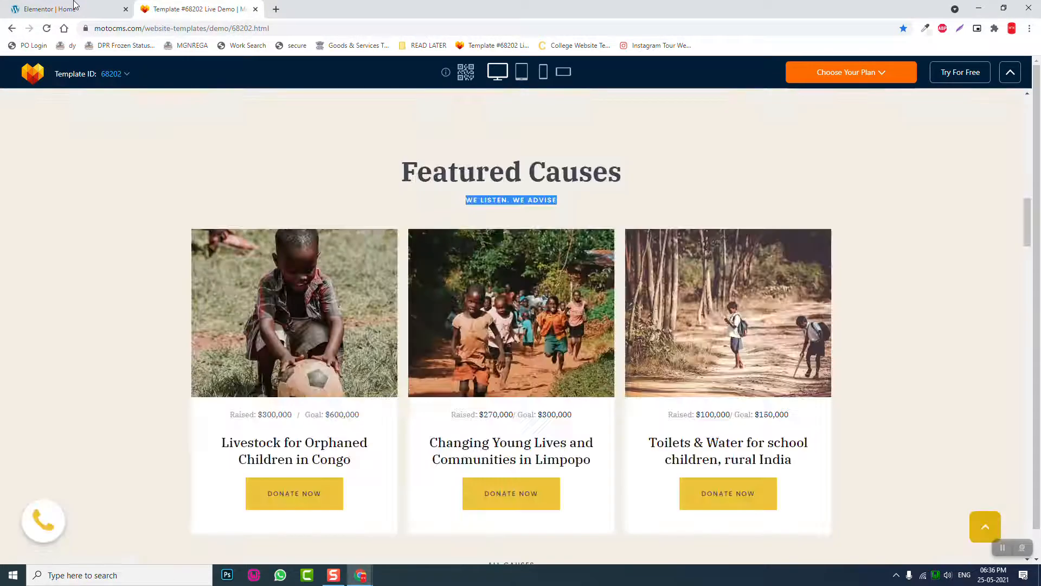
left_click(74, 7)
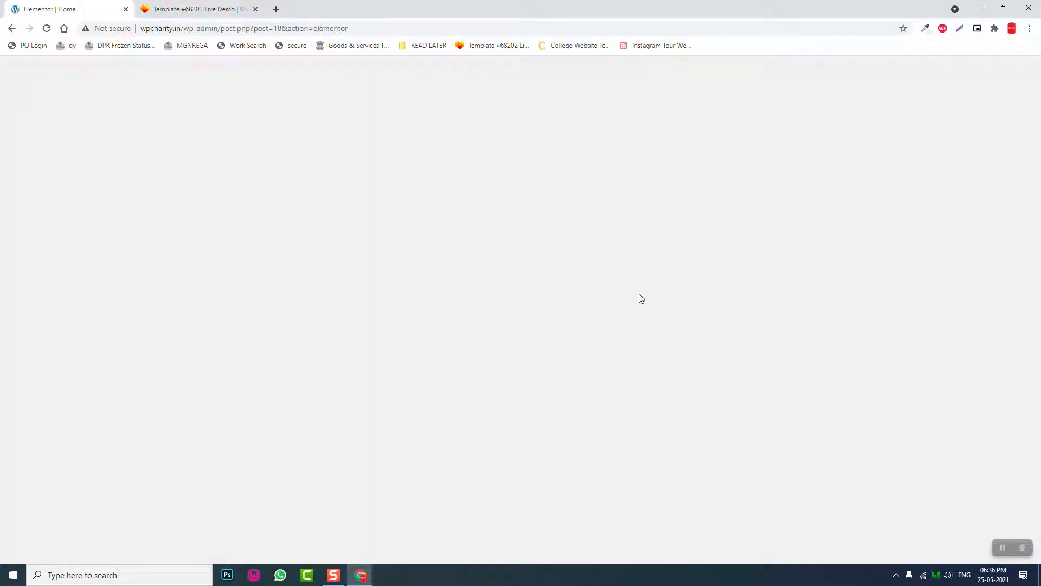
scroll(759, 326, "down", 4)
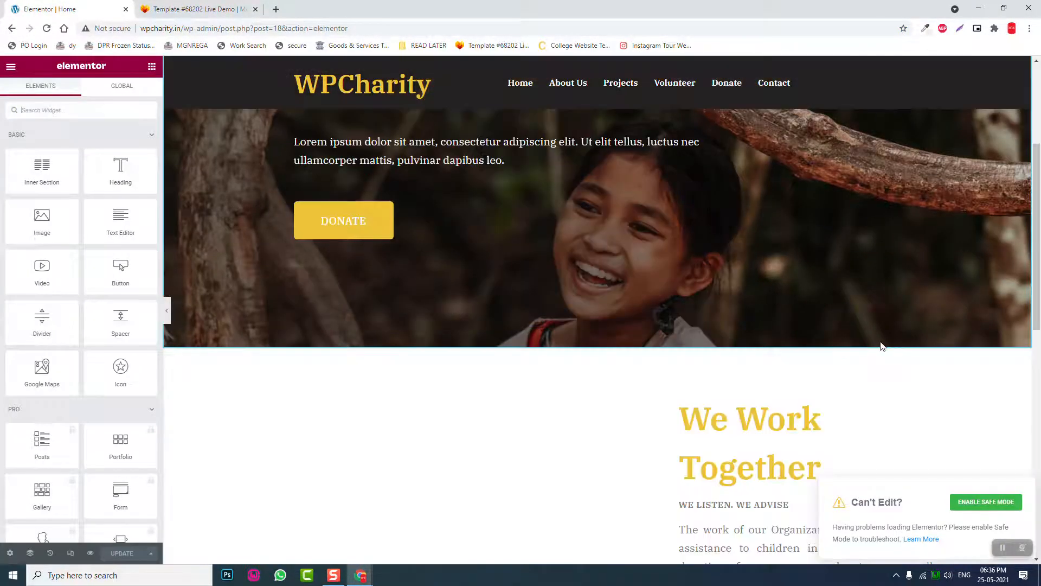
- Add a single-column section below the stats with its content vertically aligned to Middle
scroll(881, 345, "down", 6)
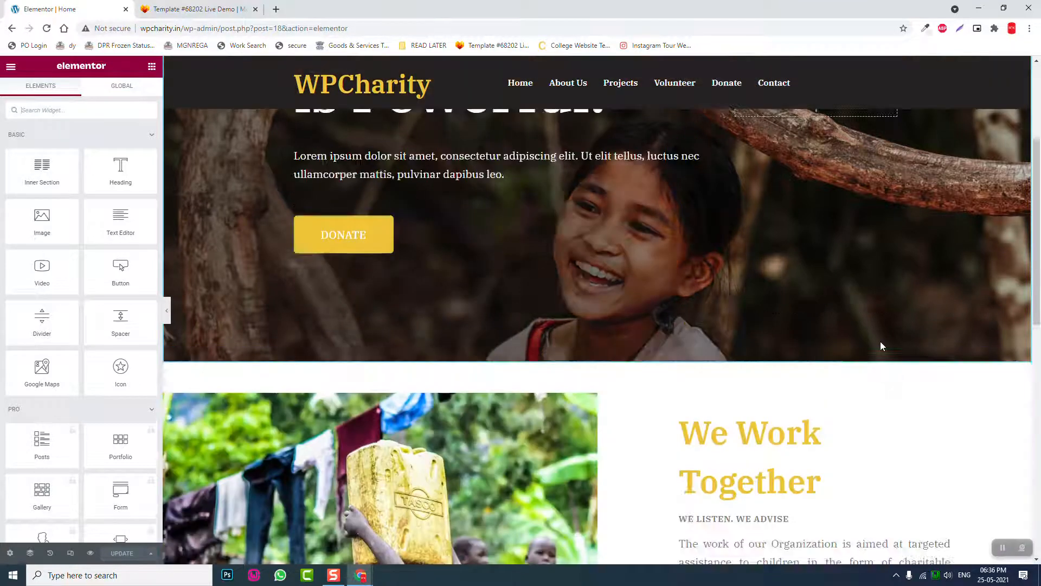
scroll(881, 342, "down", 5)
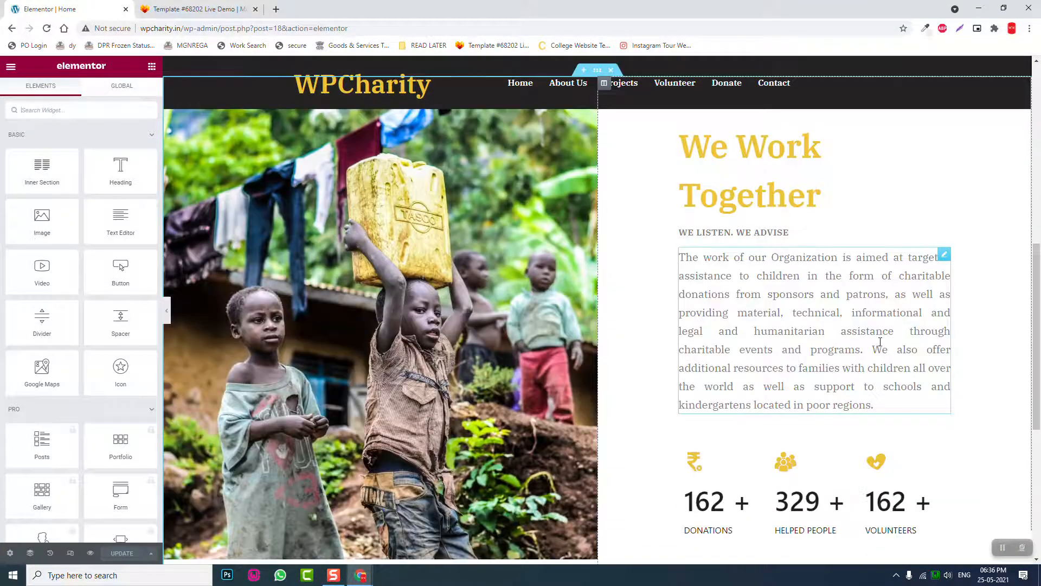
scroll(677, 421, "down", 2)
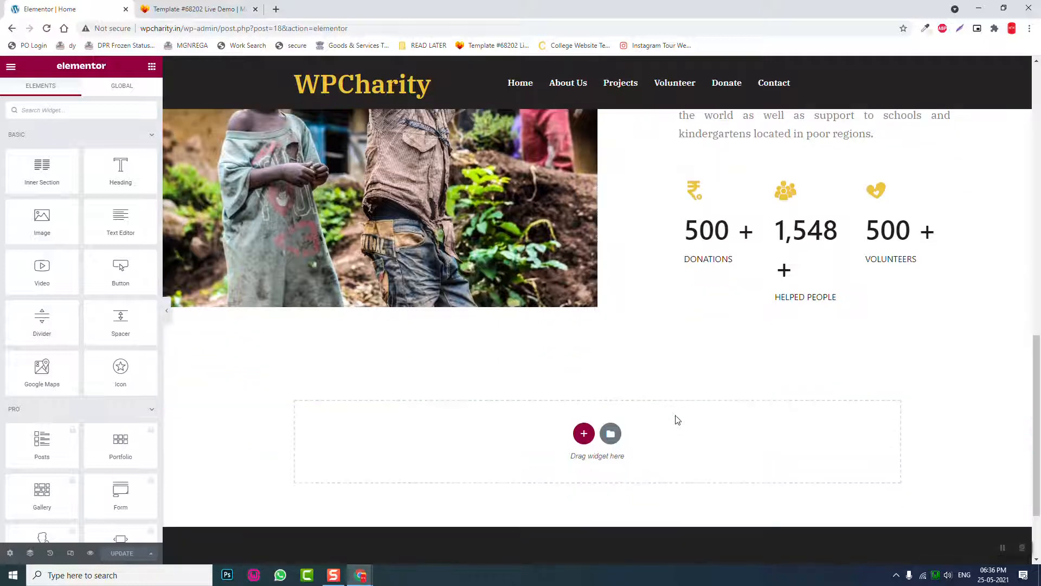
left_click(584, 434)
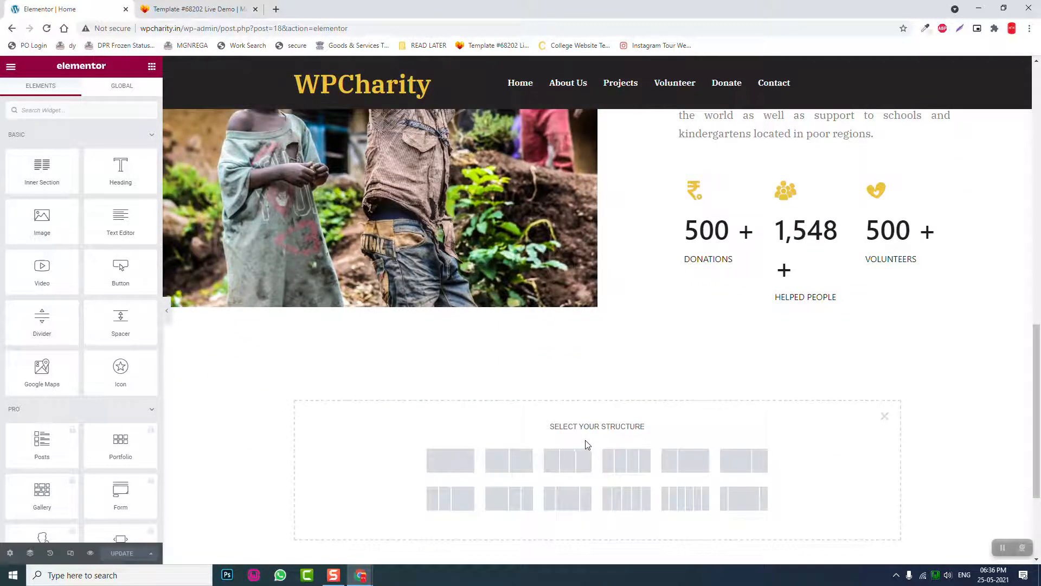
left_click(464, 471)
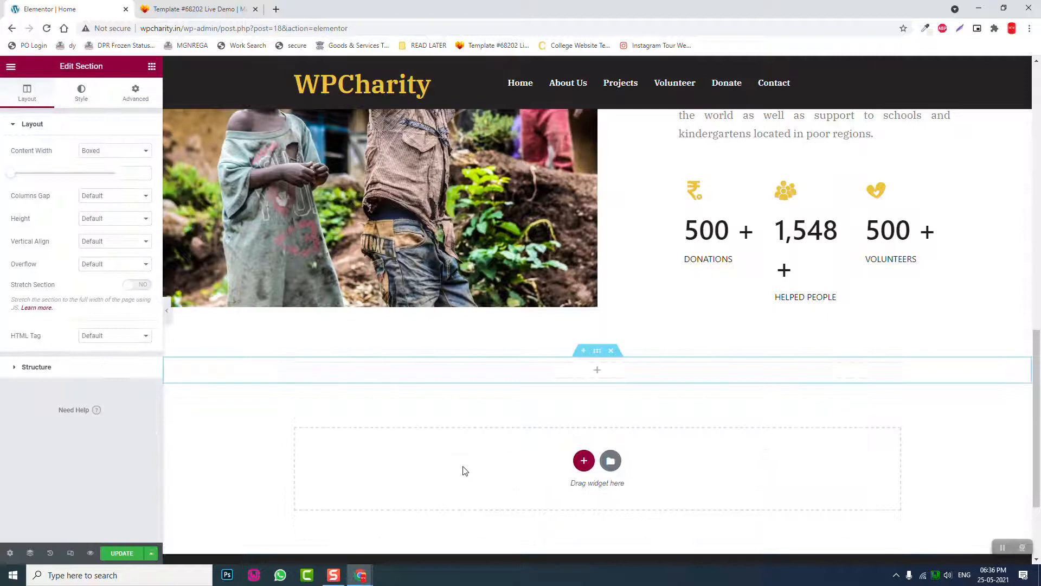
left_click(94, 222)
left_click(89, 224)
left_click(86, 243)
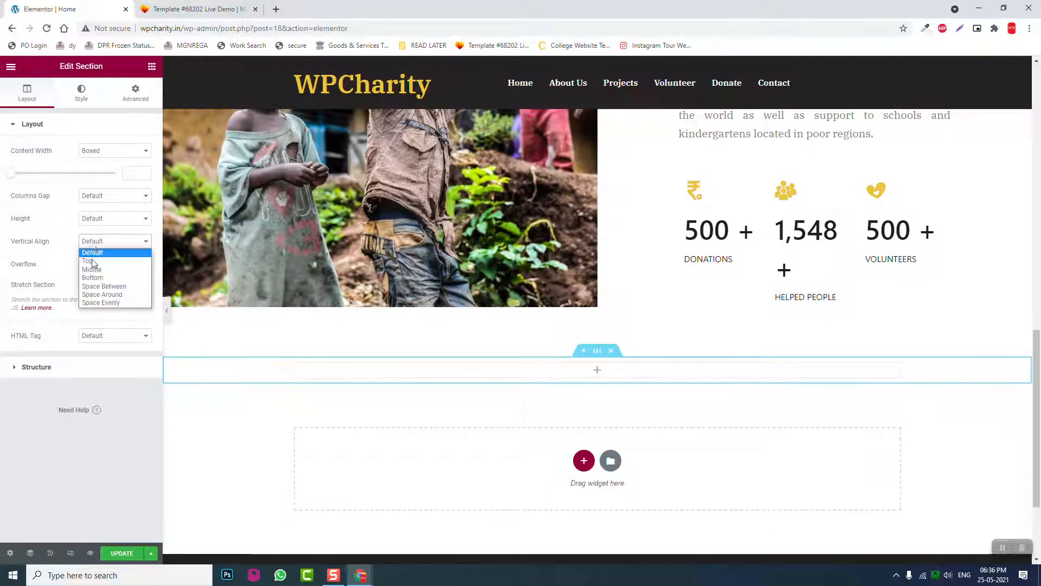
left_click(91, 270)
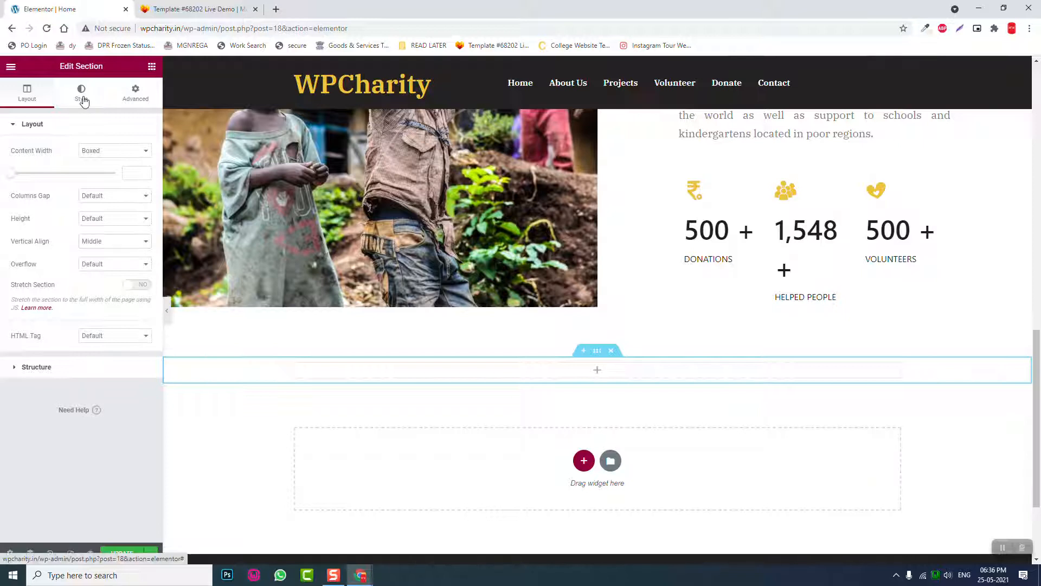
- Give the section a classic colour background of beige #F4EEE5
left_click(83, 101)
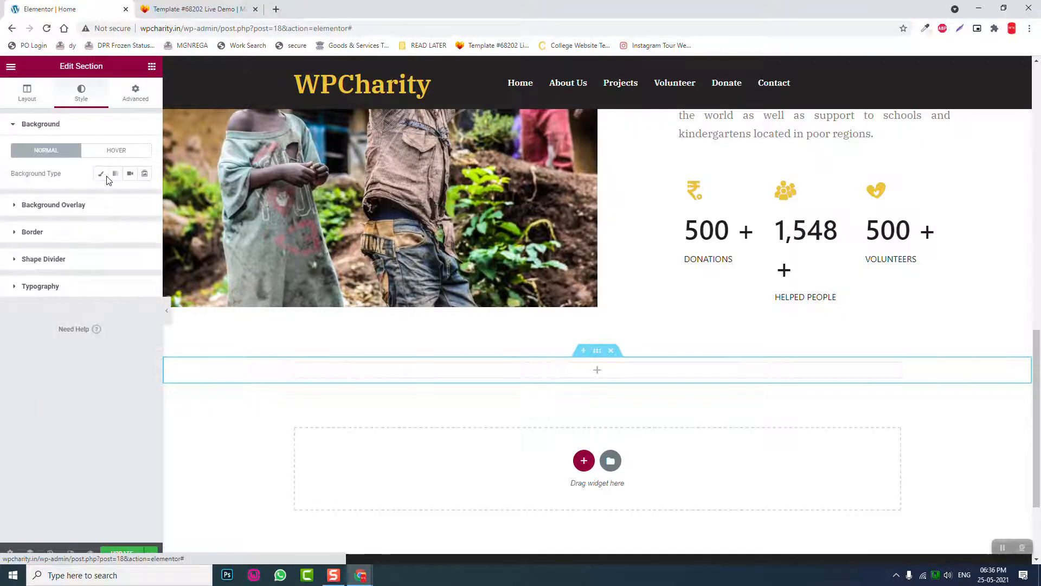
left_click(106, 178)
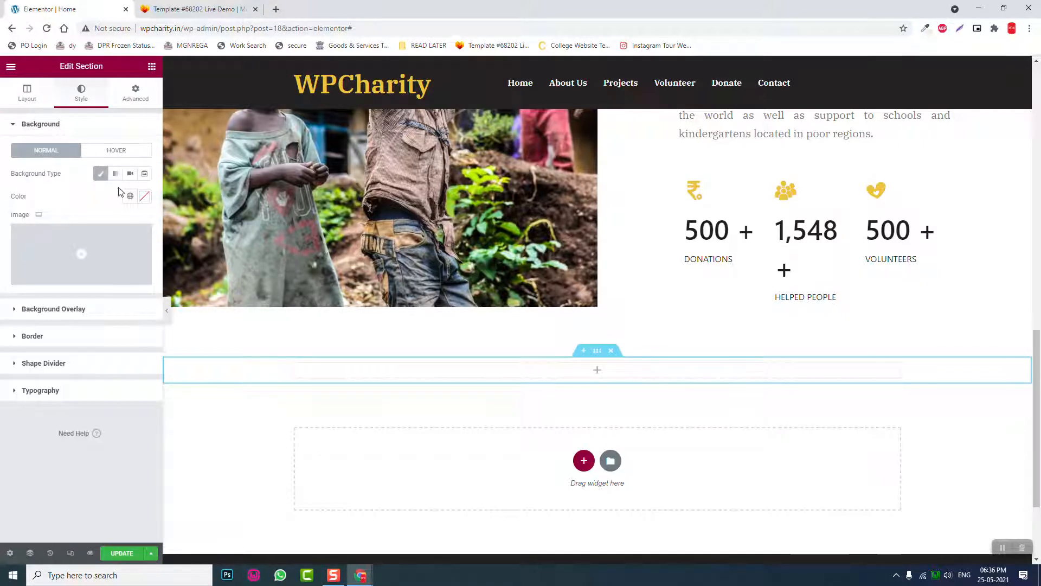
left_click(145, 198)
type("#F4EEE5")
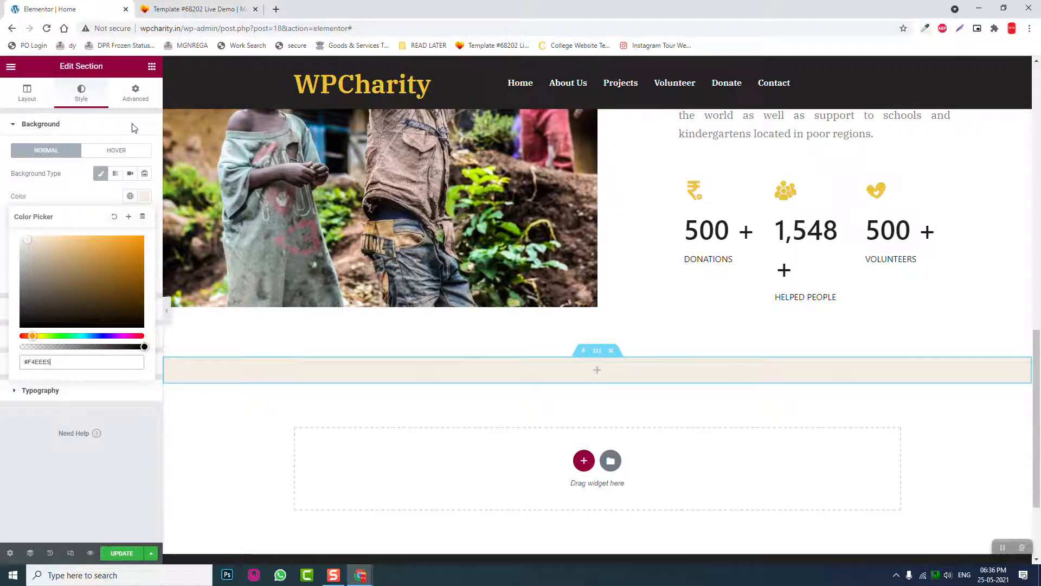
- Unlink the section's padding and set top and bottom to 150 px
left_click(141, 104)
left_click(137, 207)
left_click(23, 207)
type("150")
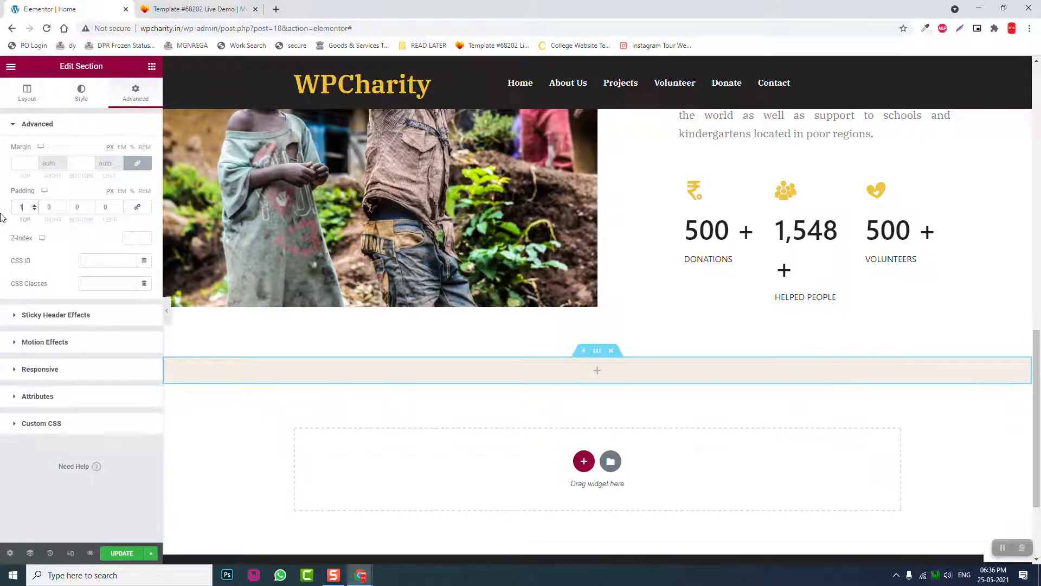
key("Tab")
key("Tab")
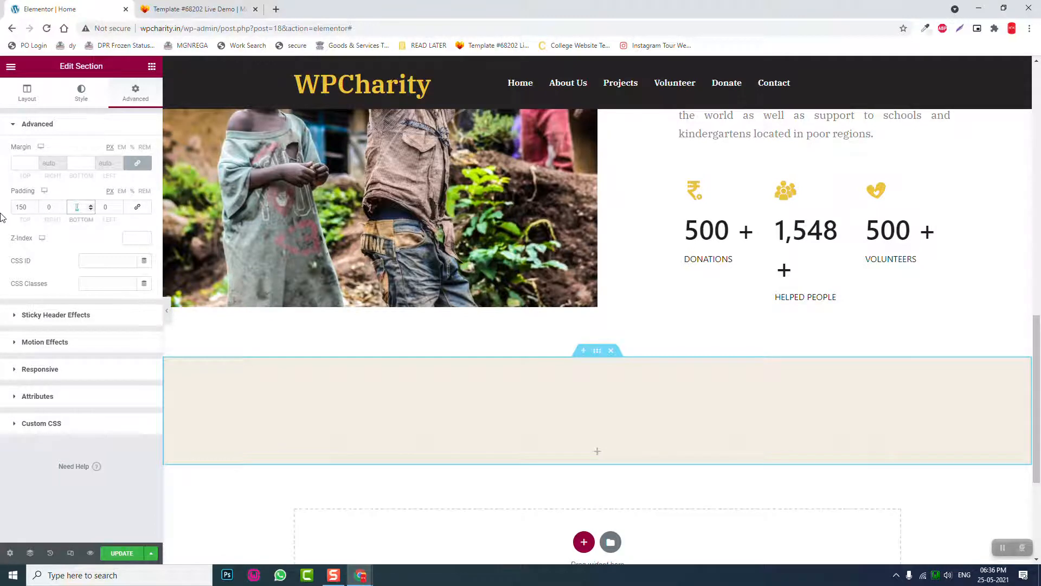
type("150")
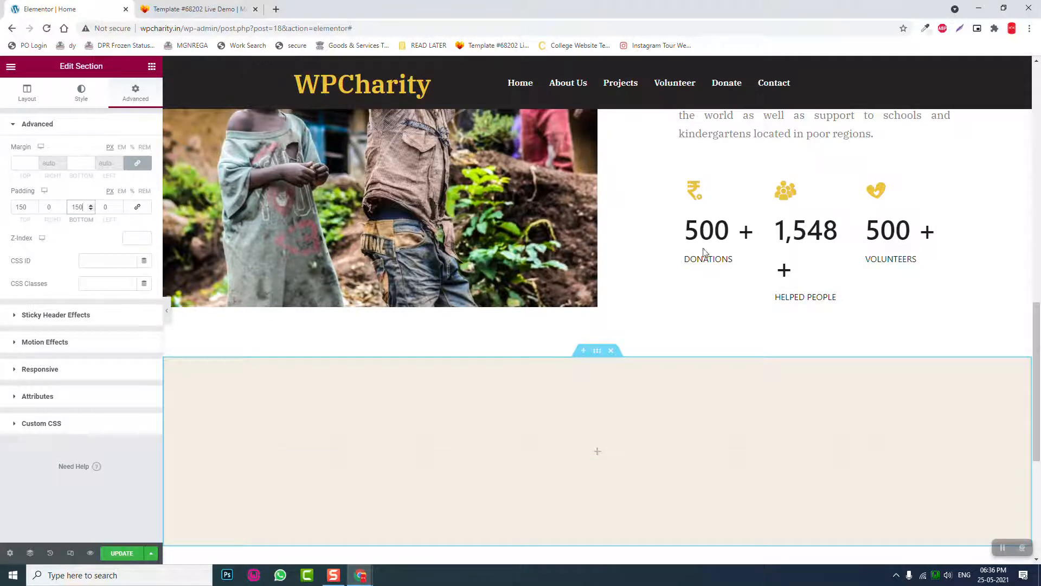
scroll(658, 293, "up", 1)
scroll(658, 293, "up", 6)
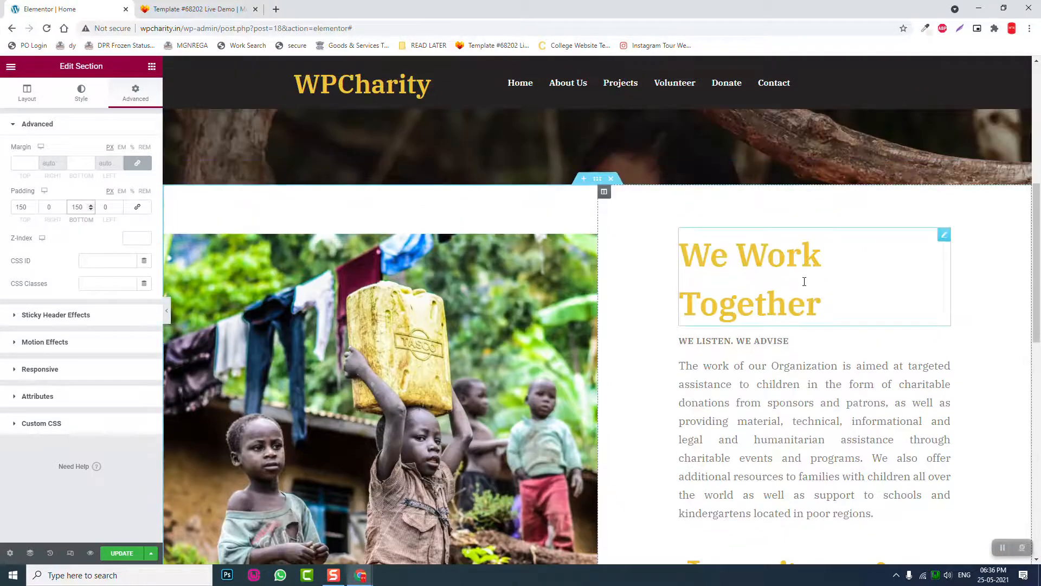
- Copy the We Work Together heading into the new section, centre it and retitle it 'Featured Causes'
right_click(936, 241)
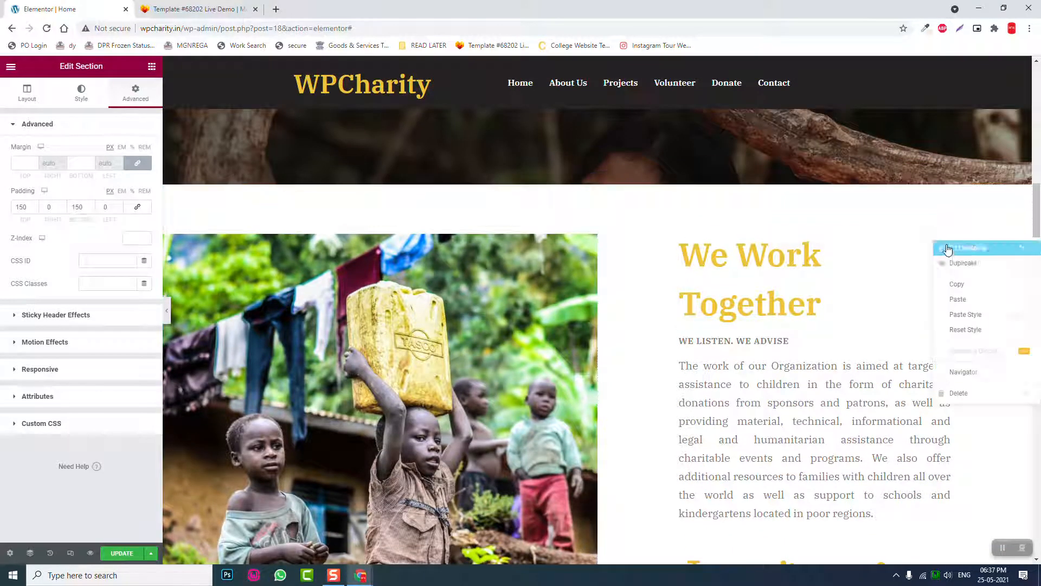
left_click(963, 284)
scroll(619, 302, "down", 8)
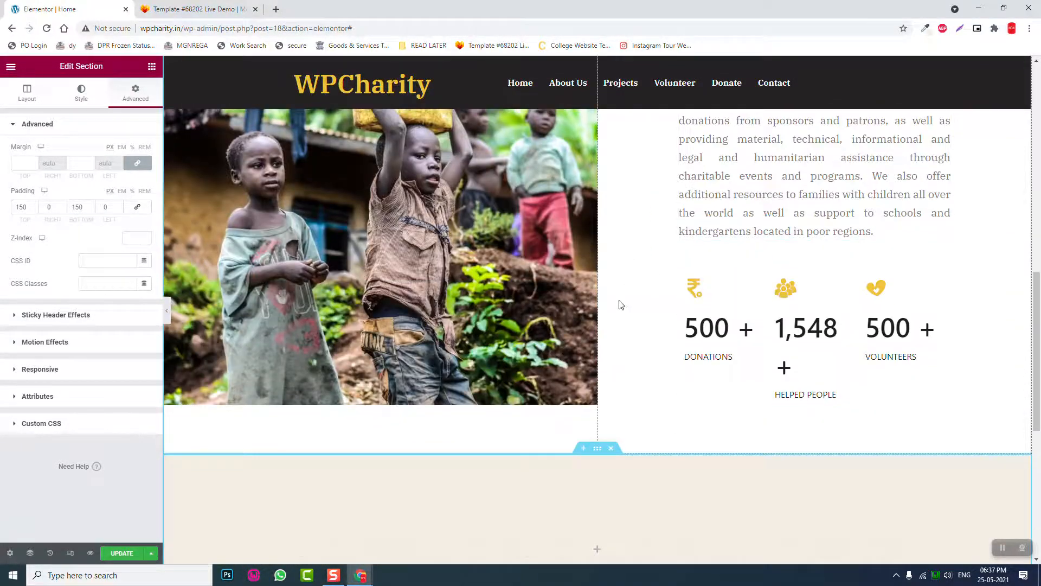
right_click(621, 347)
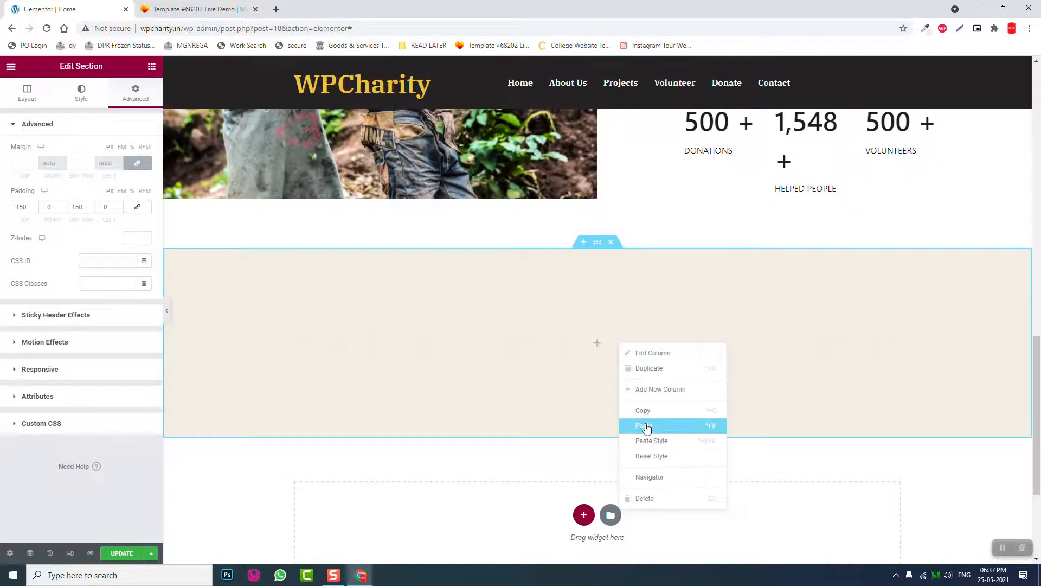
left_click(646, 425)
left_click(119, 299)
left_click(219, 9)
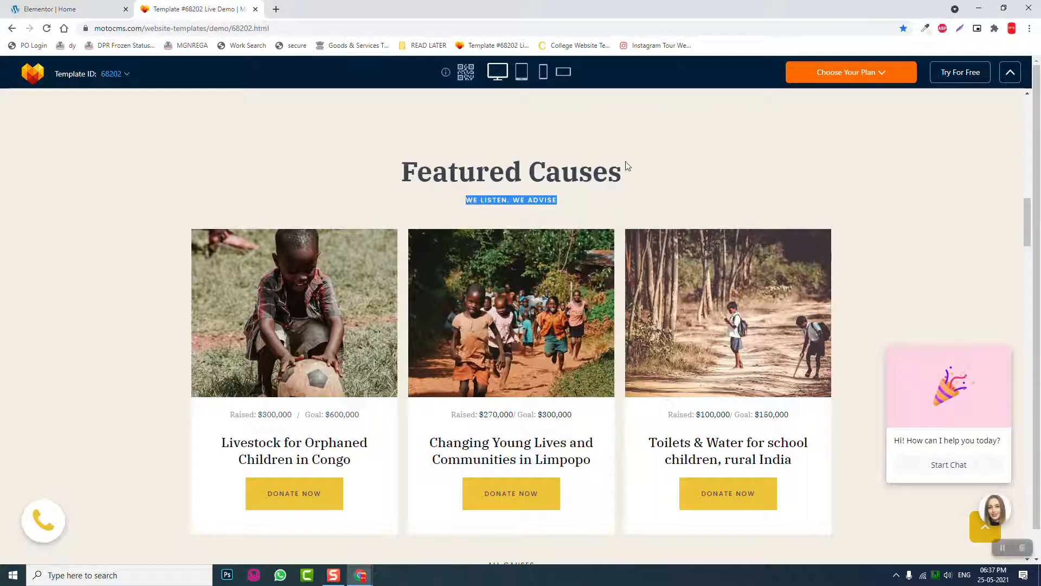
left_click_drag(627, 168, 364, 169)
left_click(34, 5)
left_click_drag(100, 169, 1, 166)
key("ctrl+v")
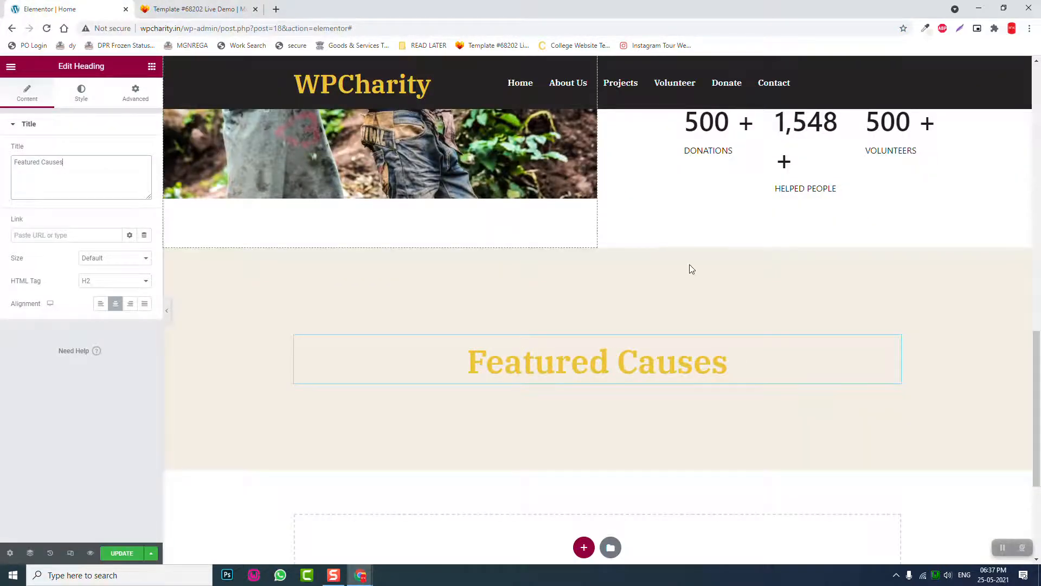
- Copy the WE LISTEN. WE ADVISE subtitle below Featured Causes and centre it
scroll(689, 265, "up", 6)
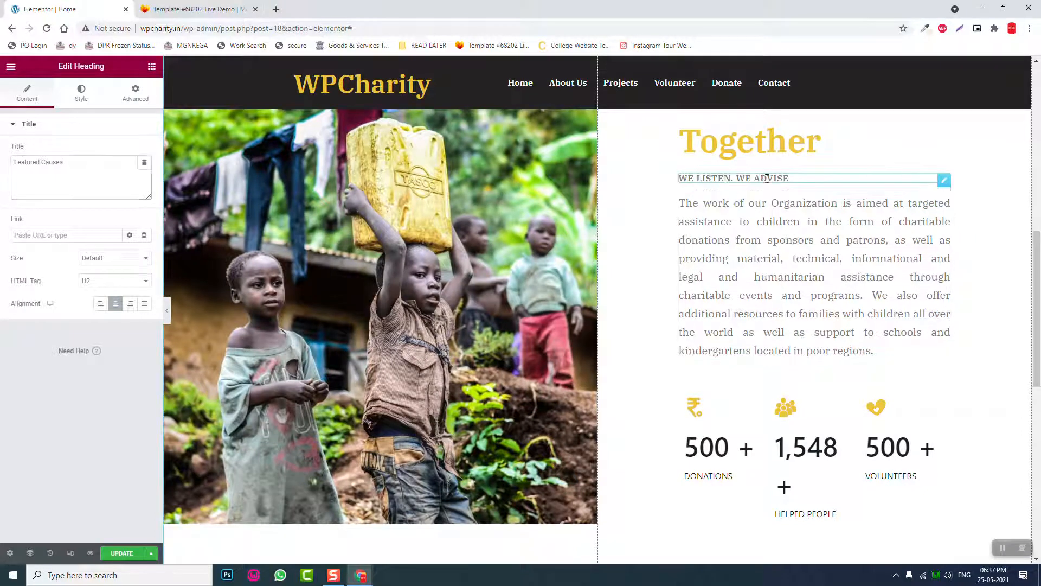
right_click(768, 179)
left_click(788, 222)
scroll(582, 291, "down", 7)
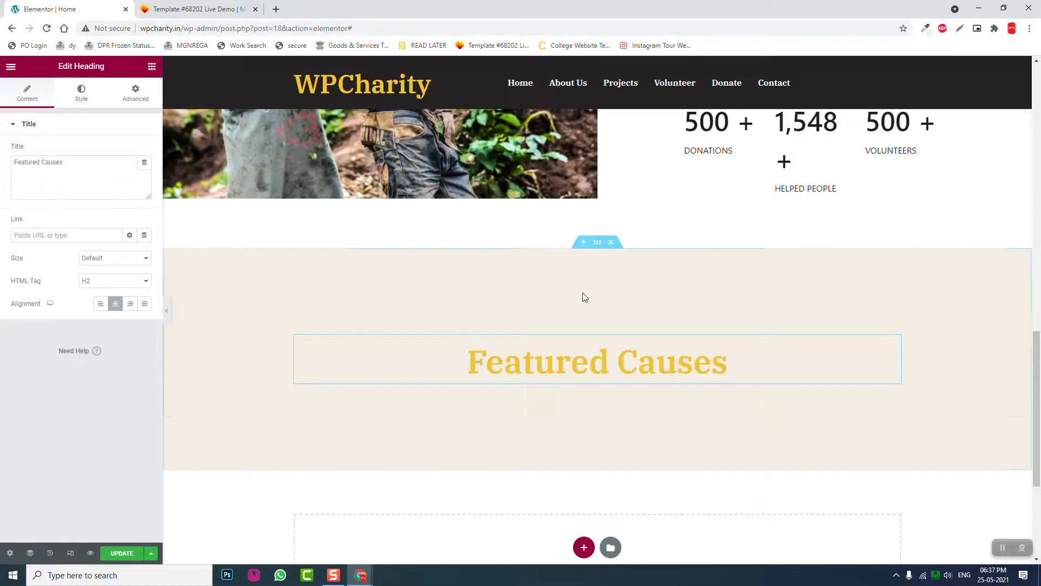
right_click(581, 336)
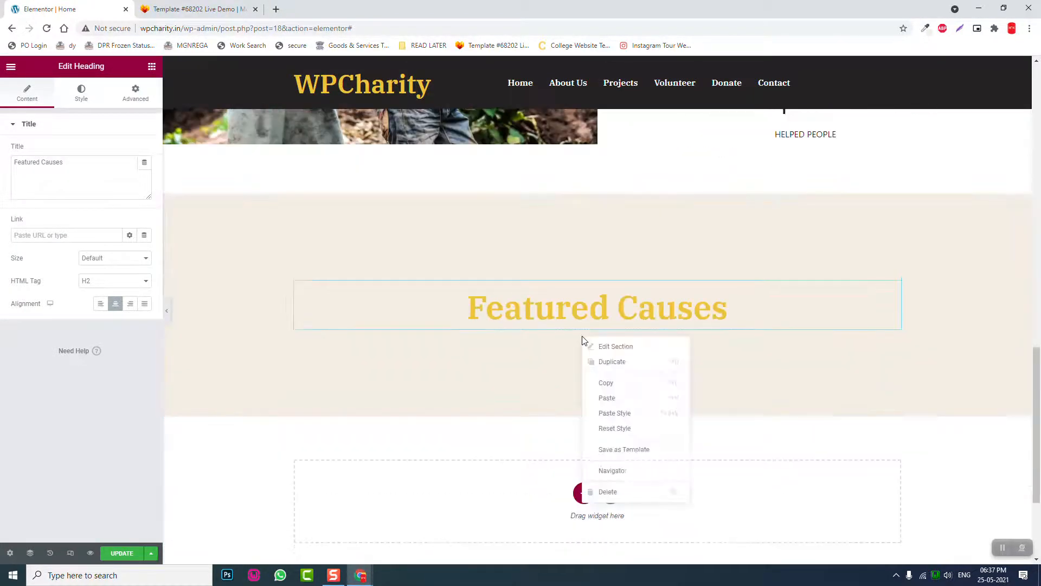
left_click(611, 398)
left_click(115, 306)
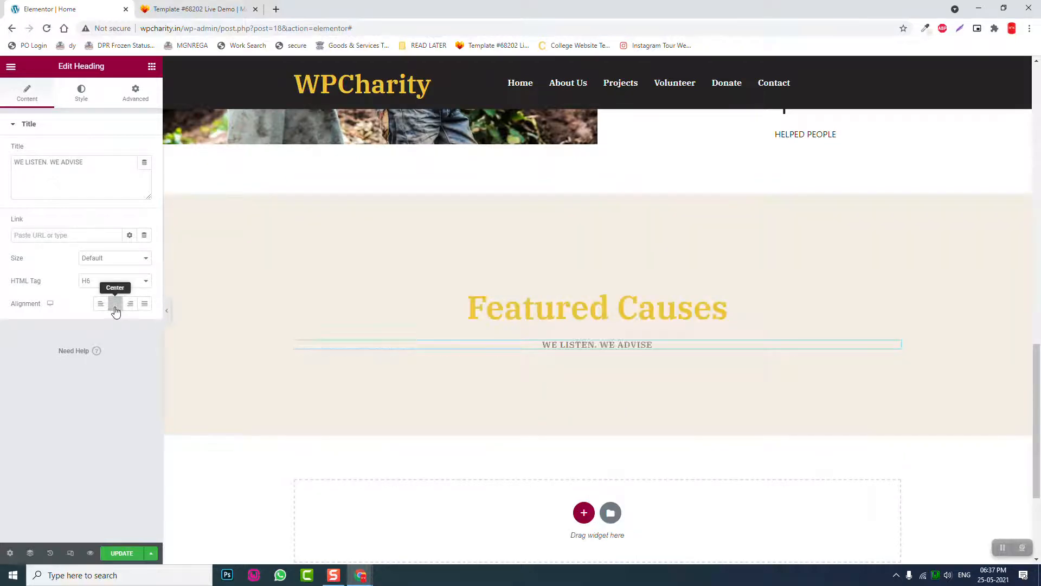
left_click(179, 9)
left_click_drag(557, 201, 464, 200)
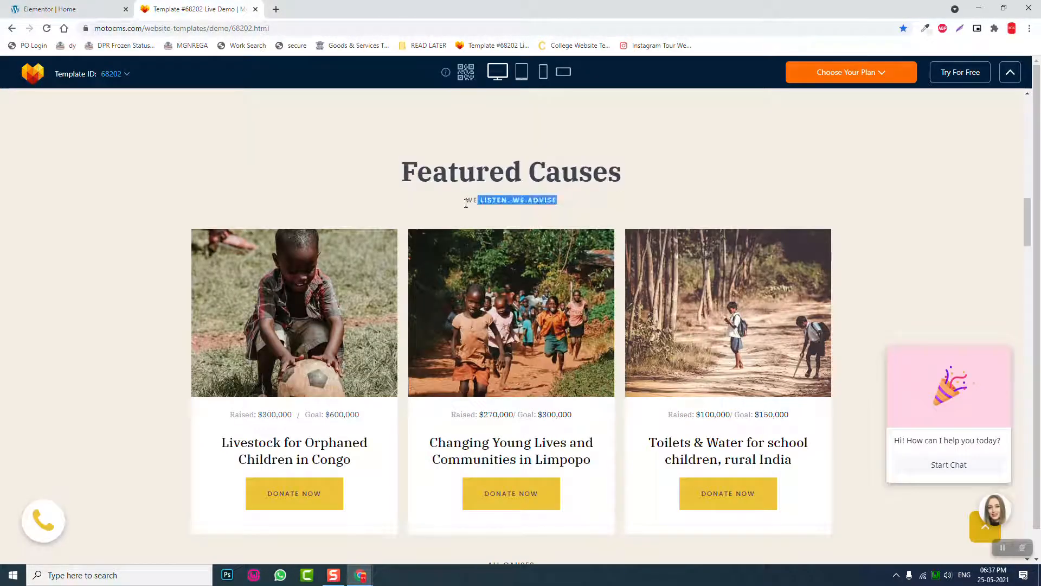
left_click(111, 6)
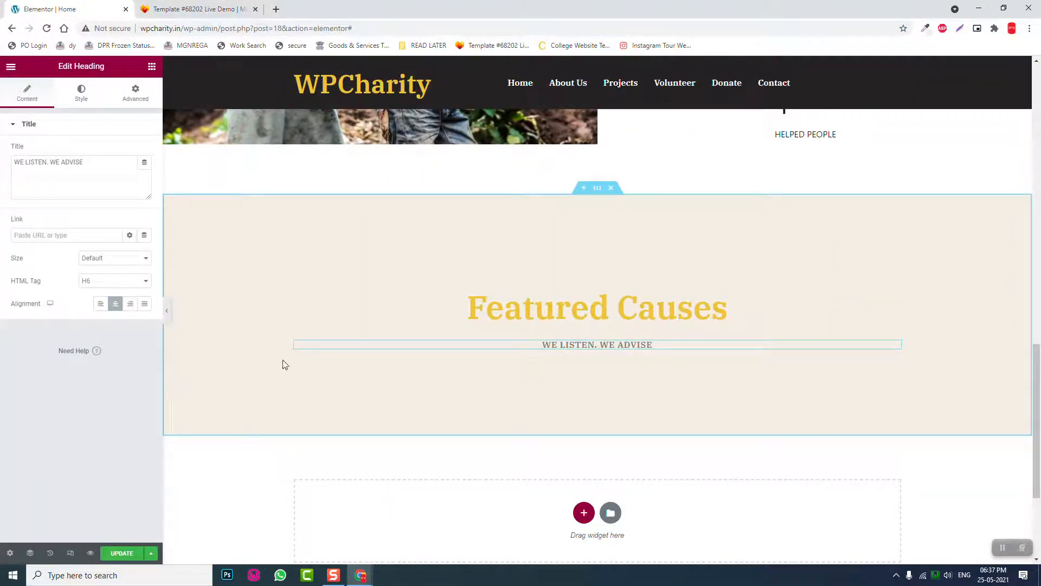
- Search widgets for 'woo', 'prod' and 'pos', place a Sina Posts Carousel, then delete it
left_click(151, 67)
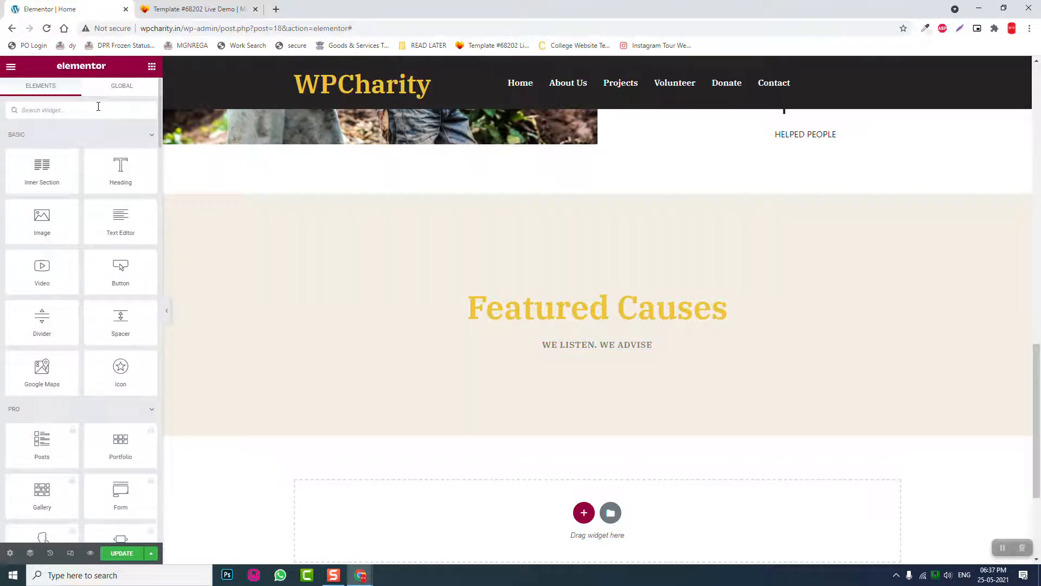
type("woo")
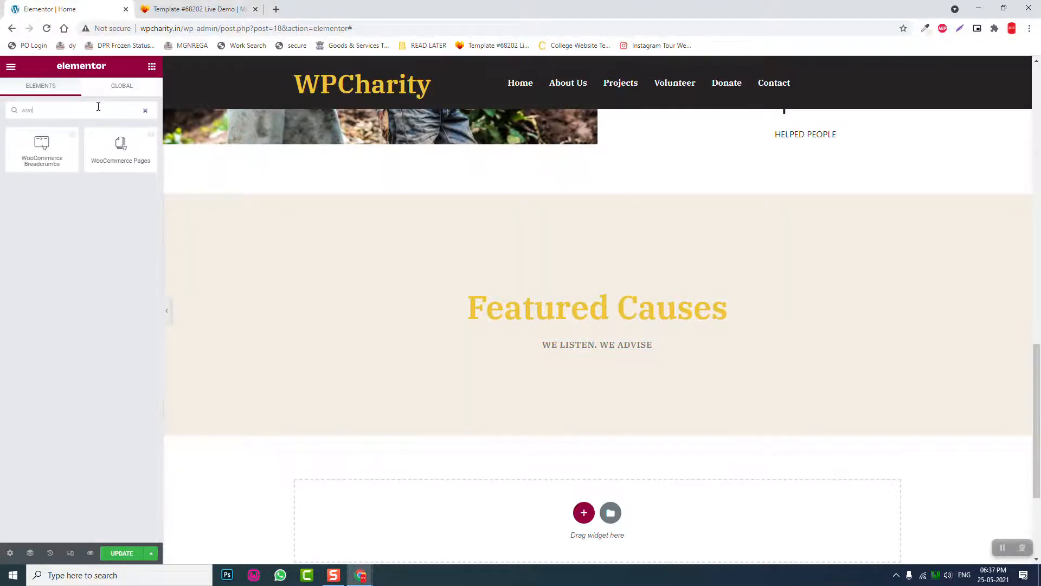
key("BackSpace")
key("BackSpace")
key("BackSpace")
type("produt")
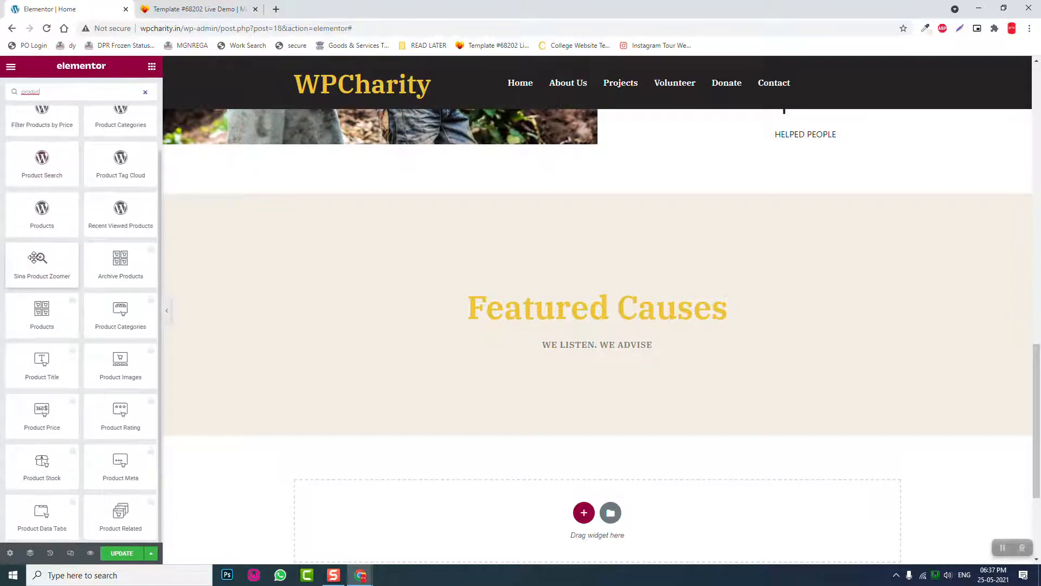
scroll(76, 258, "down", 2)
left_click_drag(66, 95, 1, 32)
key("BackSpace")
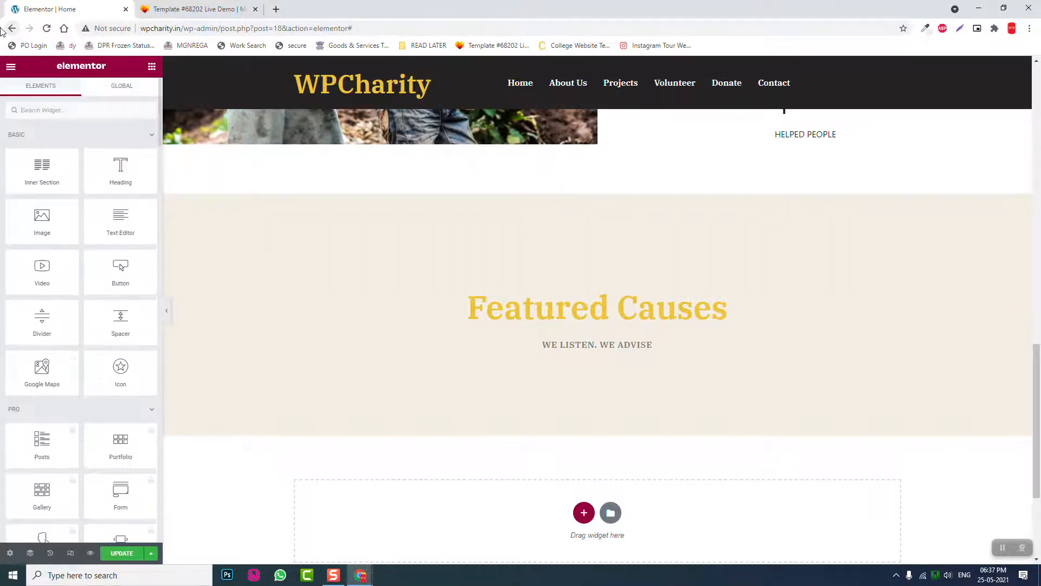
type("pos")
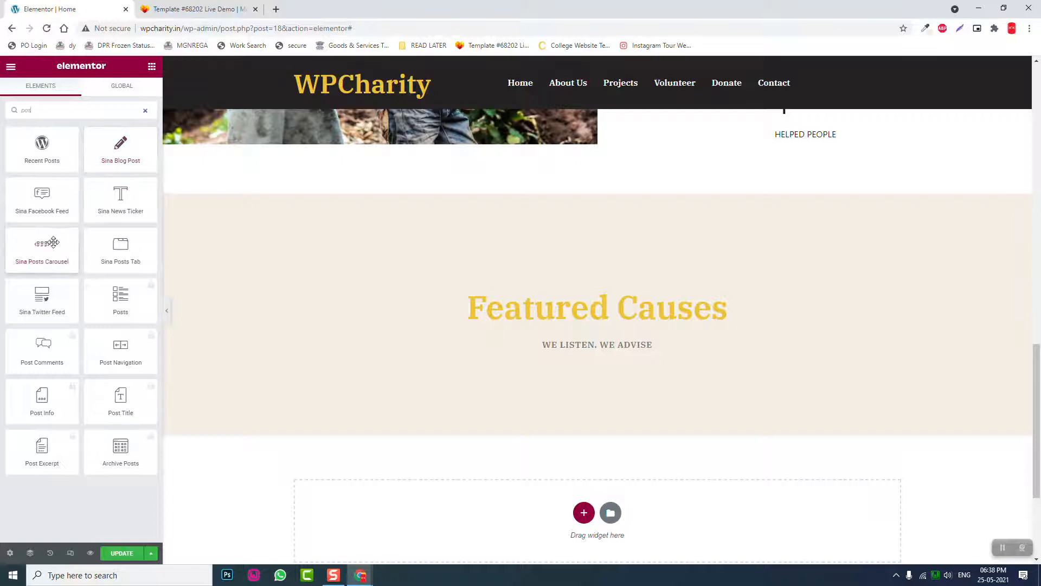
left_click_drag(42, 242, 609, 350)
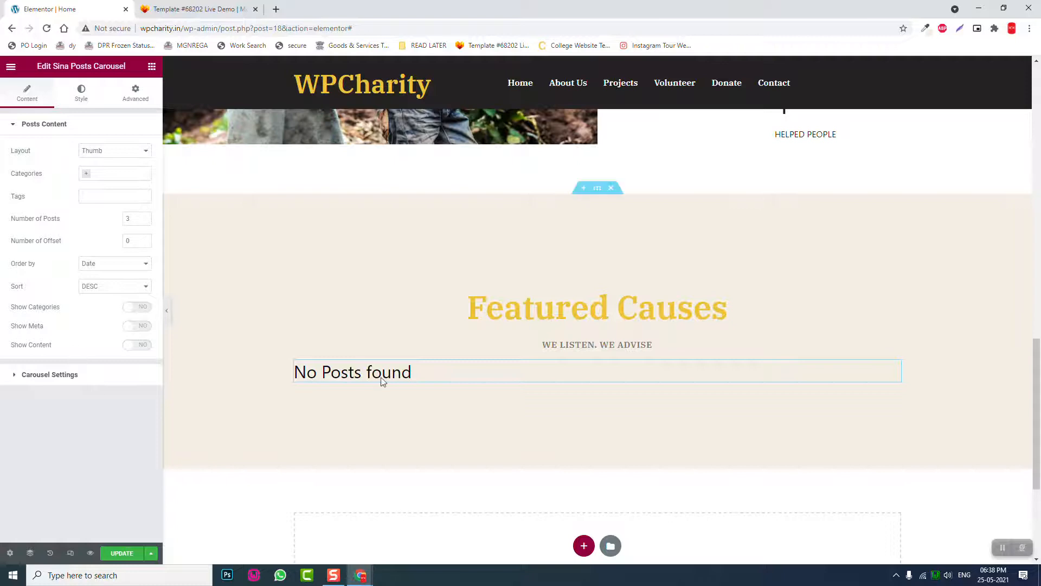
right_click(490, 371)
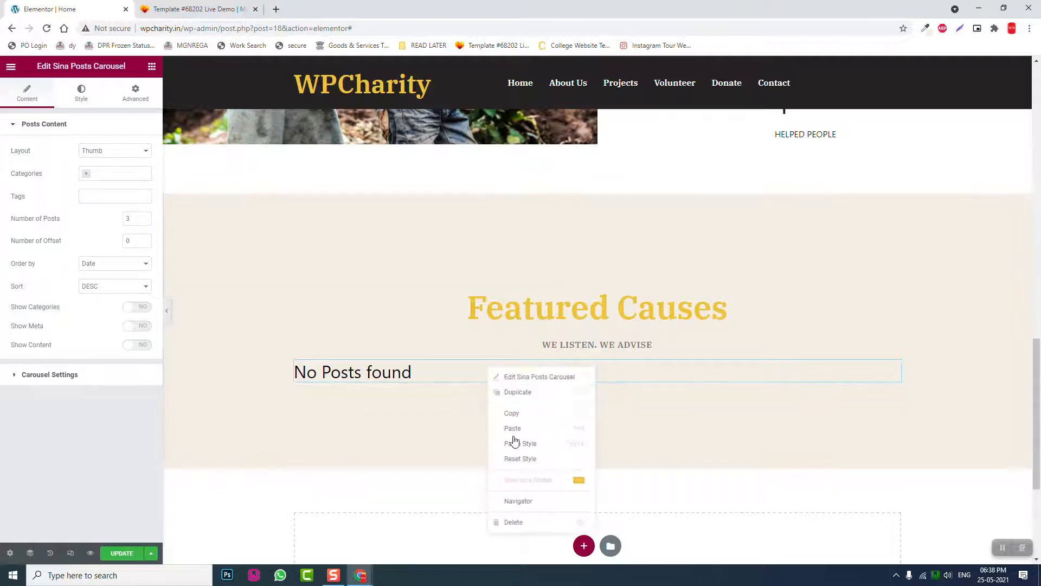
left_click(510, 521)
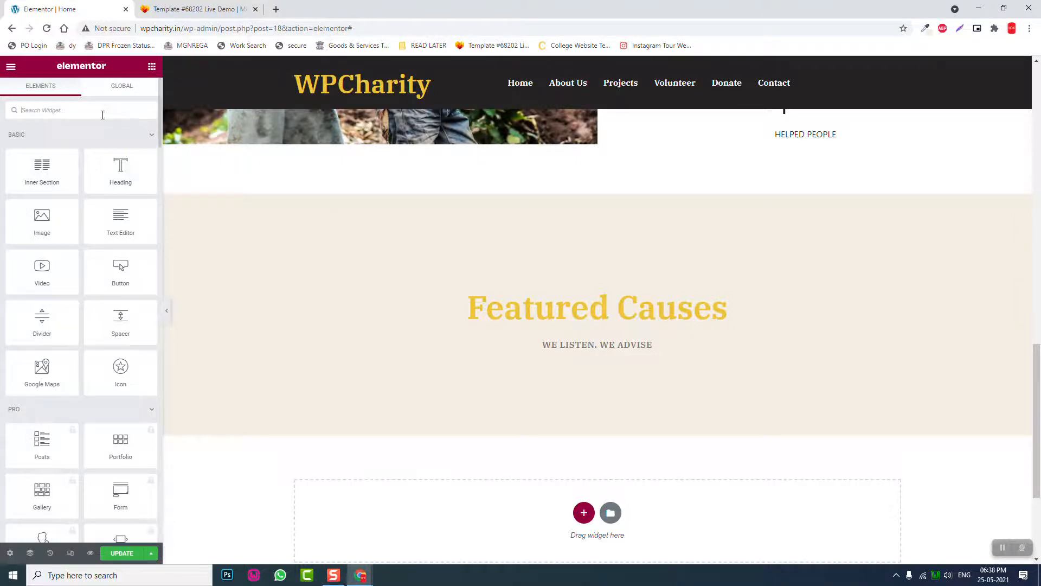
- Drag an Inner Section from the Elements grid beneath the WE LISTEN. WE ADVISE subtitle
scroll(121, 331, "down", 15)
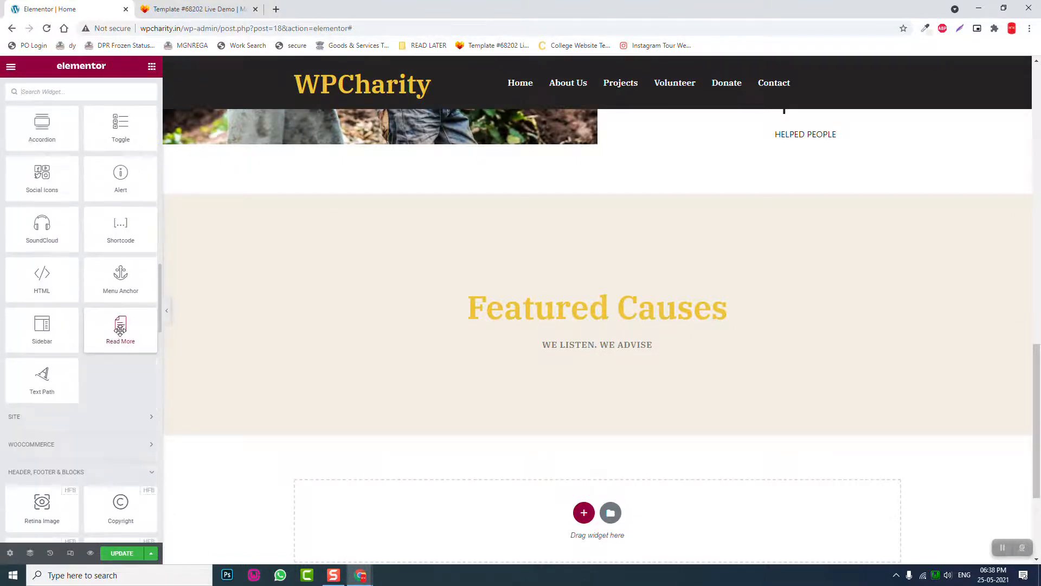
scroll(121, 328, "down", 6)
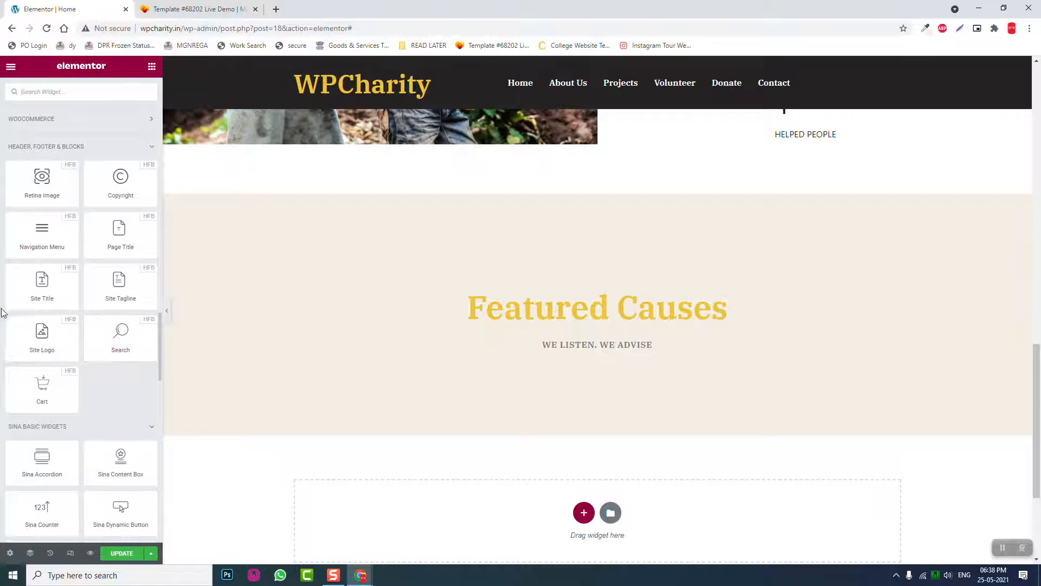
scroll(108, 389, "down", 3)
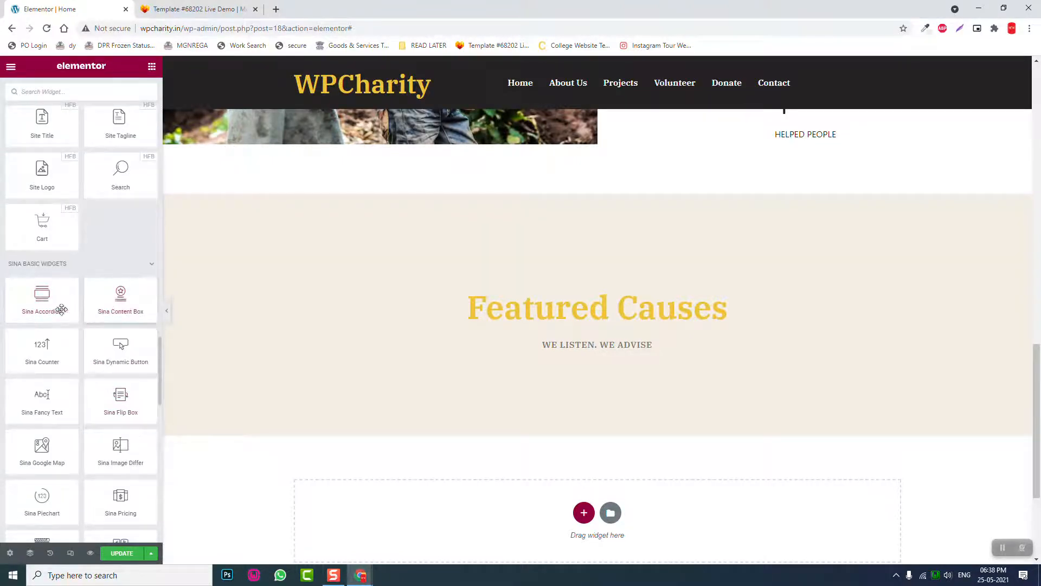
scroll(25, 308, "down", 3)
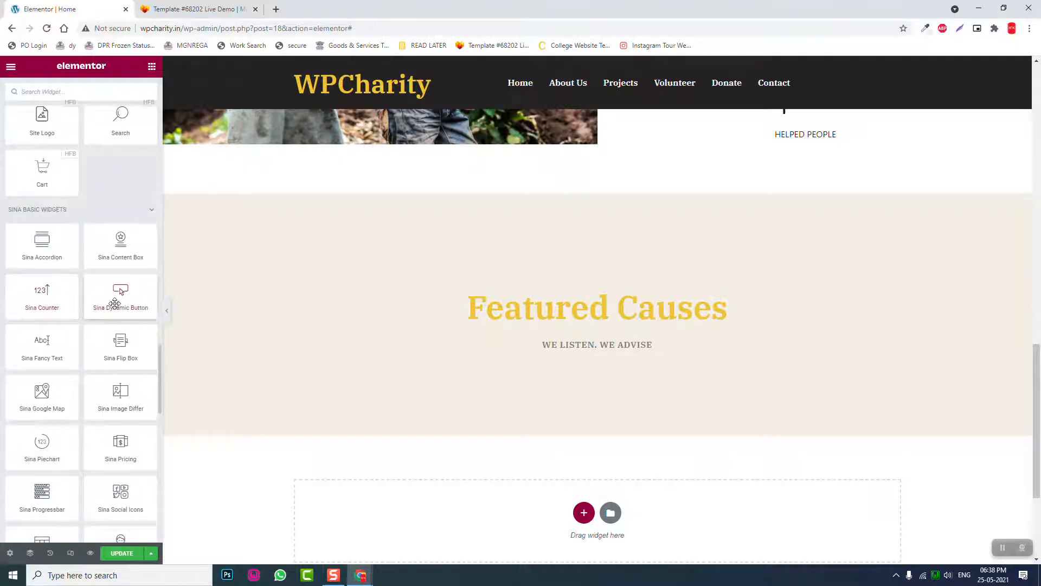
scroll(43, 341, "down", 2)
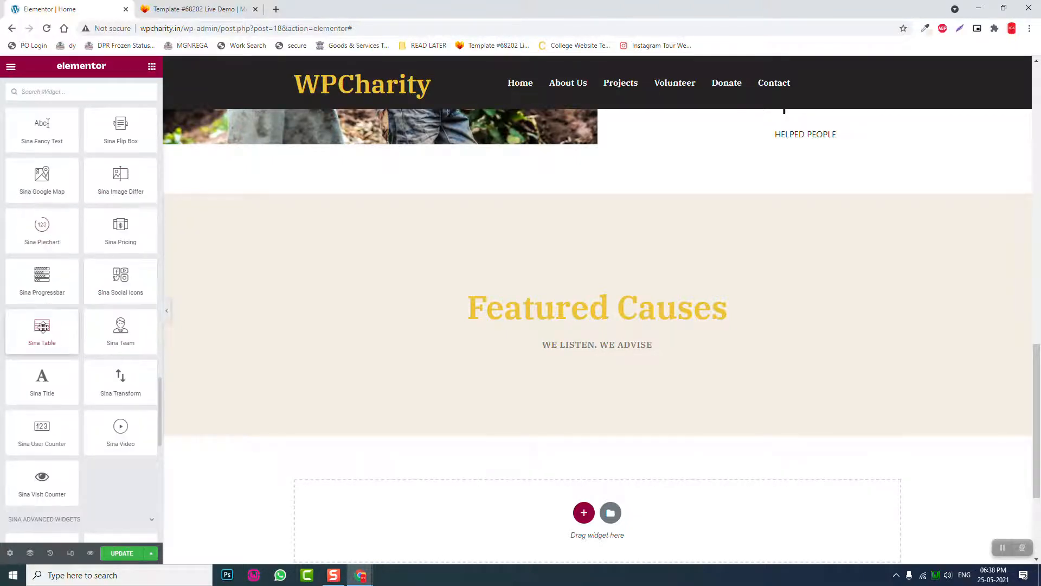
scroll(109, 350, "down", 5)
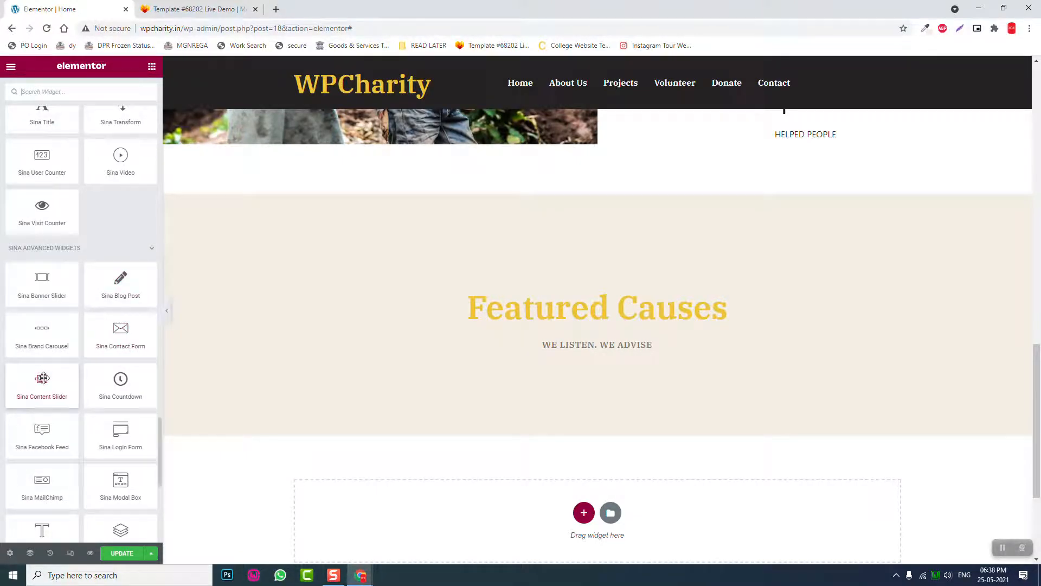
scroll(43, 379, "down", 1)
scroll(51, 364, "down", 2)
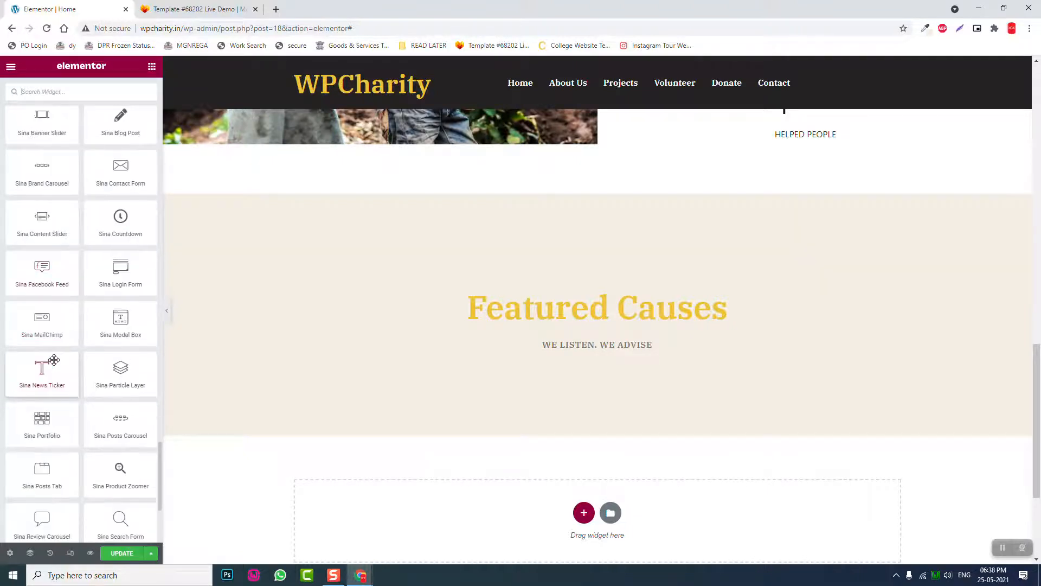
scroll(54, 359, "down", 1)
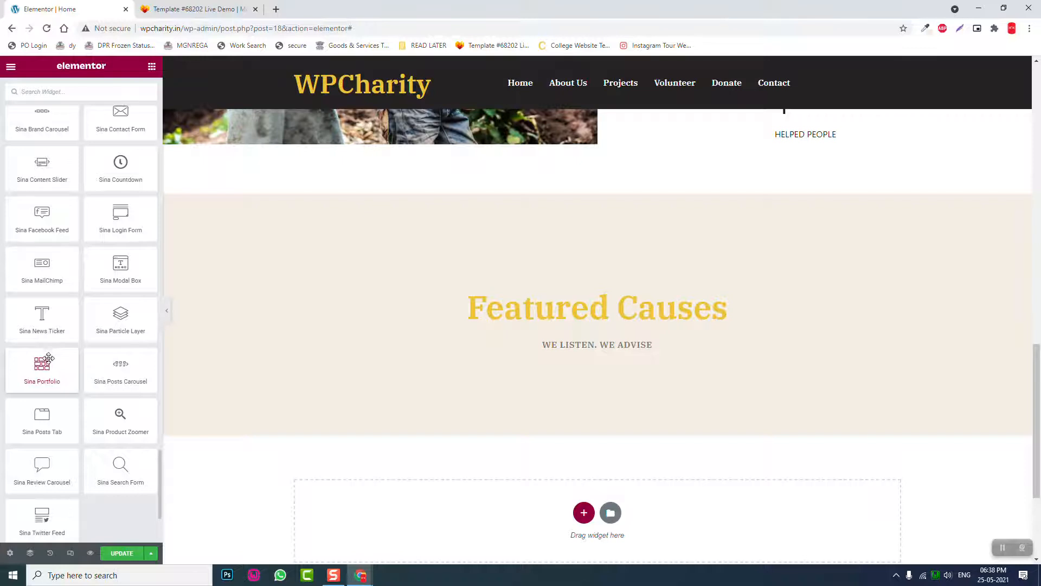
scroll(17, 360, "down", 1)
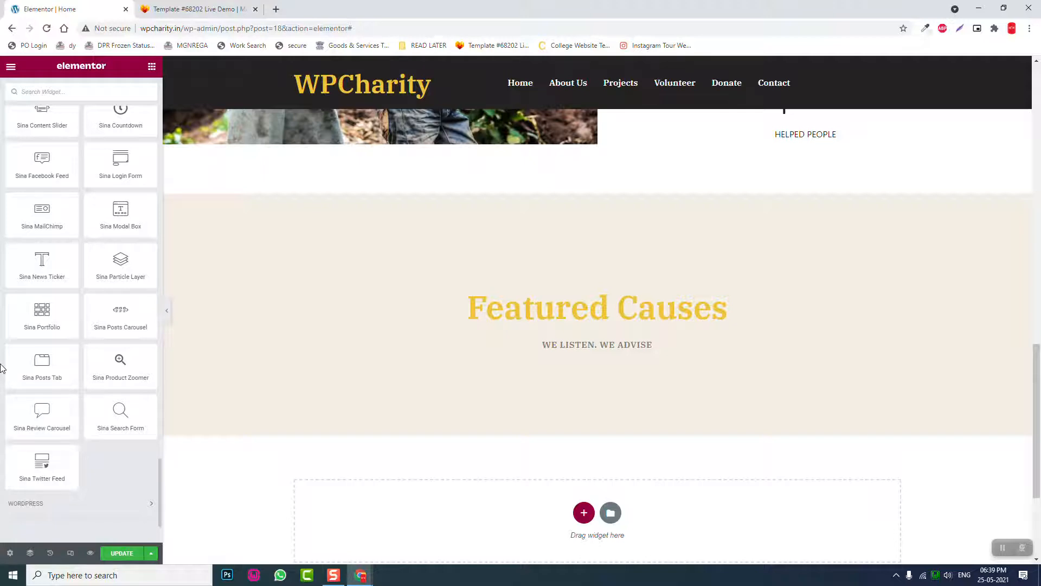
left_click(152, 66)
left_click_drag(42, 165, 608, 350)
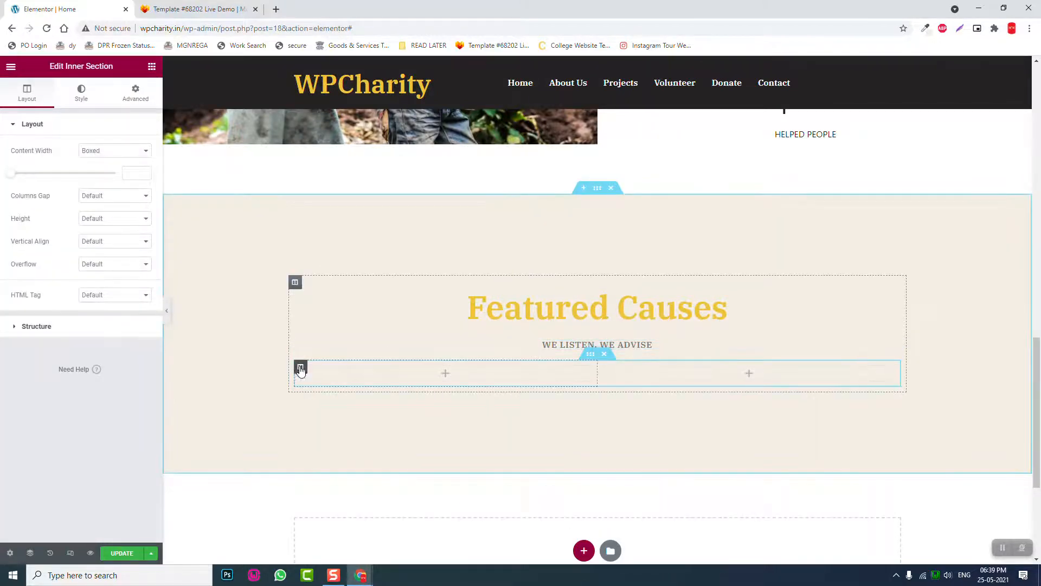
- Add a third column to the inner section via its column's Add New Column action
right_click(301, 369)
left_click(345, 413)
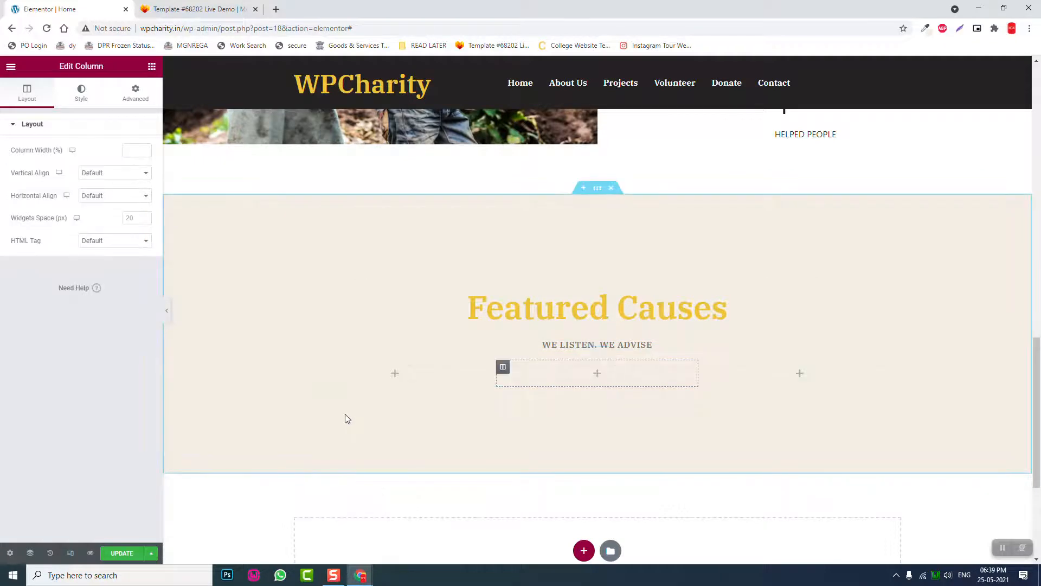
left_click(198, 7)
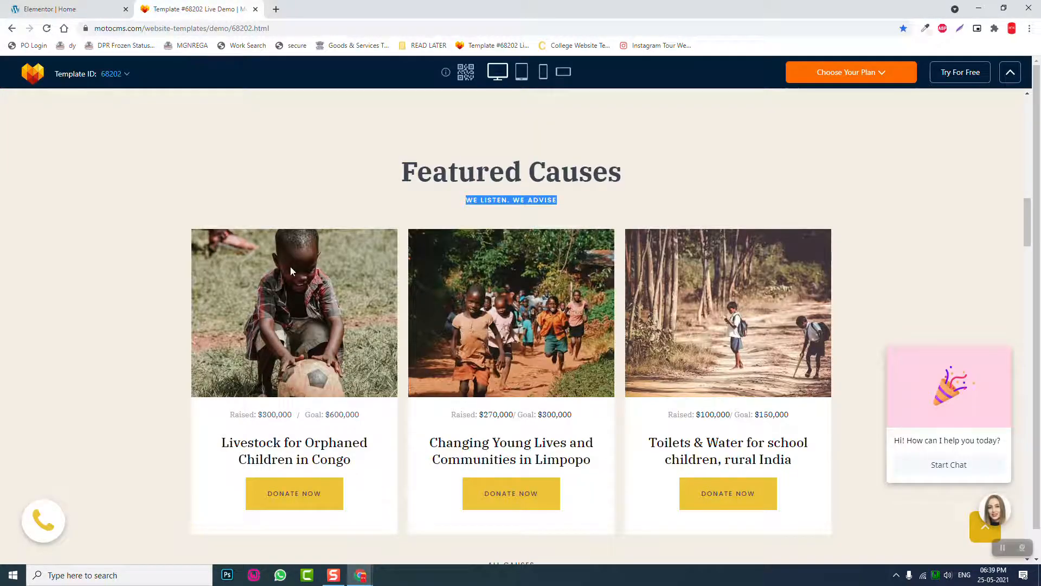
left_click(76, 9)
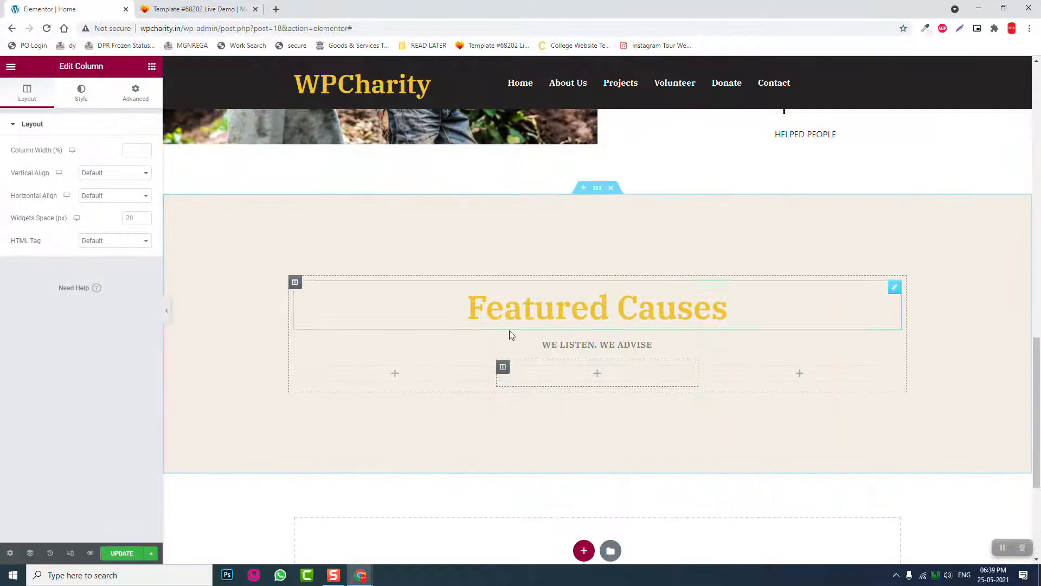
- Set the inner section's top margin to 40 px
left_click(135, 94)
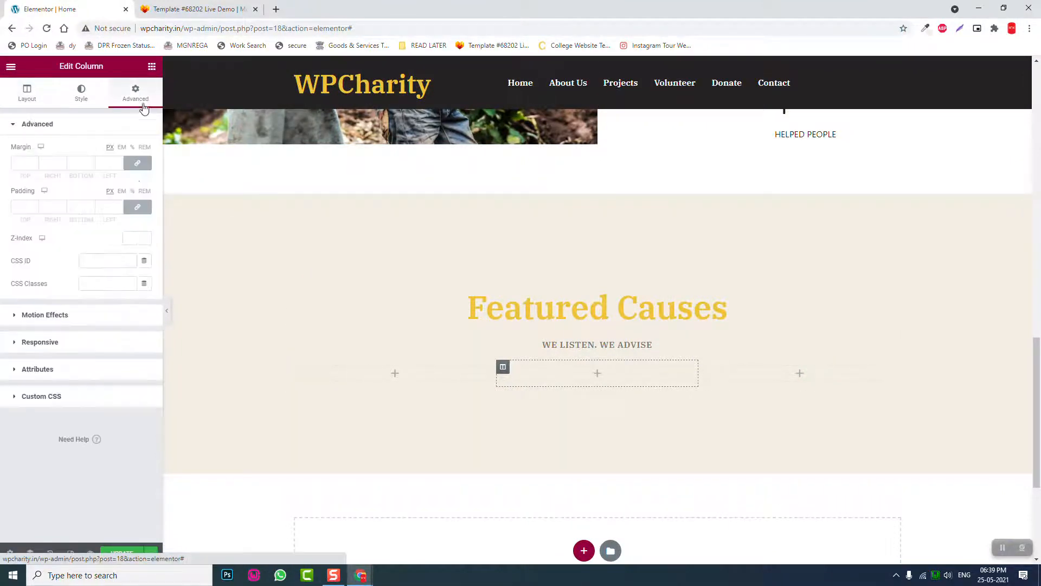
left_click_drag(26, 163, 3, 164)
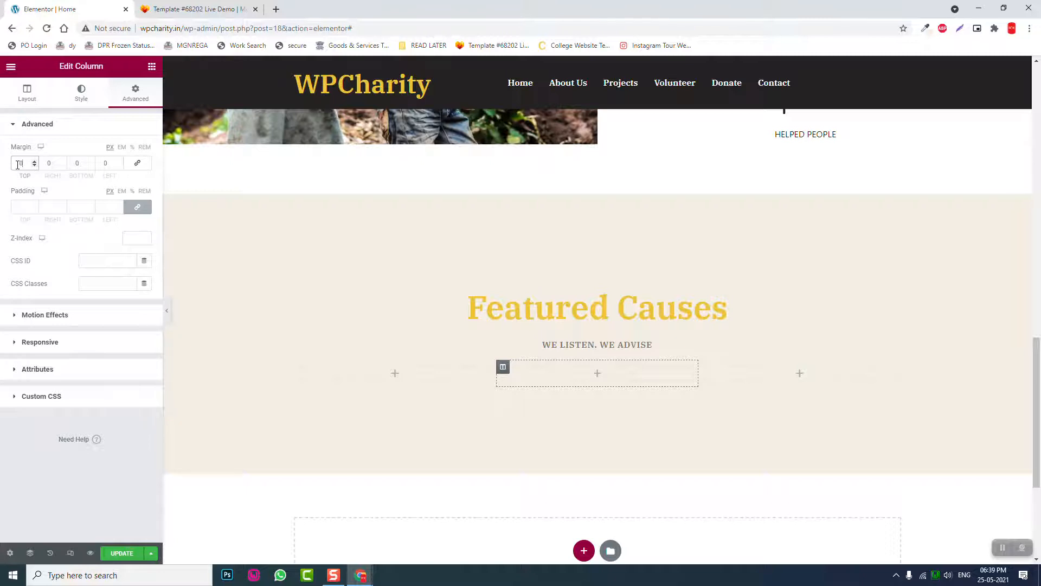
left_click(138, 163)
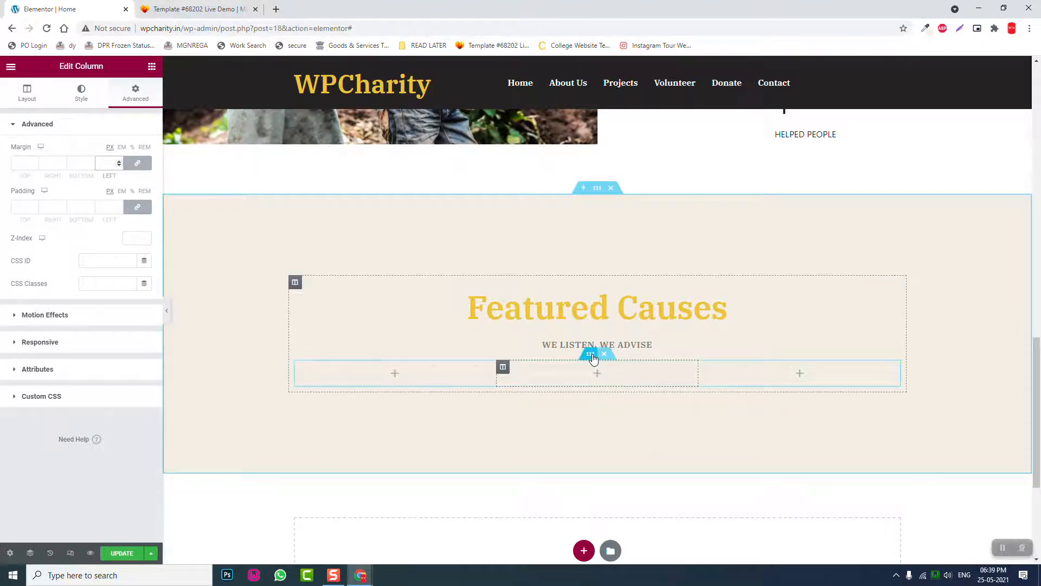
left_click(592, 353)
left_click(127, 103)
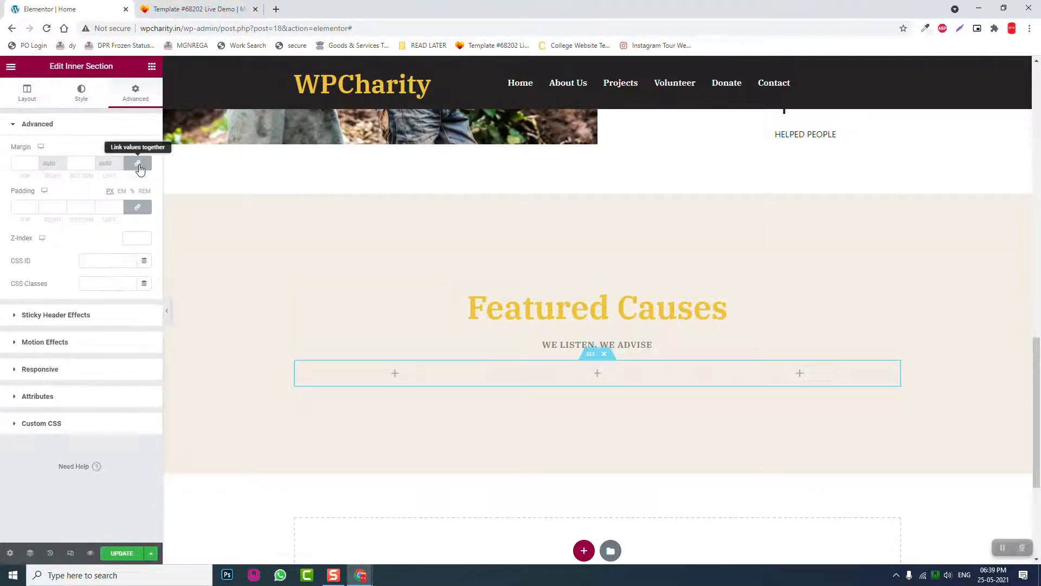
left_click(22, 164)
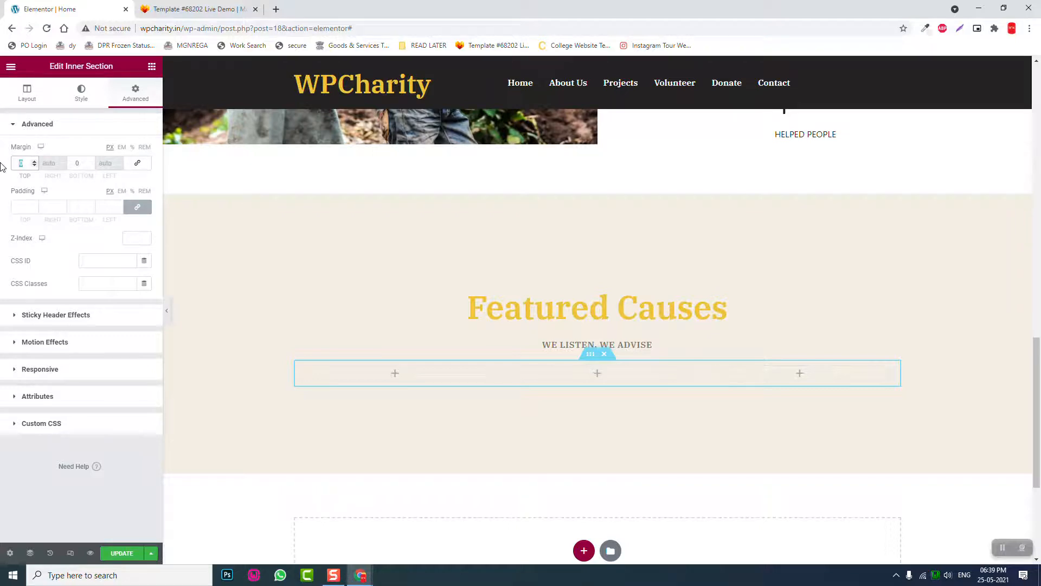
type("40")
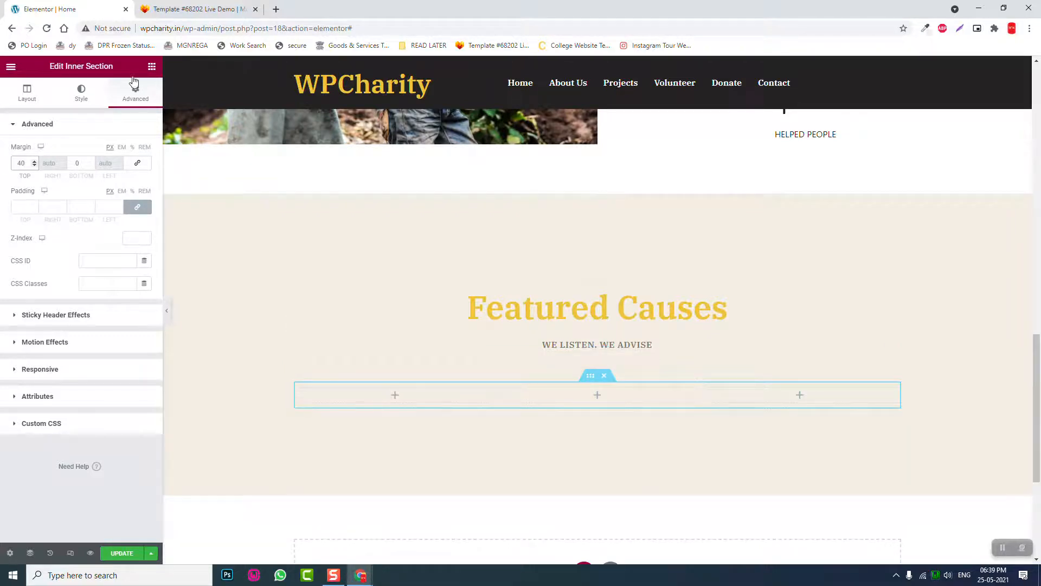
- Compare with the template demo's cause cards and their Raised and Goal line
left_click(200, 6)
scroll(365, 235, "down", 3)
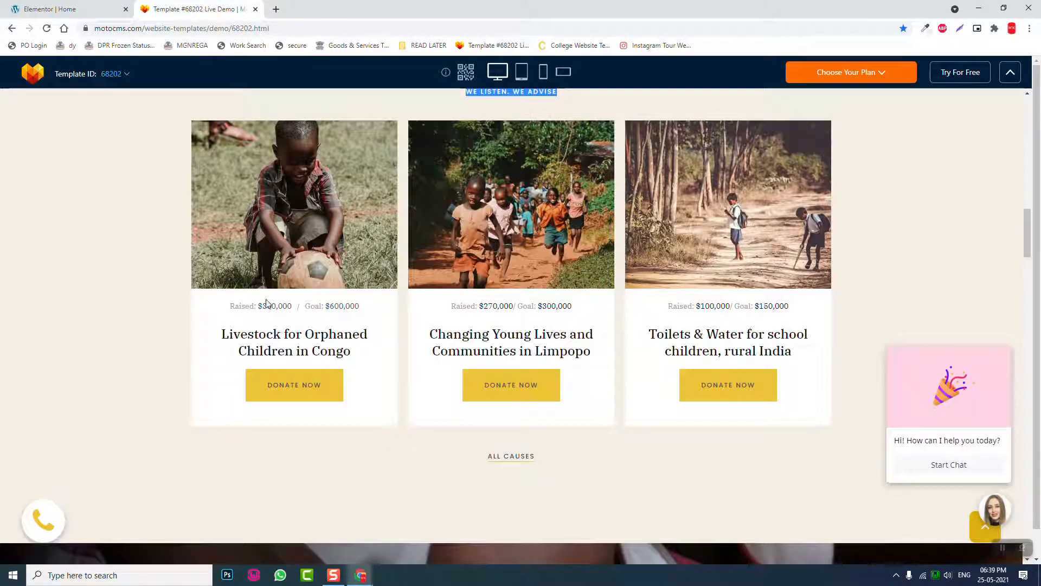
left_click(233, 303)
left_click_drag(233, 303, 358, 315)
left_click(358, 313)
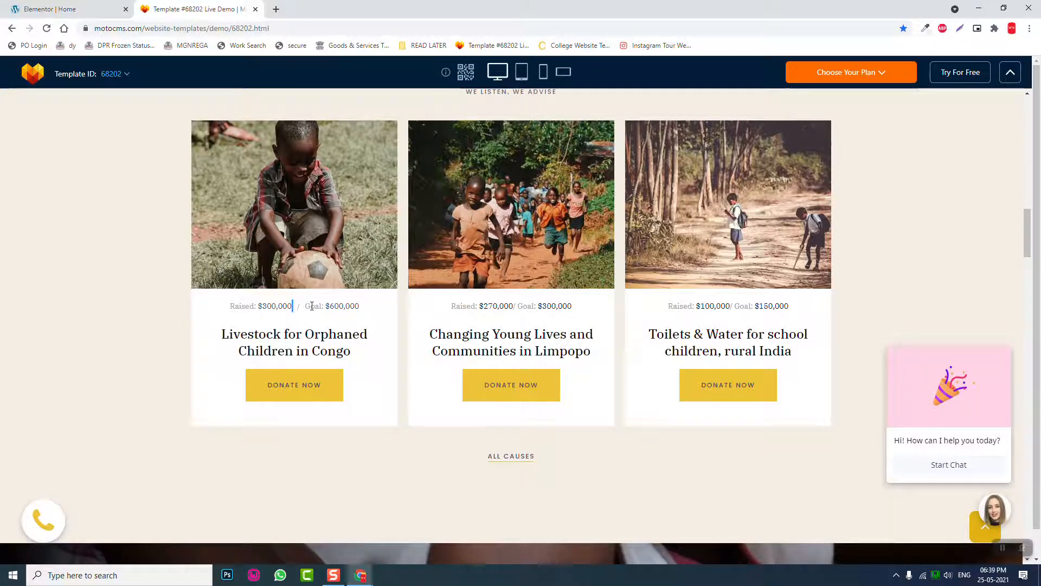
left_click(88, 5)
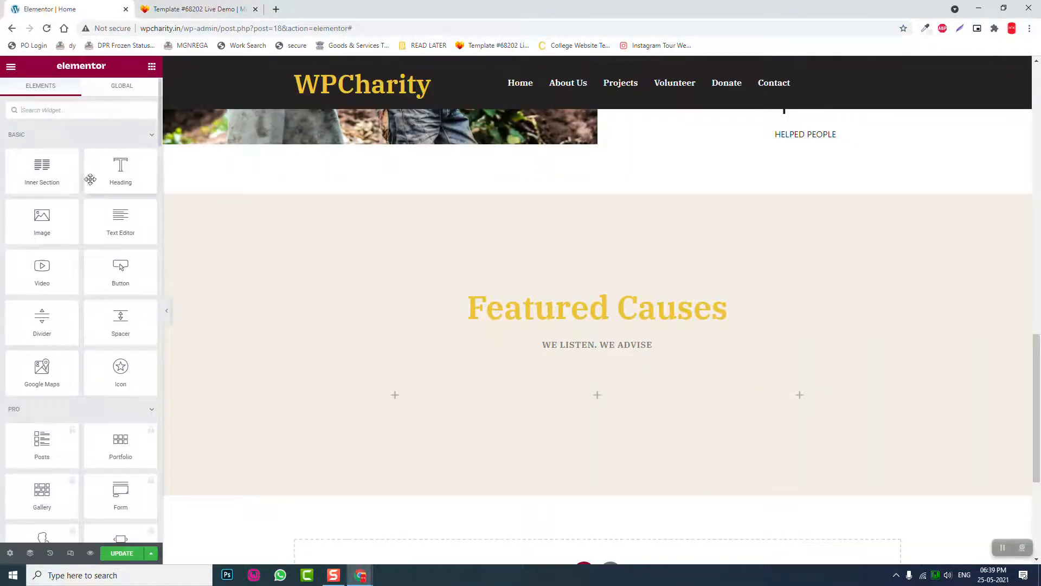
- Drop an Image widget into the first Featured Causes column
left_click_drag(42, 217, 406, 391)
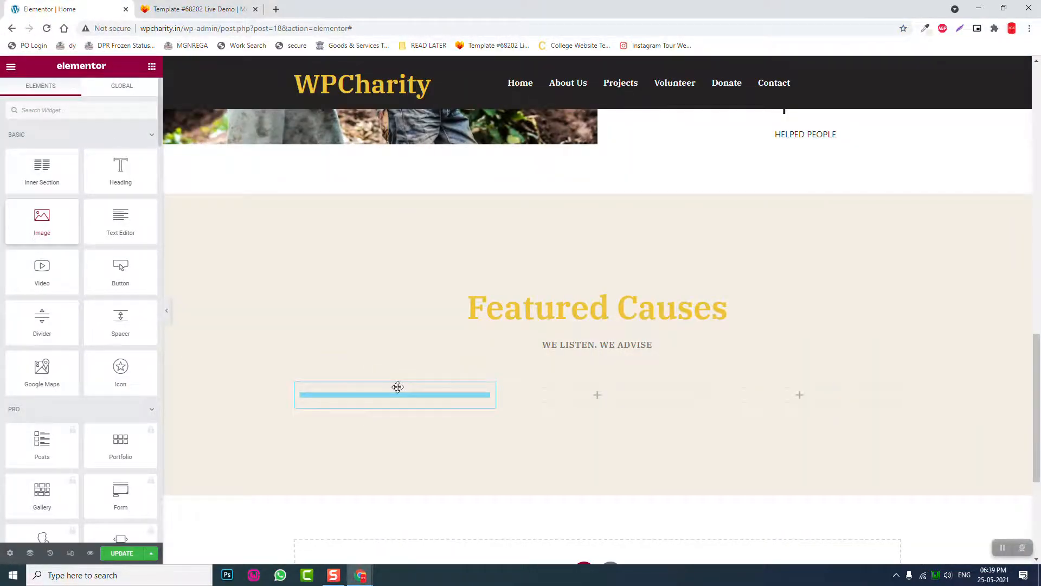
scroll(291, 424, "down", 1)
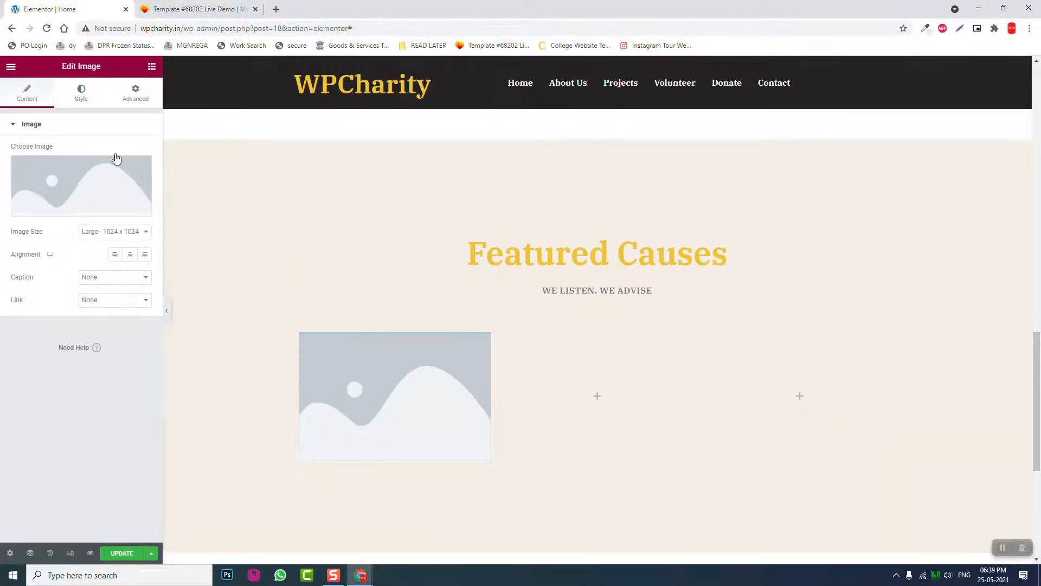
left_click(198, 9)
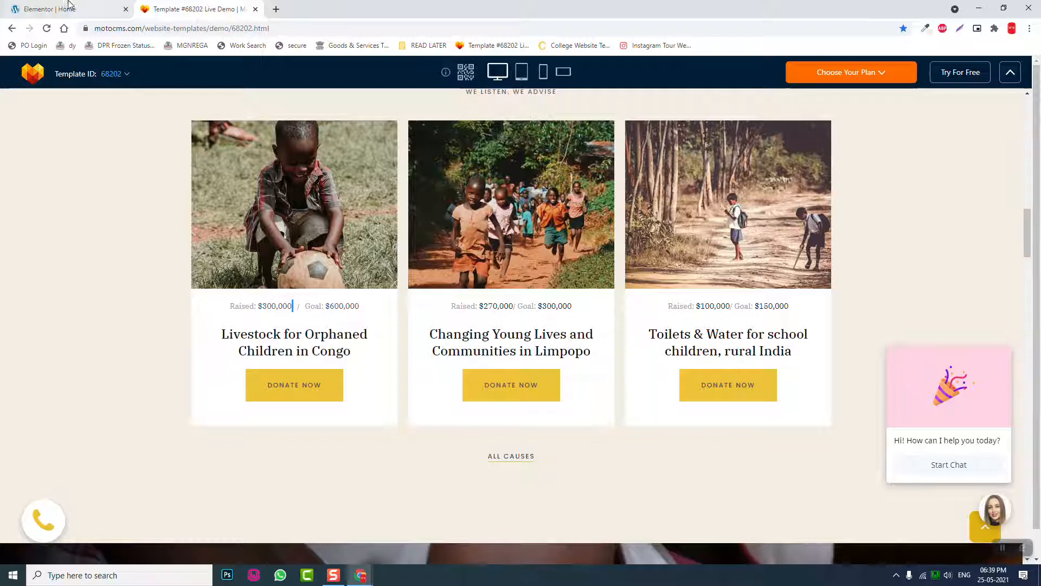
left_click(44, 5)
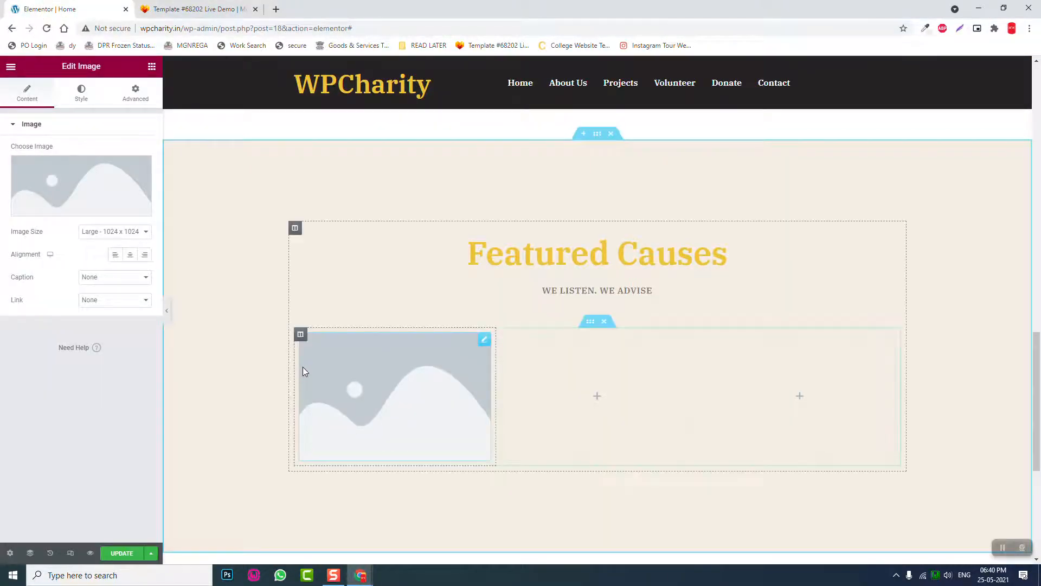
- Set the inner section's Columns Gap to No Gap
left_click(300, 336)
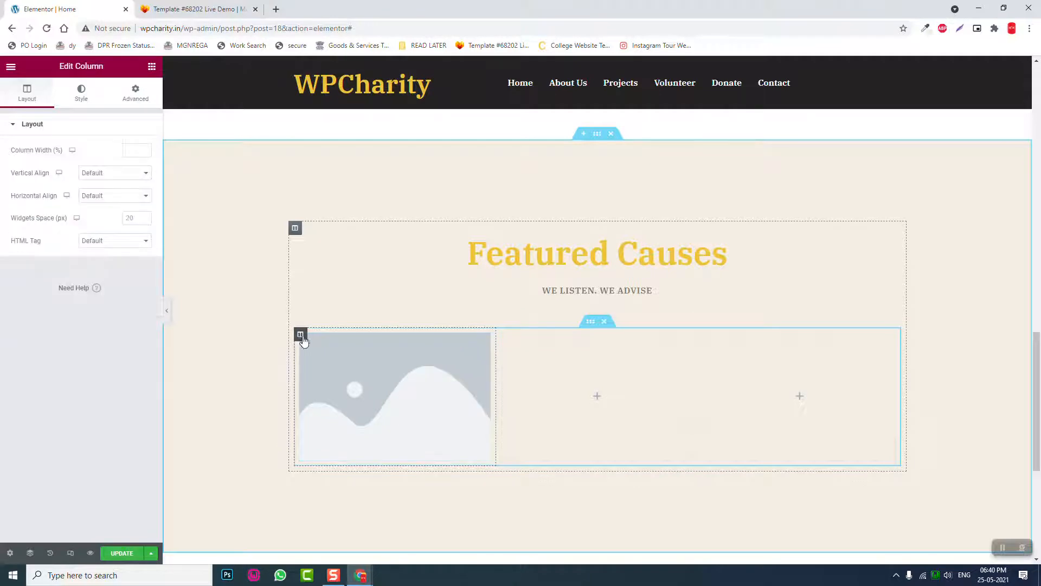
left_click(591, 322)
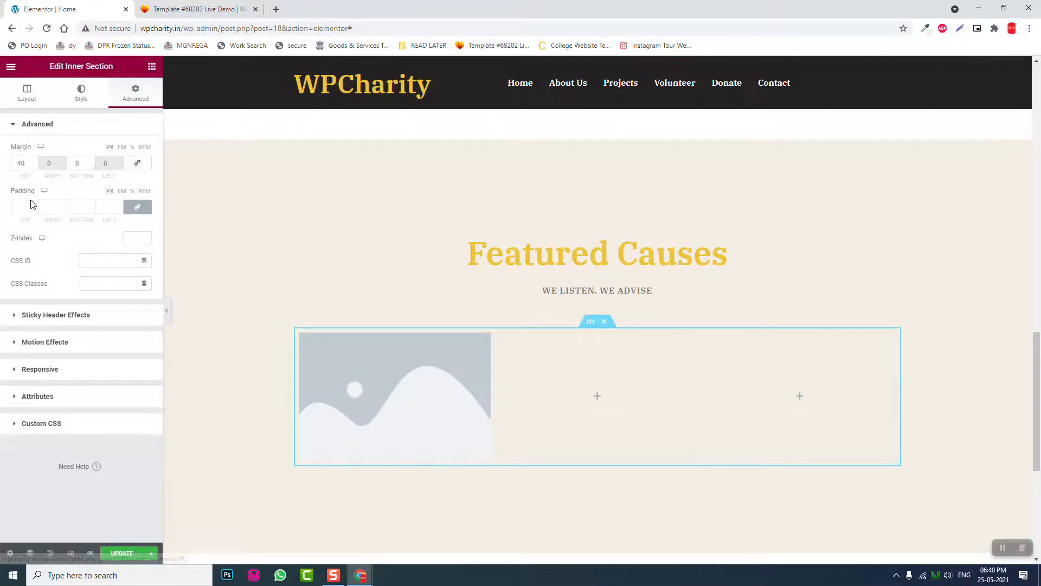
left_click(27, 94)
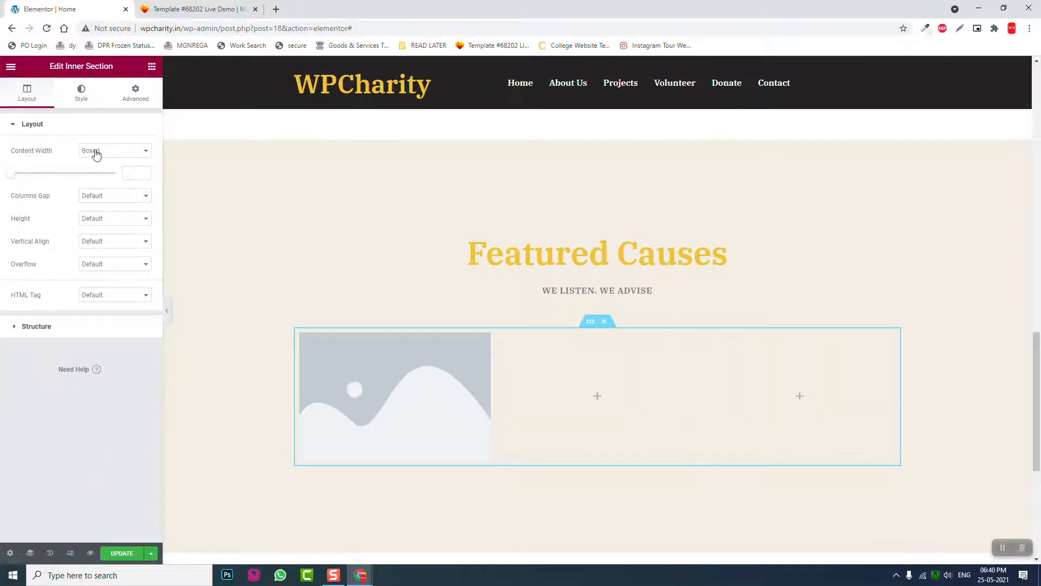
left_click(96, 196)
left_click(99, 215)
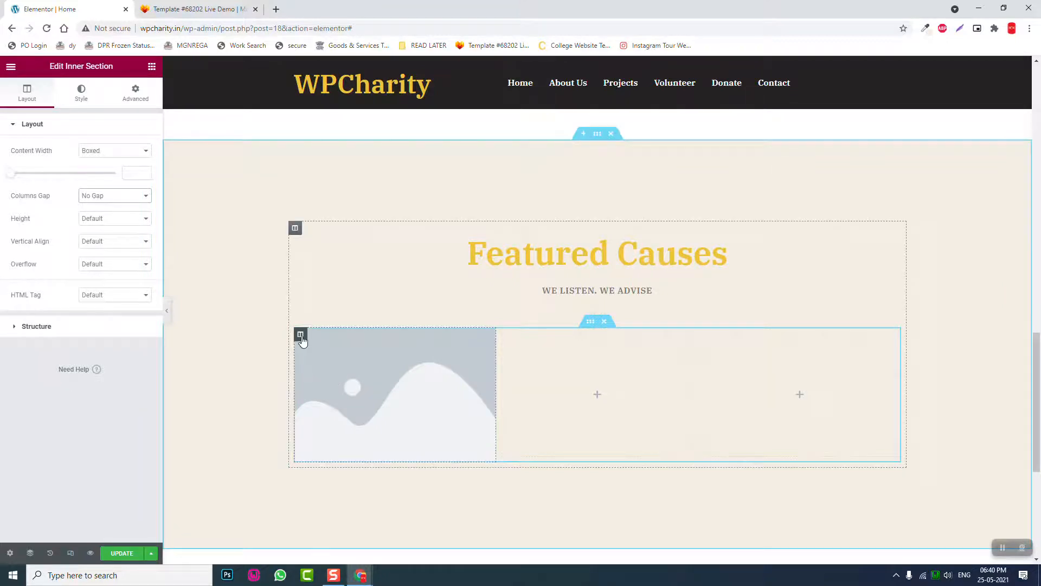
- Give the first column a white #FFFFFF background colour
left_click(300, 335)
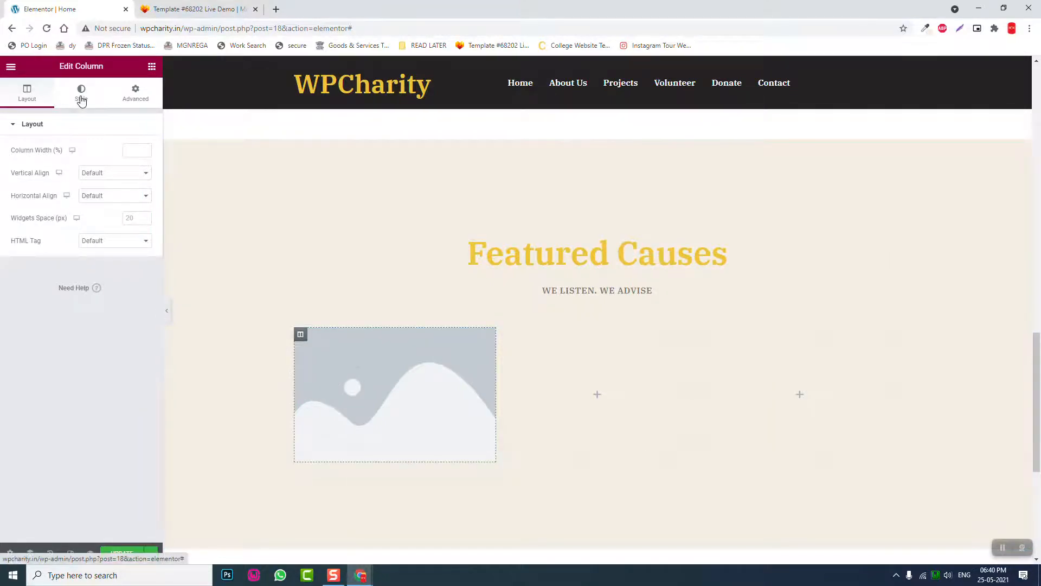
left_click(82, 99)
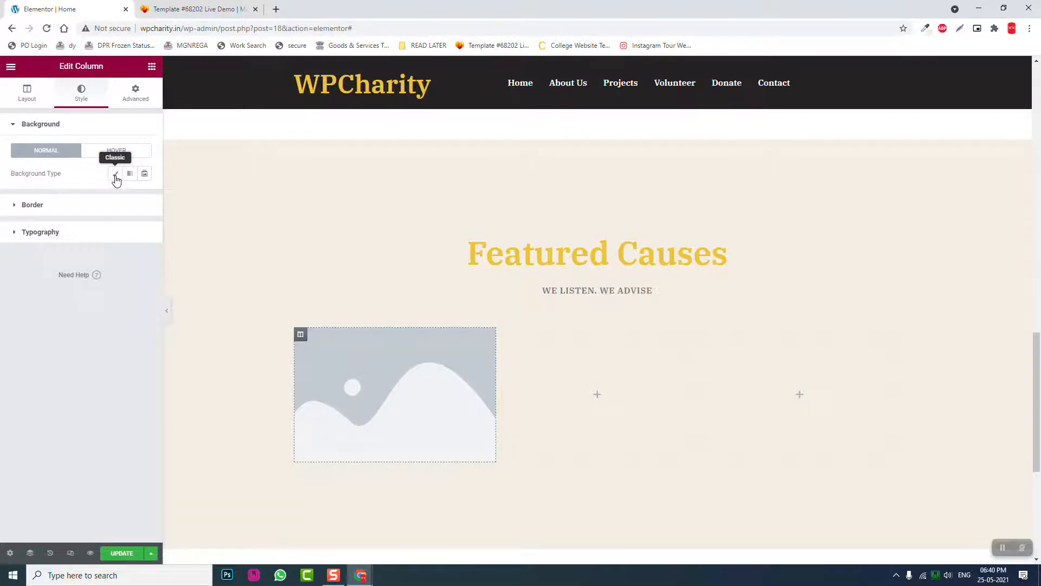
left_click(144, 197)
type("#FFFFFF")
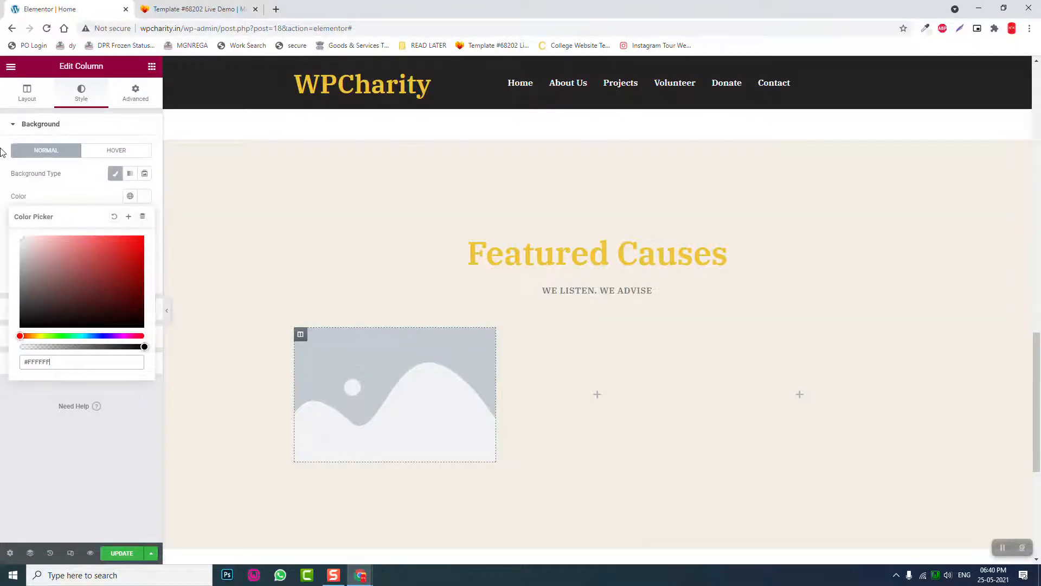
left_click(138, 93)
- Unlink the first column's margins and set the sides to 10 px and 11 px
left_click(138, 93)
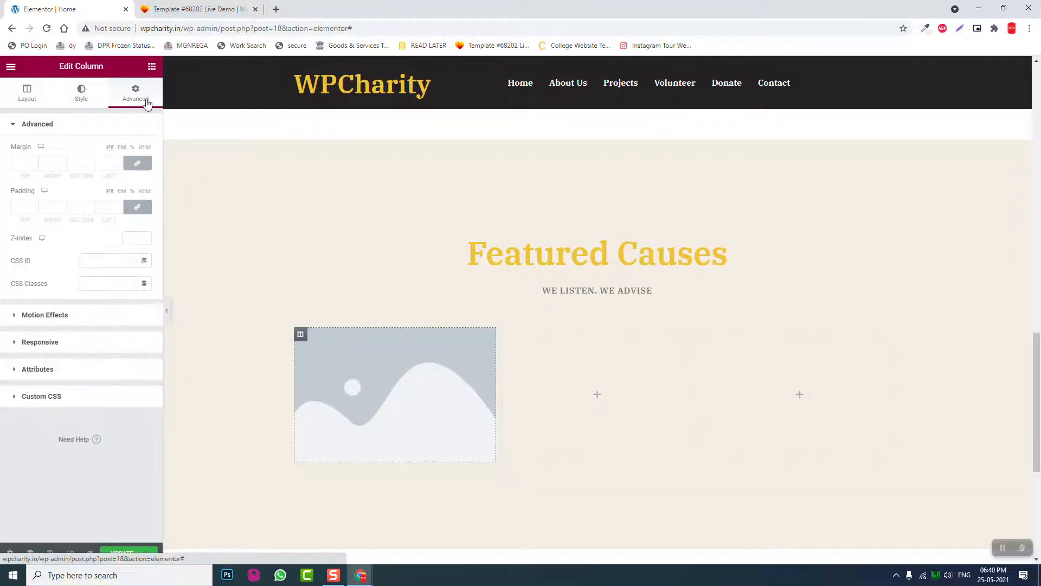
left_click(137, 163)
left_click(108, 163)
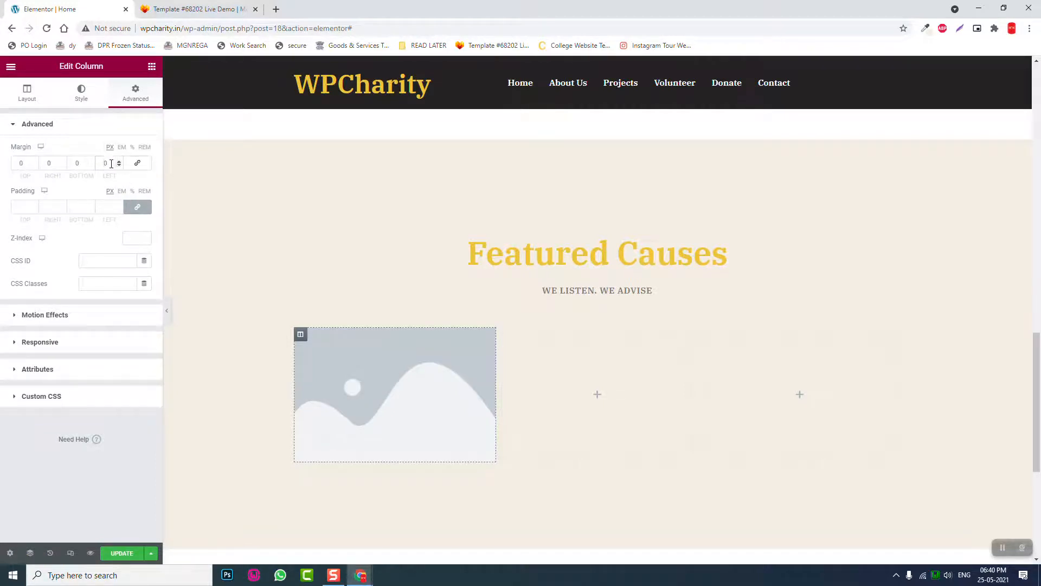
type("10")
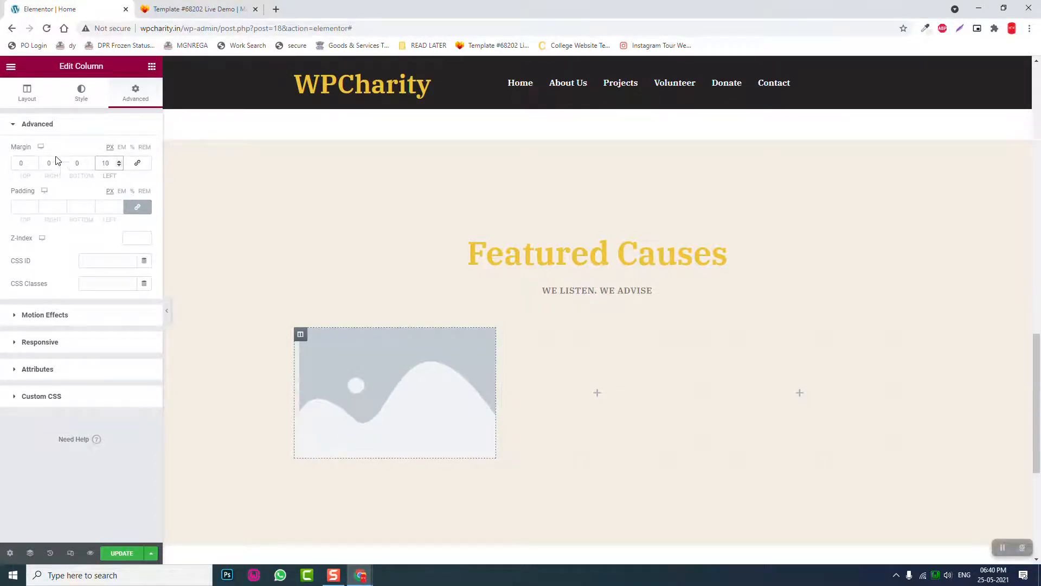
left_click(42, 163)
type("11")
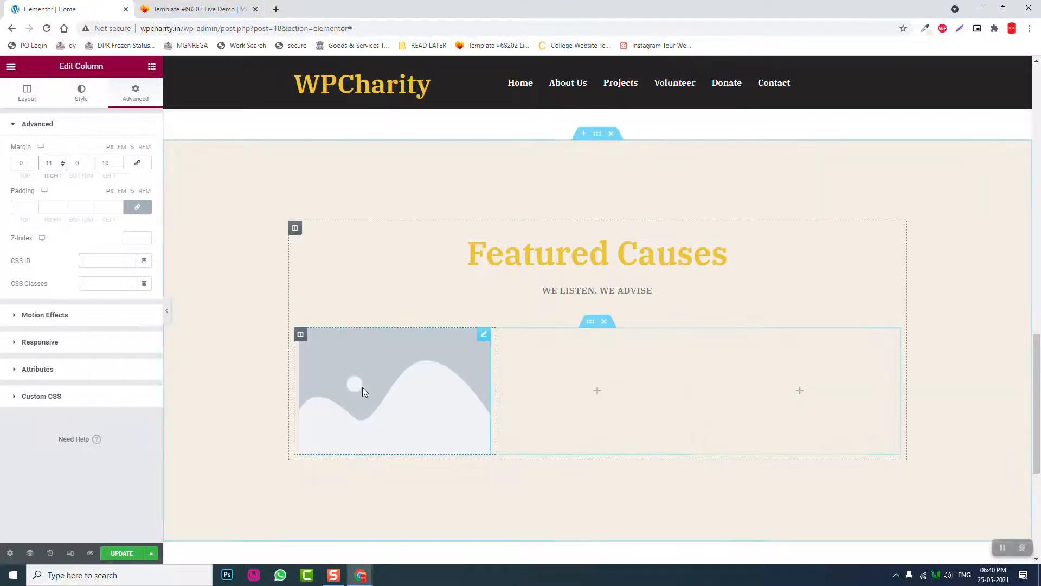
left_click(363, 388)
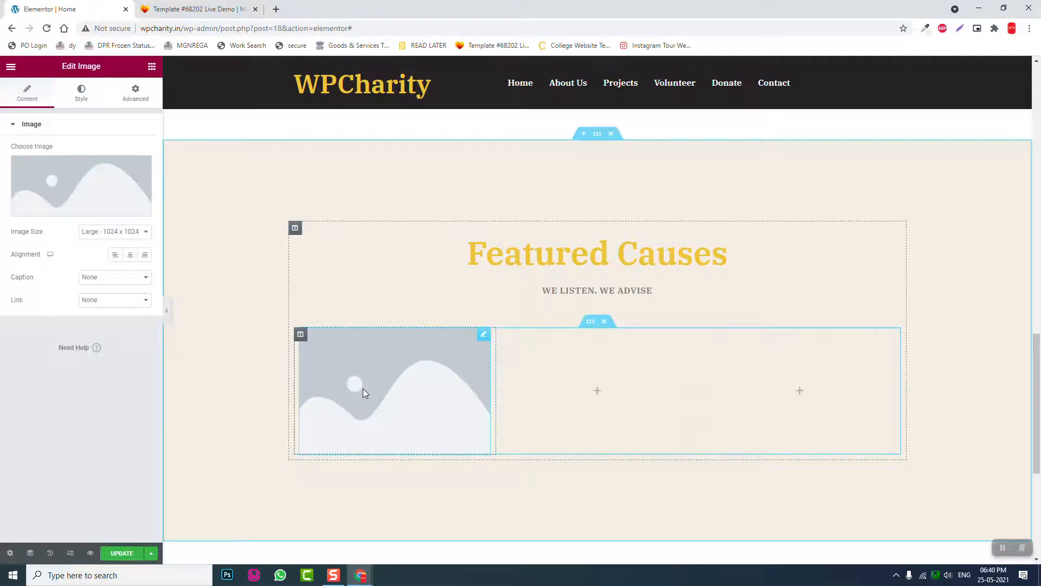
- Insert the Media Library photo of children carrying water into the first column's image widget
left_click(105, 188)
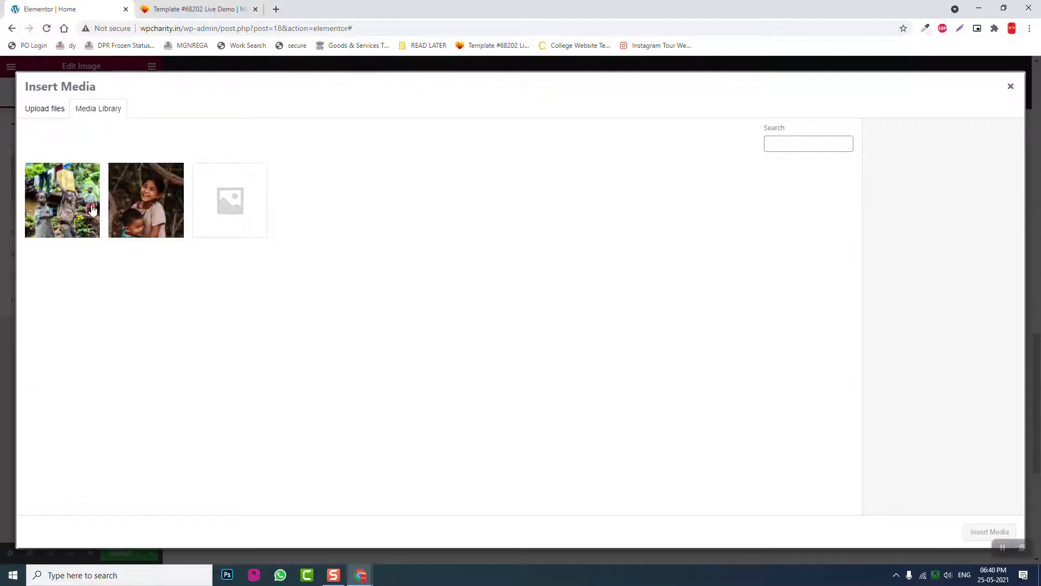
left_click(68, 201)
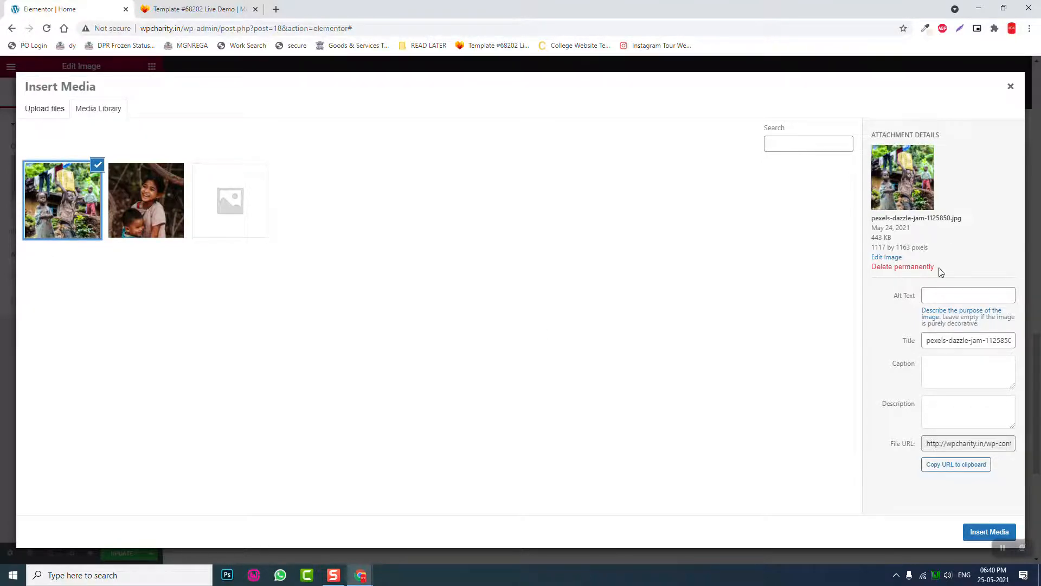
left_click(977, 533)
scroll(672, 410, "down", 3)
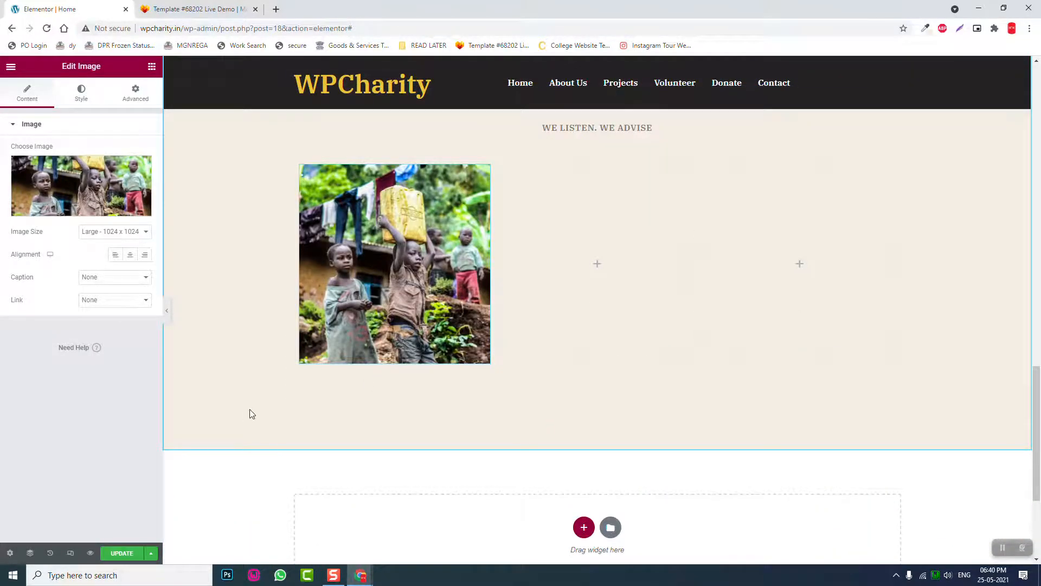
- Scroll through the widget list, then search the widgets for 'coun'
scroll(252, 413, "up", 1)
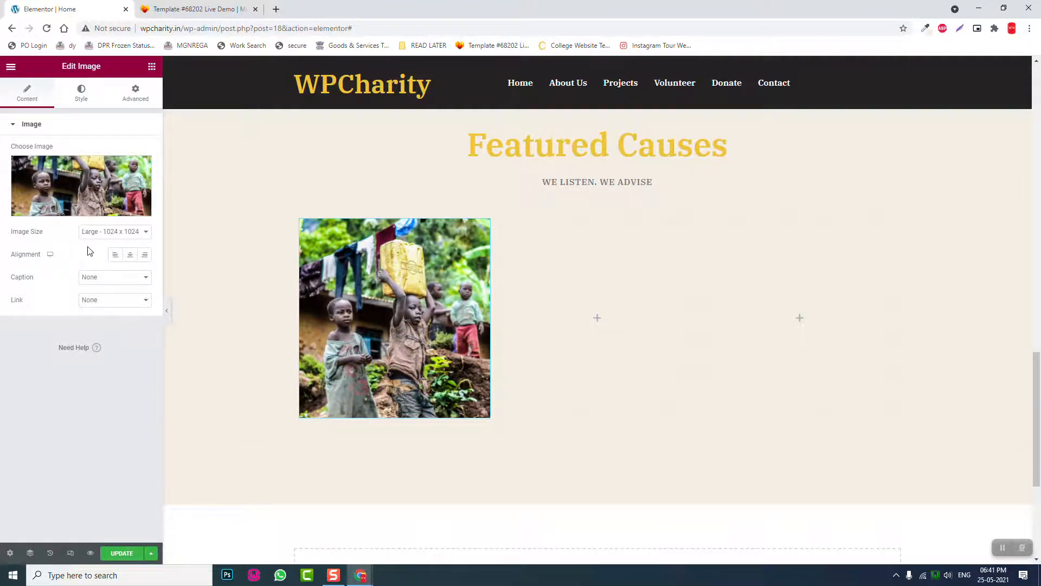
scroll(89, 242, "down", 11)
scroll(90, 243, "down", 5)
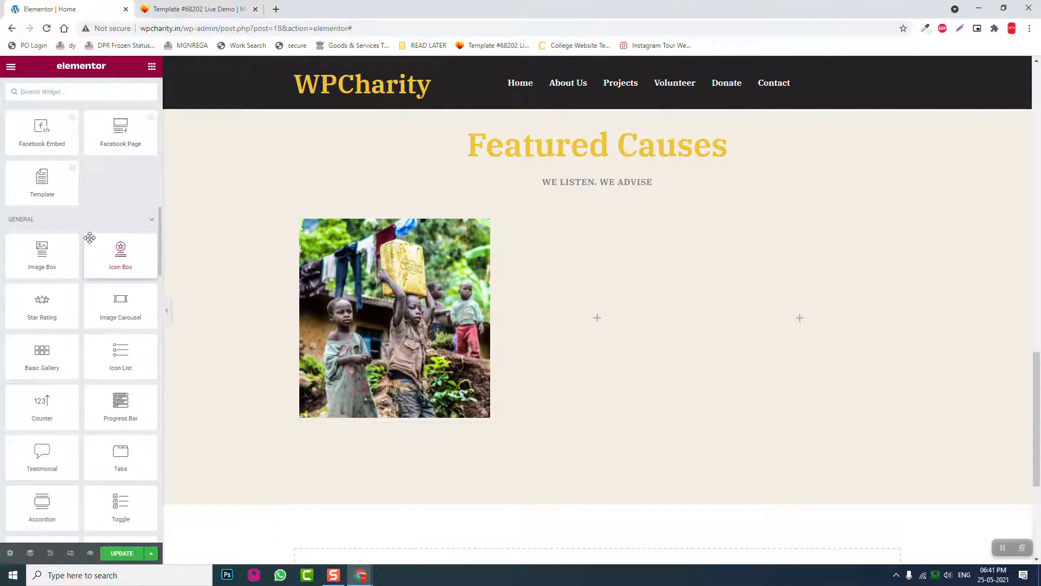
scroll(89, 237, "down", 3)
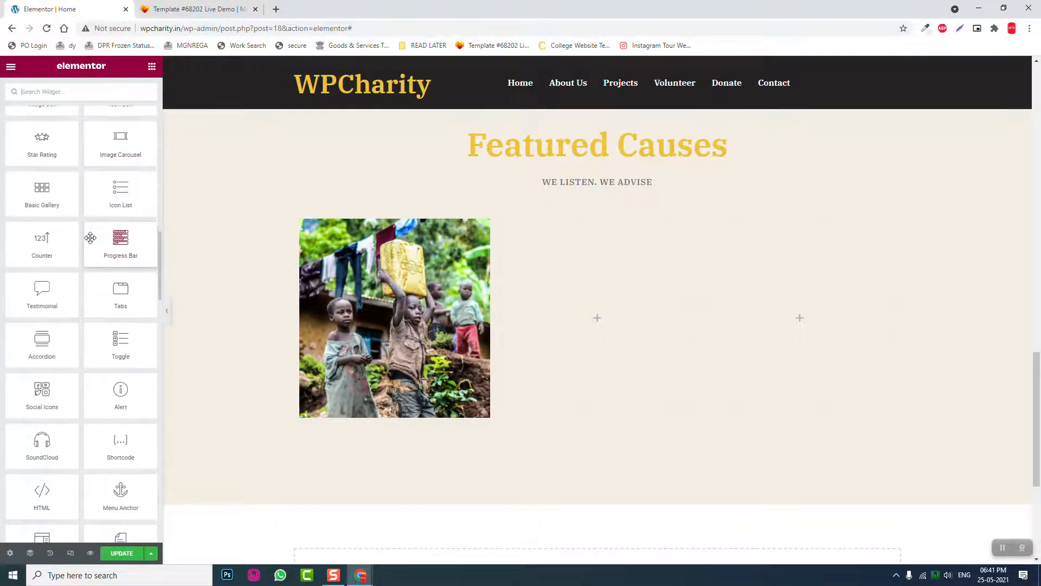
scroll(90, 237, "down", 1)
scroll(90, 238, "down", 3)
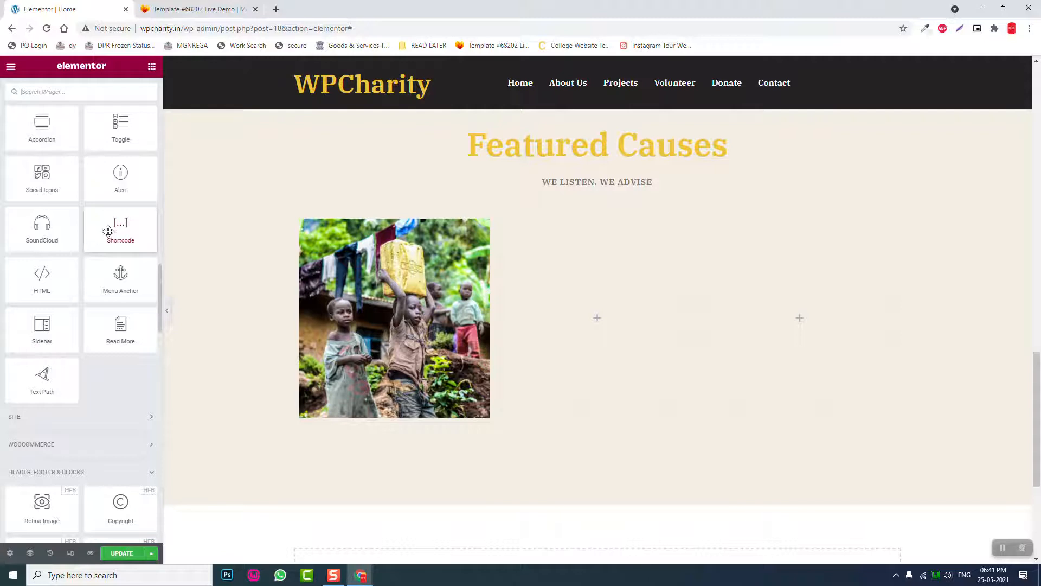
scroll(59, 295, "up", 3)
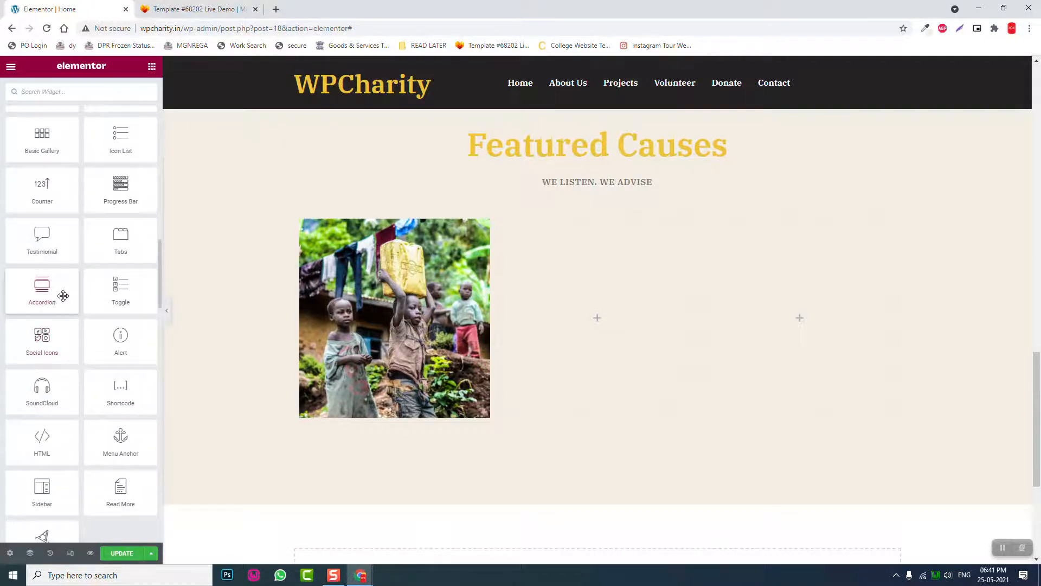
scroll(64, 293, "down", 5)
scroll(64, 292, "down", 5)
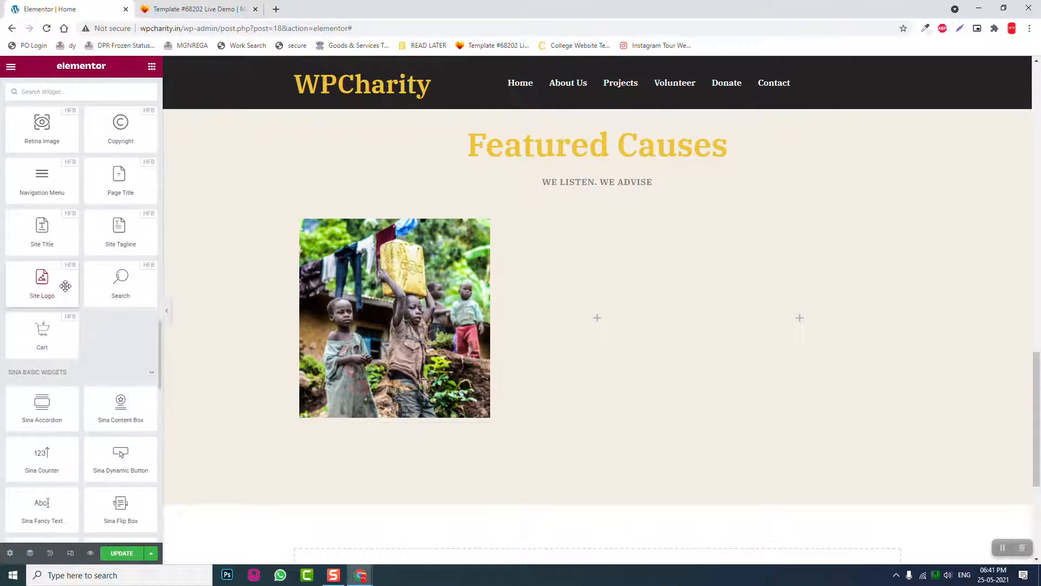
scroll(66, 282, "down", 4)
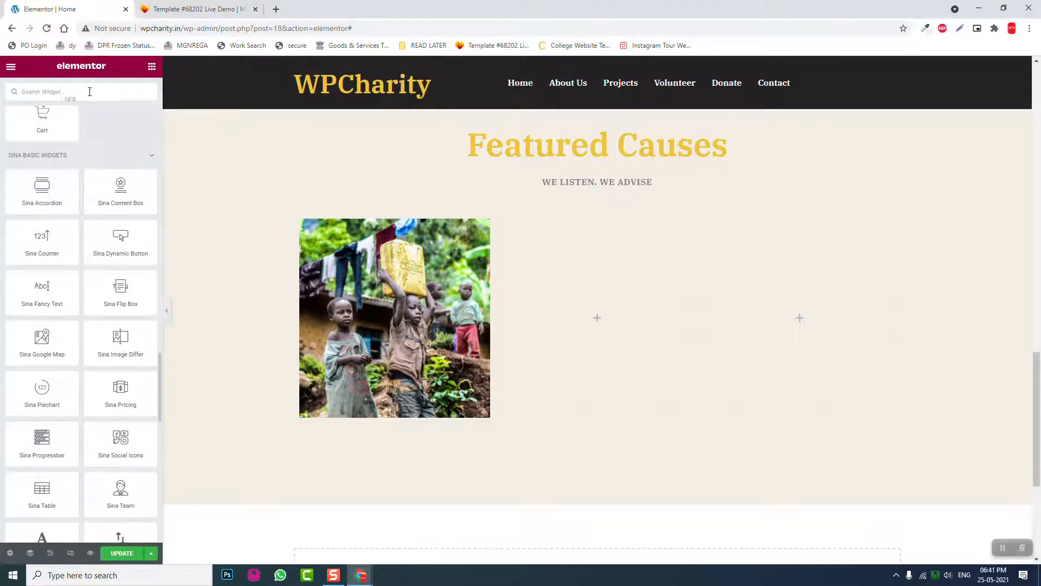
type("coun")
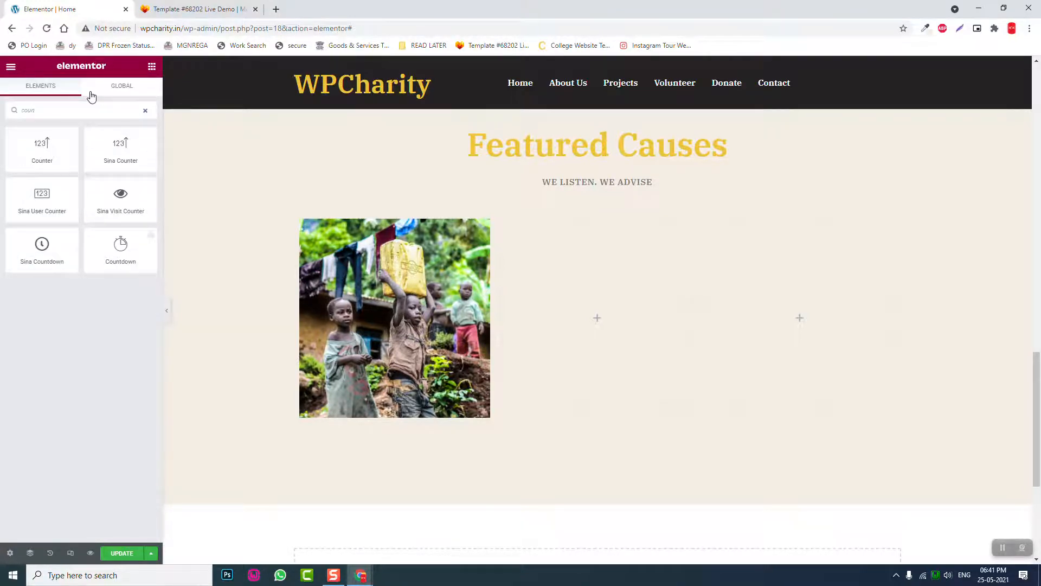
- Place a Counter widget under the cause photo and give it the number prefix 'Raised:'
left_click_drag(76, 163, 410, 401)
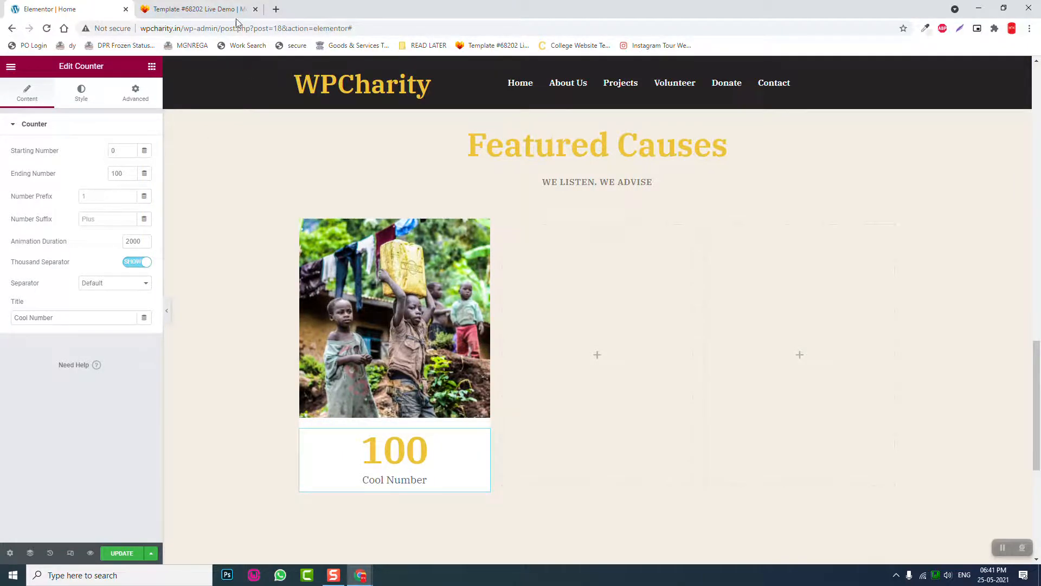
left_click(198, 9)
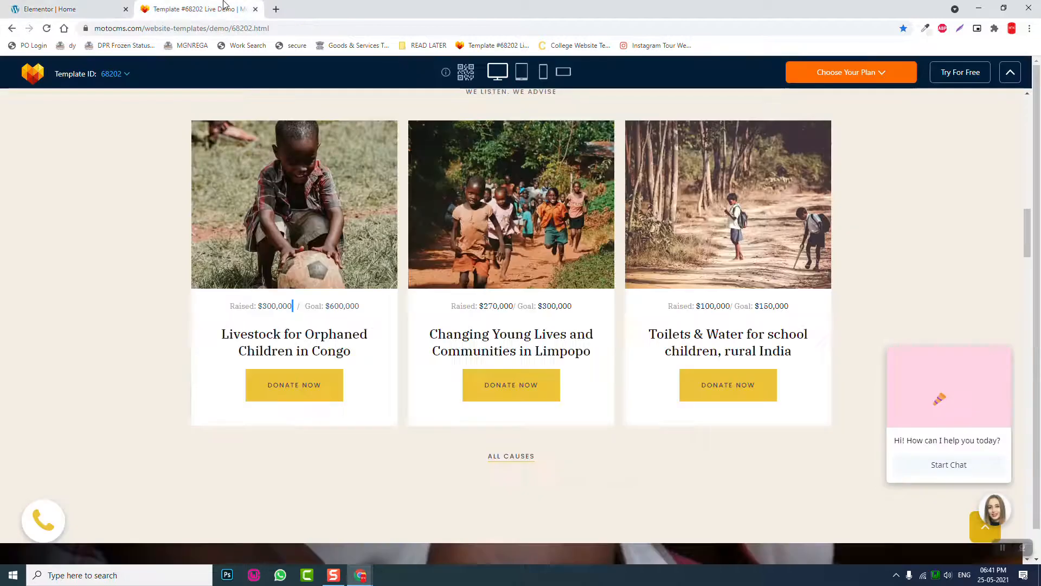
left_click(85, 6)
left_click(109, 196)
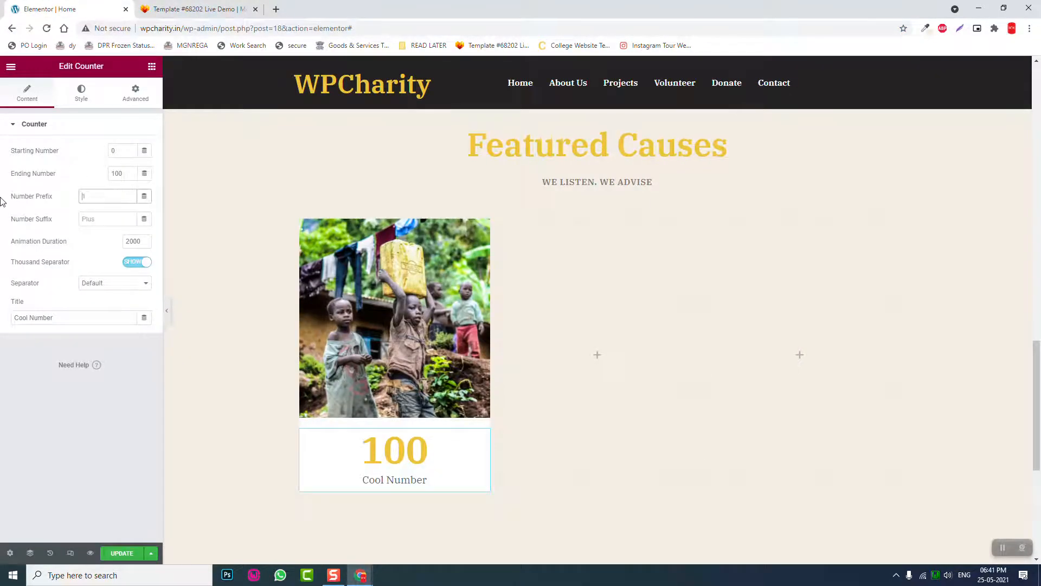
type("Rasied")
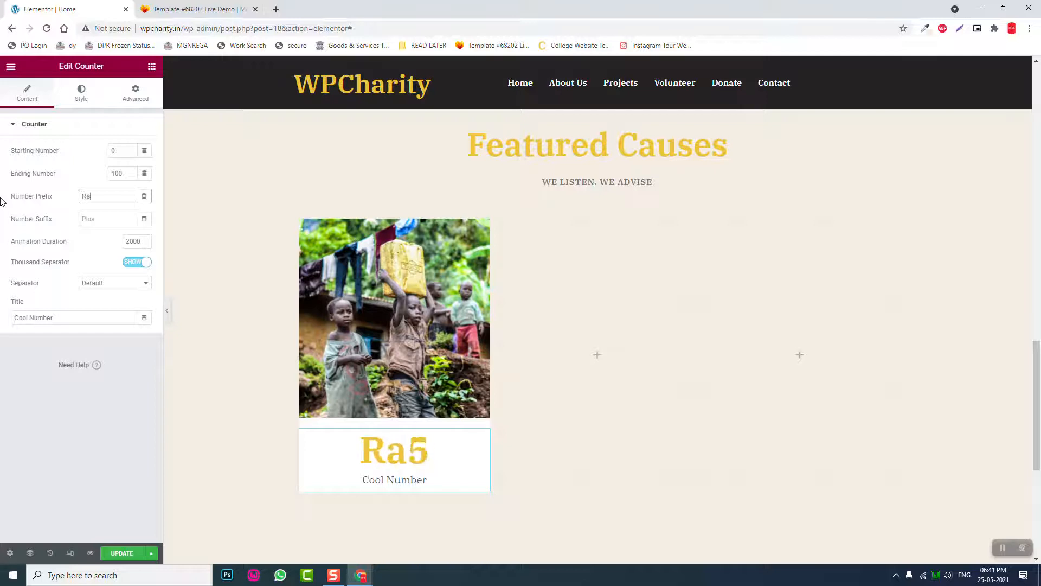
key("BackSpace")
key("BackSpace")
key("BackSpace")
key("BackSpace")
type("ised")
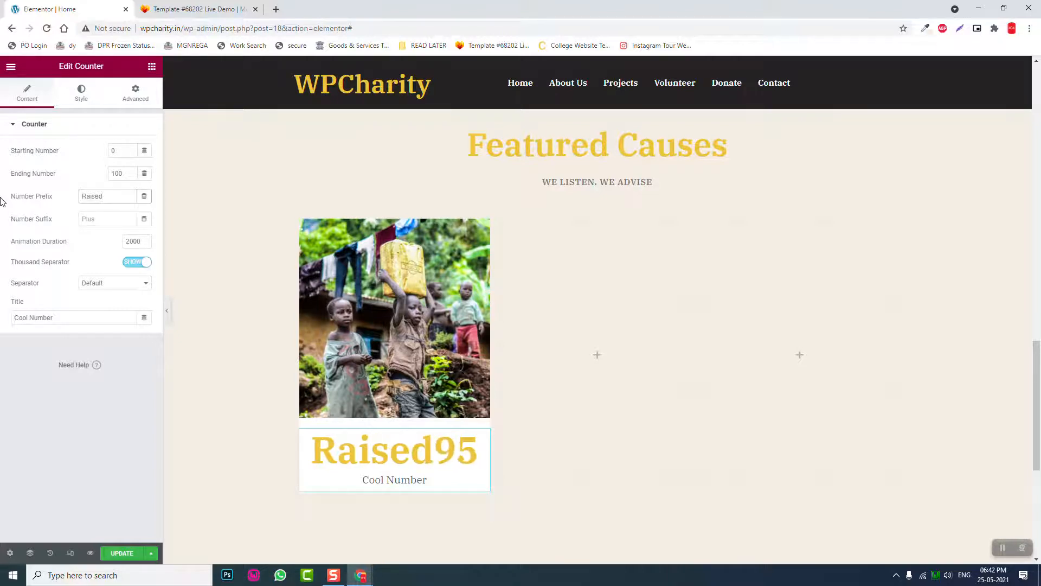
type(":")
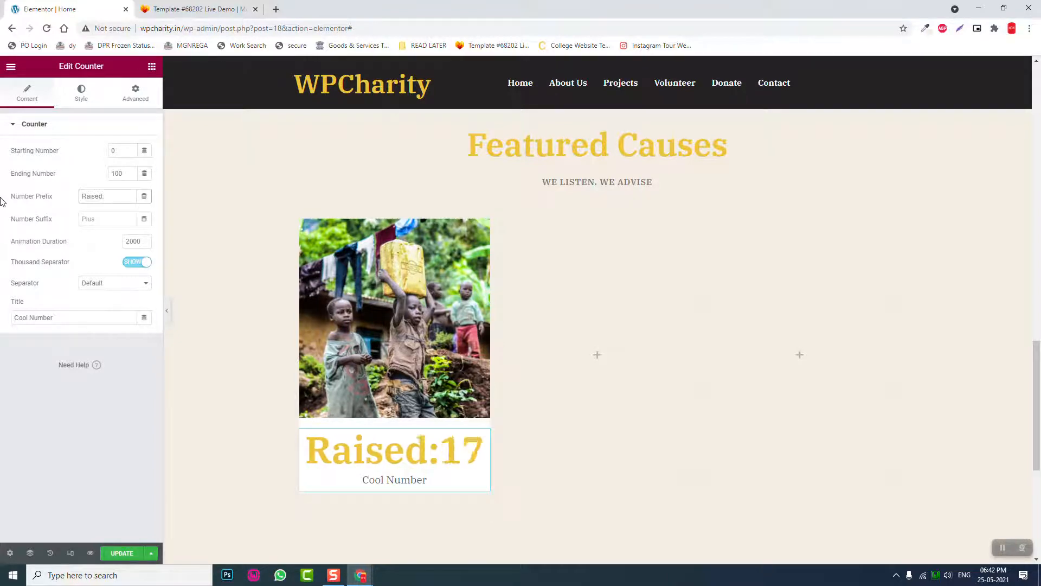
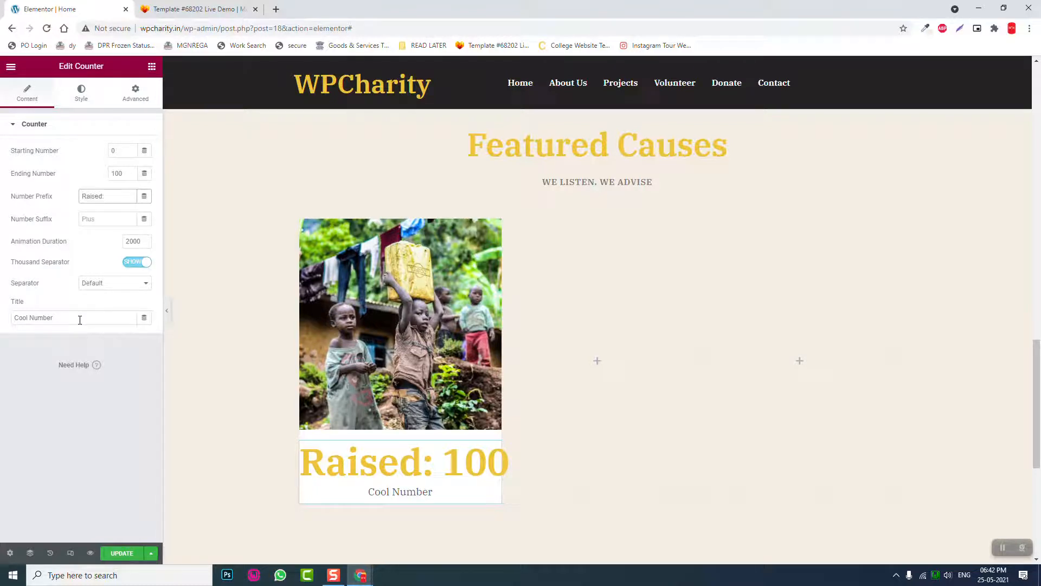
- Replace the counter's 'Cool Number' title with 'Goal: 1,00,000'
left_click_drag(80, 320, 2, 322)
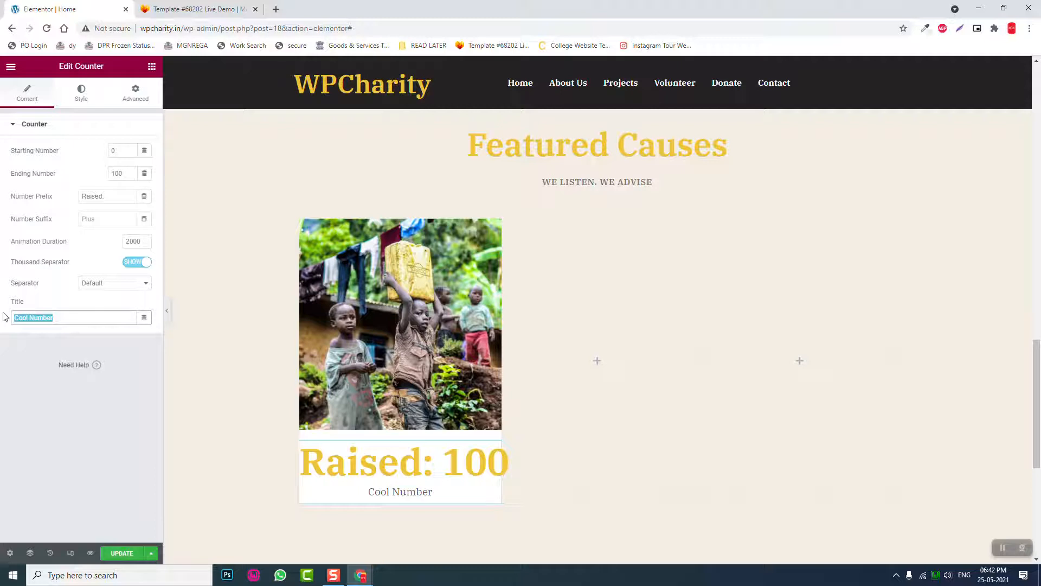
type("G")
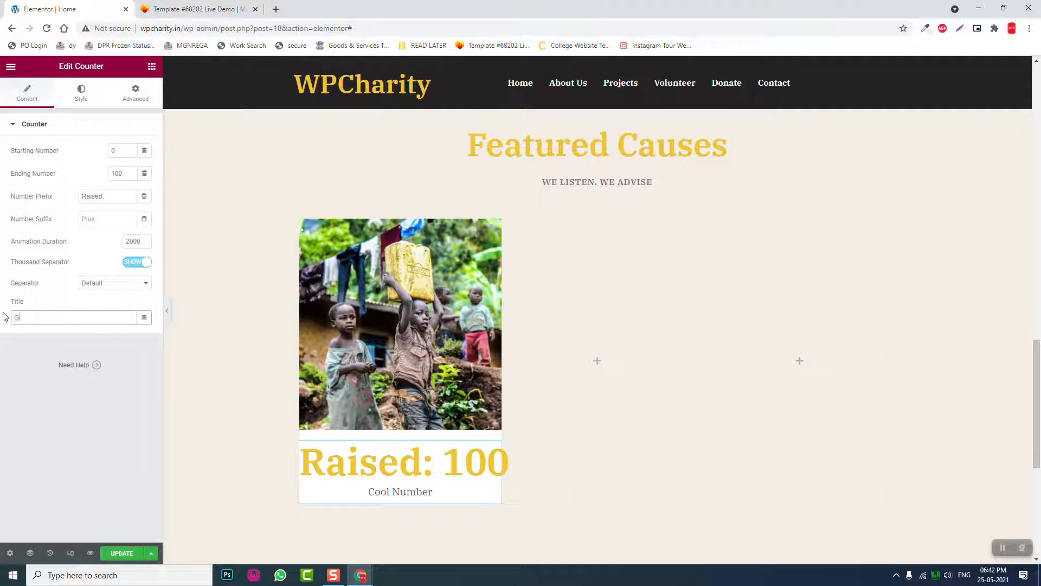
type("oal:")
type("1")
type(",00,000")
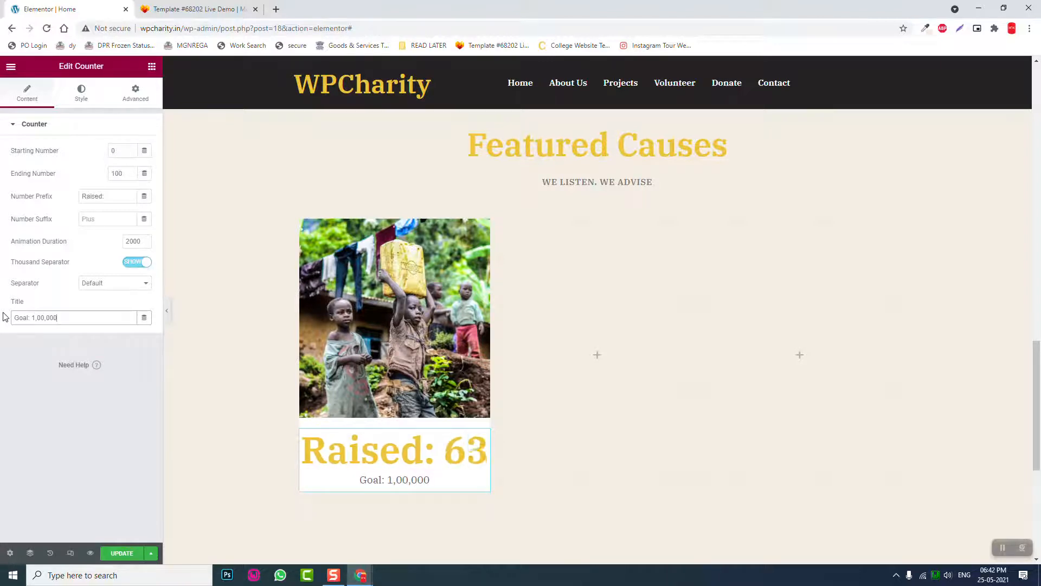
- After checking the template demo, set the counter number's typography size to 25px
left_click(82, 101)
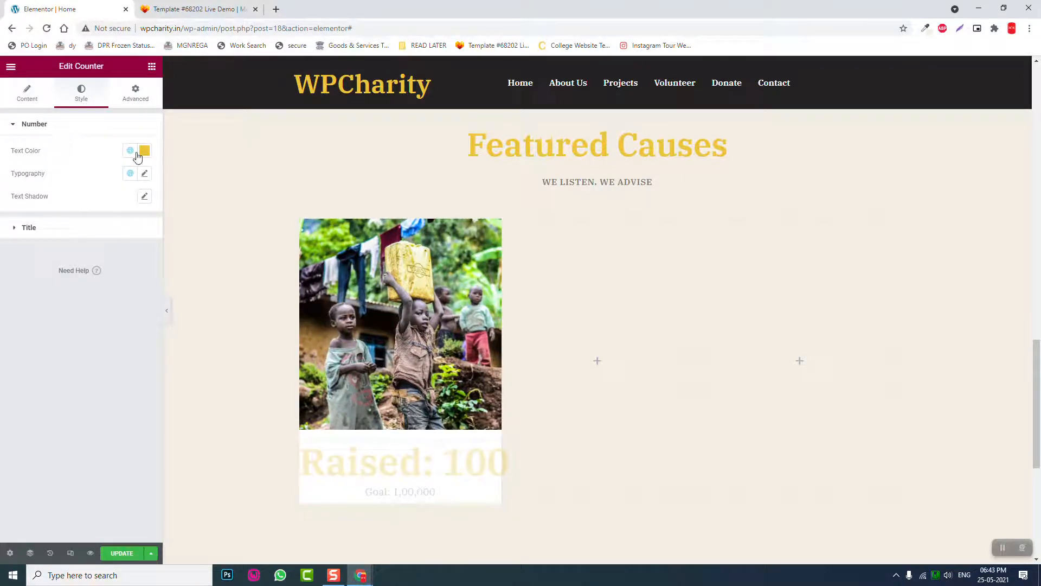
left_click(216, 8)
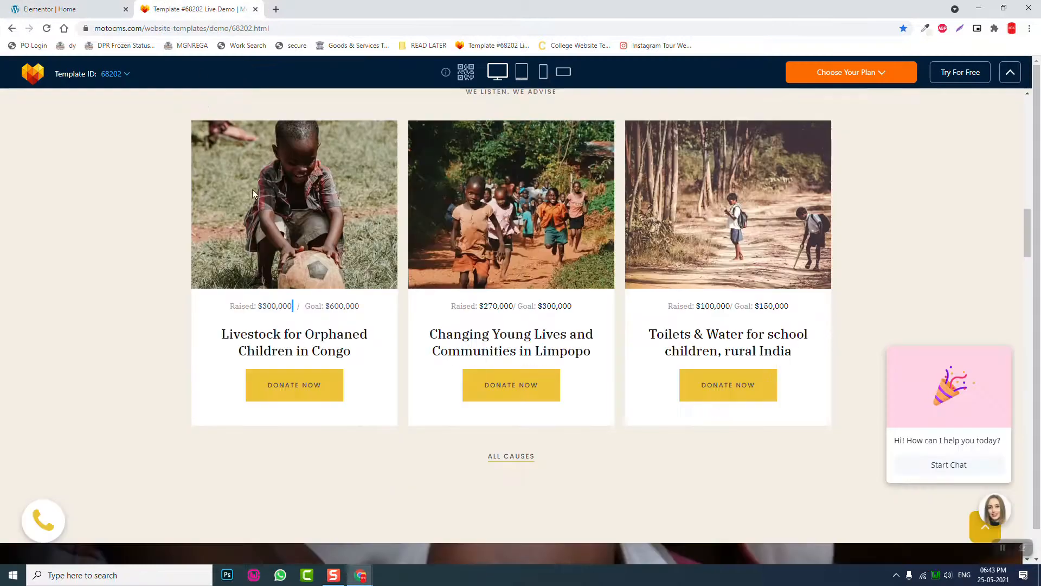
left_click(89, 7)
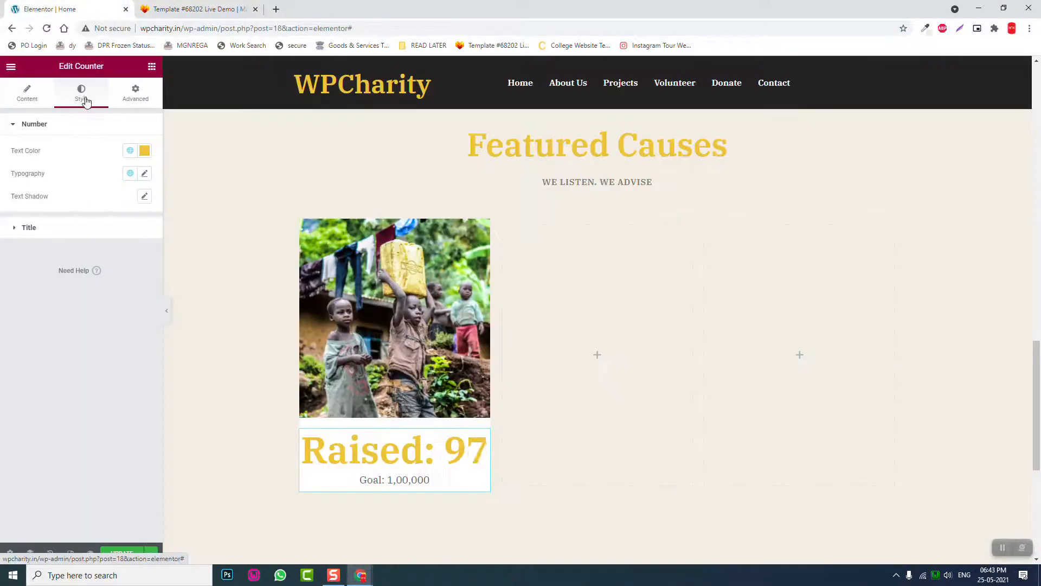
left_click(144, 175)
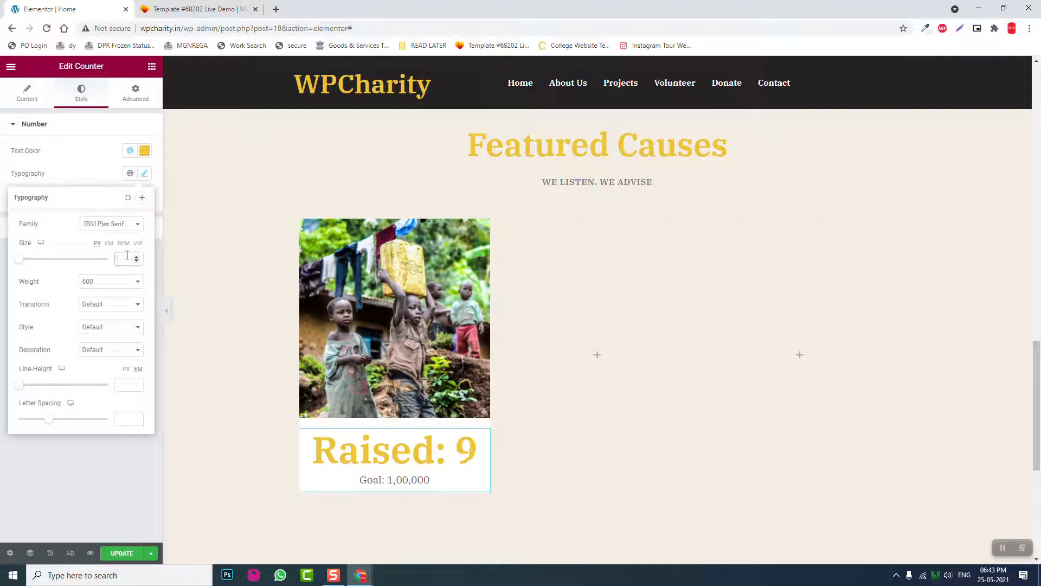
type("20")
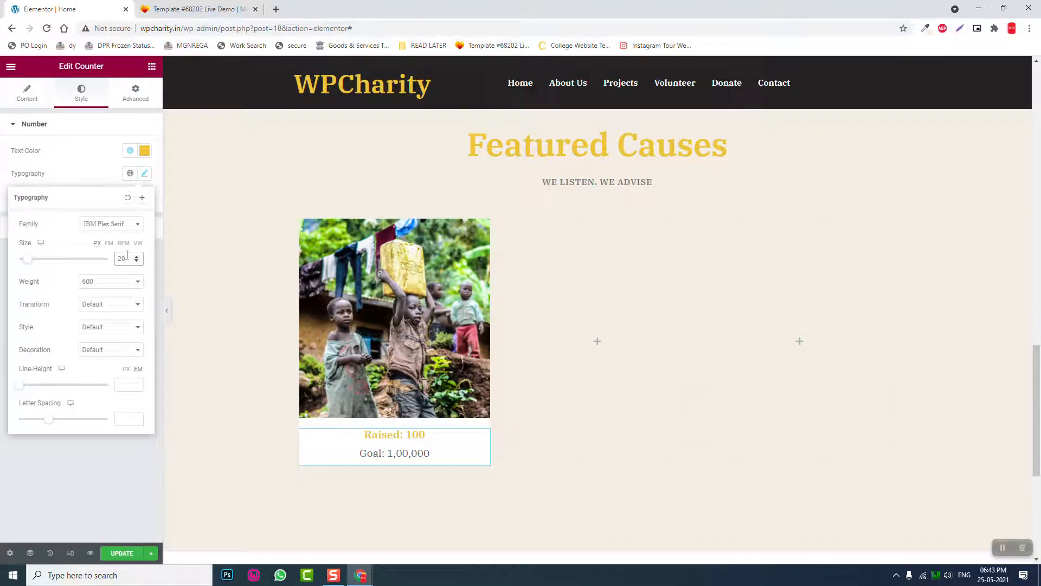
left_click_drag(127, 258, 72, 265)
type("25")
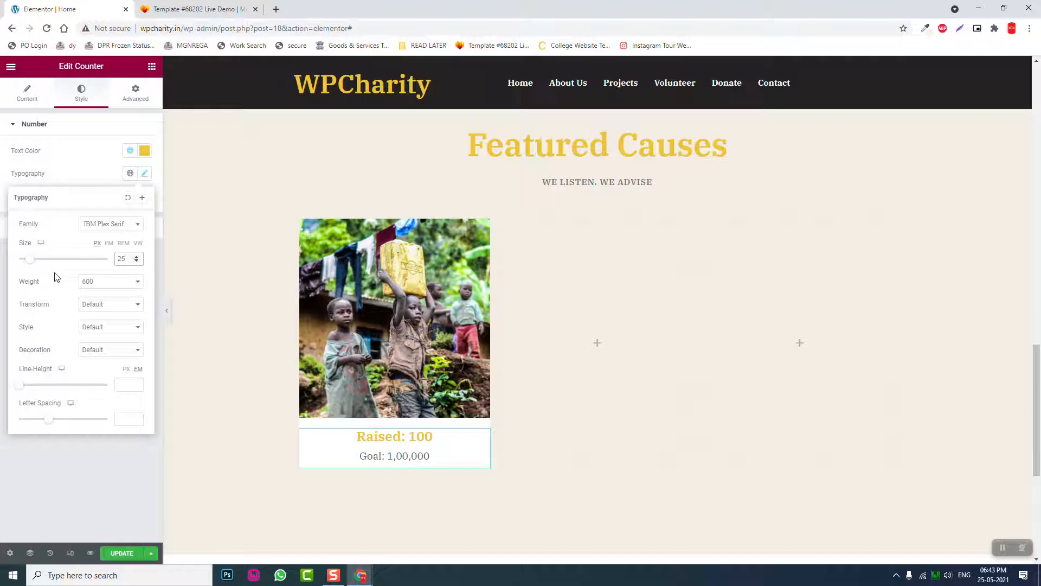
left_click(83, 481)
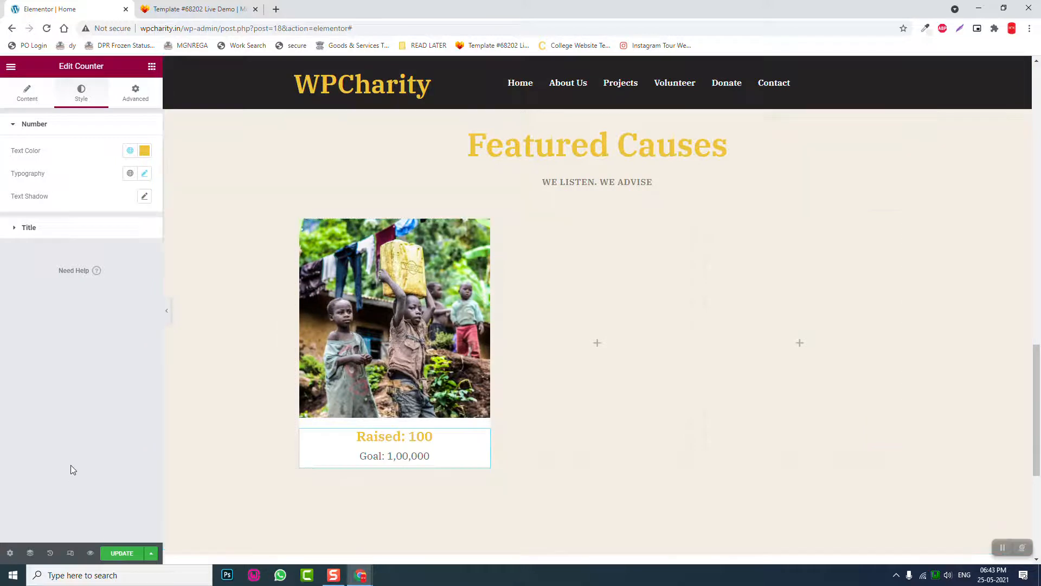
- Expand the counter's Title style settings and compare with the demo's cause cards
left_click(96, 237)
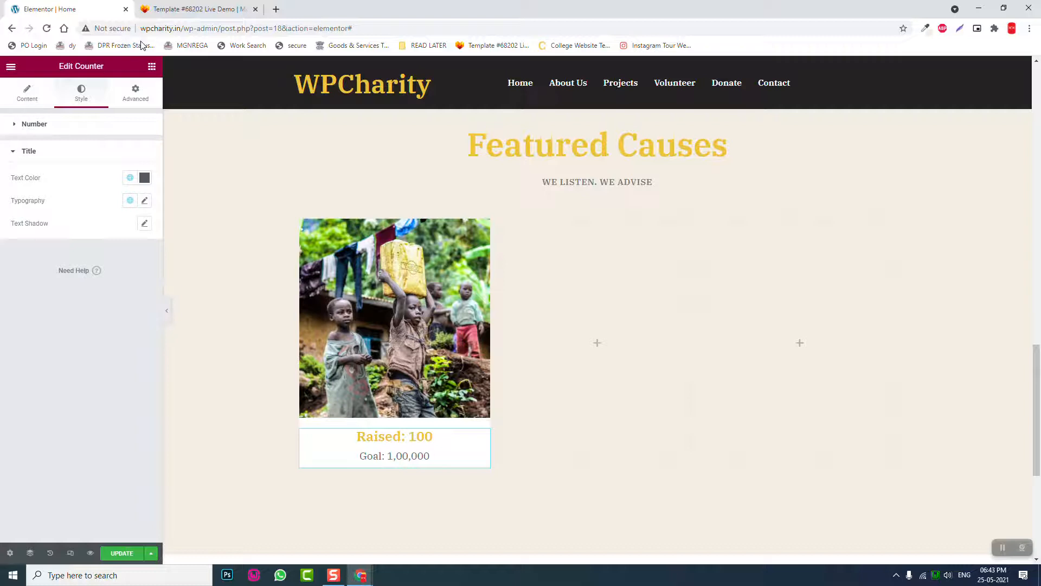
left_click(163, 9)
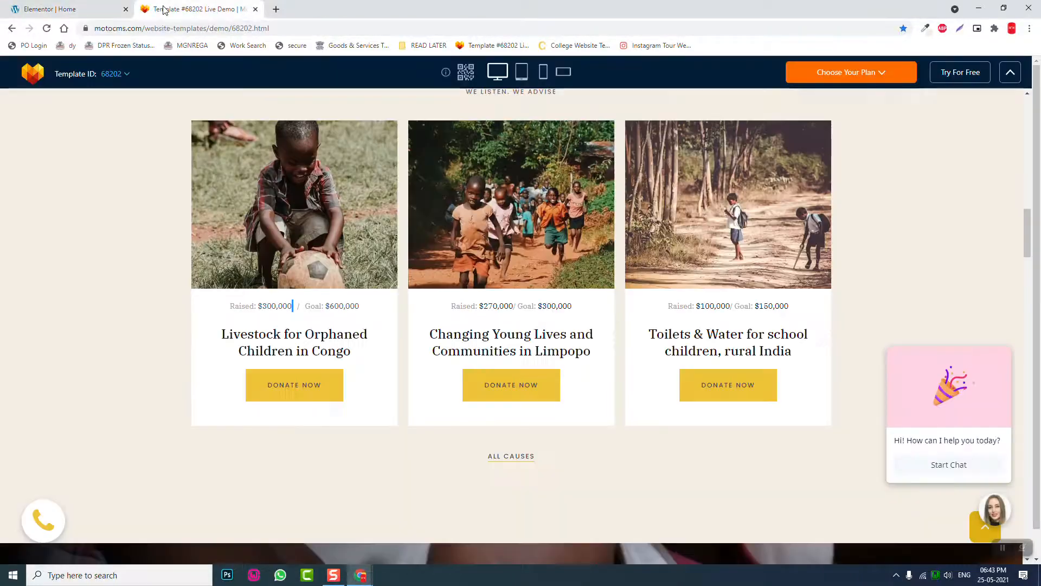
left_click(94, 8)
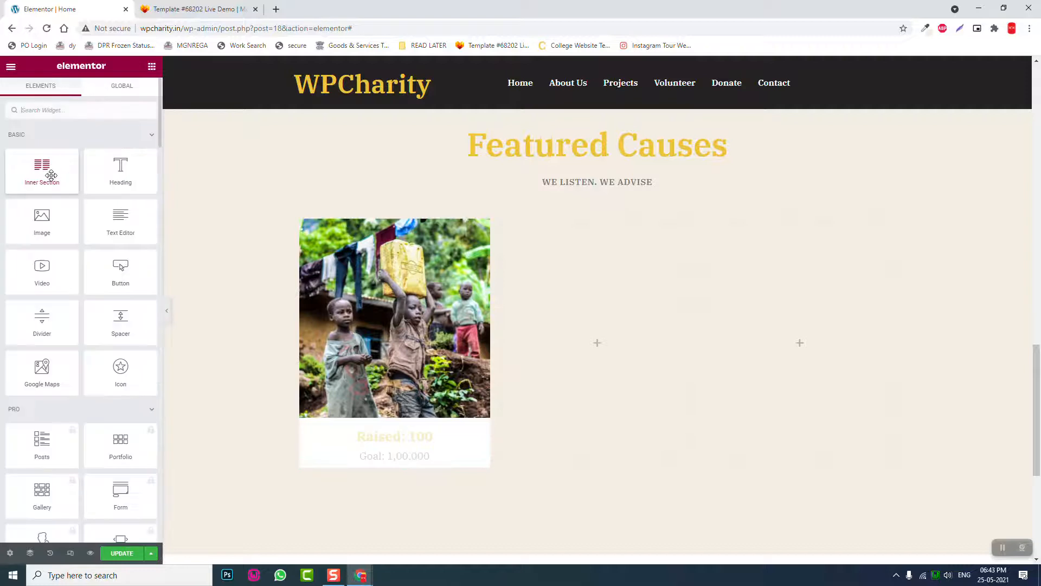
- Drop a Heading widget below the counter, centred and set to H4
left_click_drag(109, 168, 381, 456)
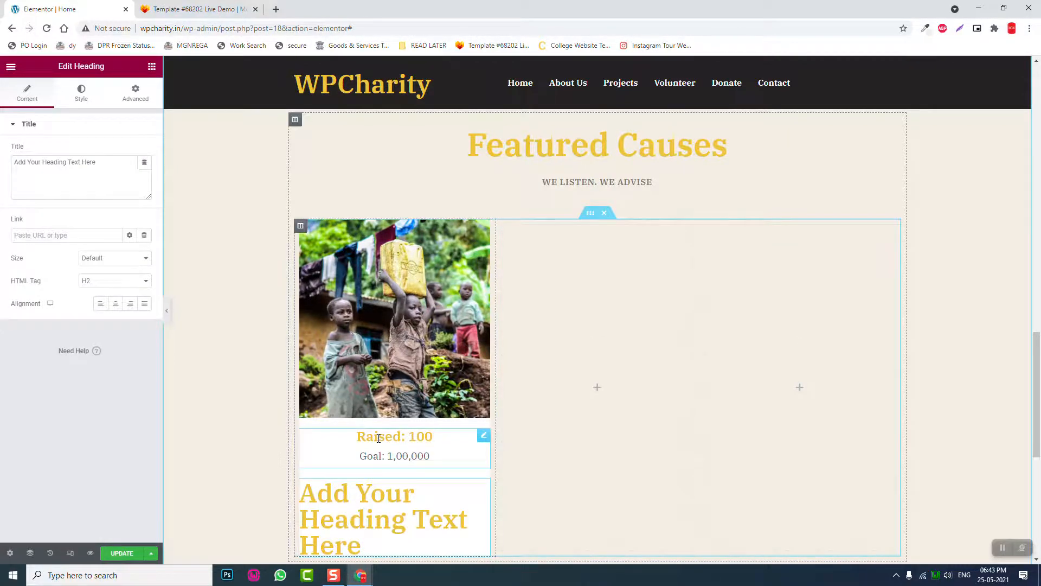
scroll(379, 437, "down", 1)
left_click(116, 304)
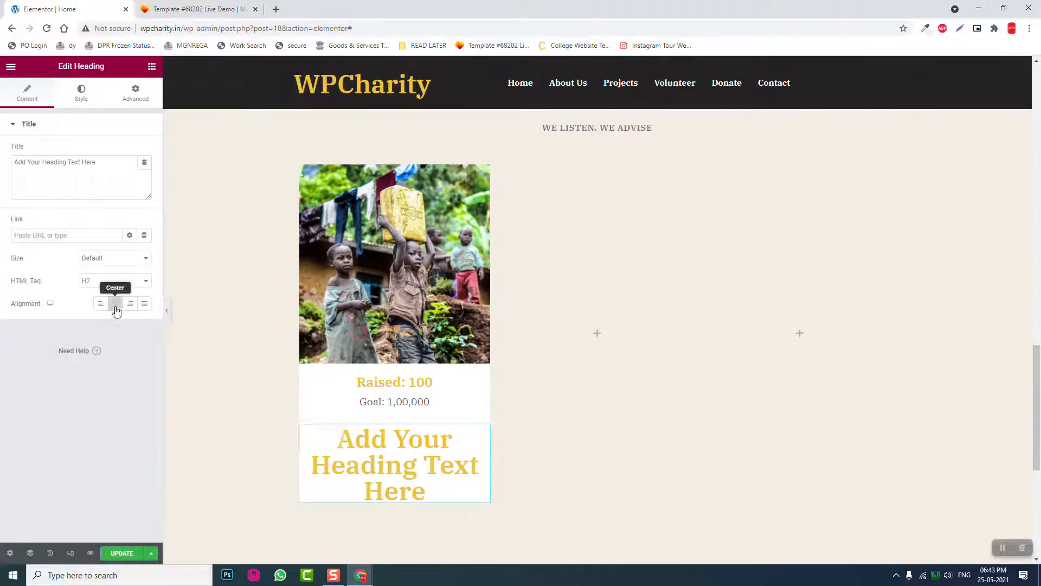
left_click(103, 283)
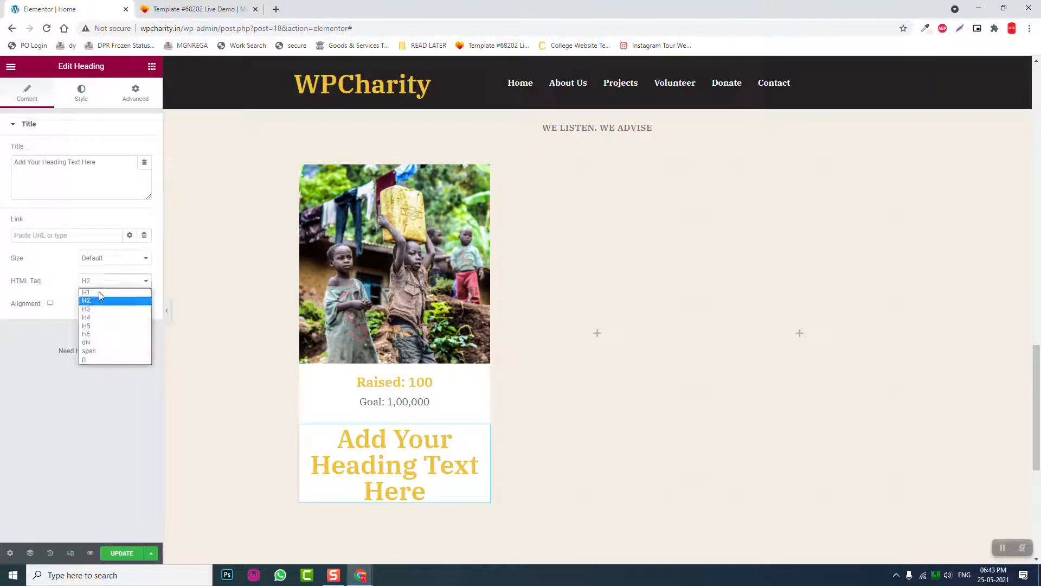
left_click(97, 318)
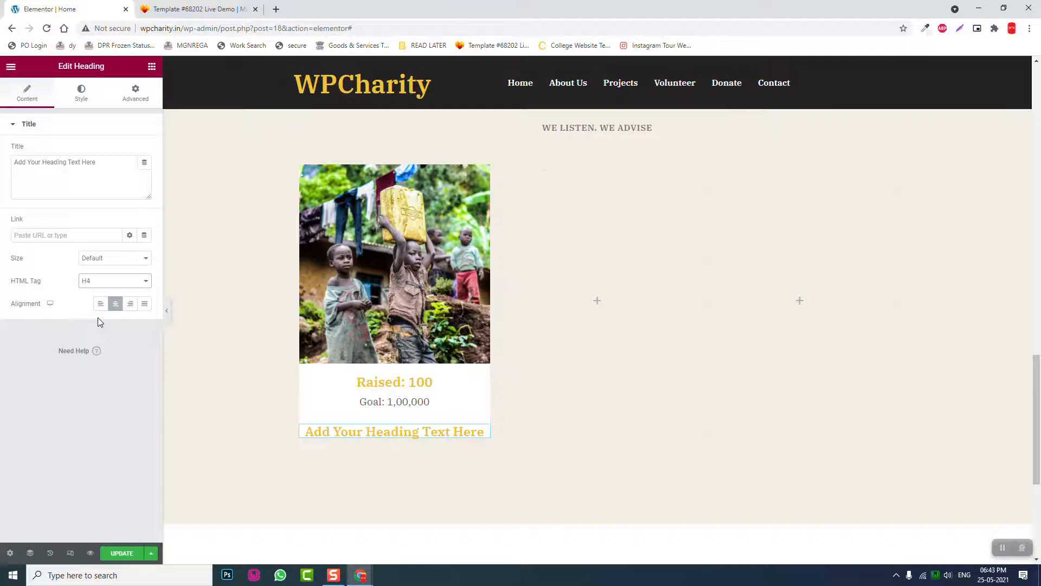
- Title the heading 'Freedom From Hunger' and add a Button widget beneath it
left_click_drag(117, 163, 2, 151)
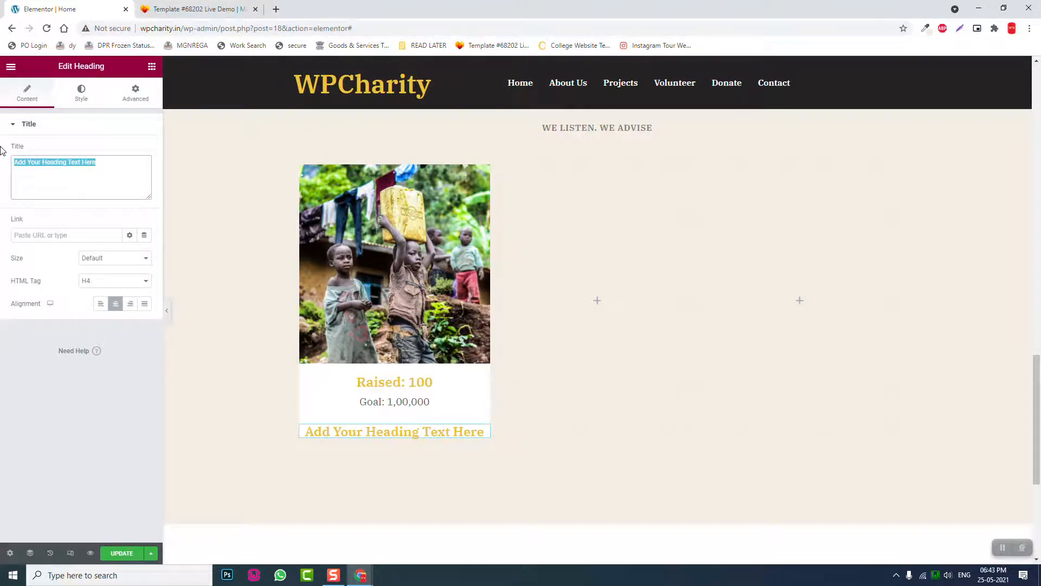
type("FREE")
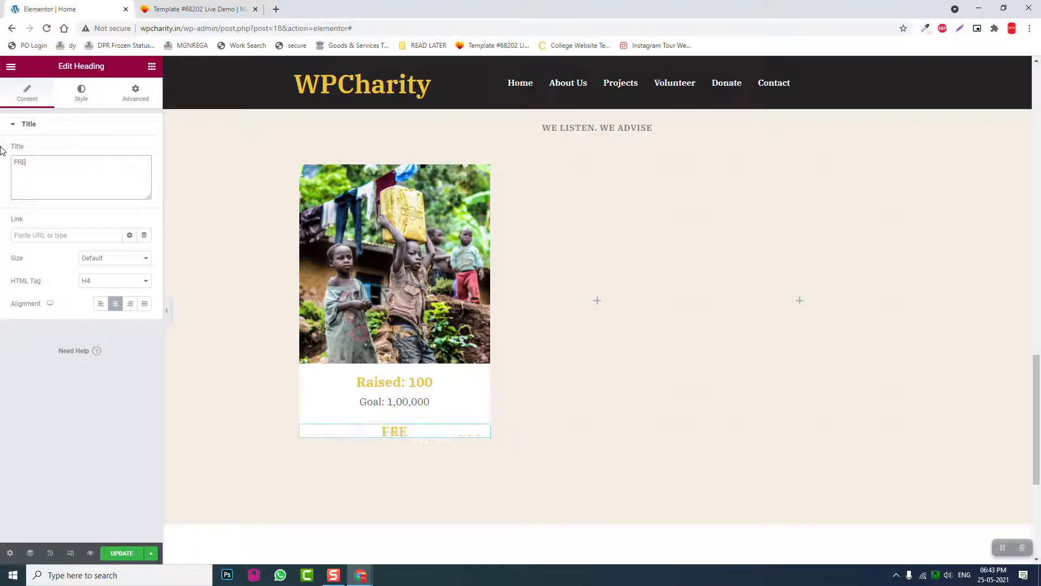
key("BackSpace")
key("BackSpace")
key("BackSpace")
type("reedom For")
key("BackSpace")
key("BackSpace")
key("BackSpace")
type("f")
key("BackSpace")
type("From ")
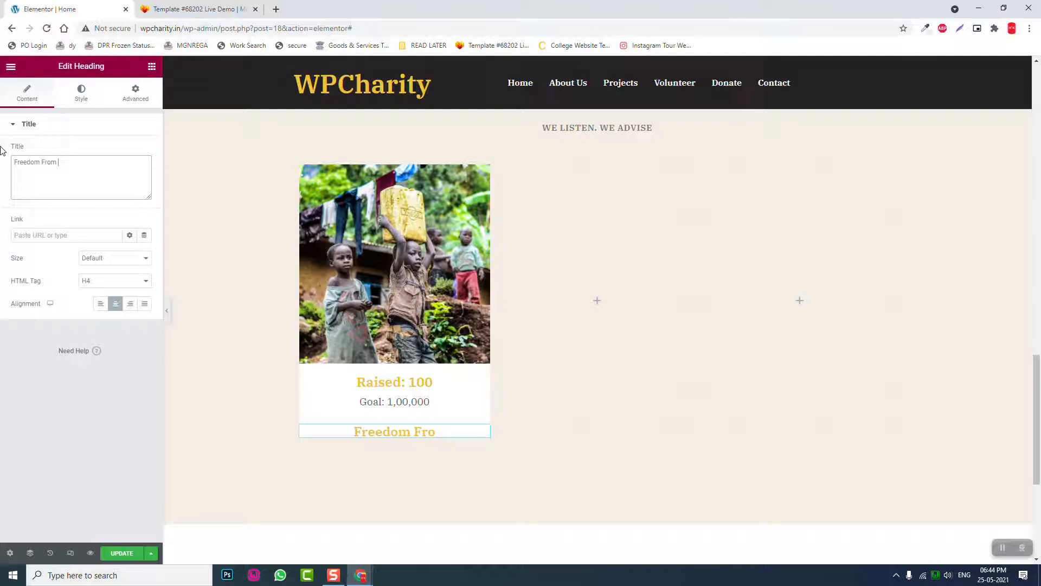
type("Hunger")
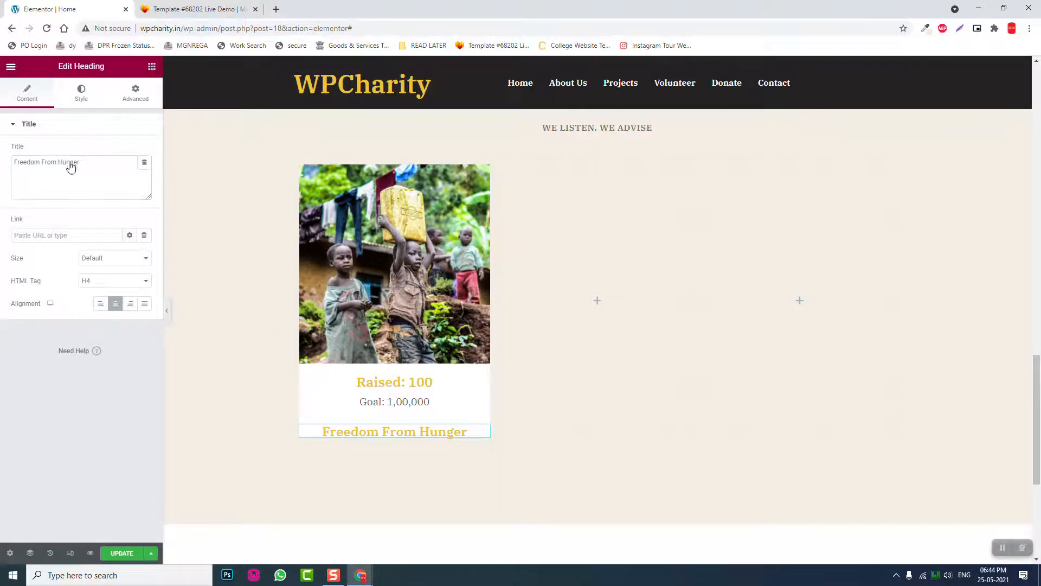
left_click_drag(120, 269, 391, 430)
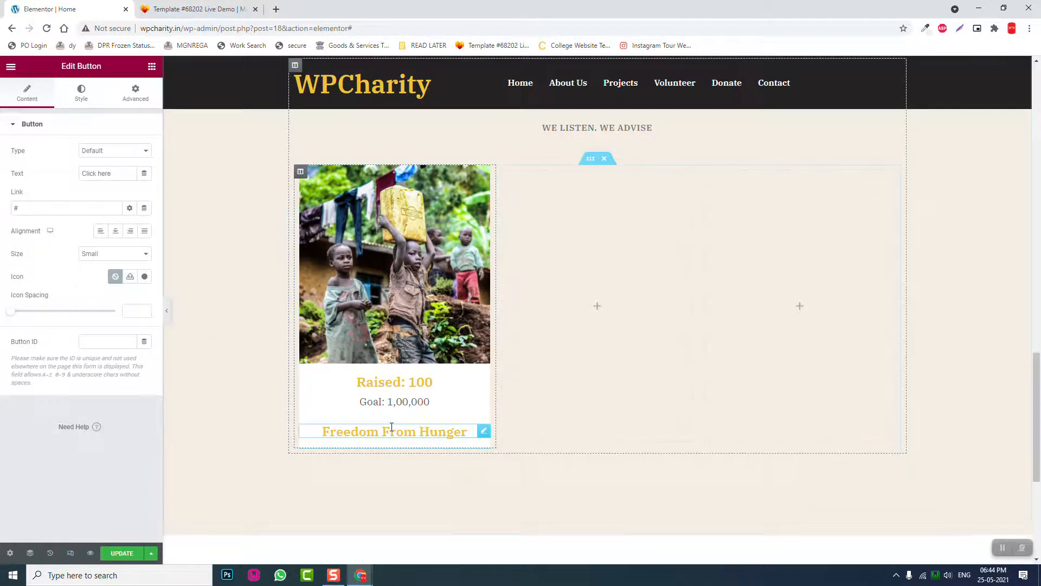
- Make the button centred and Large with the label 'DONATE NOW'
left_click(115, 231)
left_click(108, 253)
left_click(106, 290)
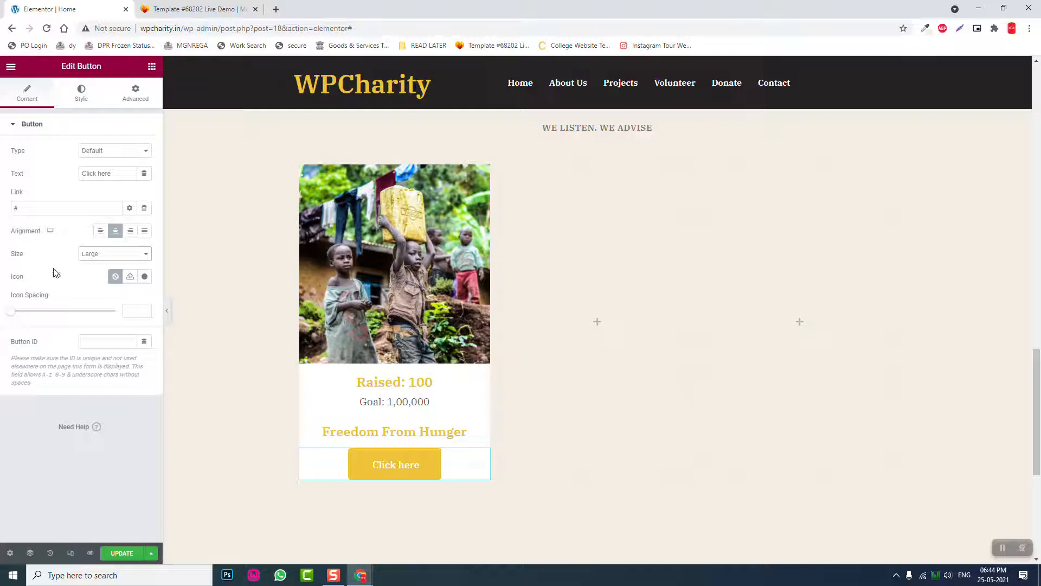
left_click_drag(117, 173, 2, 161)
type("DONATE  N")
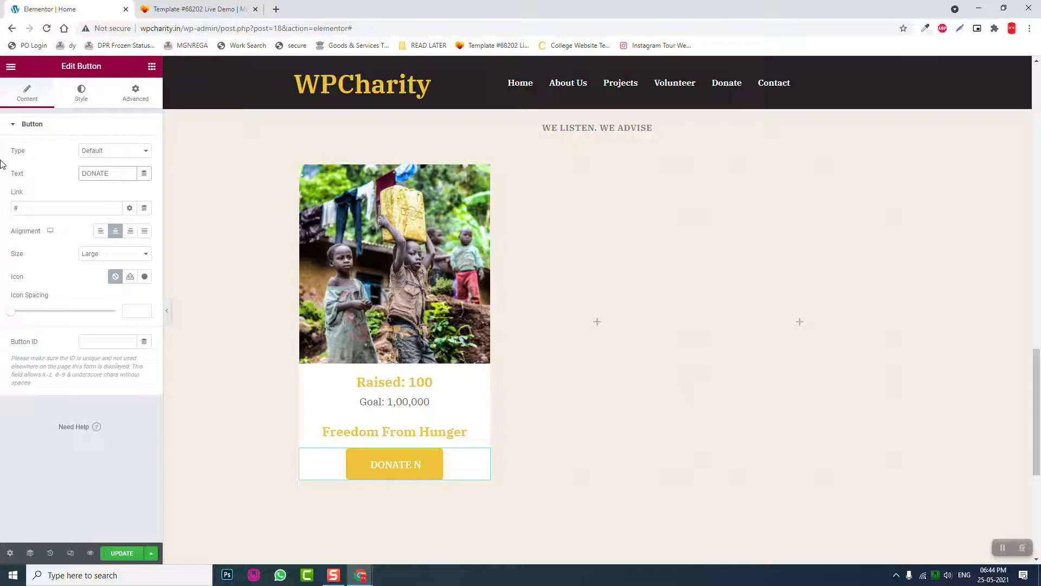
type("O")
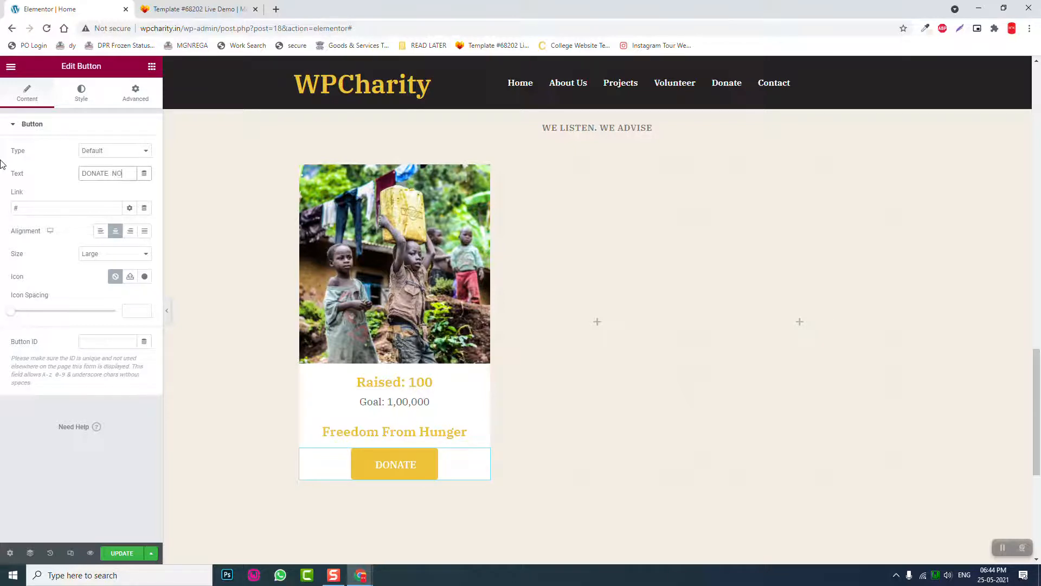
type("W")
- Link the DONATE NOW button to the Freedom From Hunger product
key("Tab")
key("BackSpace")
type("FREE")
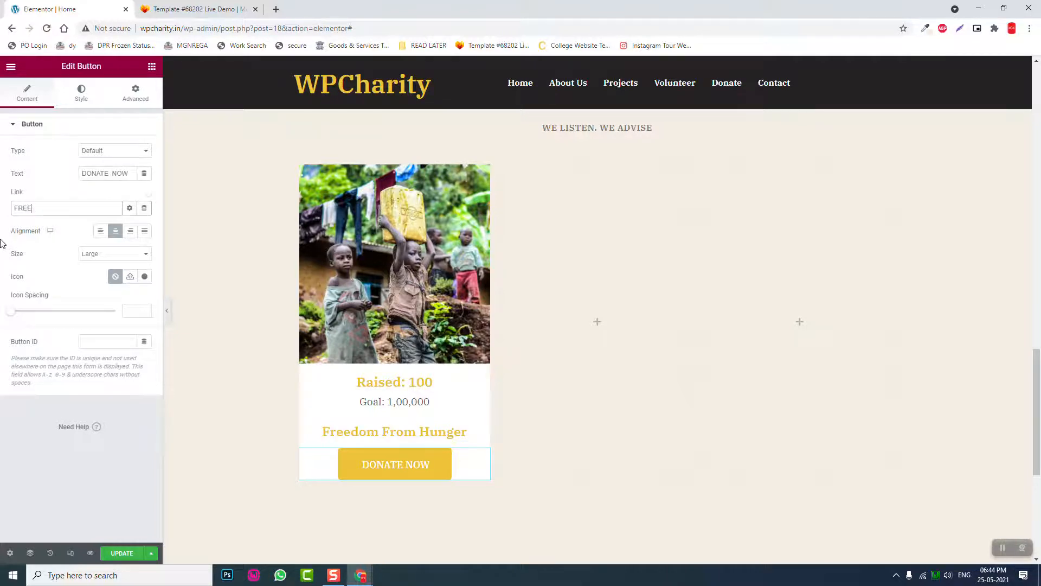
left_click(73, 254)
left_click(151, 66)
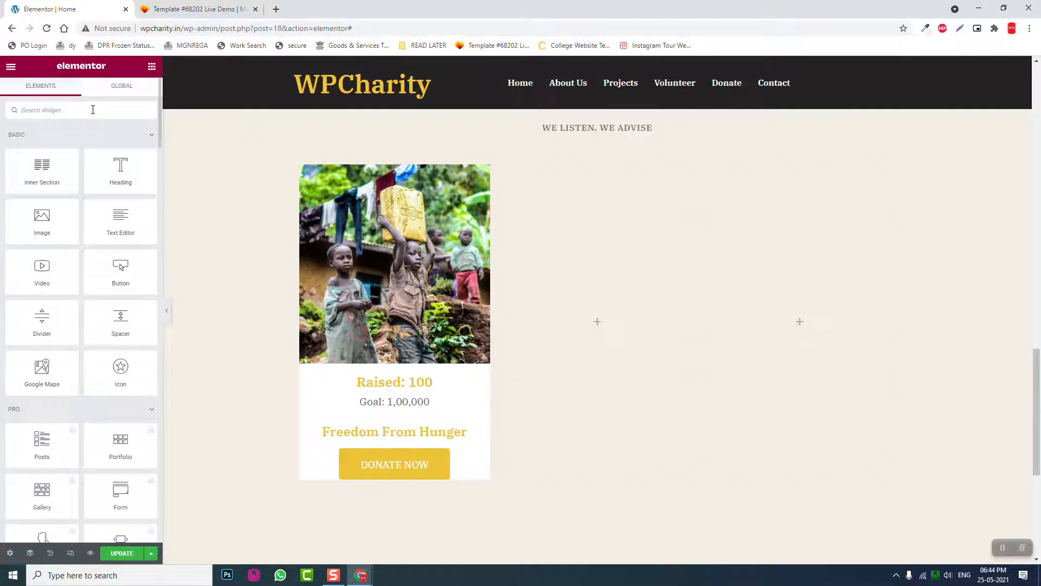
type("ADD")
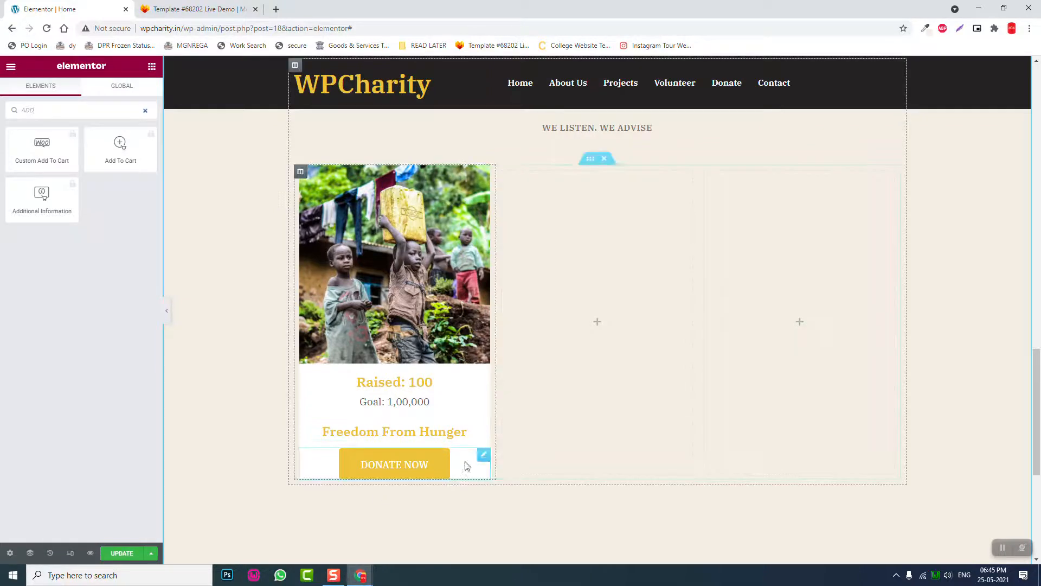
- Undo an accidental button move, then unlink the button's margins and set bottom to 40
left_click_drag(465, 465, 502, 455)
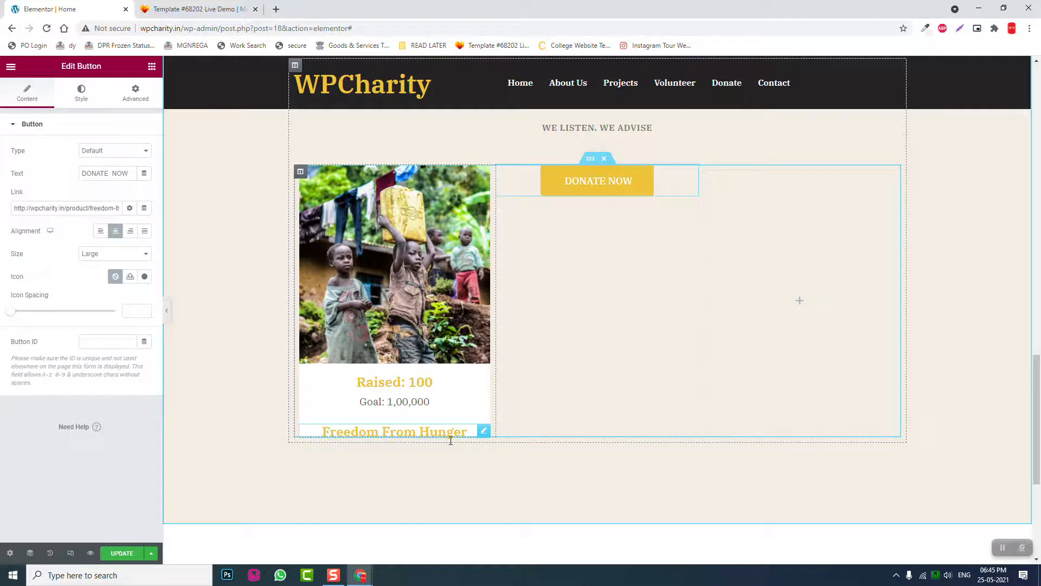
key("ctrl+z")
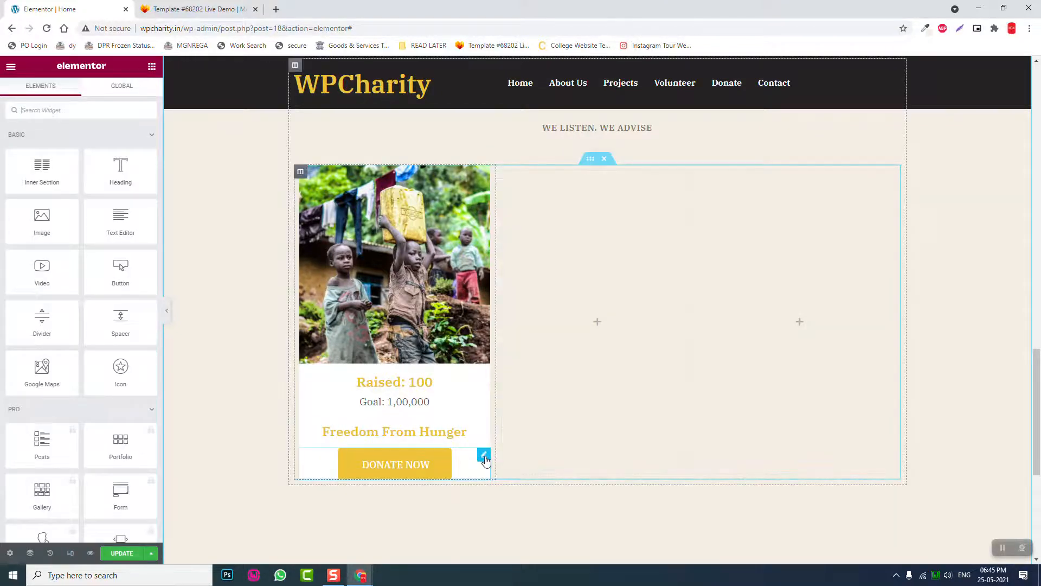
left_click(484, 457)
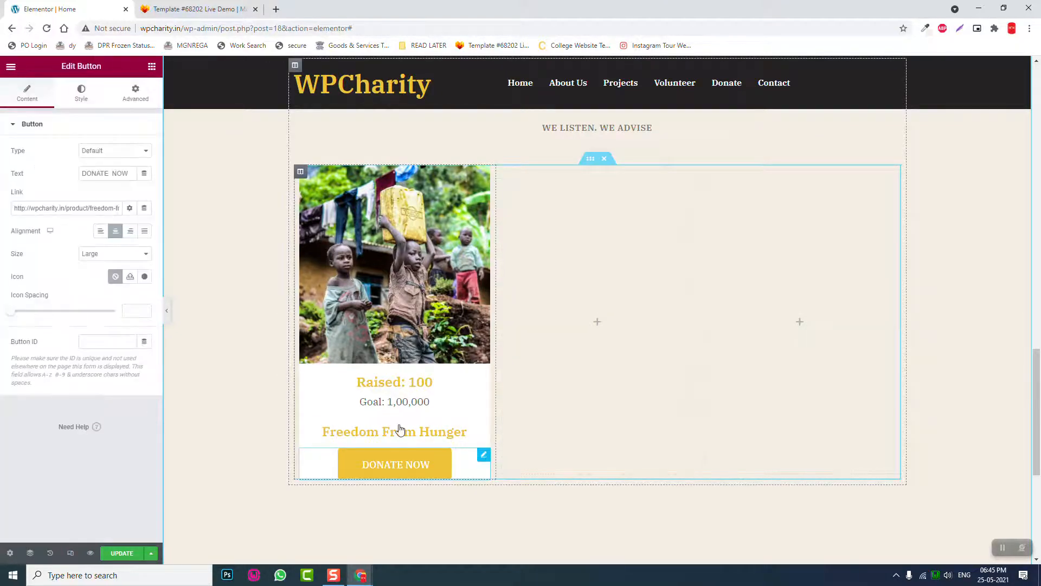
left_click(134, 95)
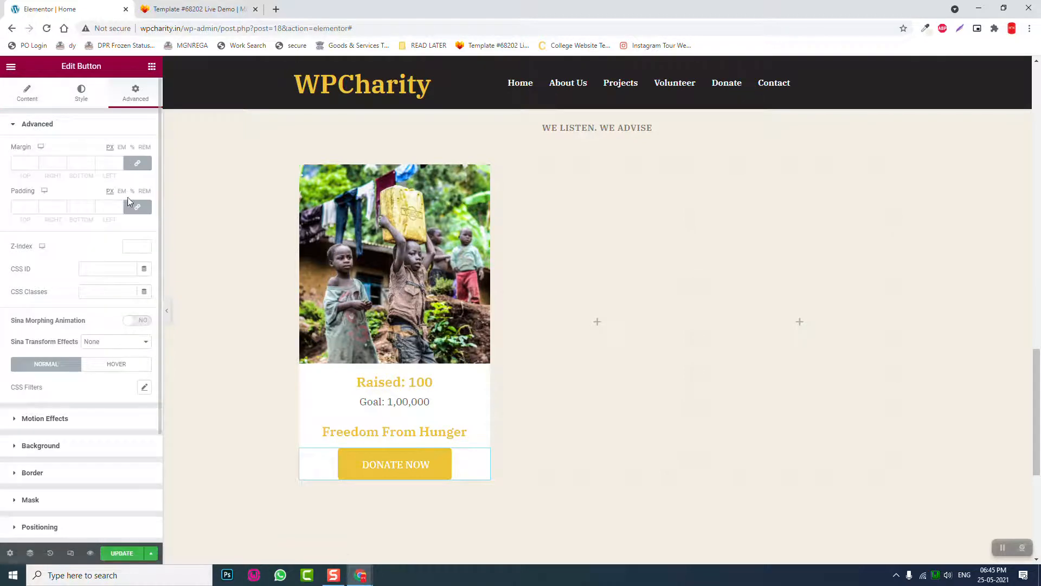
left_click(128, 168)
left_click(78, 163)
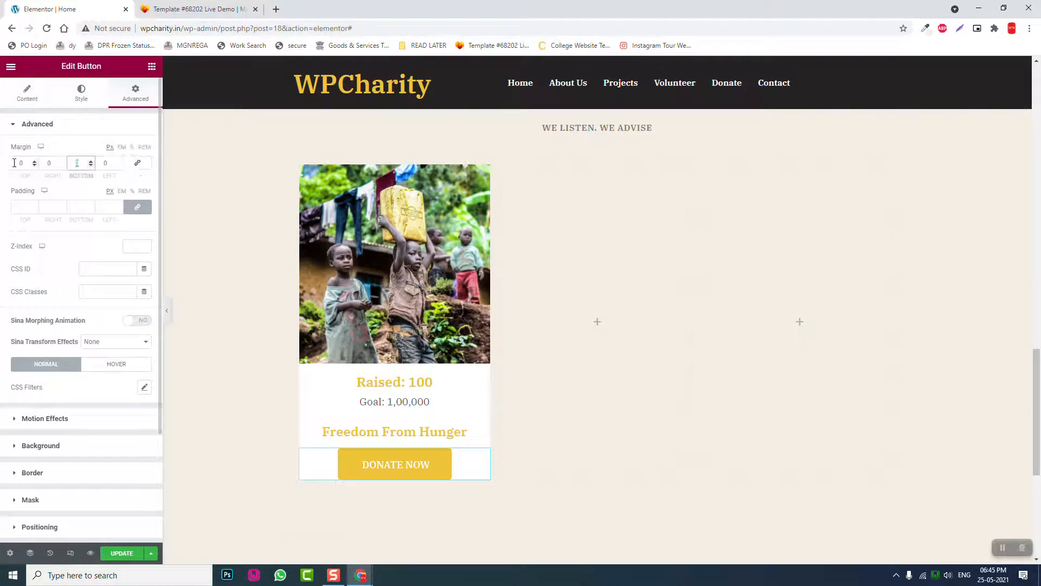
type("40")
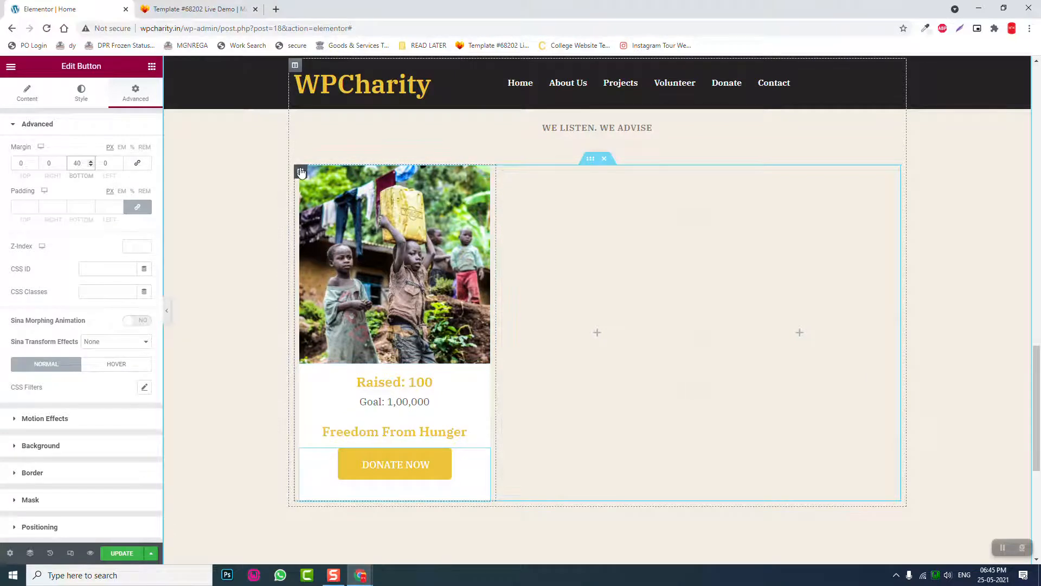
left_click(166, 309)
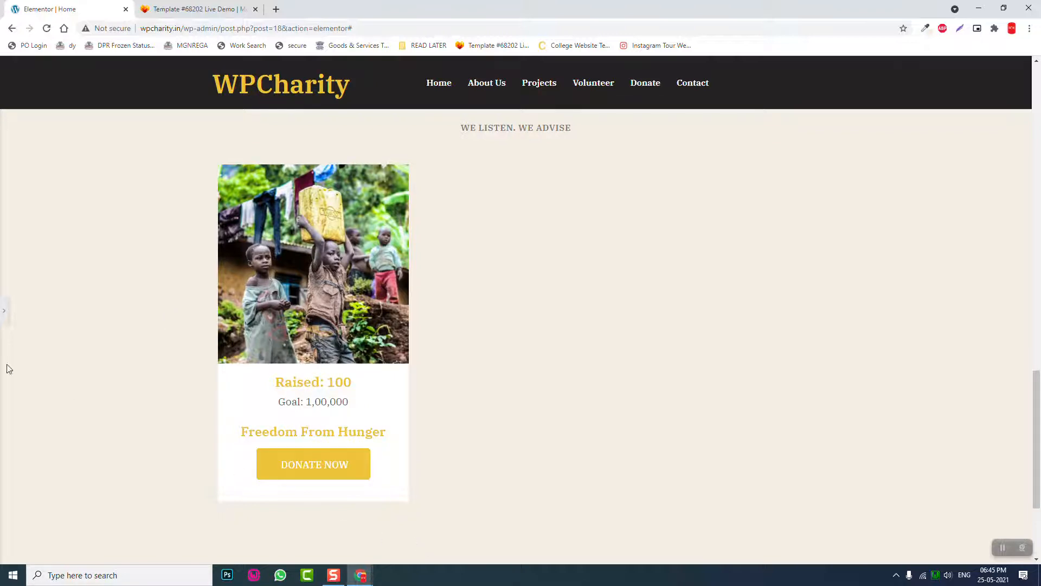
- Set the button's top margin to 20 and preview the card's spacing
left_click(3, 311)
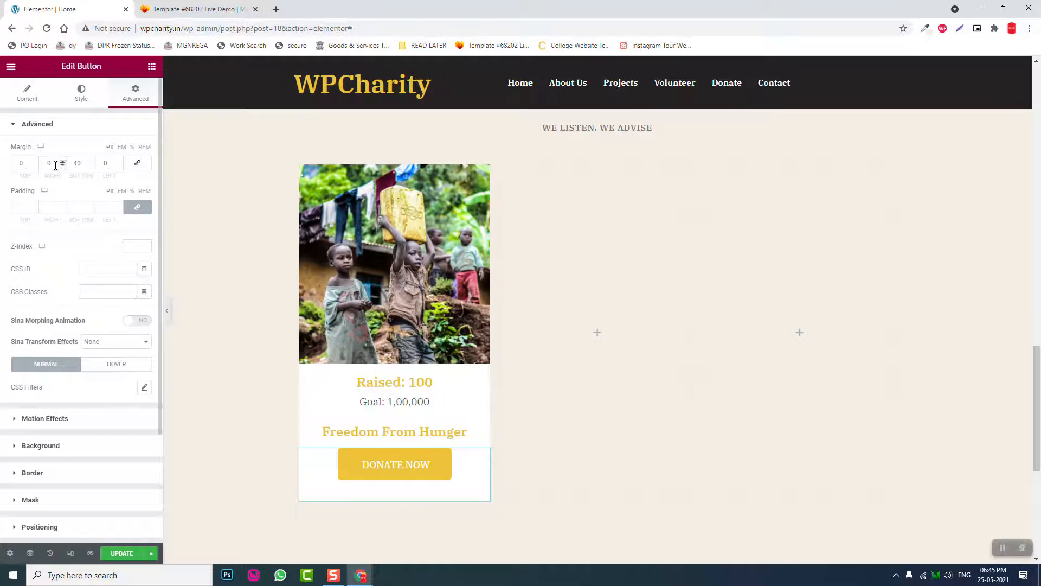
left_click(23, 162)
type("20")
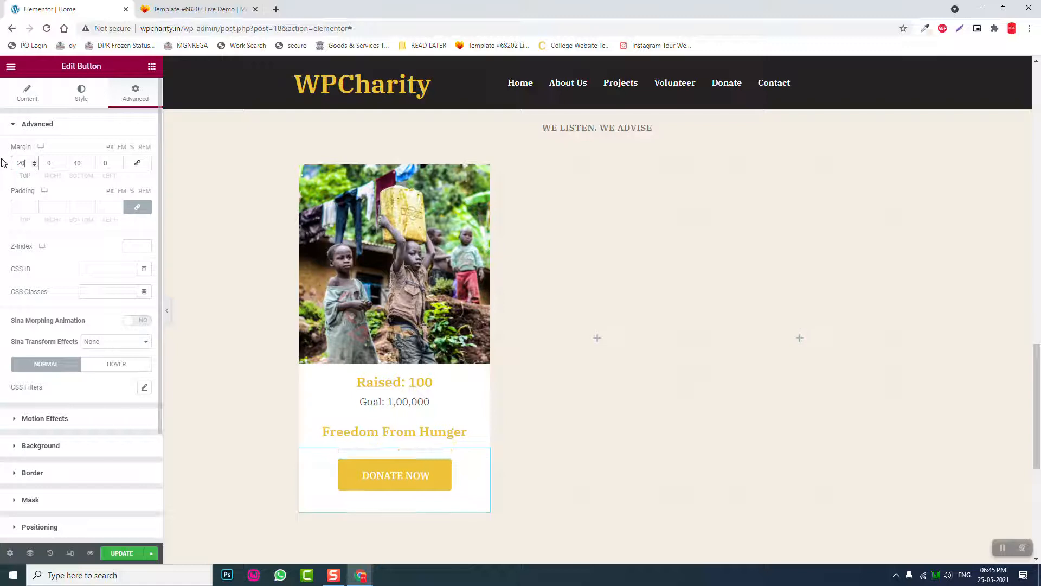
left_click(167, 312)
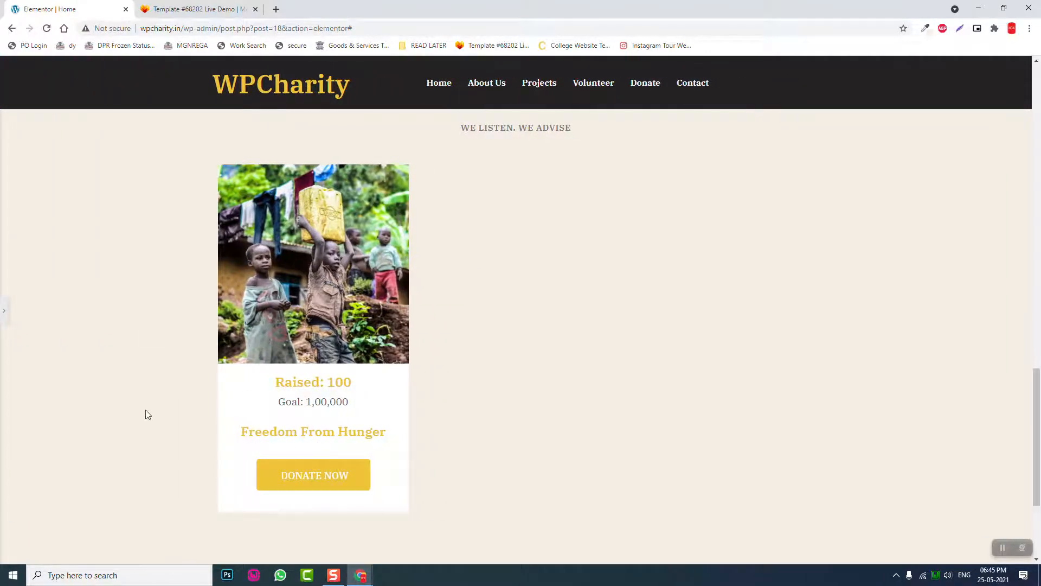
scroll(142, 403, "up", 2)
scroll(141, 403, "down", 2)
- Swap the card photo for pexels-hitesh-choudhary-1739842.jpg, the two smiling children
left_click(4, 310)
left_click(391, 237)
left_click(77, 177)
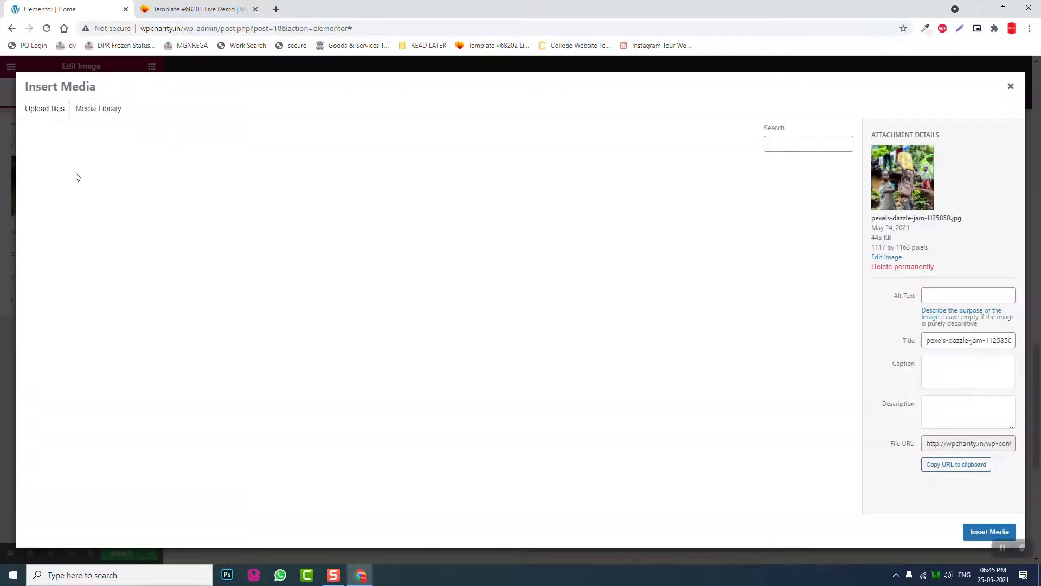
left_click(158, 213)
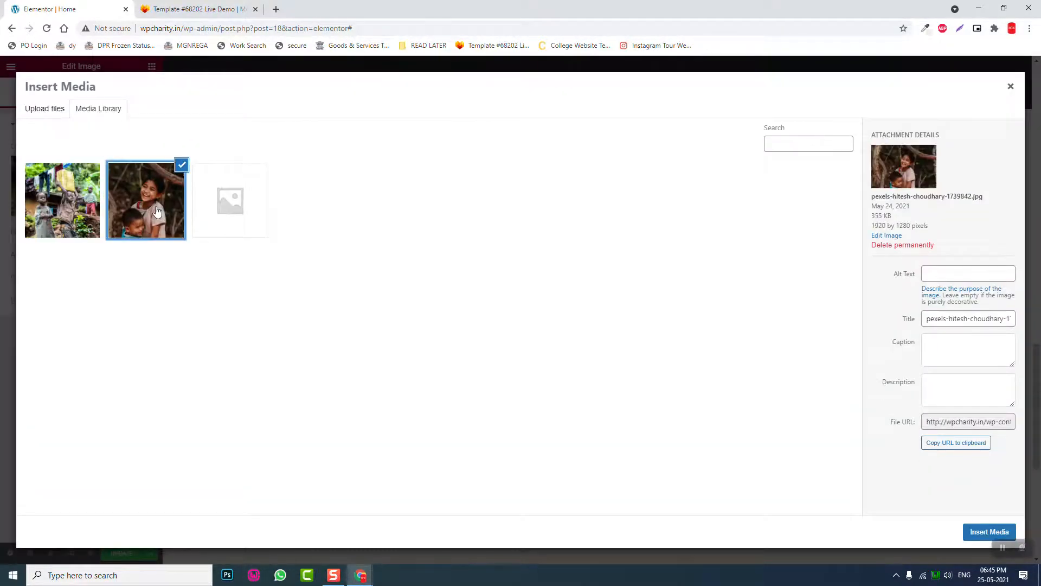
left_click(989, 532)
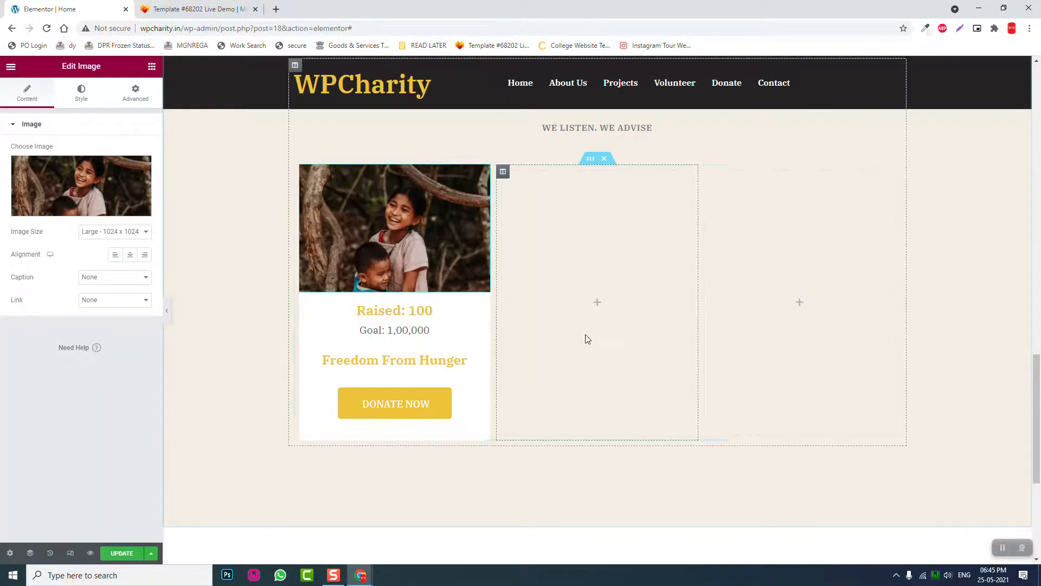
left_click(166, 310)
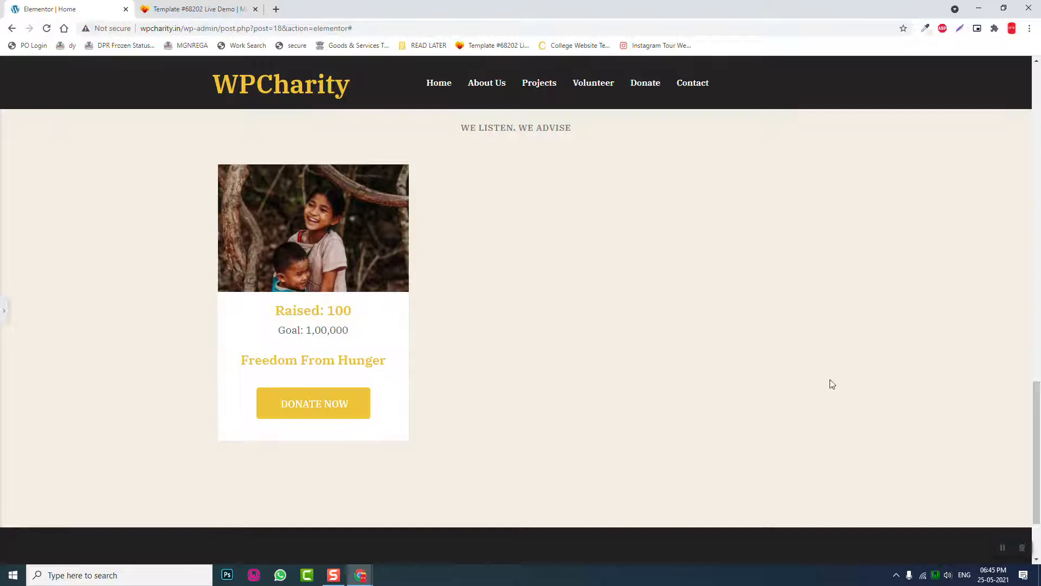
- Duplicate the finished donation card's column
left_click(3, 312)
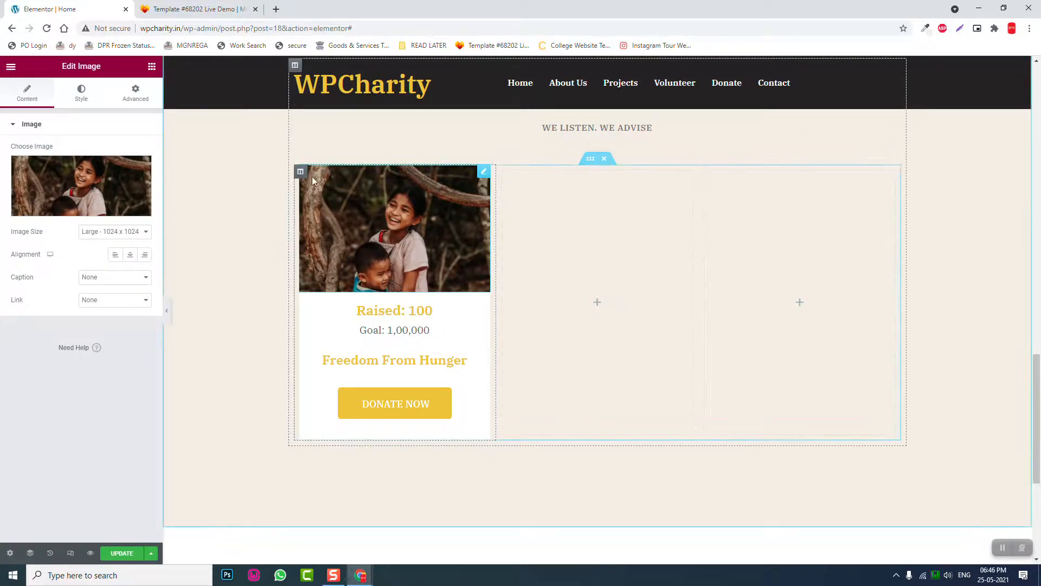
right_click(301, 174)
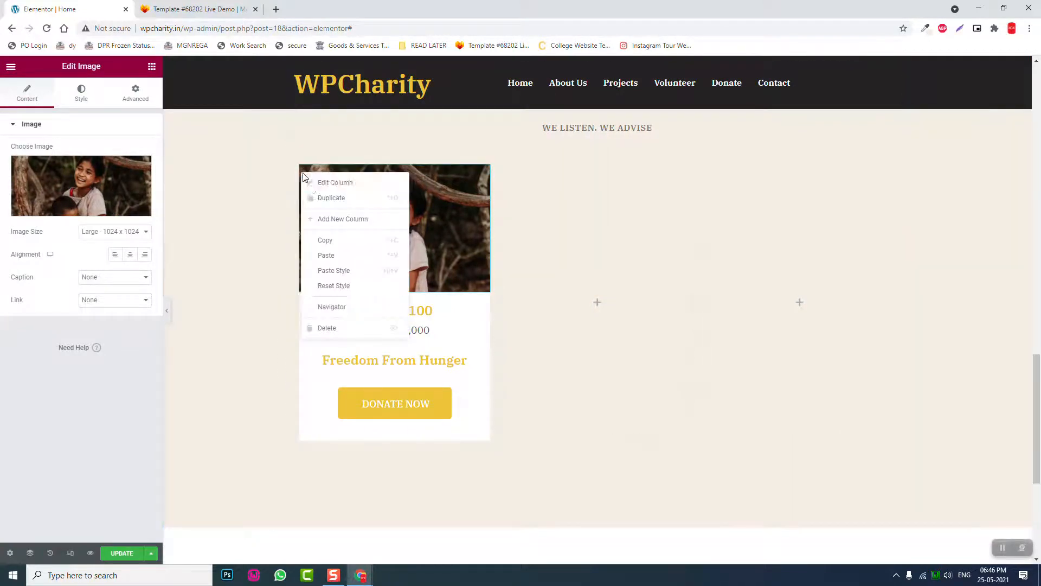
left_click(322, 199)
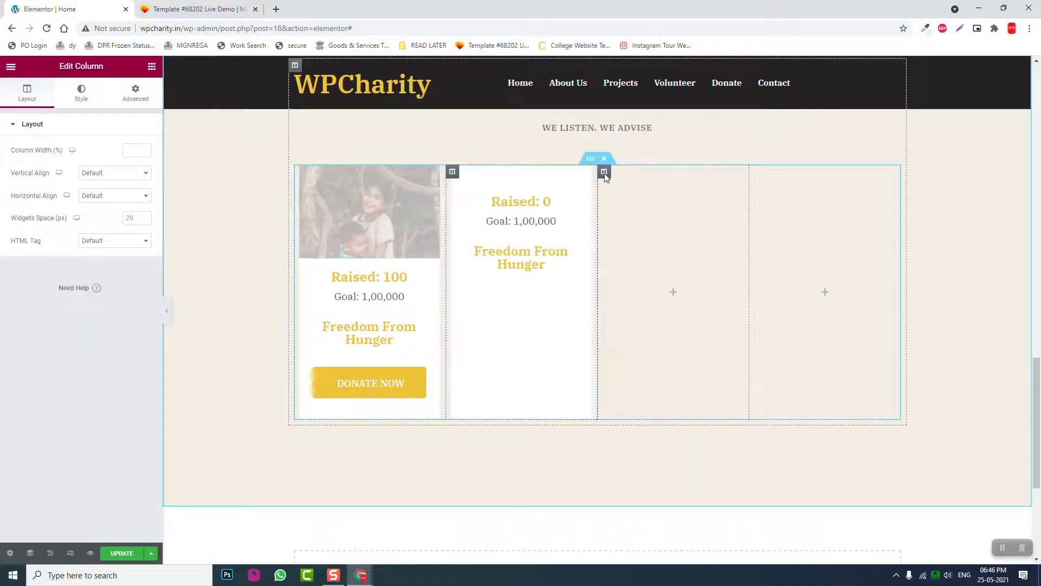
- Delete the empty columns and duplicate the second card, leaving three Freedom From Hunger cards
right_click(605, 178)
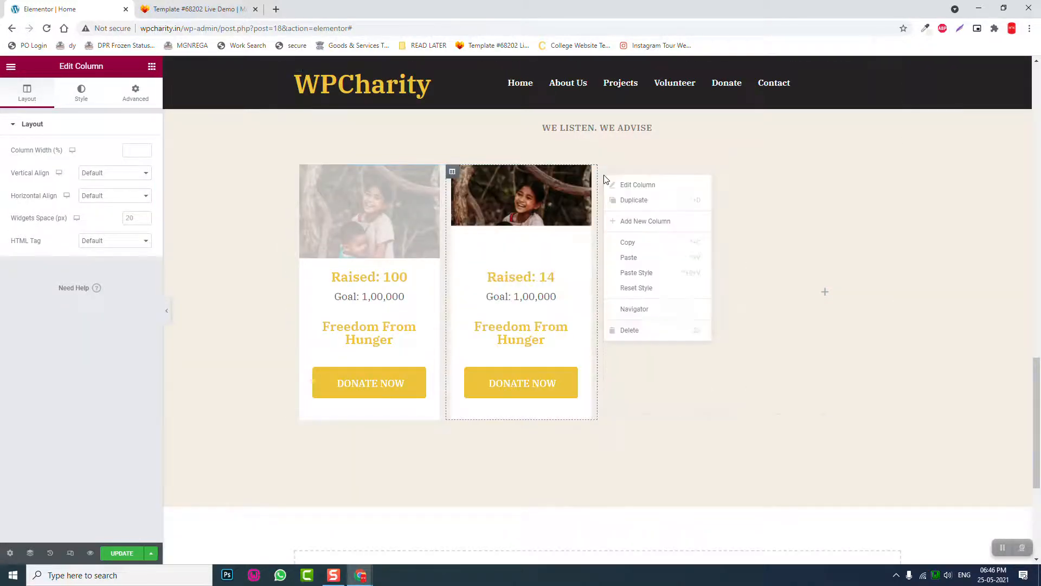
left_click(646, 333)
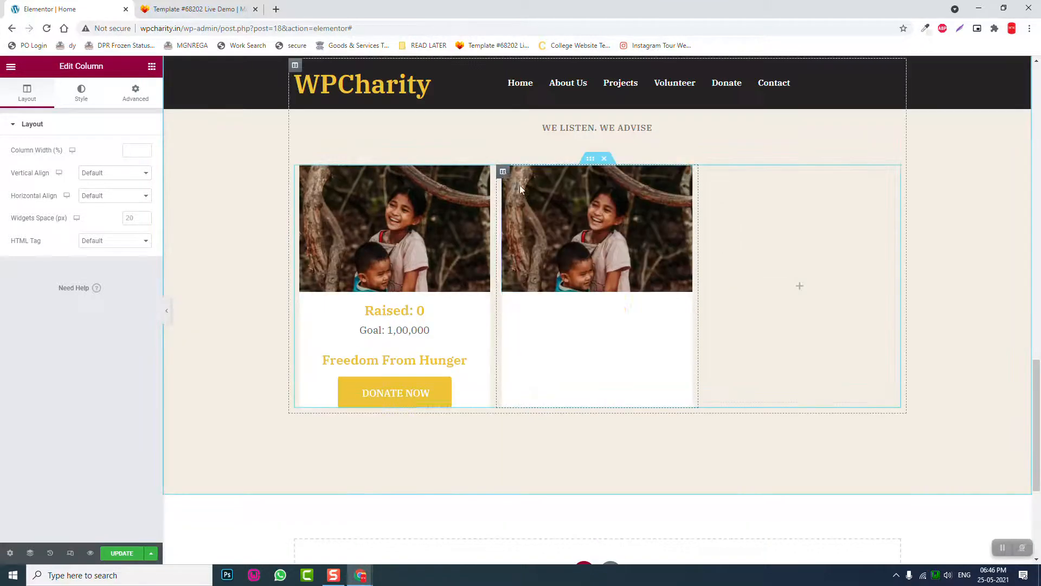
right_click(502, 172)
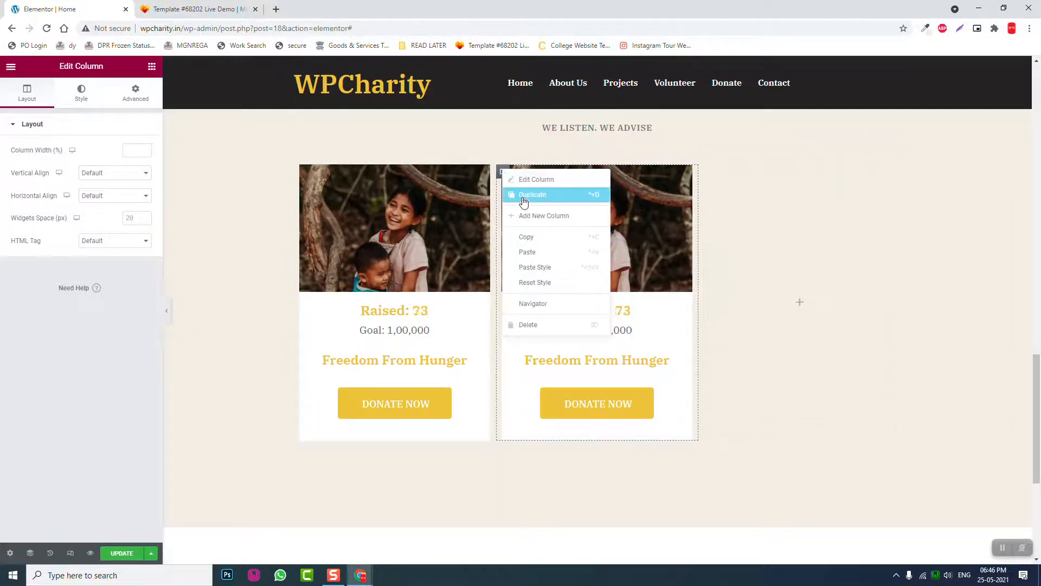
left_click(585, 195)
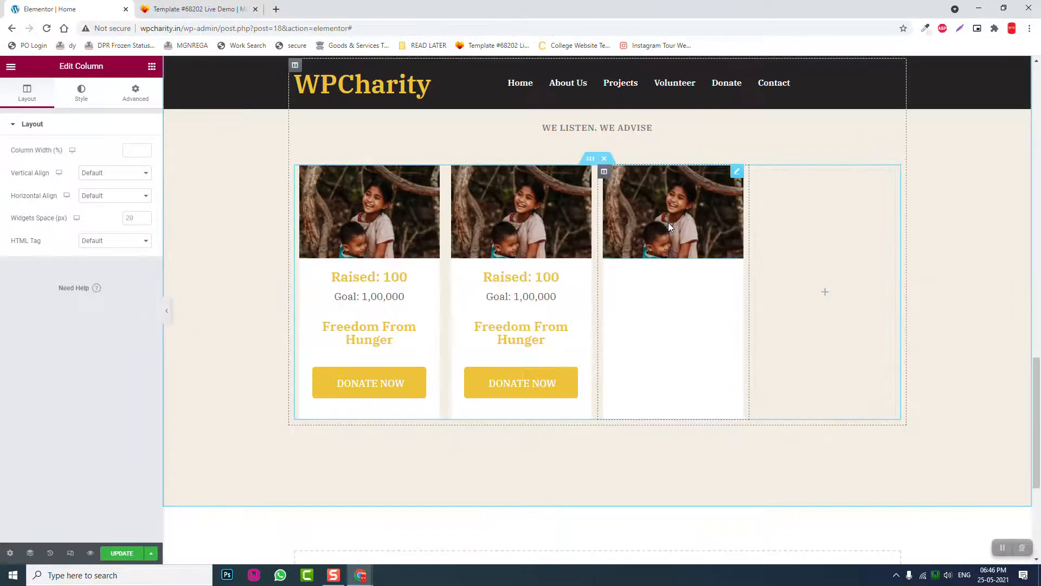
right_click(756, 173)
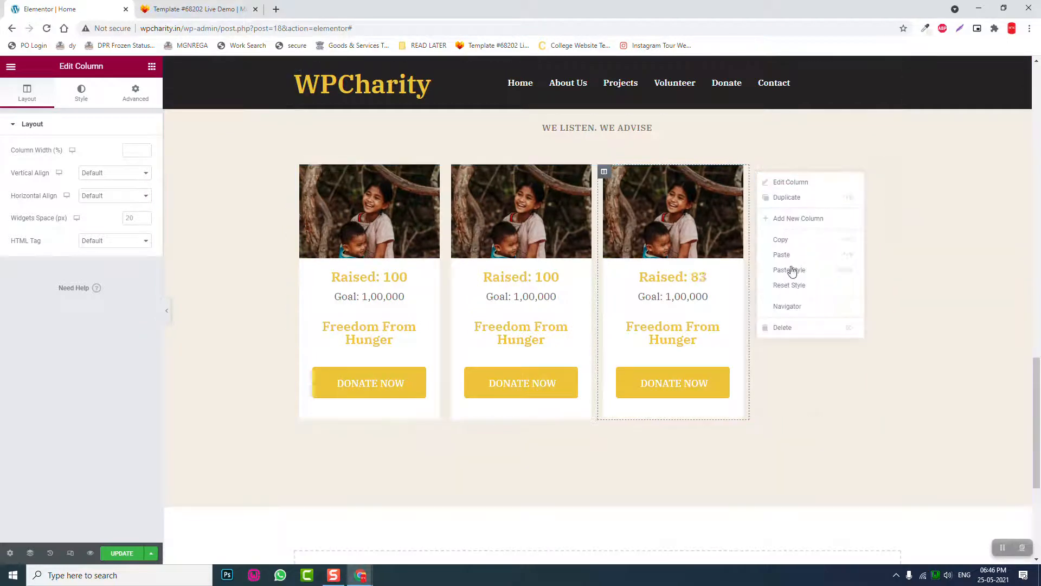
left_click(790, 328)
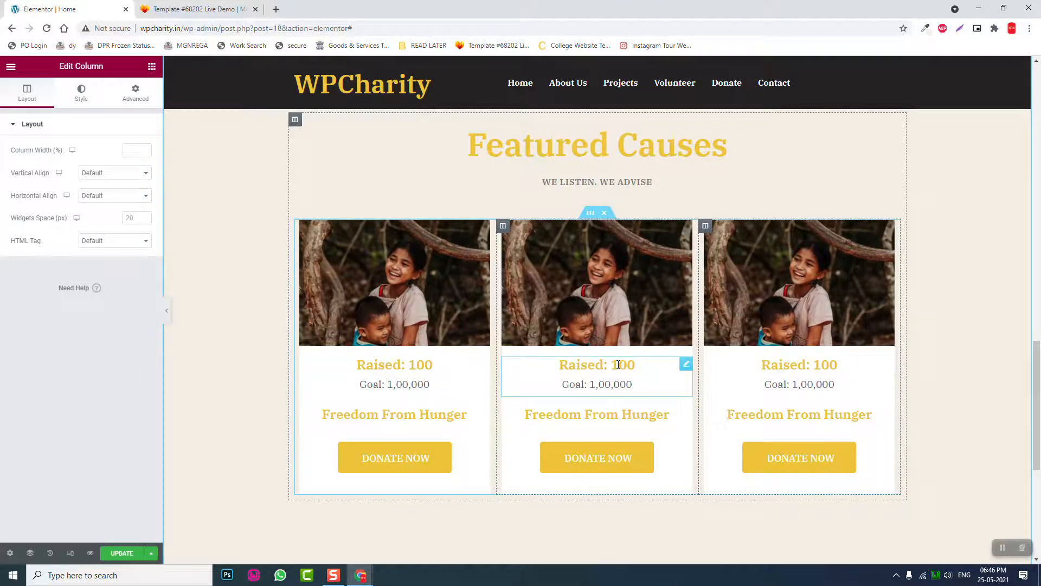
- Set the middle counter's ending number to 5000 and its title to 'Goal: 2,50,000'
left_click(619, 364)
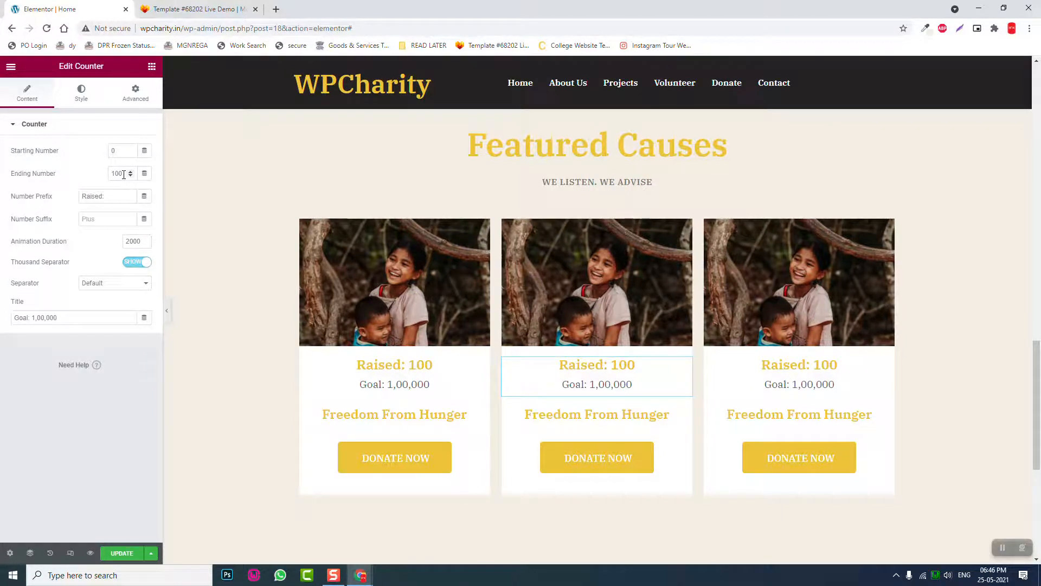
left_click_drag(124, 173, 47, 180)
type("5000")
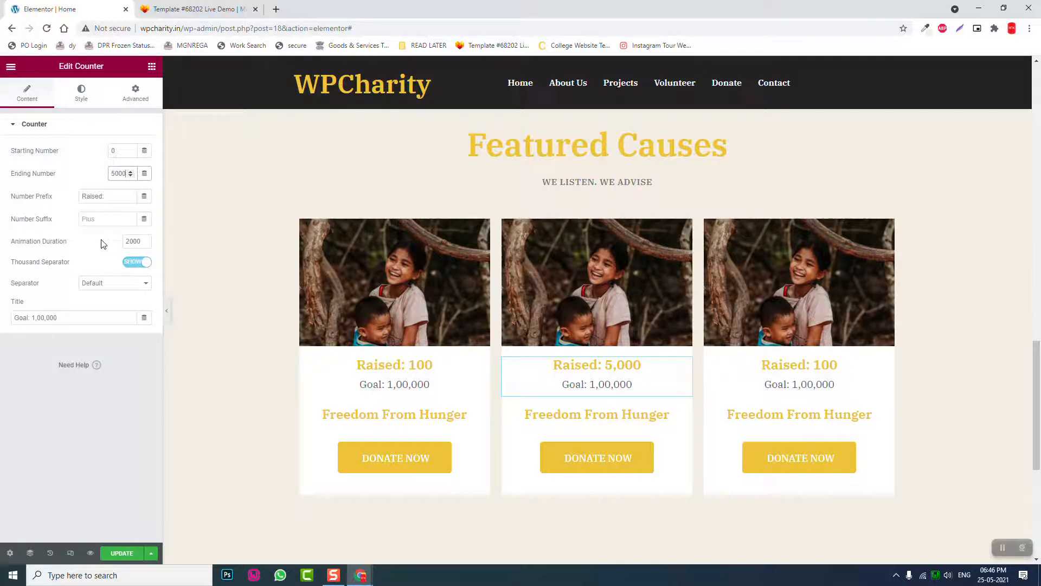
left_click(34, 317)
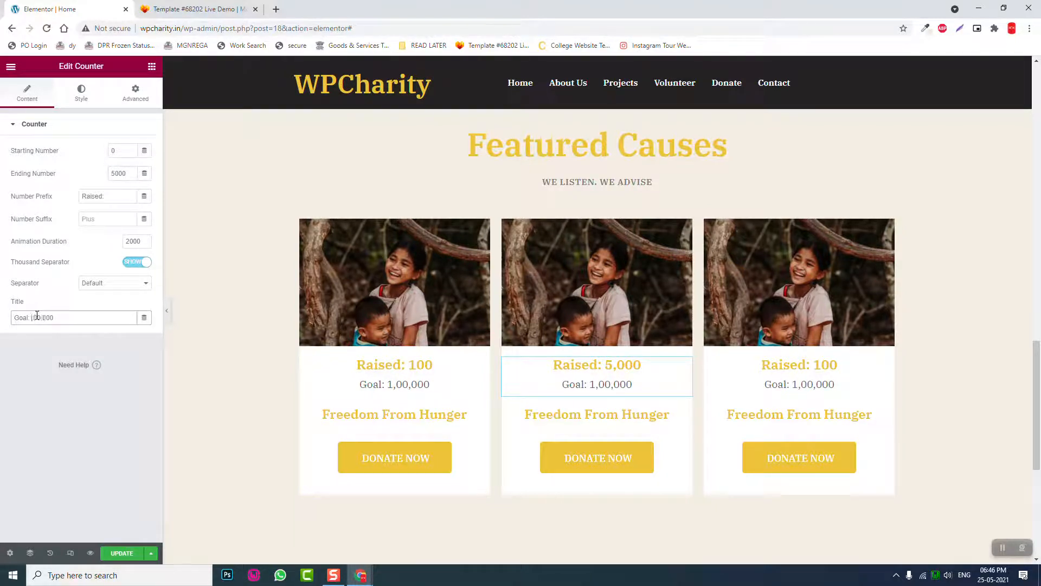
type("2")
key("Right")
key("Delete")
type("5")
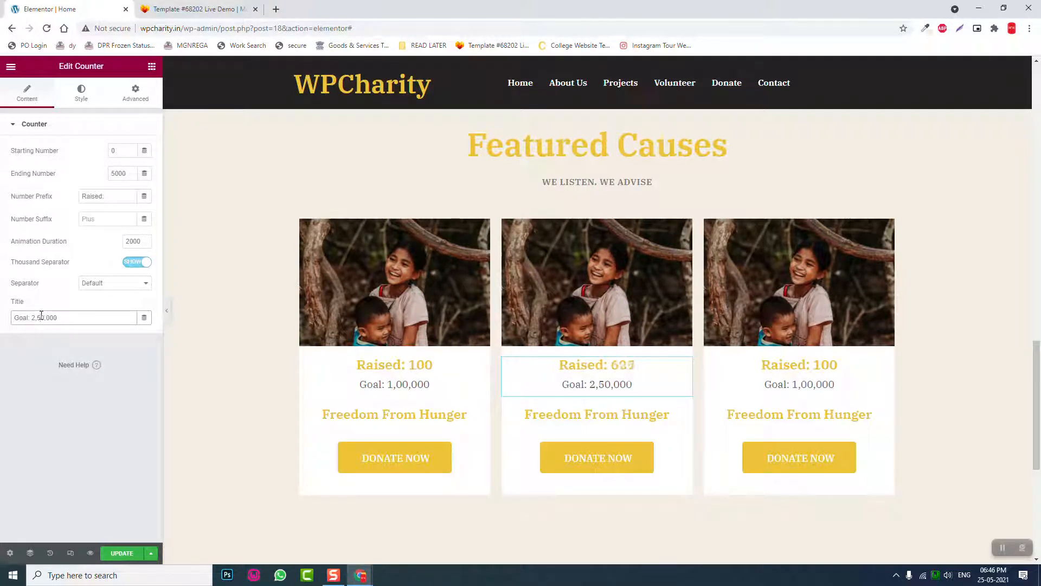
- Rename the middle card's heading to 'Freedom From Cold'
left_click(578, 416)
double_click(63, 162)
key("BackSpace")
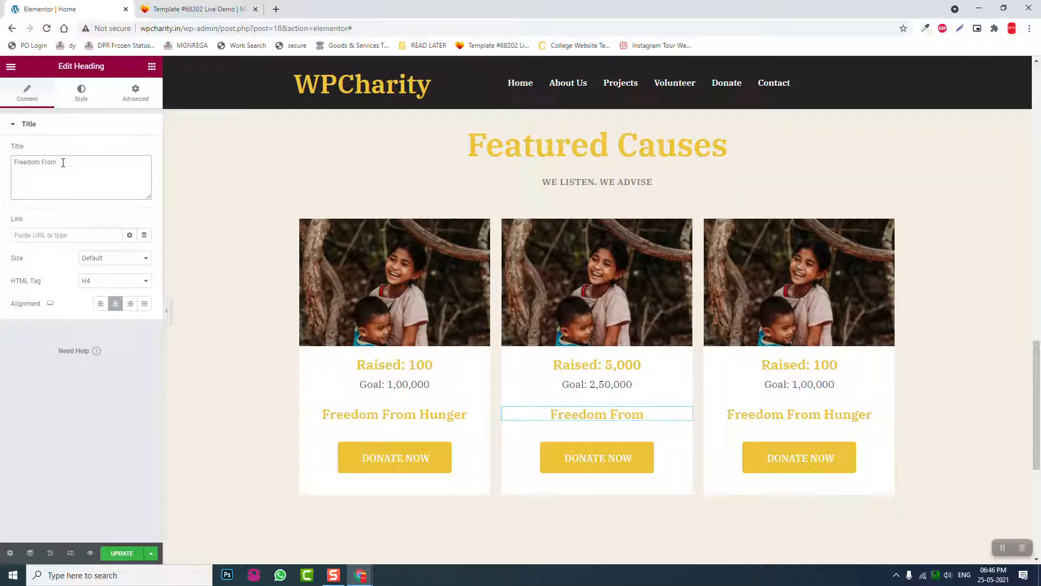
type("ccO")
key("BackSpace")
key("BackSpace")
key("BackSpace")
type("c")
key("BackSpace")
type("Cold")
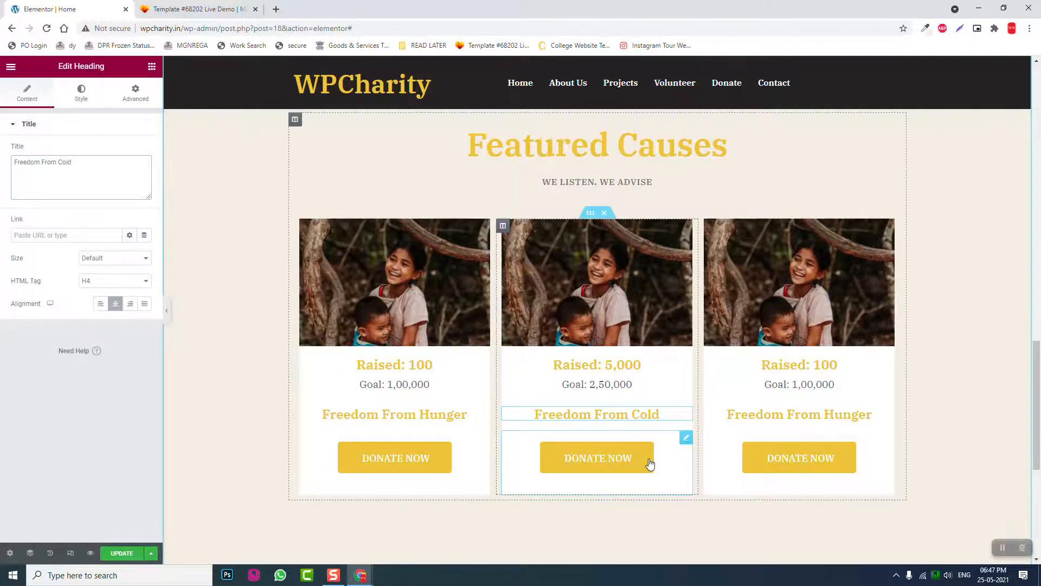
- Link the middle card's DONATE NOW button to the Freedom From Cold product
left_click(686, 439)
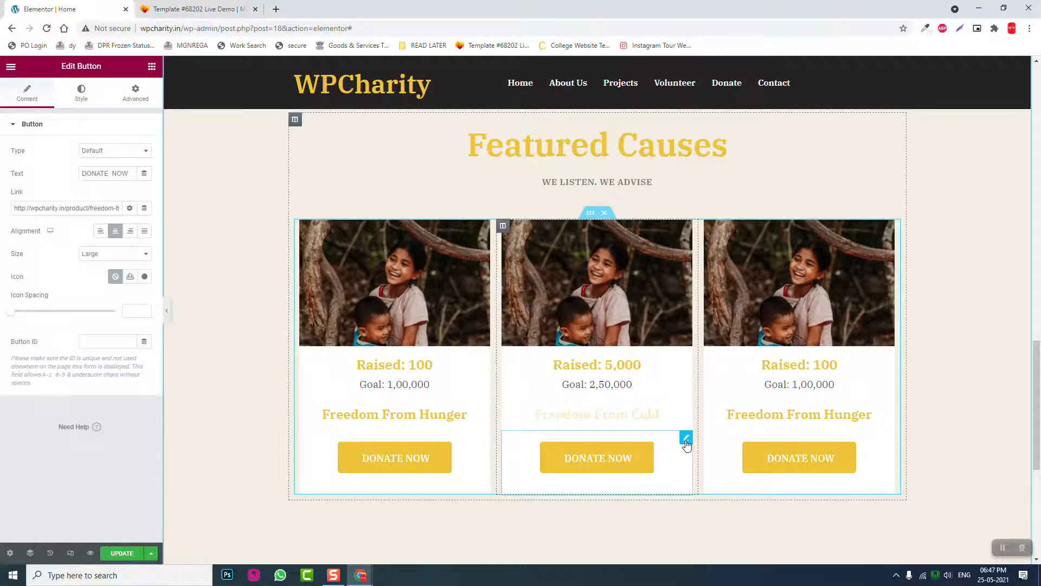
triple_click(96, 209)
key("BackSpace")
type("bo")
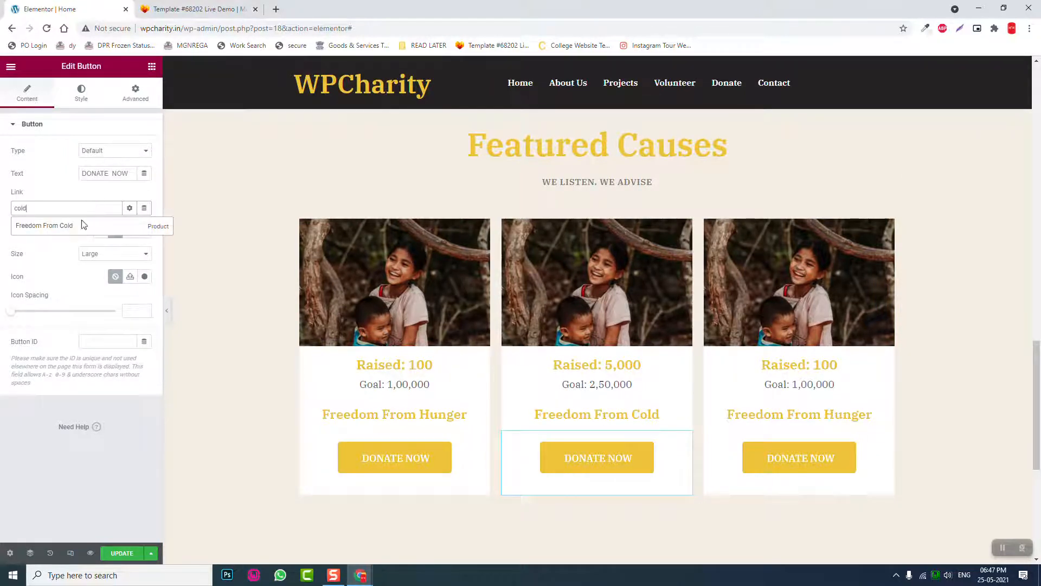
left_click(81, 230)
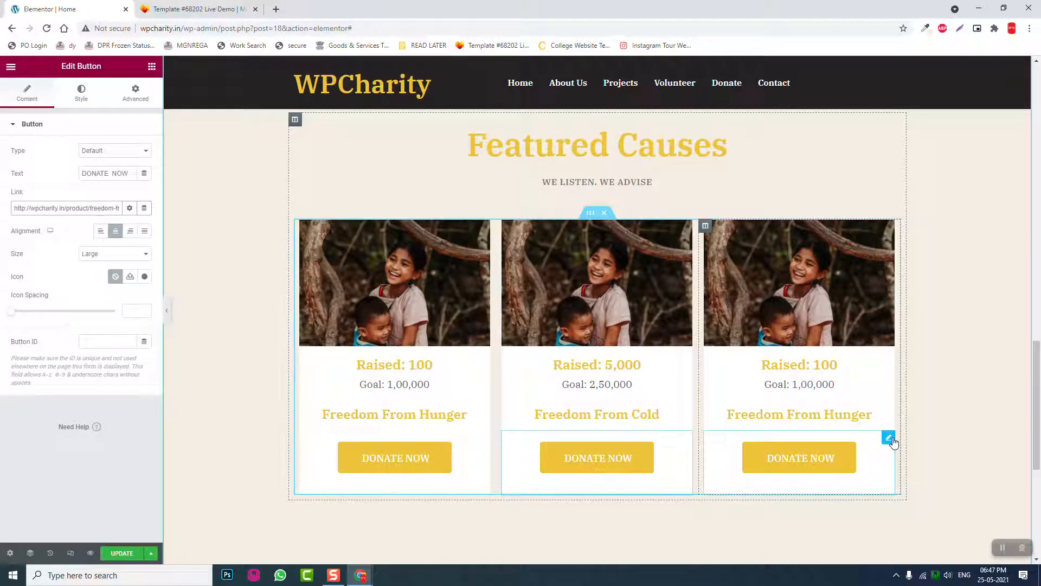
- Link the third card's DONATE NOW button to the freedom cause product page
left_click(894, 444)
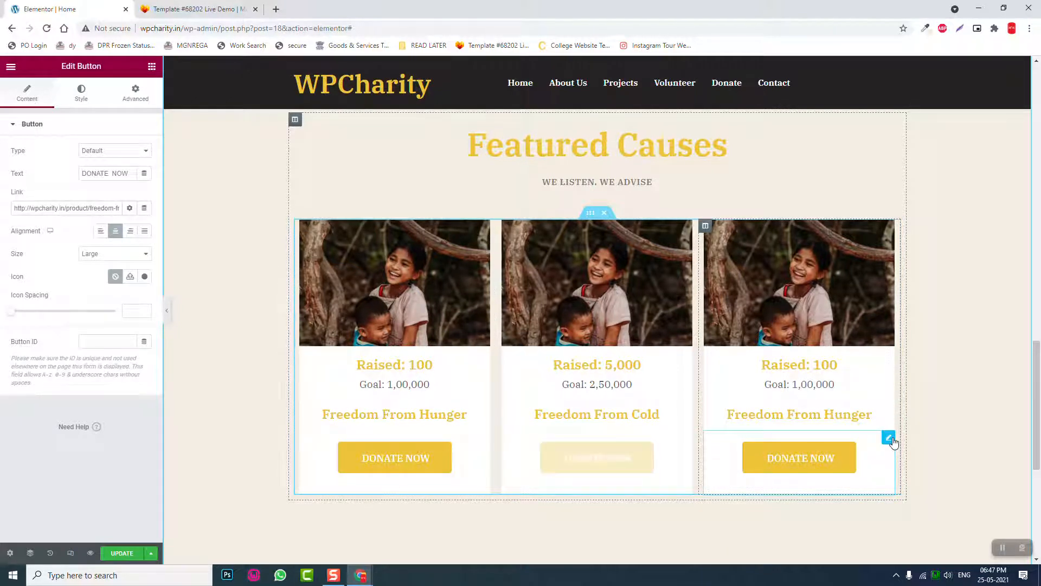
left_click(88, 208)
key("ctrl+a")
key("BackSpace")
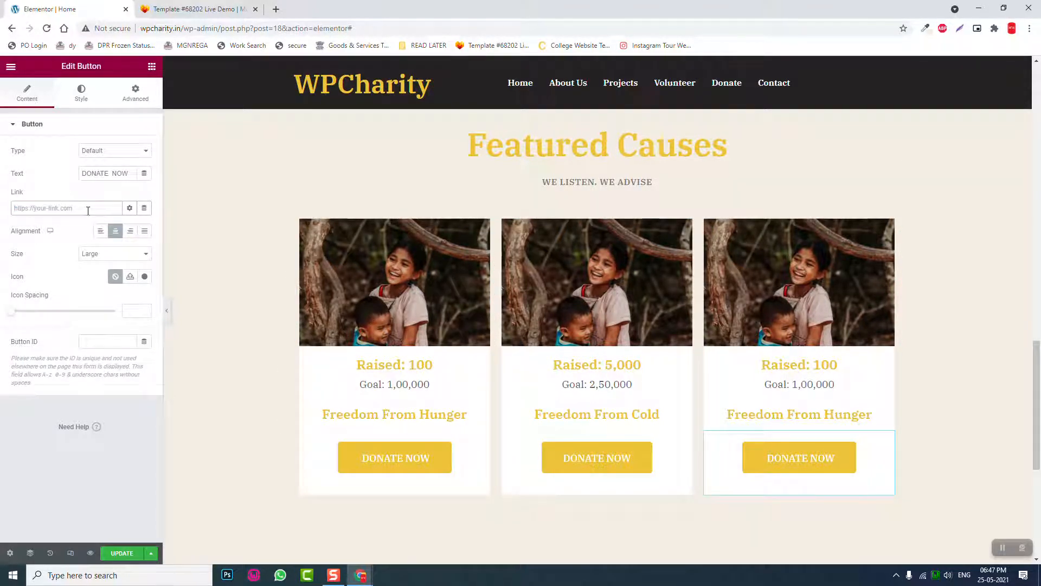
type("ing")
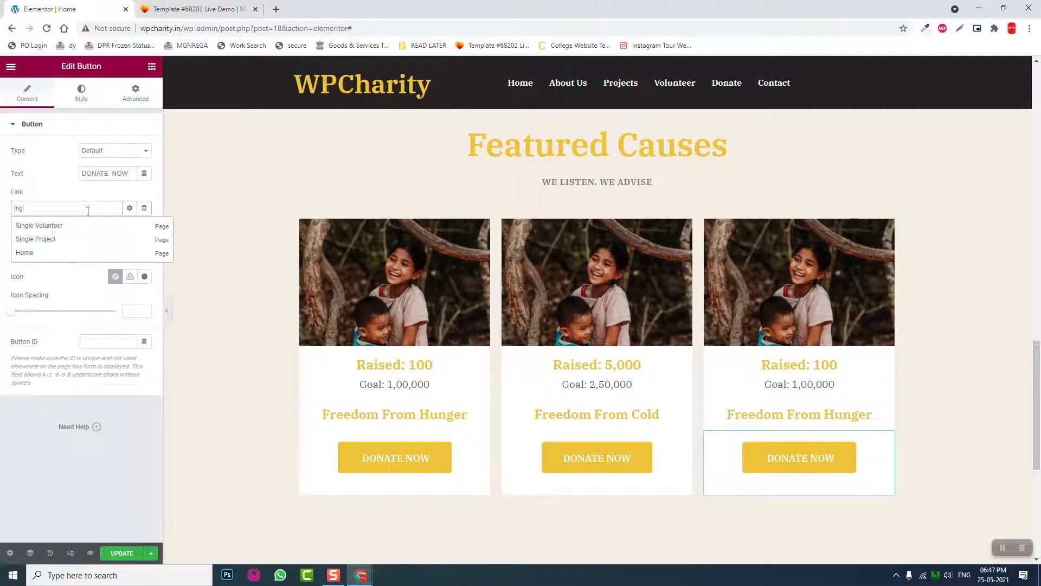
key("BackSpace")
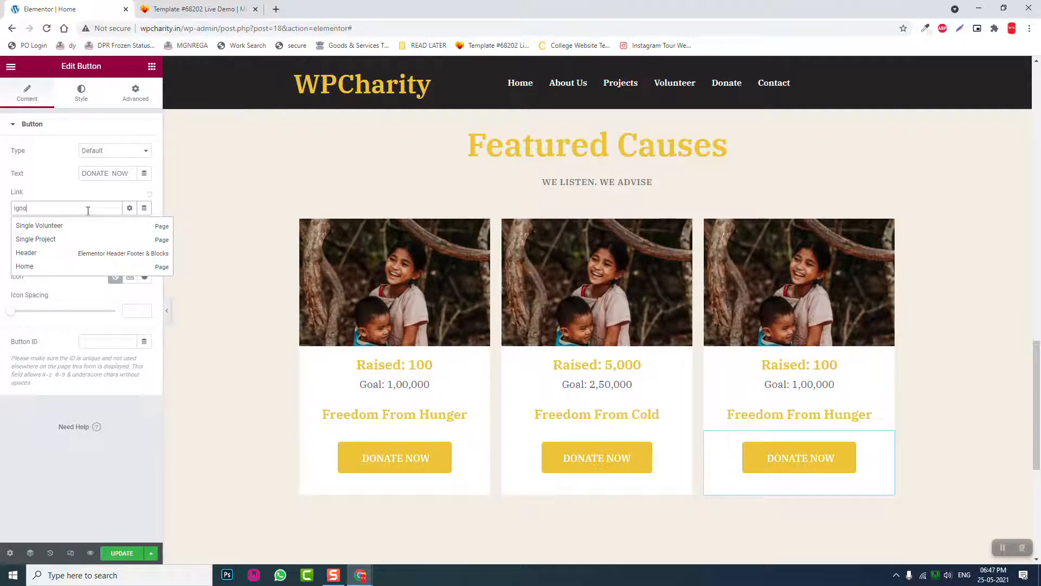
left_click(80, 229)
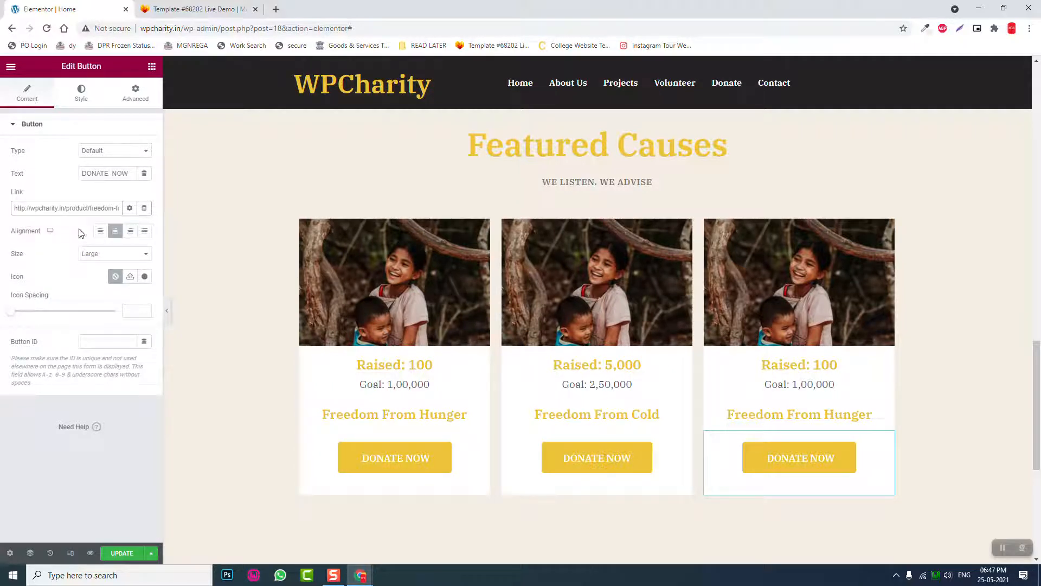
left_click(833, 415)
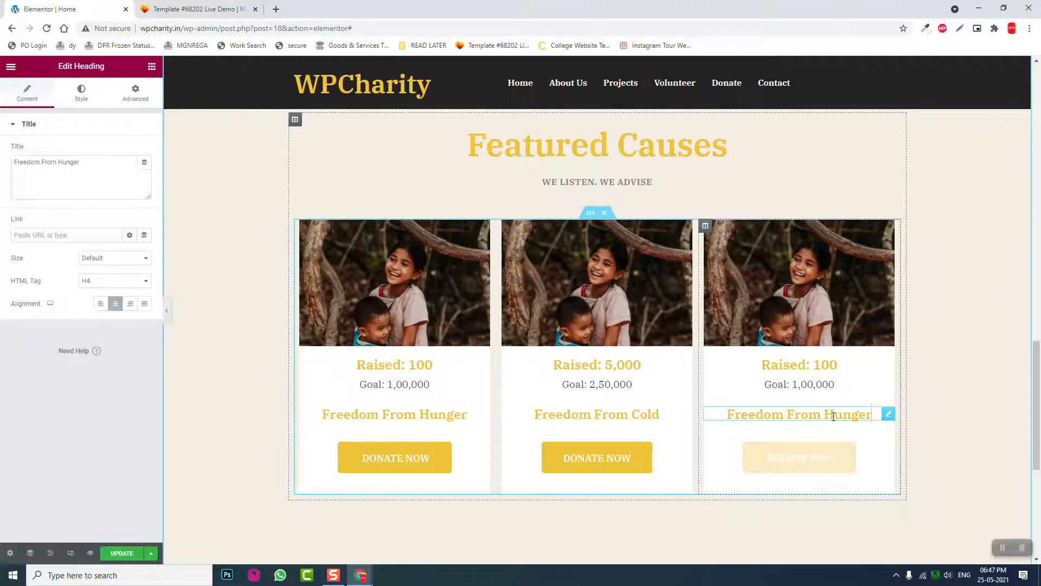
- Rename the third card's heading to 'Freedom From Ignorance'
left_click_drag(56, 162, 125, 168)
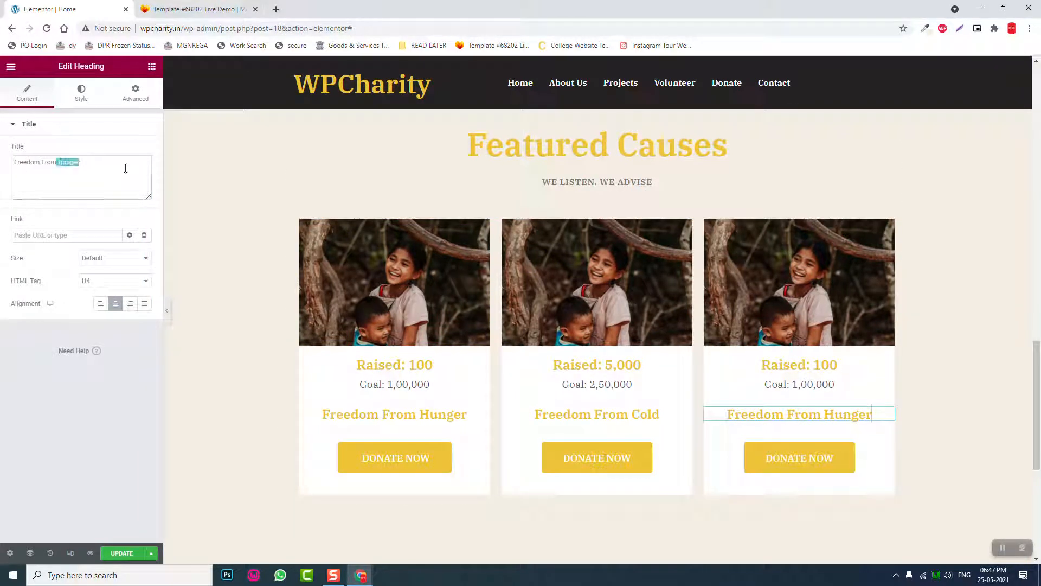
key("BackSpace")
type("Ig")
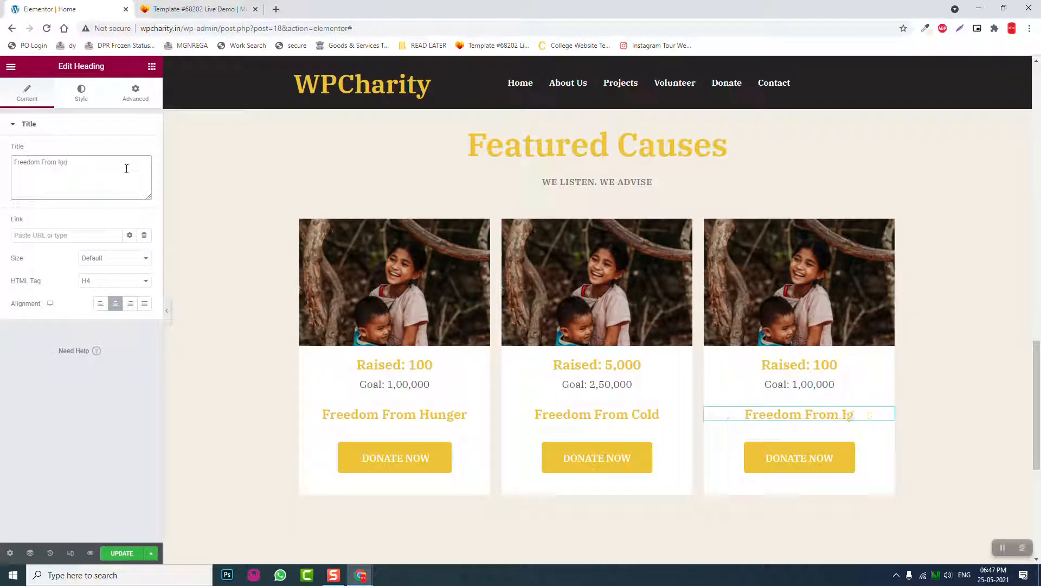
type("norance")
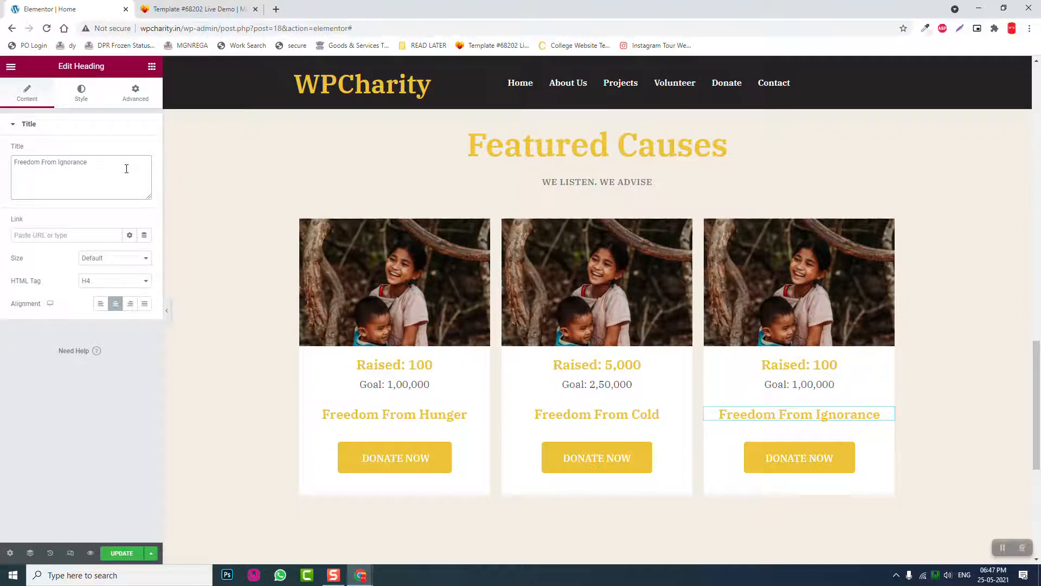
- Set the third counter's ending number to 15000 and its title to 'Goal: 3,00,000'
left_click(790, 364)
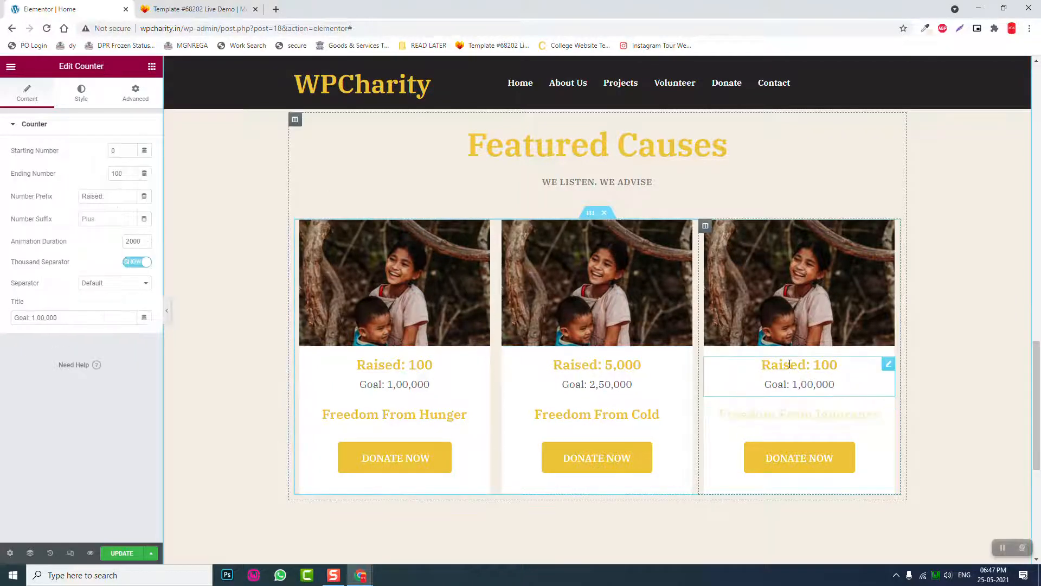
left_click_drag(124, 175, 18, 181)
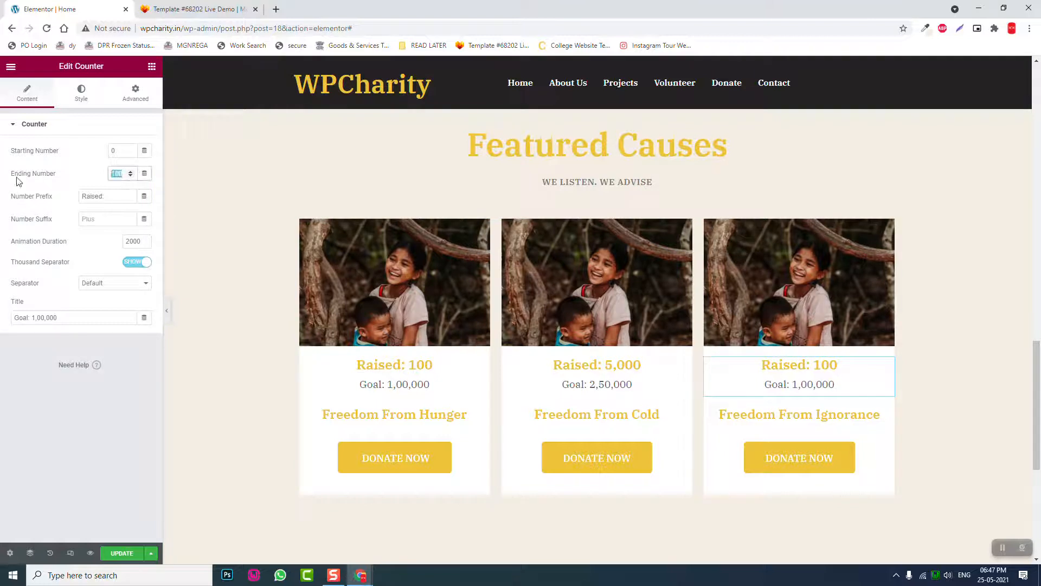
type("15000")
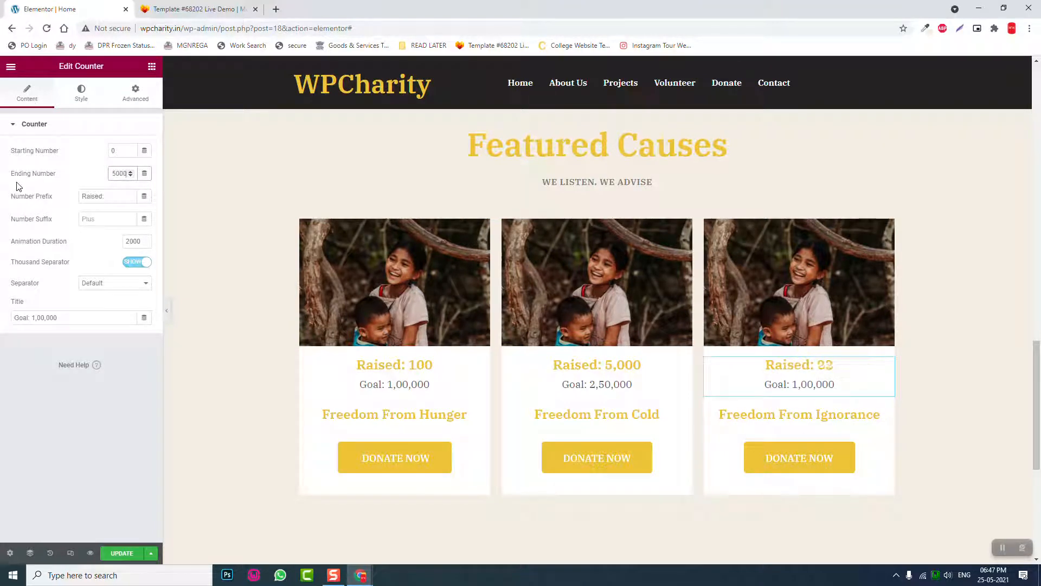
left_click(36, 319)
key("BackSpace")
type("3")
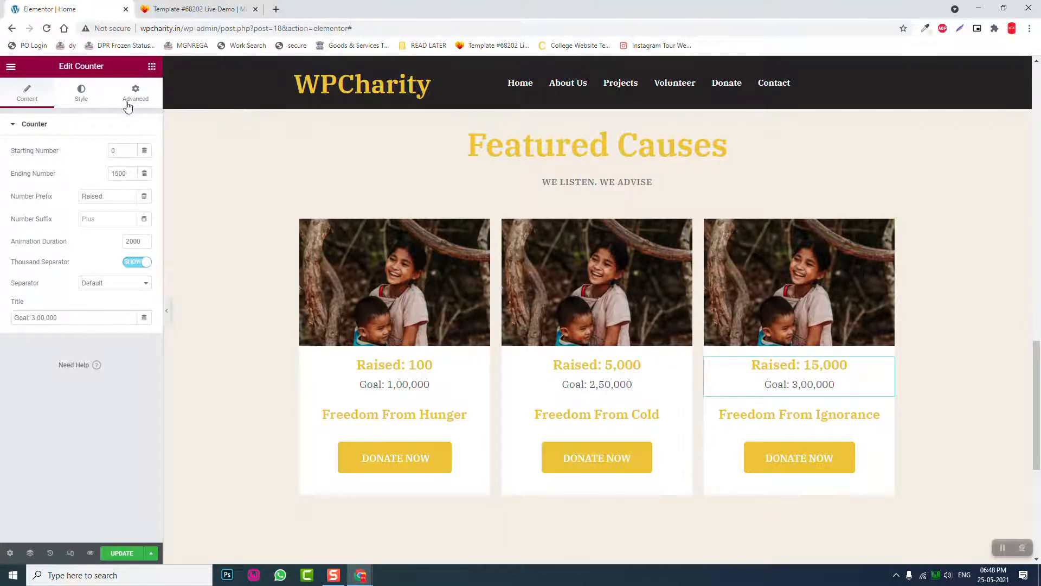
left_click(239, 307)
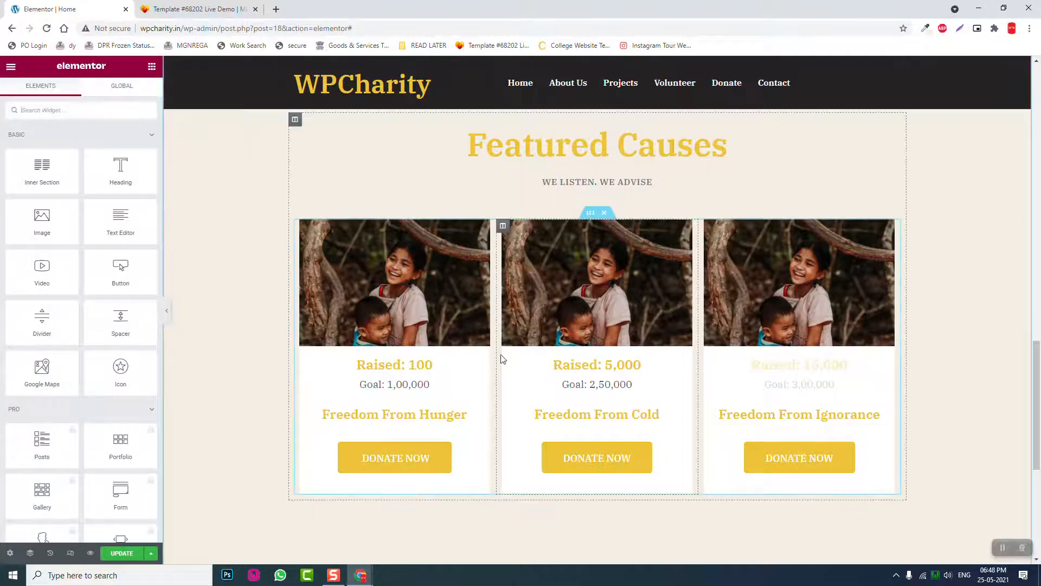
- Drop a Button widget into the second card's column and show the Navigator outline
scroll(496, 357, "down", 2)
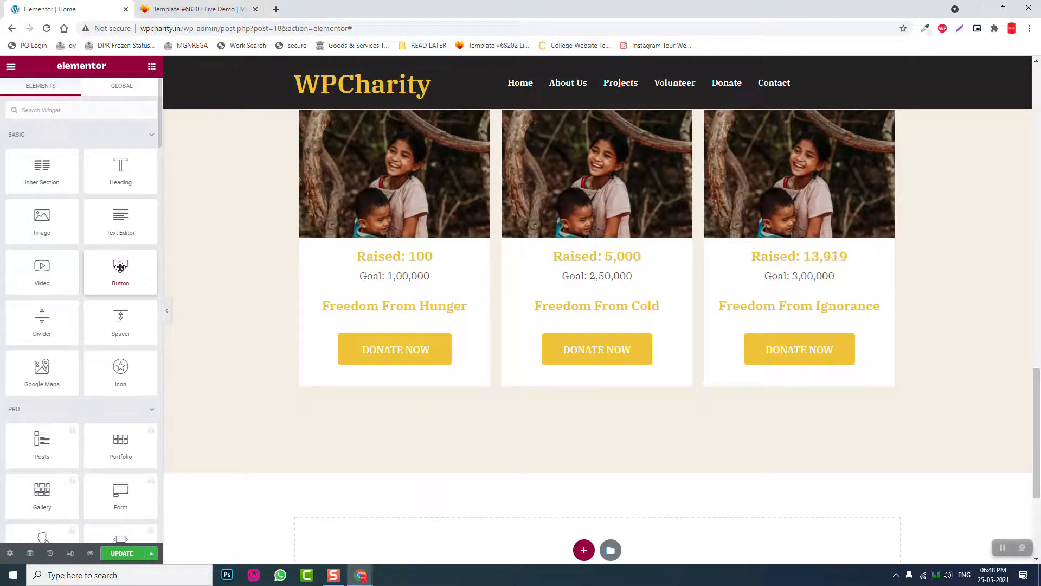
left_click_drag(120, 272, 594, 468)
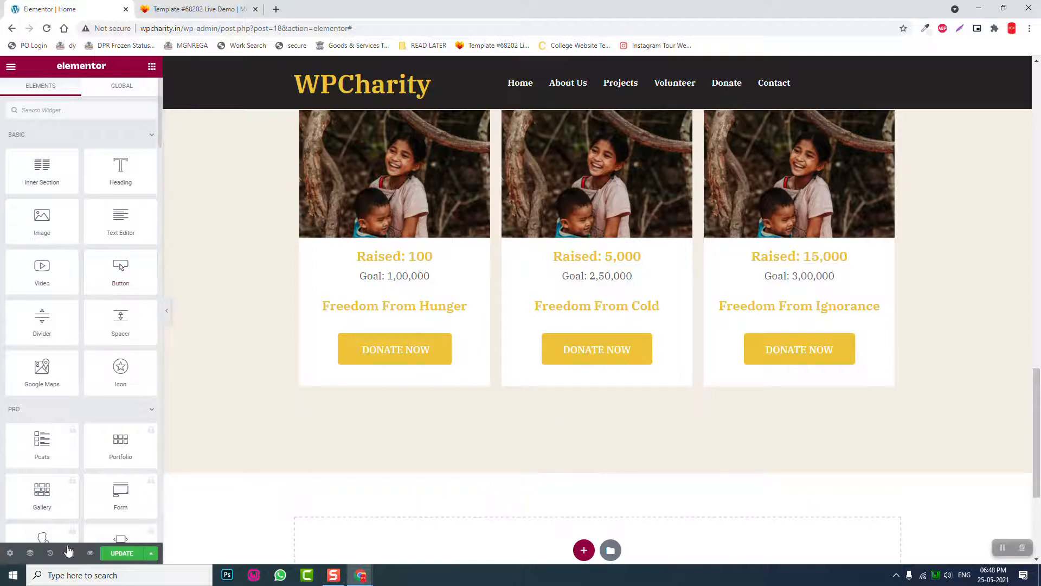
left_click(31, 553)
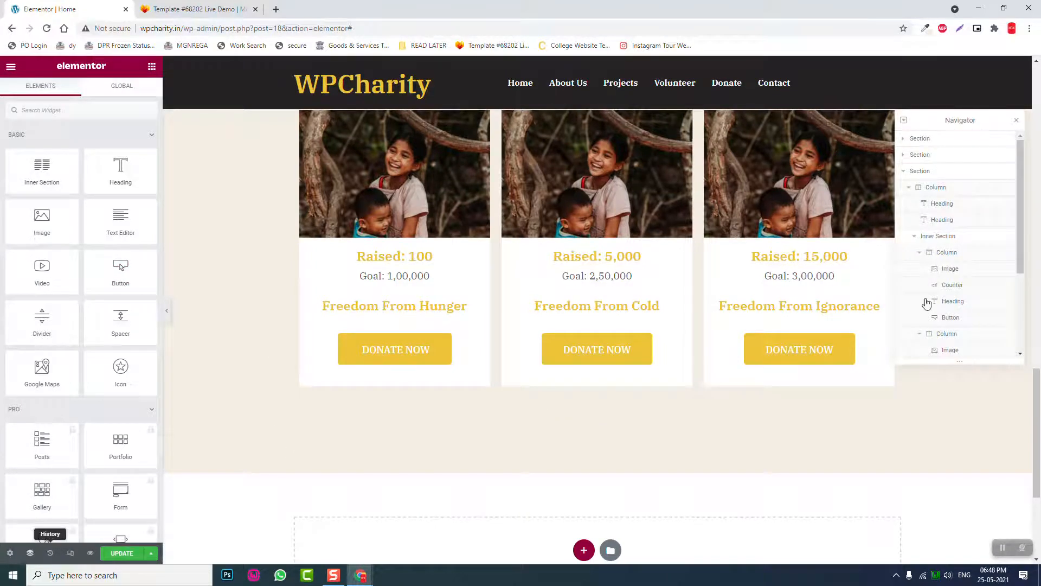
scroll(958, 305, "down", 3)
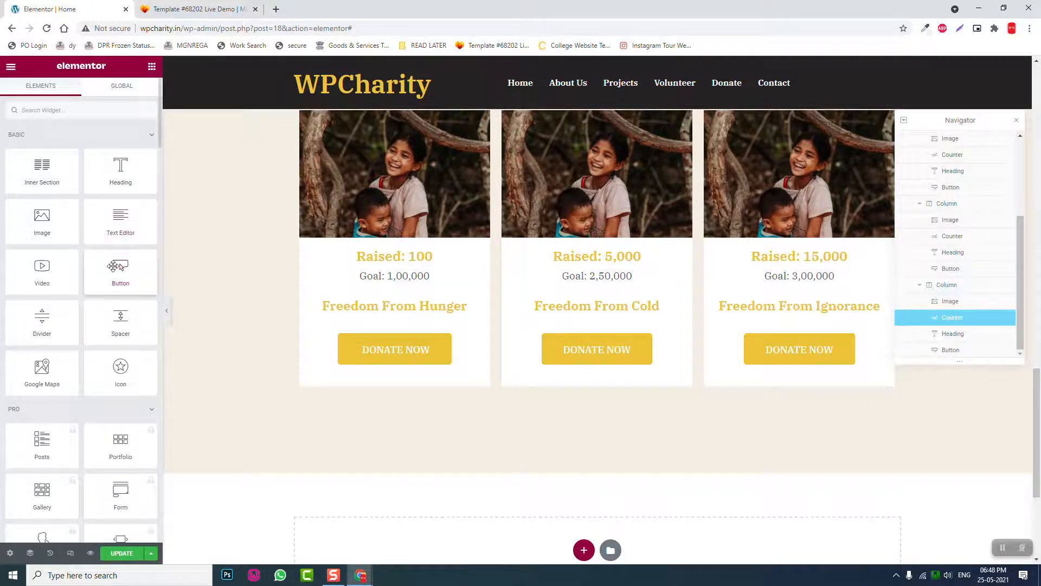
left_click_drag(114, 266, 564, 377)
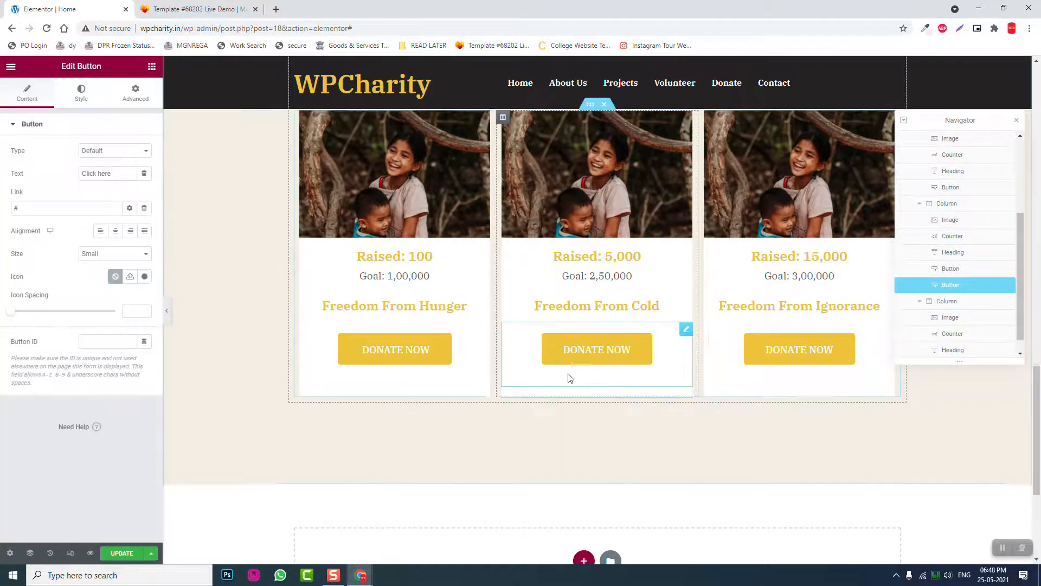
- Move the Click here button out of the cards so it sits below all three
scroll(1017, 299, "down", 1)
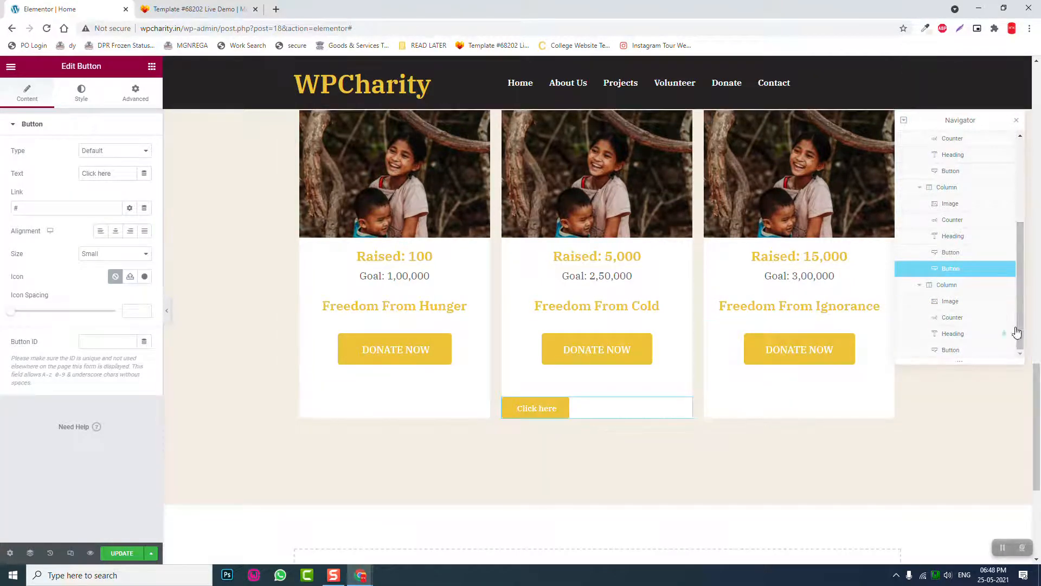
left_click(945, 351)
mouse_move(944, 351)
left_mouse_down()
mouse_move(920, 370)
mouse_move(929, 360)
left_mouse_up()
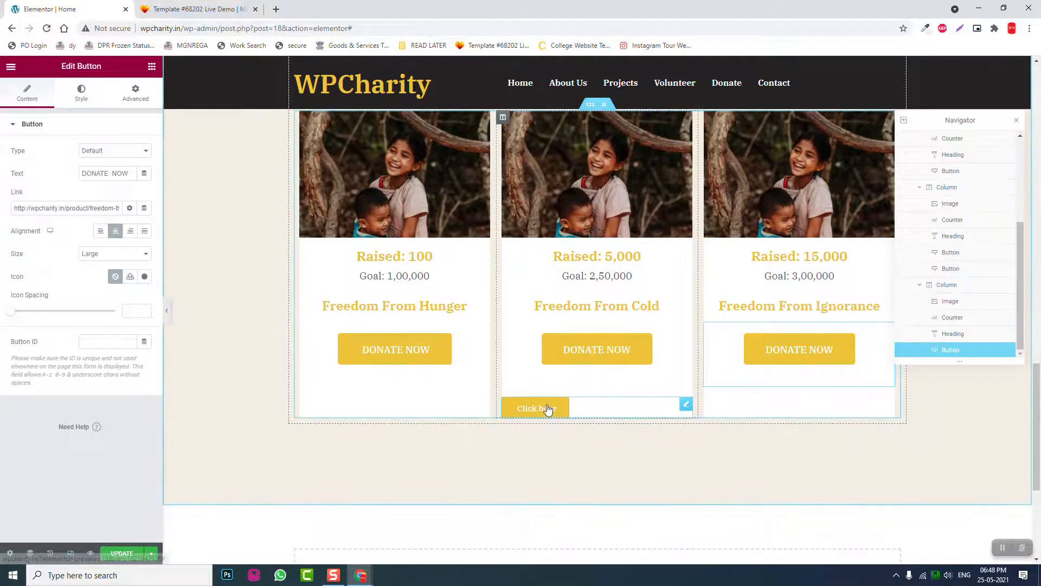
scroll(548, 410, "up", 2)
scroll(542, 414, "down", 2)
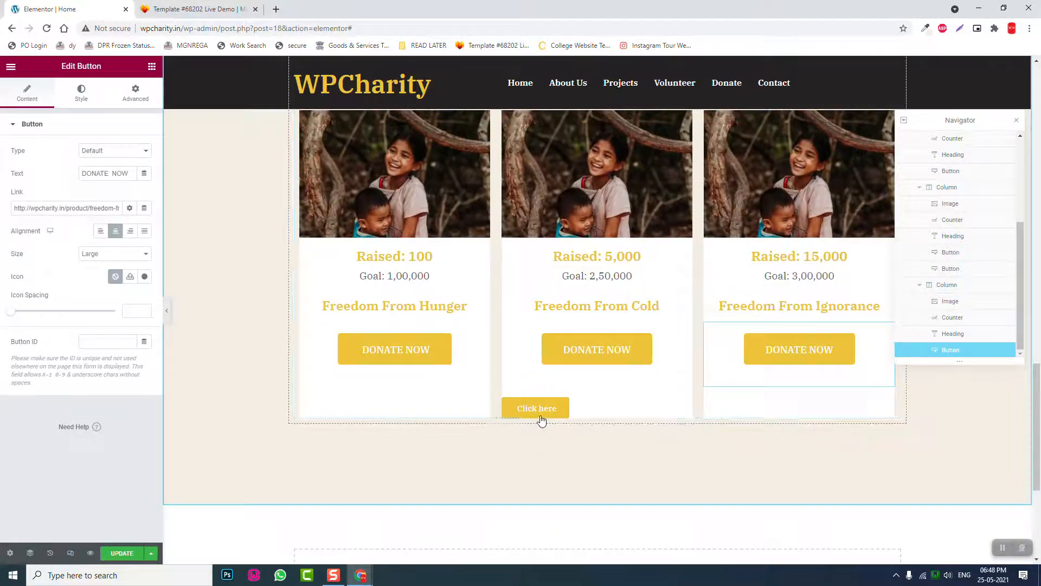
left_click_drag(686, 406, 571, 462)
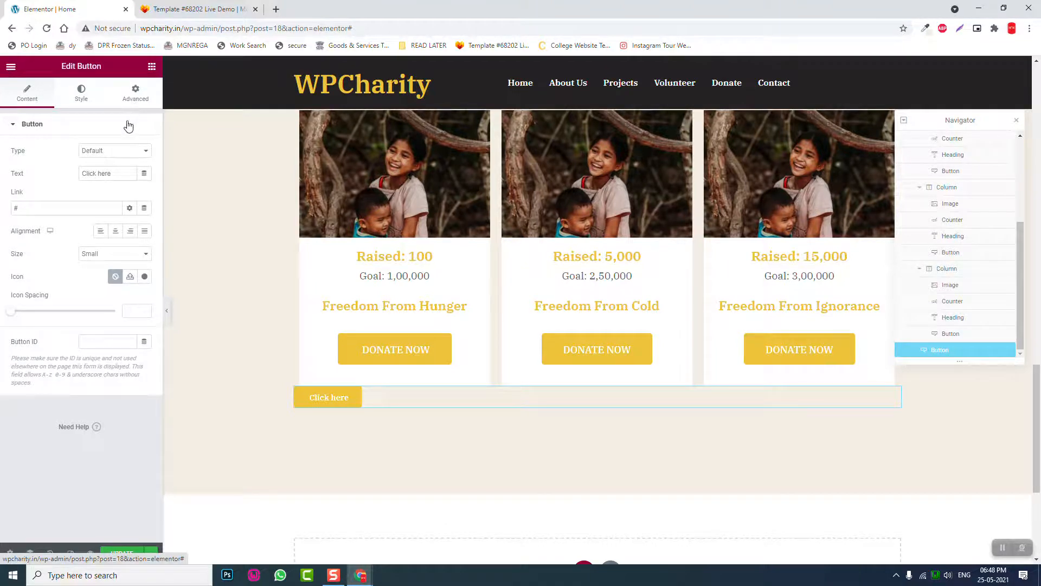
- Unlink the button's margins and set Margin Top to 50px
left_click(135, 94)
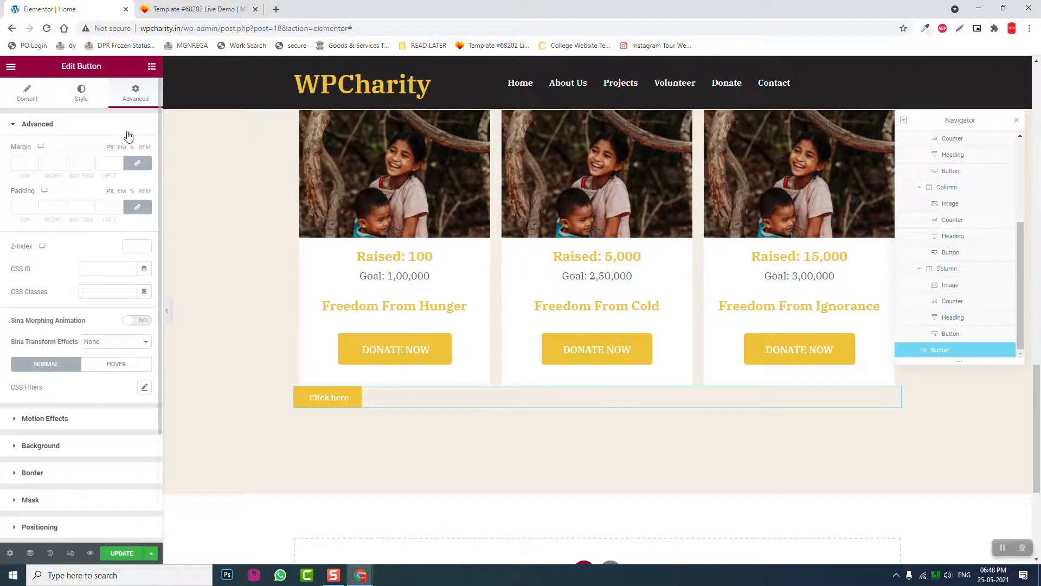
left_click(137, 162)
left_click(22, 164)
type("50")
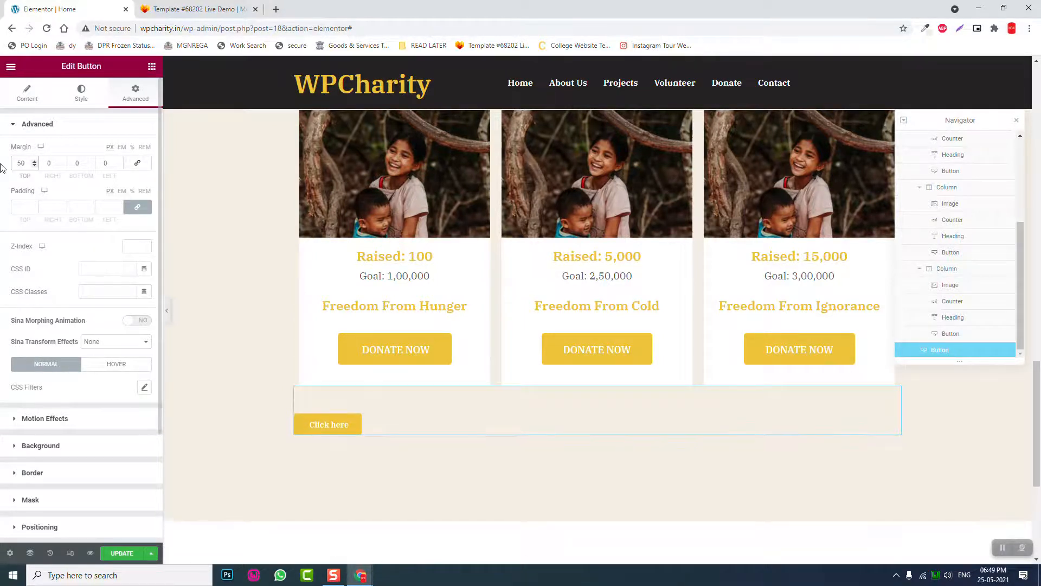
- Centre the button and change its text from Click here to 'ALL CAUSES'
left_click(25, 100)
left_click(115, 231)
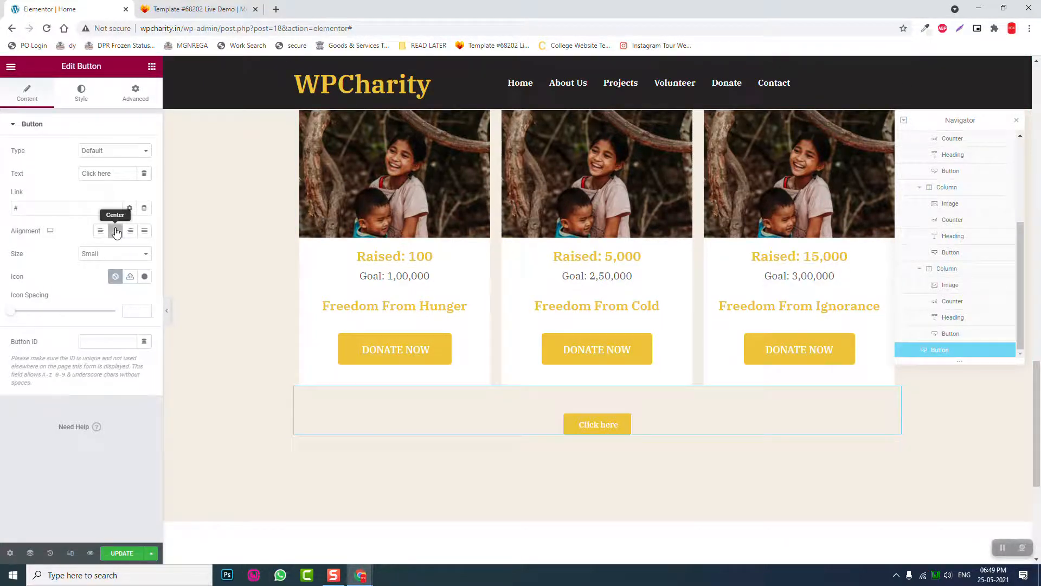
left_click_drag(126, 173, 2, 174)
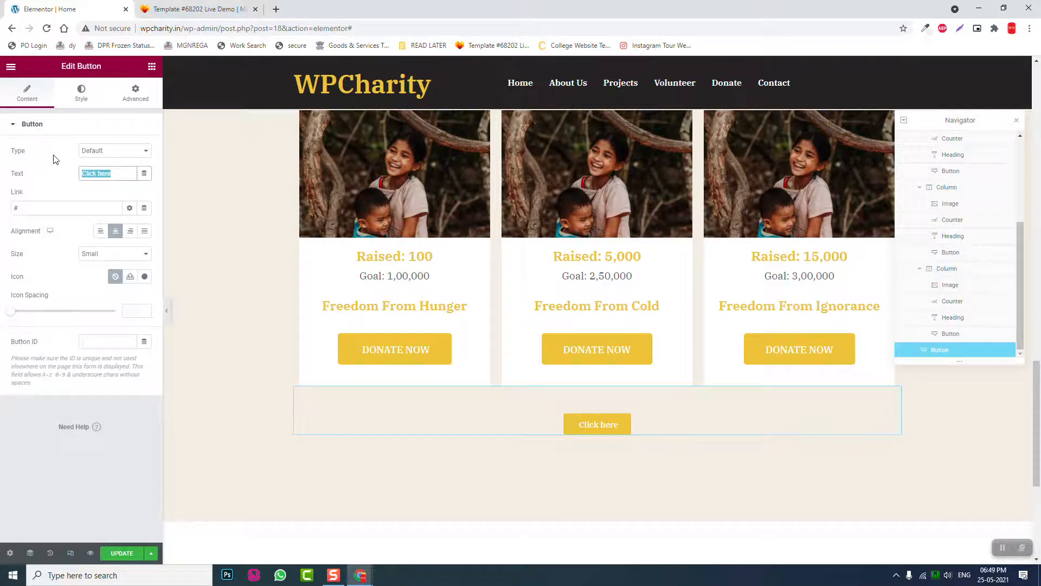
type("More")
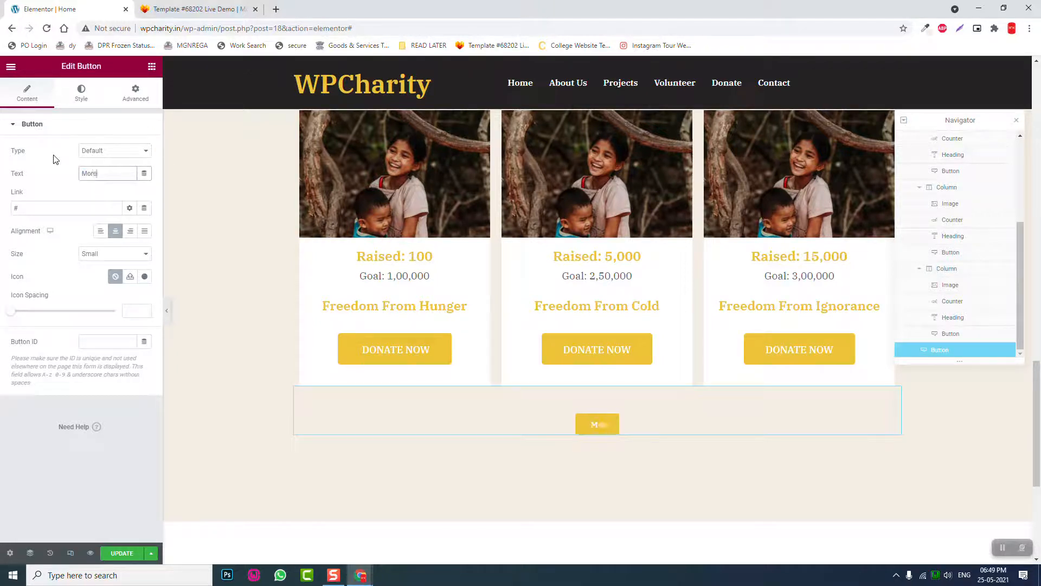
type(" Pro")
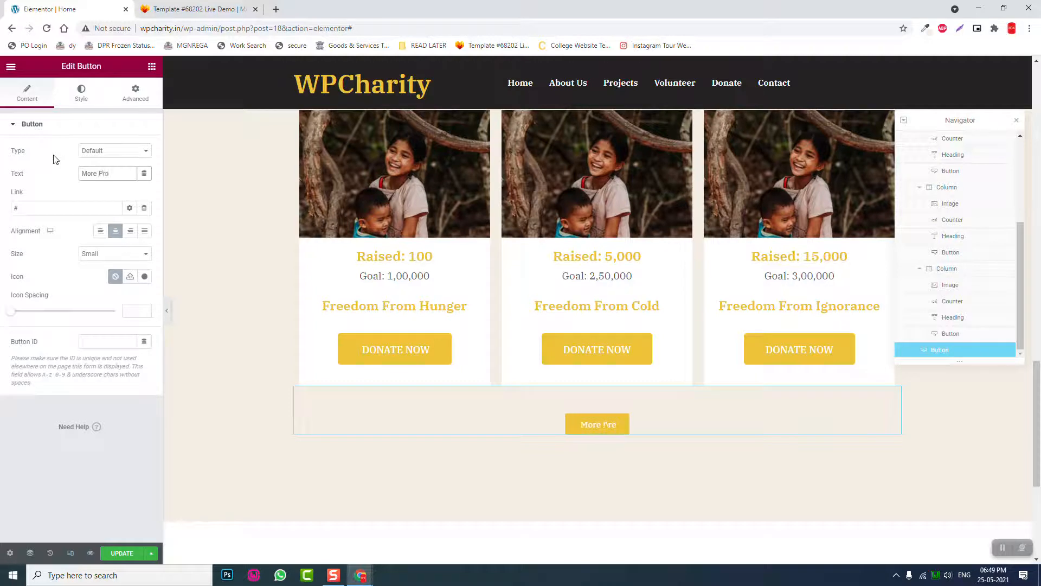
type("jects")
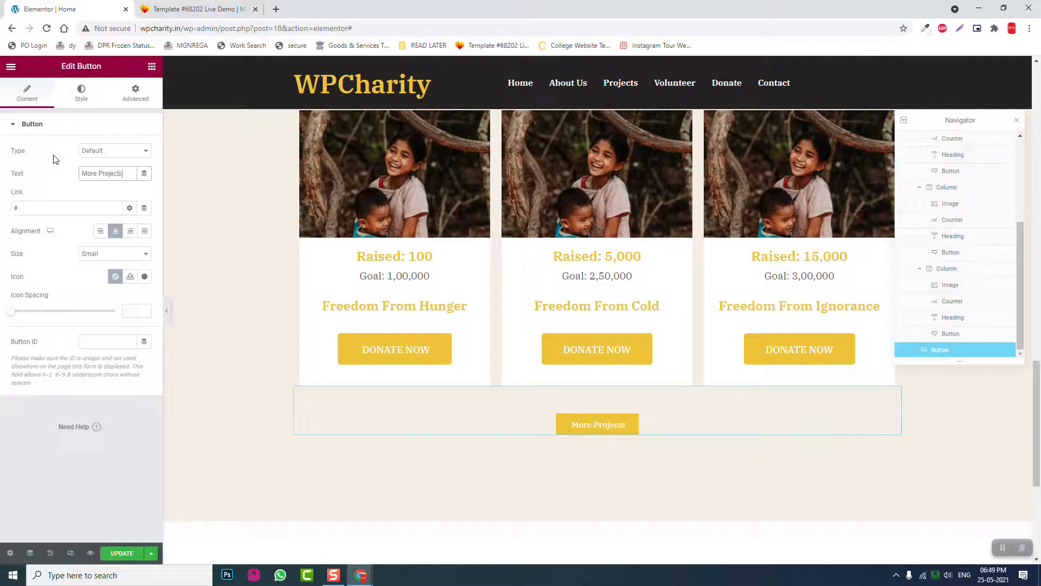
left_click(154, 9)
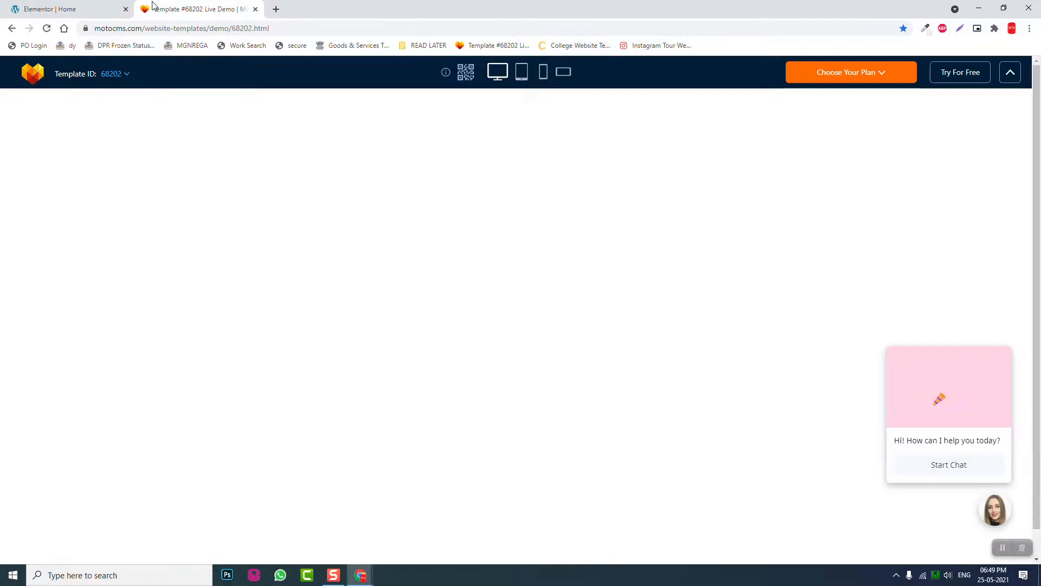
left_click(95, 5)
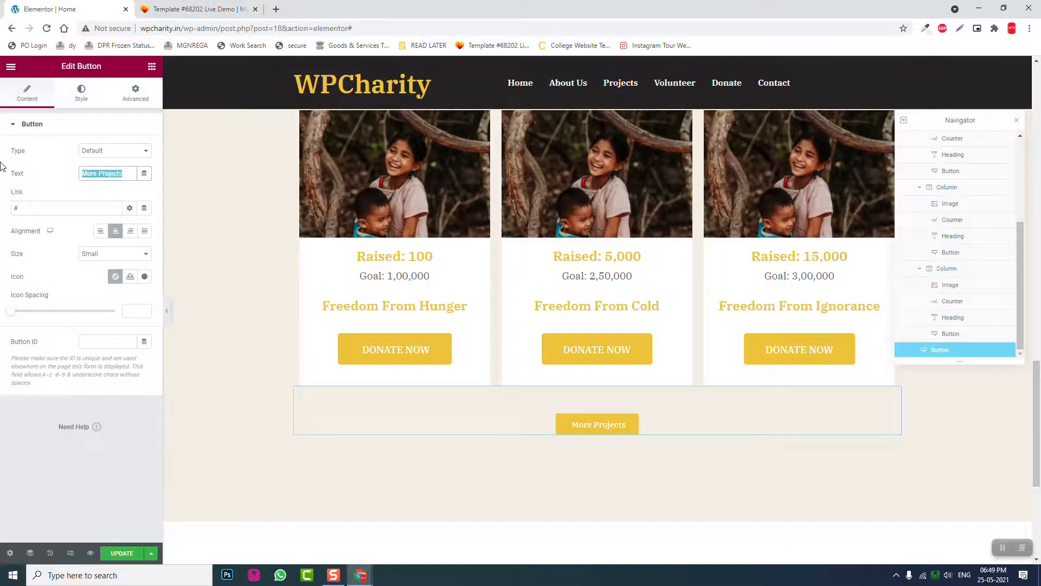
type("AL")
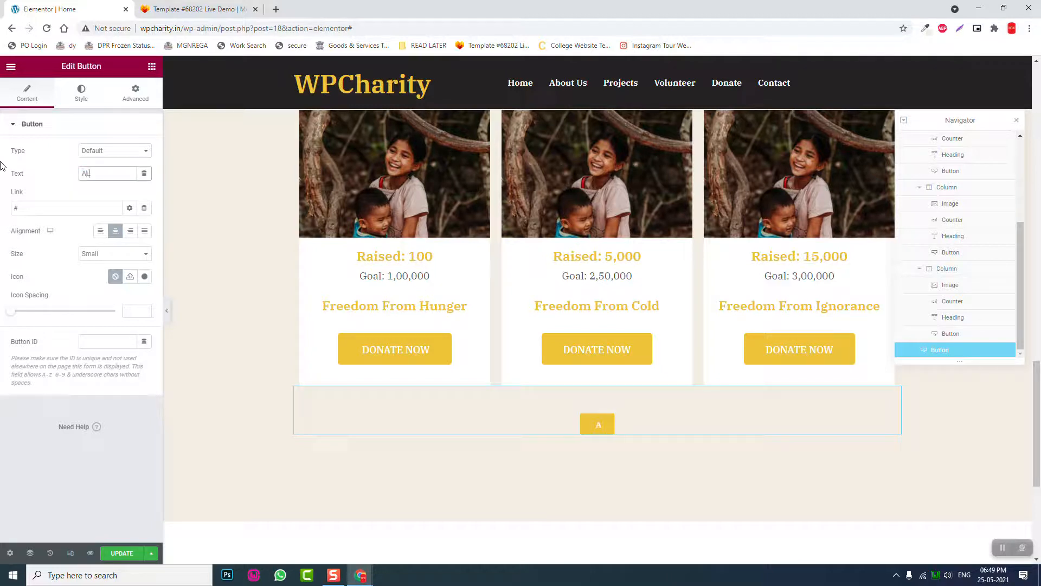
type("L CAUSES")
left_click(53, 207)
key("BackSpace")
type("R")
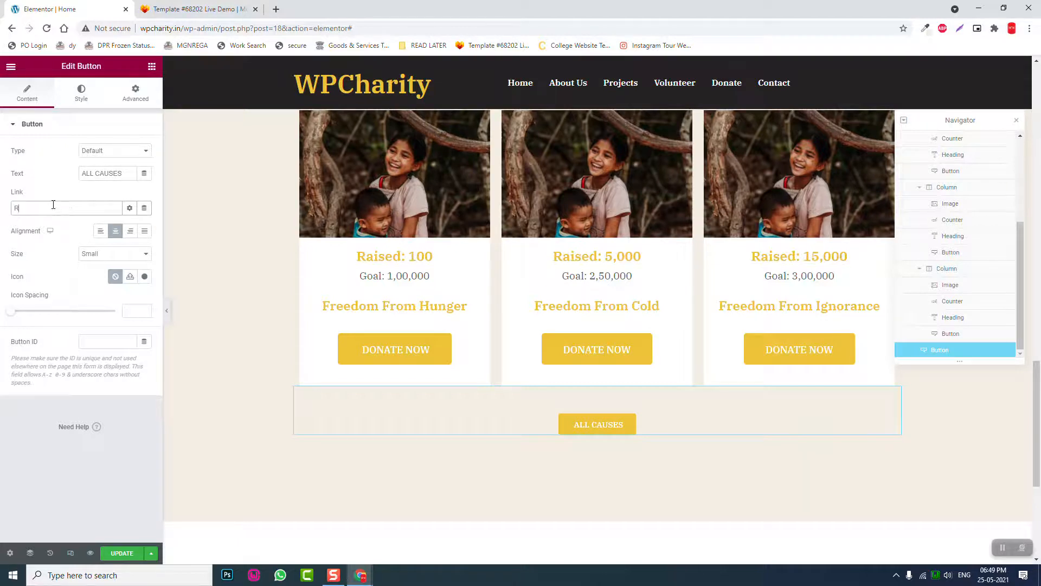
key("BackSpace")
key("BackSpace")
type("PROJ")
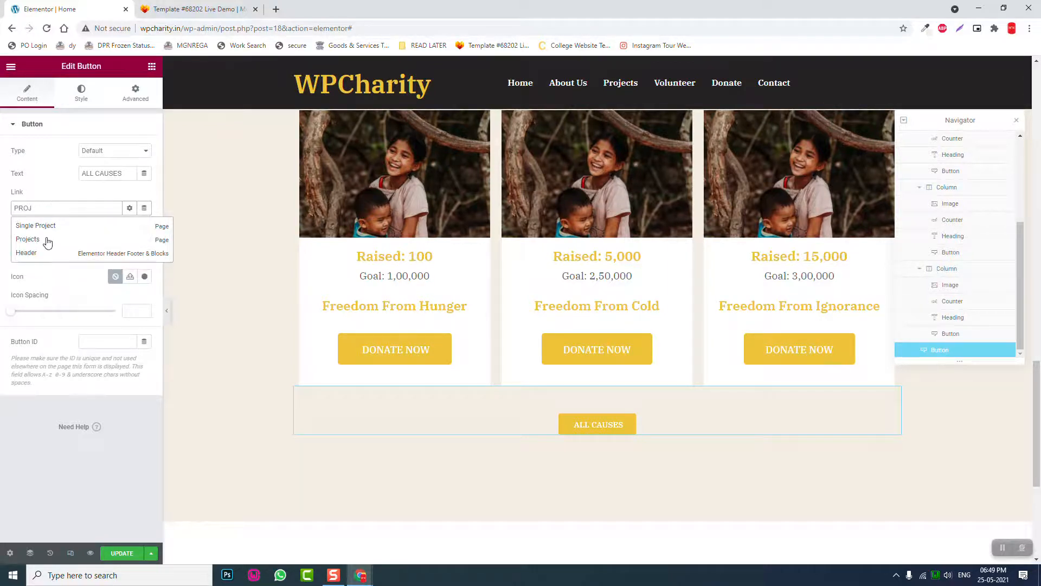
left_click(29, 239)
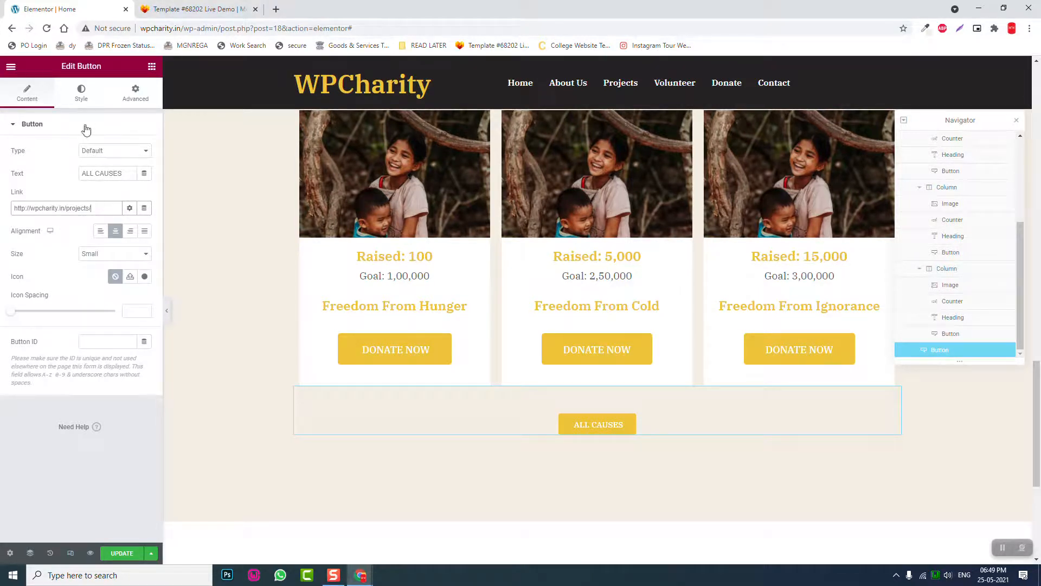
left_click(80, 96)
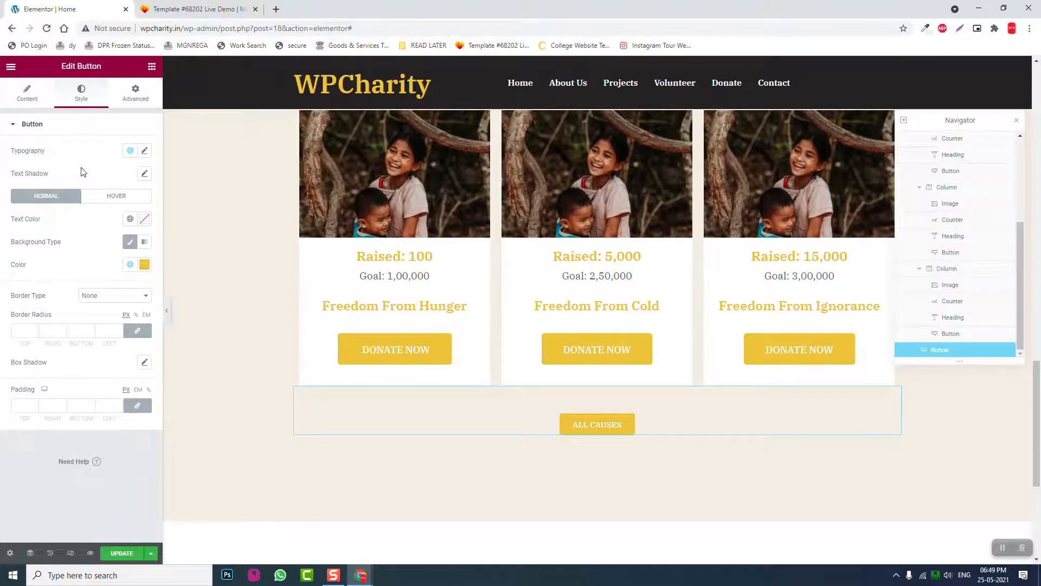
- Set the ALL CAUSES button's typography decoration to Underline
left_click(144, 151)
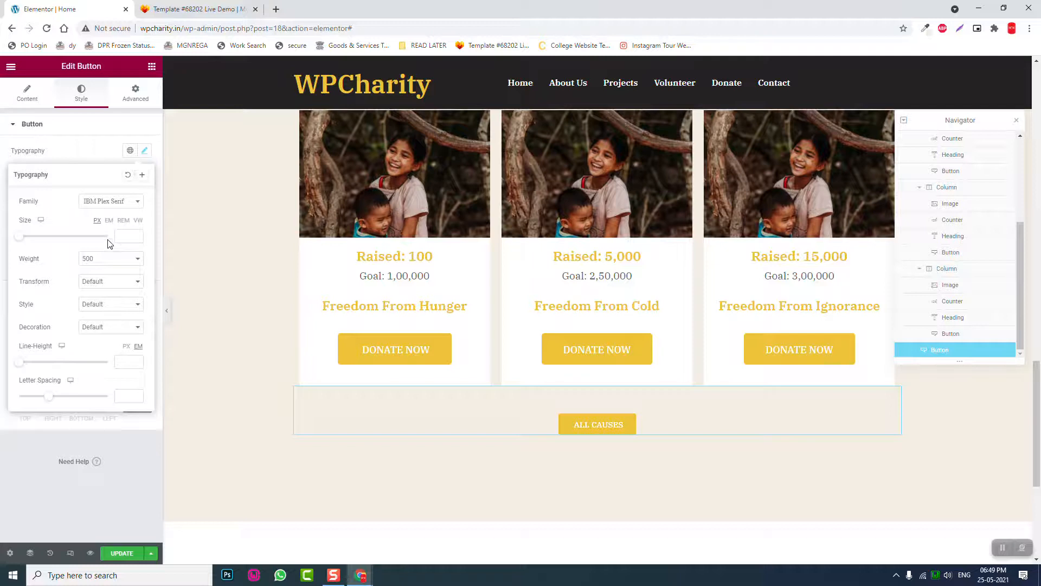
left_click(103, 308)
left_click(103, 308)
left_click(109, 281)
left_click(109, 286)
left_click(100, 327)
left_click(104, 347)
left_click(80, 157)
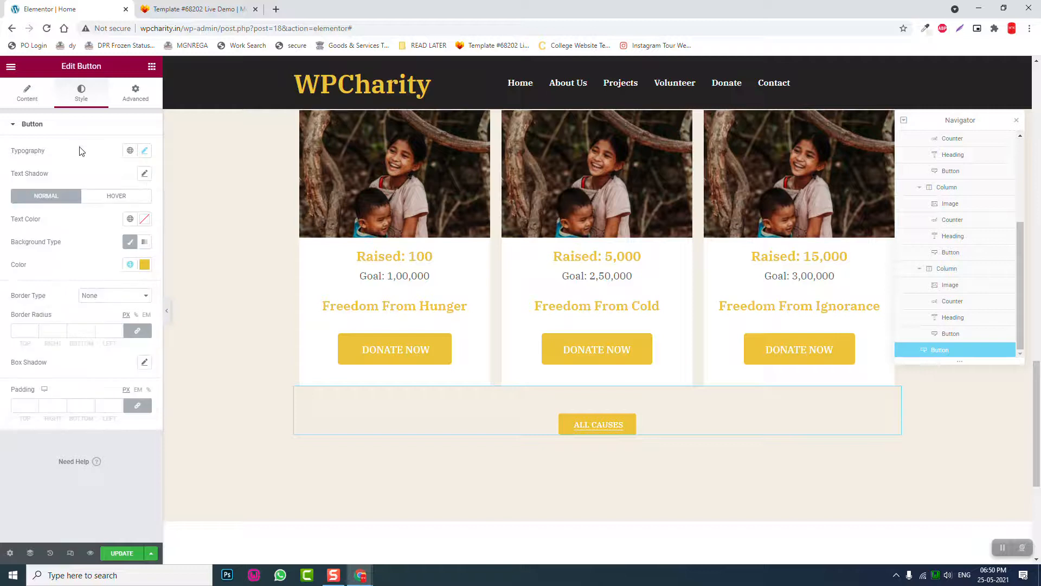
- Make the button background fully transparent and its text dark grey #454242
left_click(145, 264)
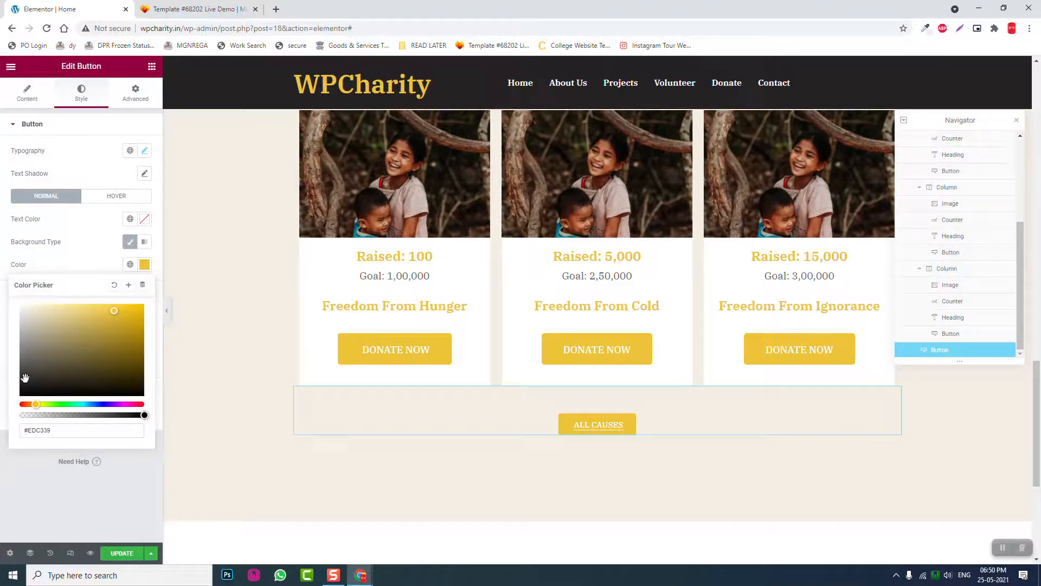
left_click(25, 379)
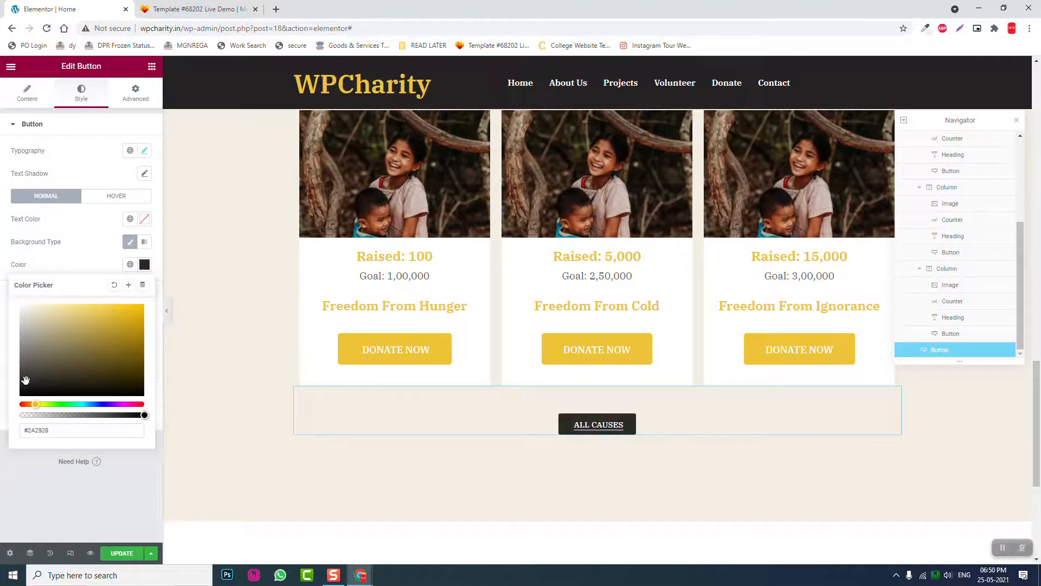
left_click(114, 286)
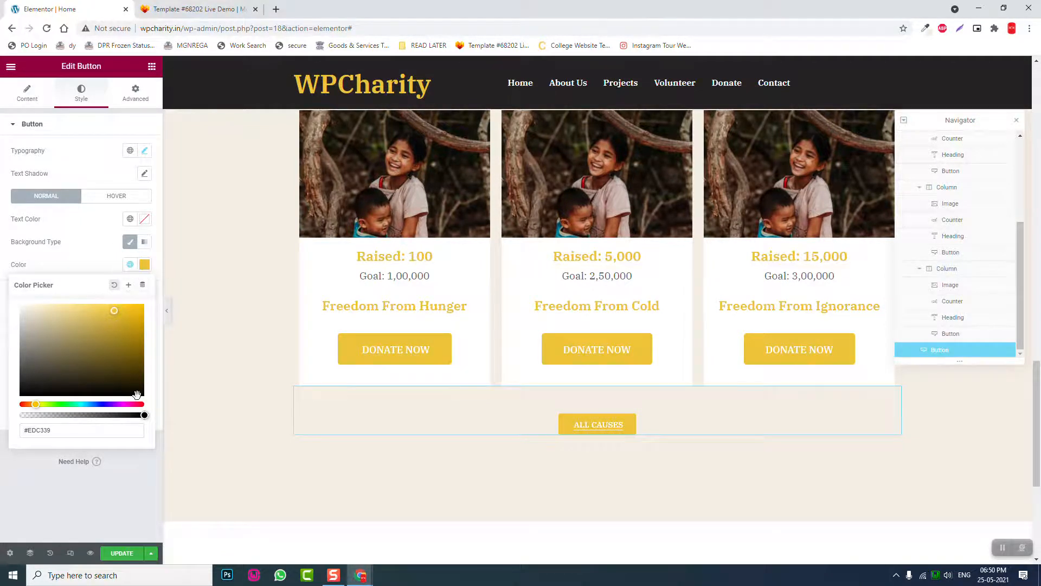
left_click_drag(144, 415, 1, 394)
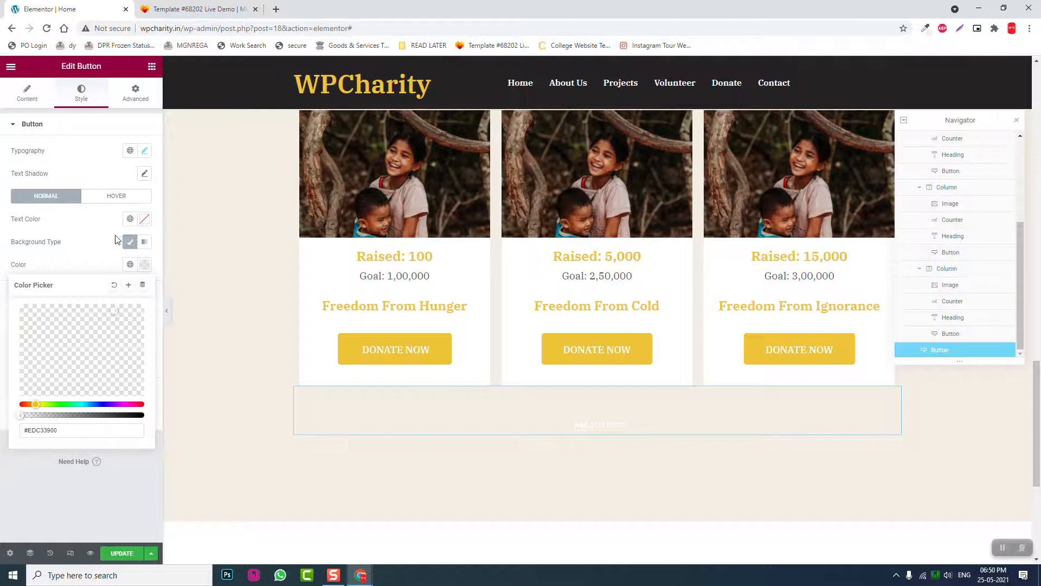
left_click(143, 220)
left_click(26, 326)
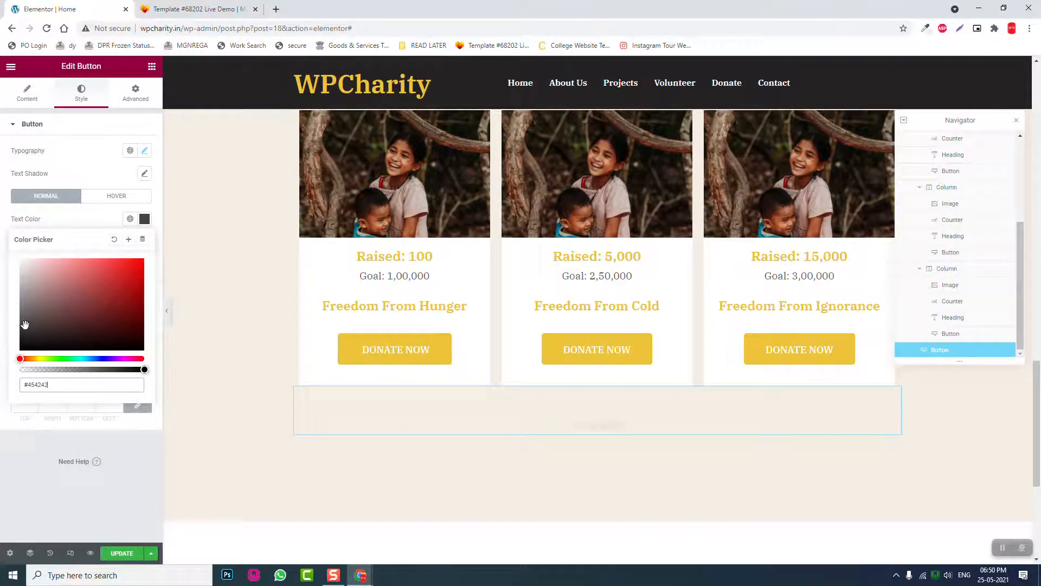
left_click(212, 7)
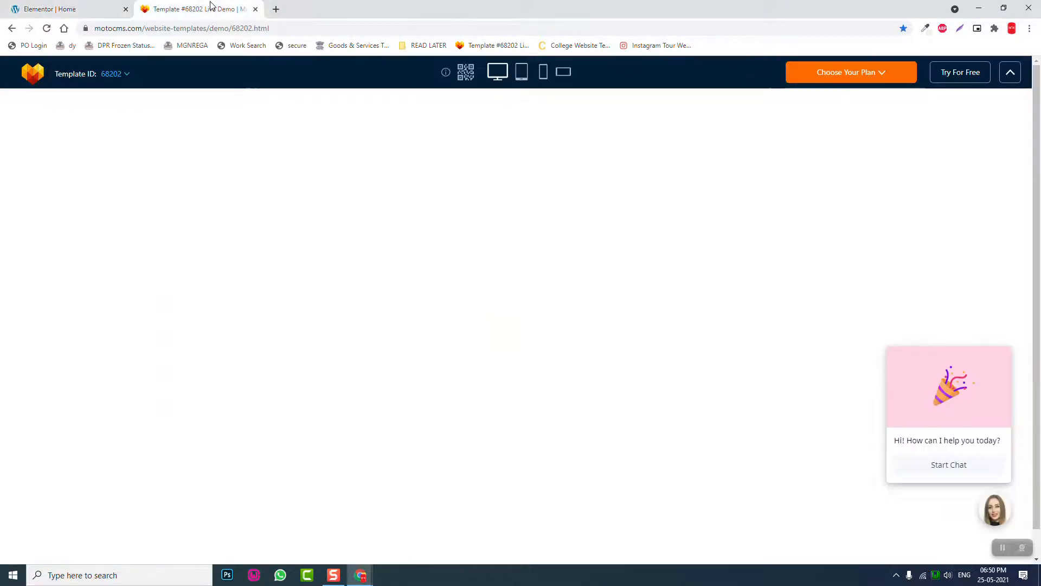
left_click(55, 9)
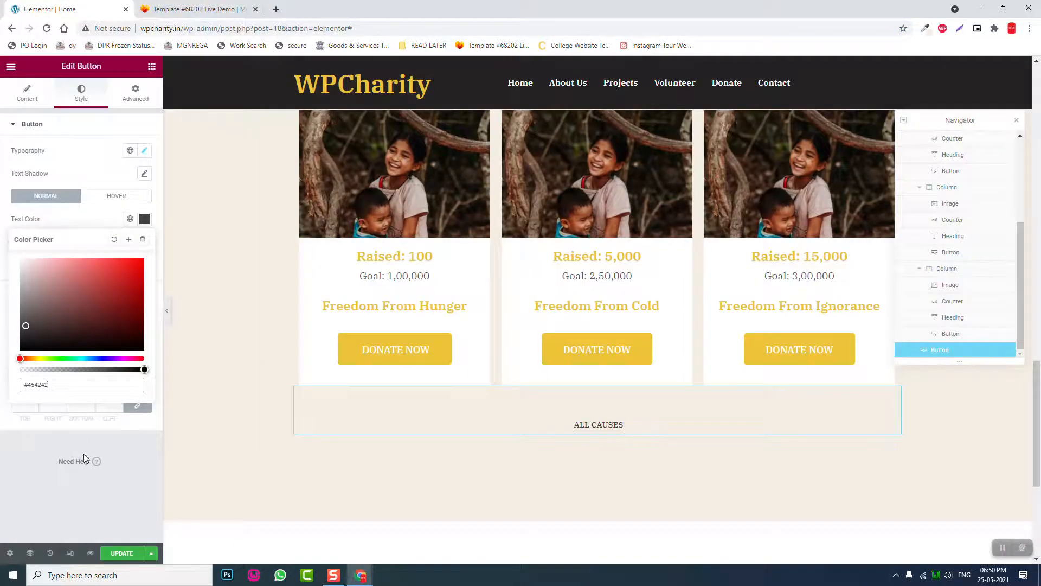
left_click(110, 440)
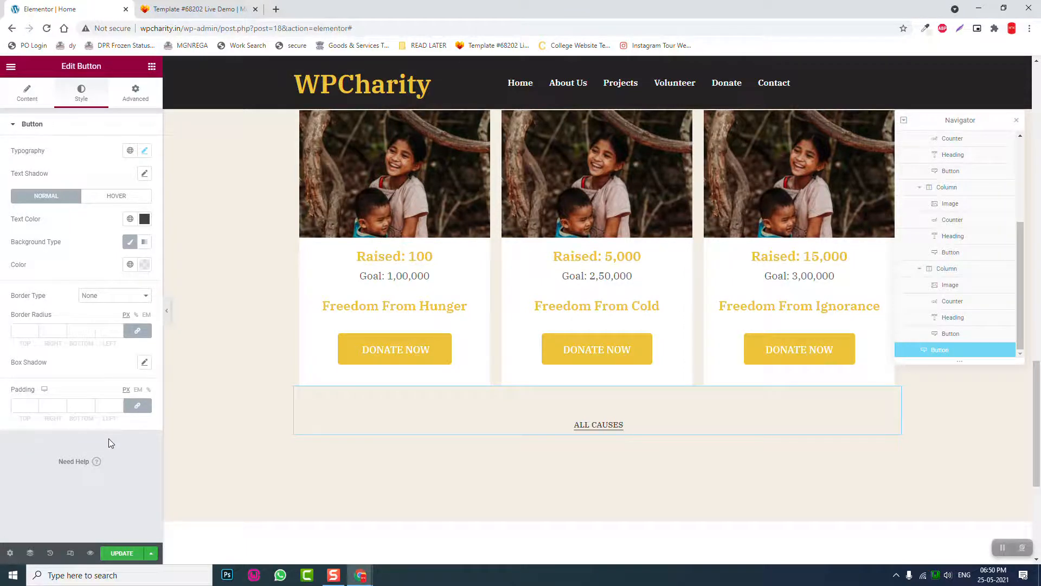
left_click(133, 197)
left_click(145, 264)
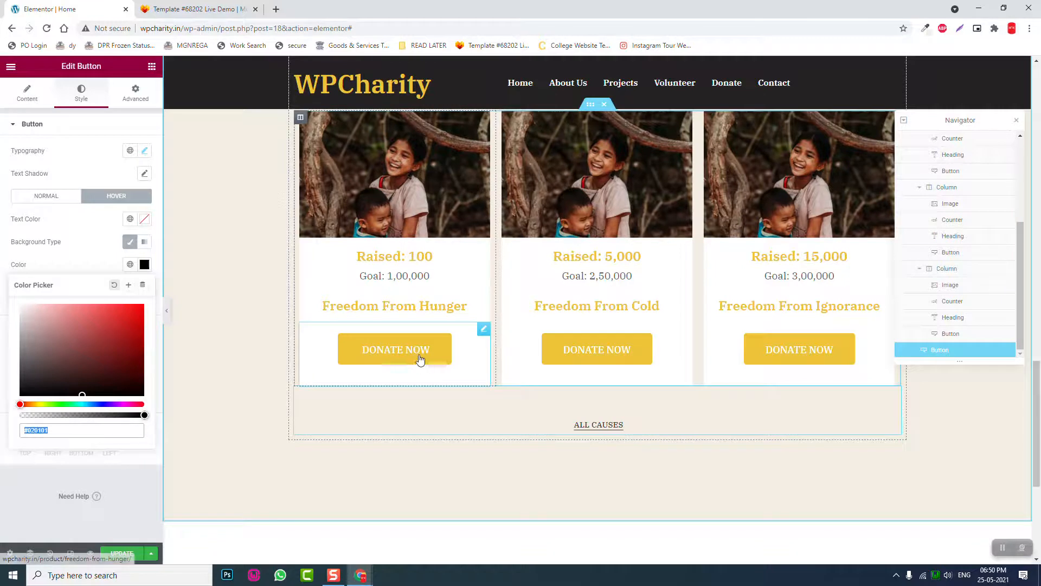
- Copy the theme yellow edc339 from the eyedropper history and paste it as the hover colour
left_click(926, 28)
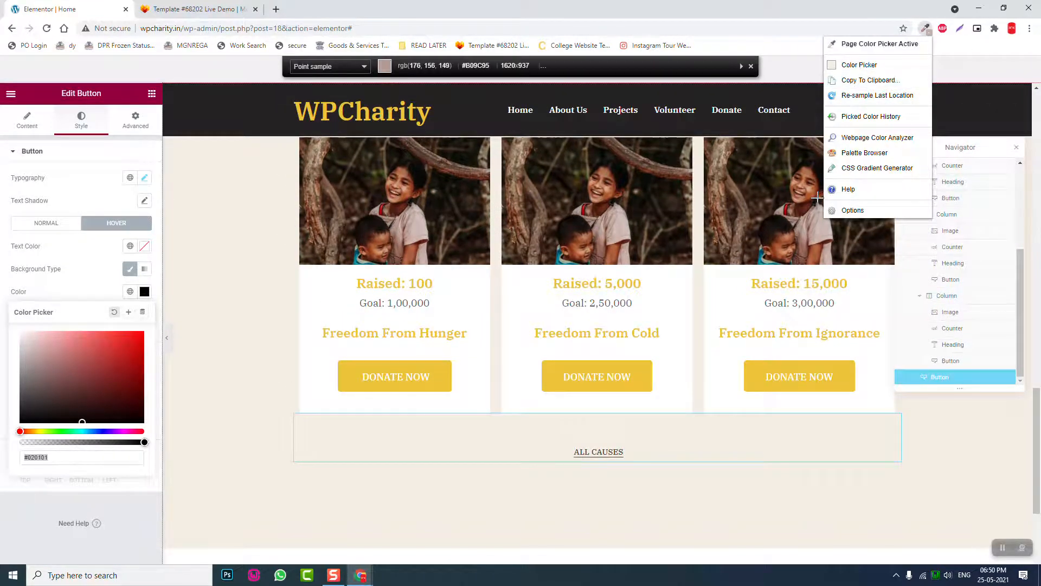
left_click(856, 82)
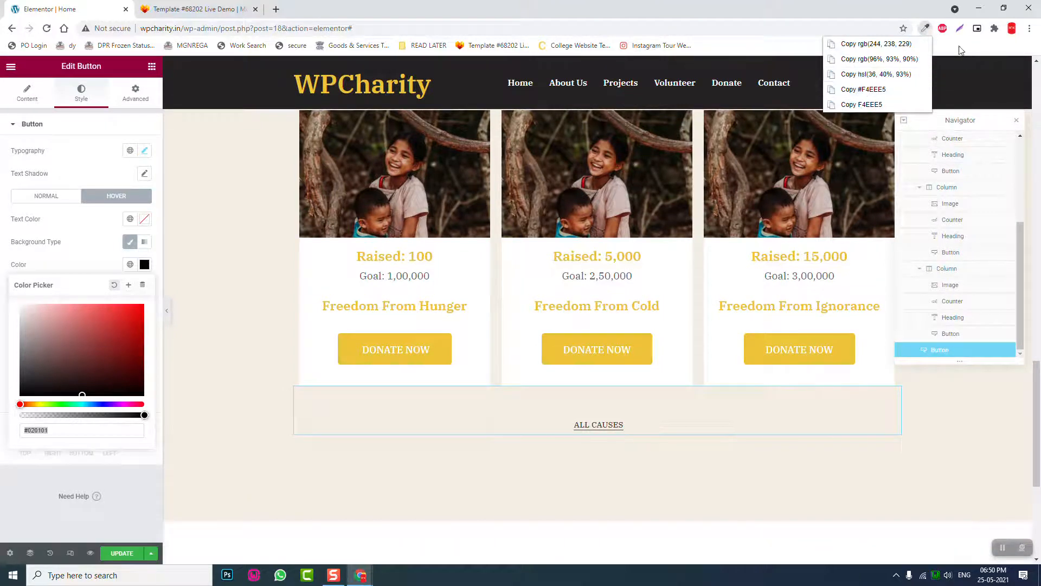
left_click(925, 30)
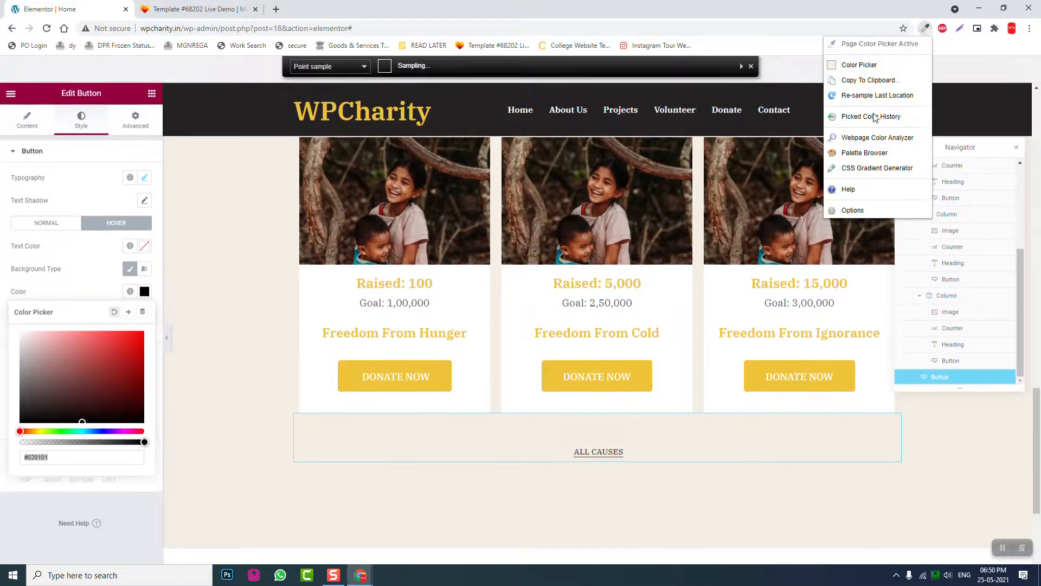
left_click(875, 115)
left_click(878, 96)
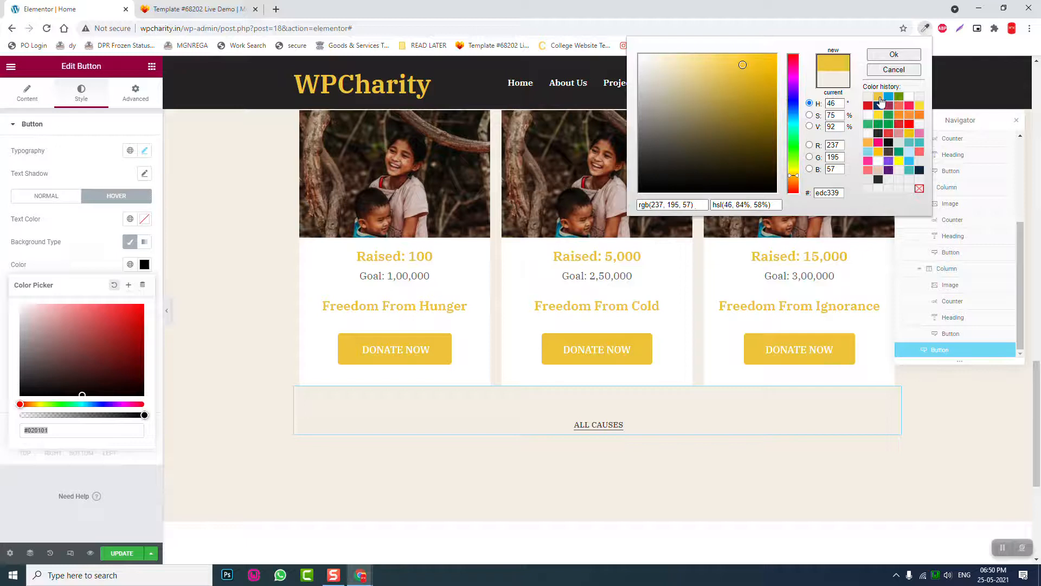
key("ctrl+c")
left_click_drag(72, 430, 2, 434)
key("ctrl+v")
left_click(23, 469)
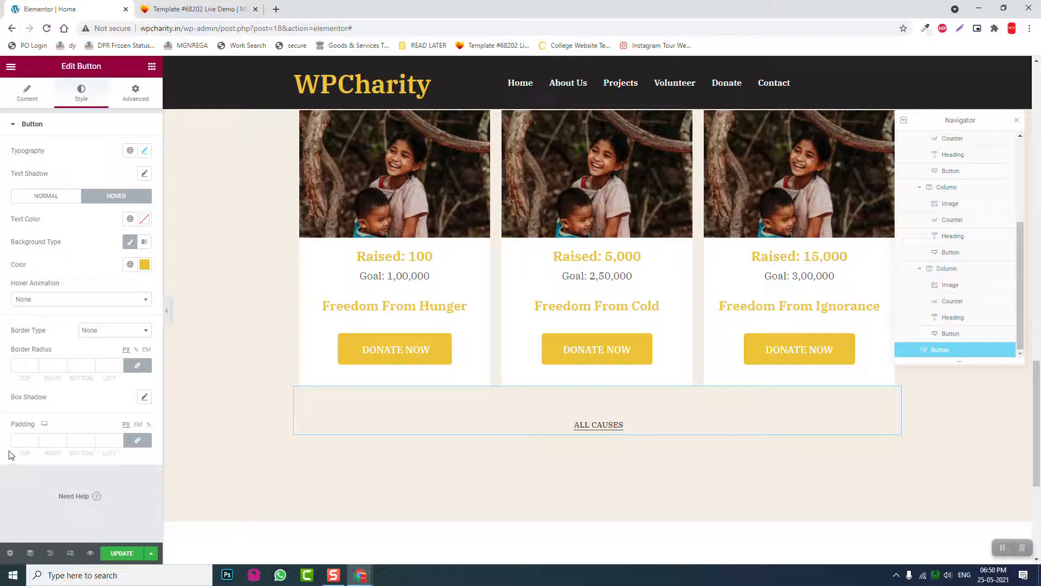
- Make the hover text colour yellow and leave the hover background empty
left_click(144, 264)
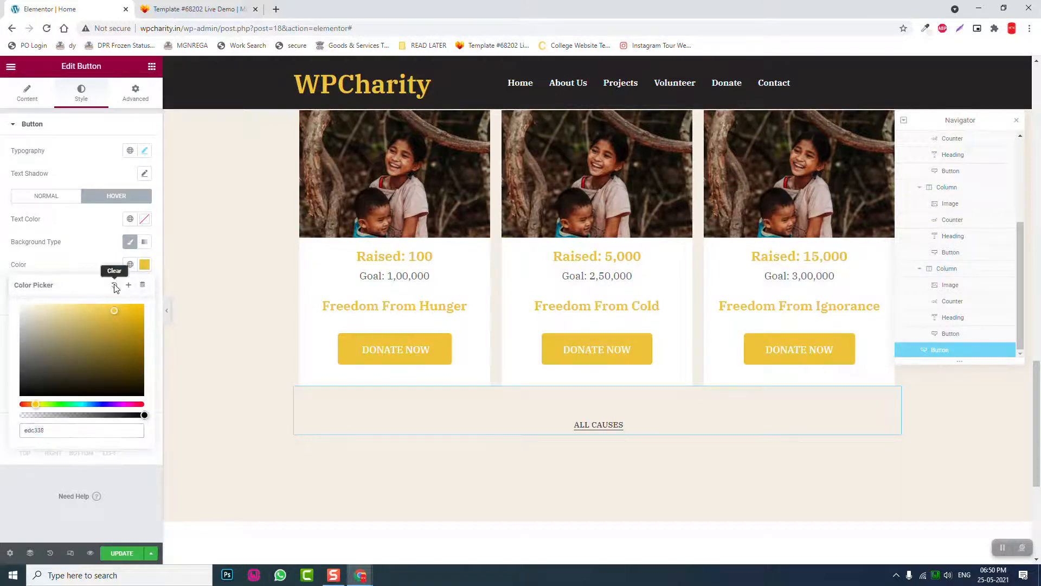
left_click(144, 219)
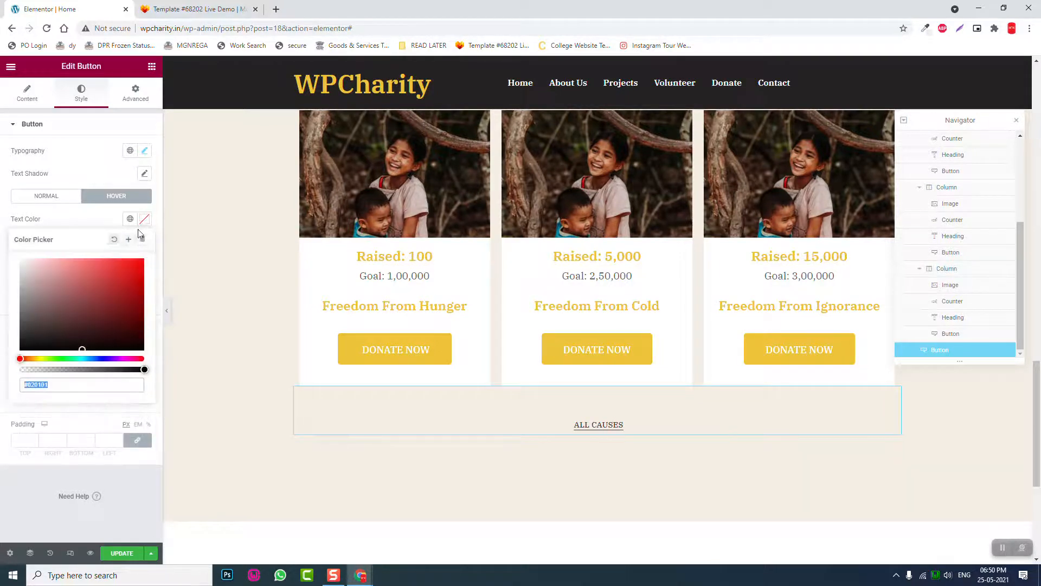
left_click(33, 477)
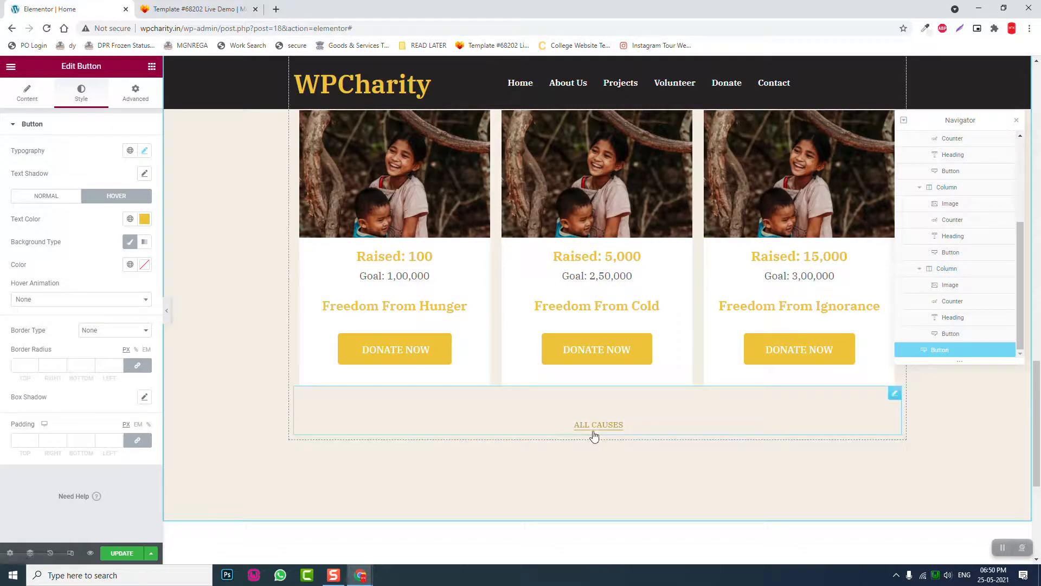
left_click(167, 312)
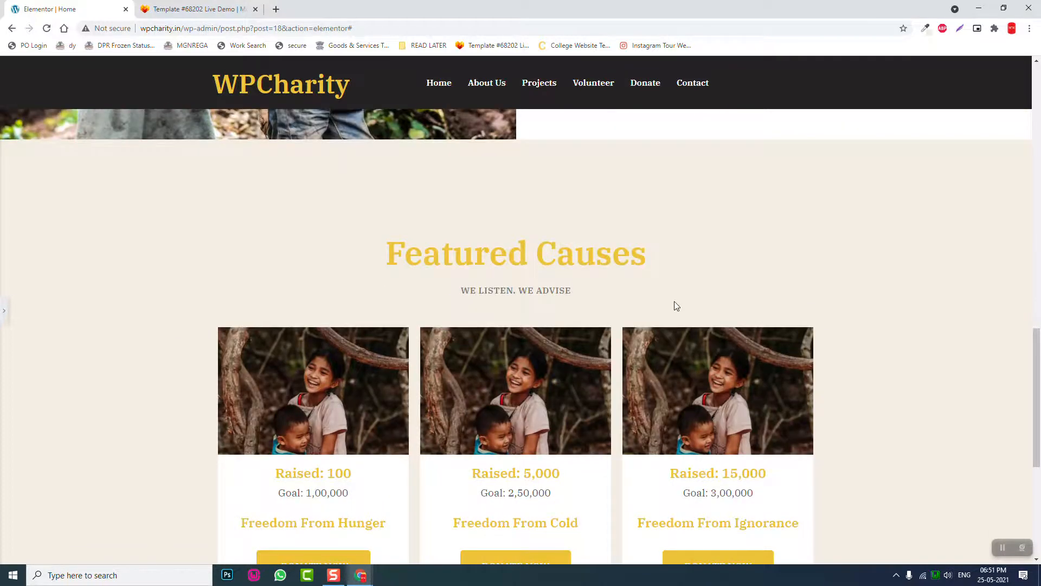
- Scroll the full-width preview of Featured Causes, then restore the panel and UPDATE the page
scroll(564, 288, "down", 2)
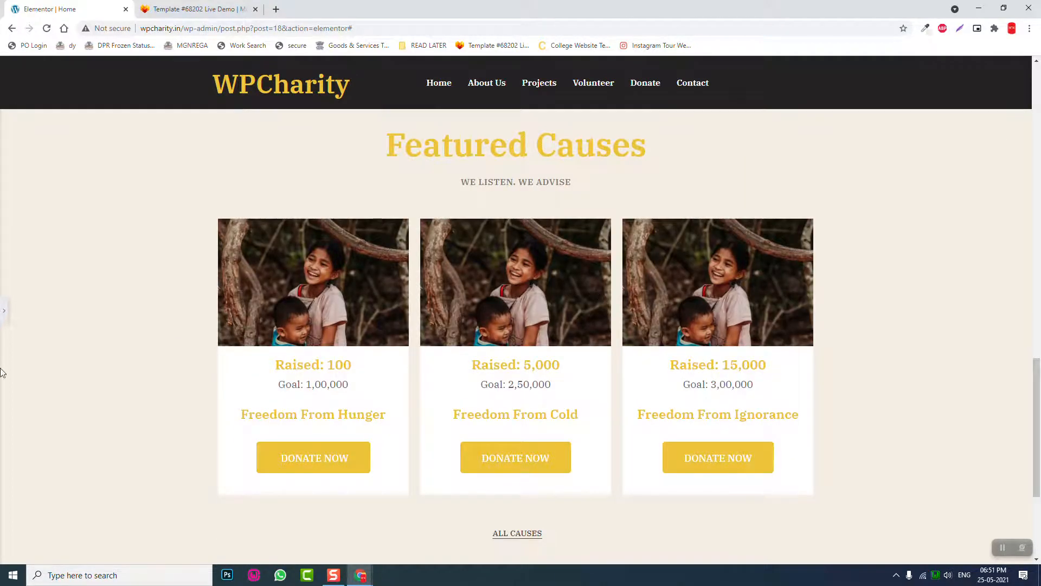
scroll(265, 338, "down", 1)
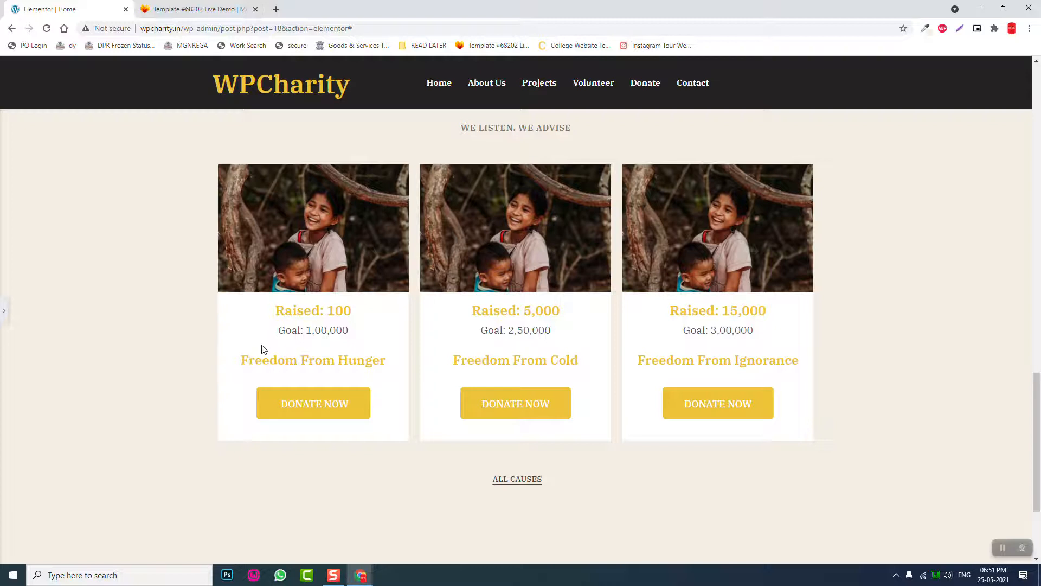
left_click(4, 314)
left_click(132, 557)
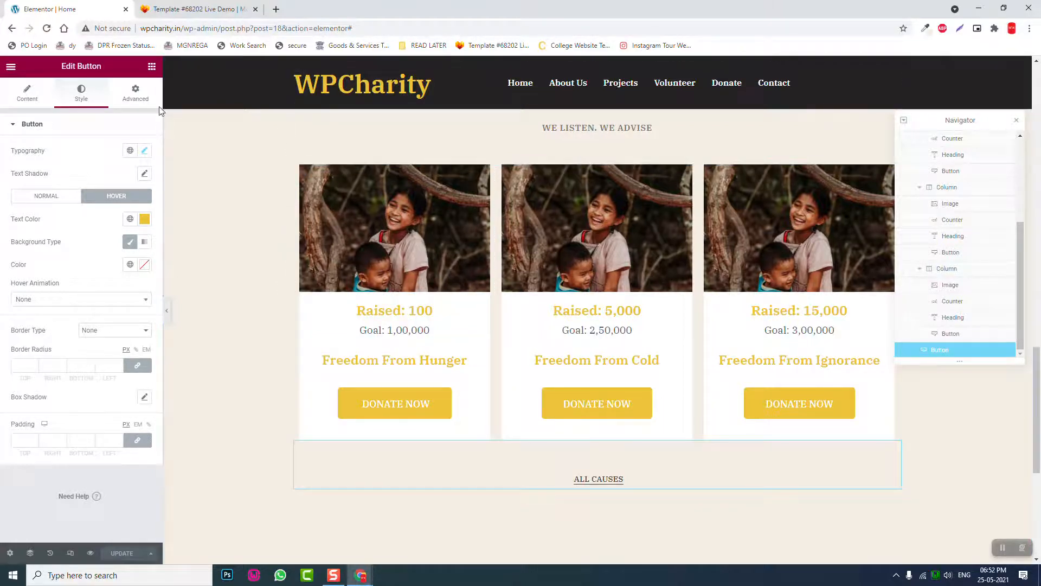
- Search widgets for 'IMAGE' and drop an Image Box below the Freedom From Hunger card
left_click(151, 69)
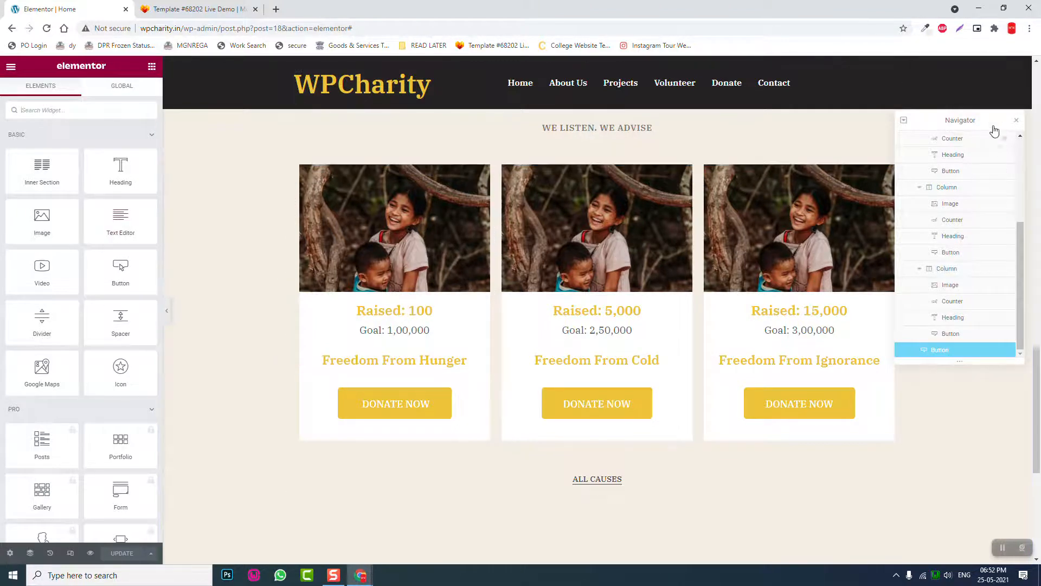
left_click(1015, 121)
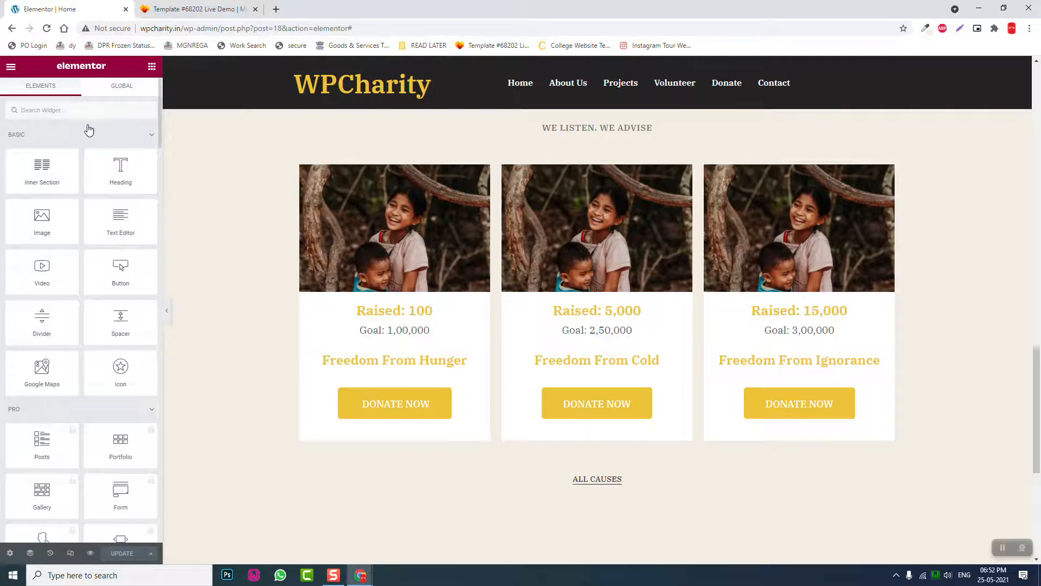
type("CON")
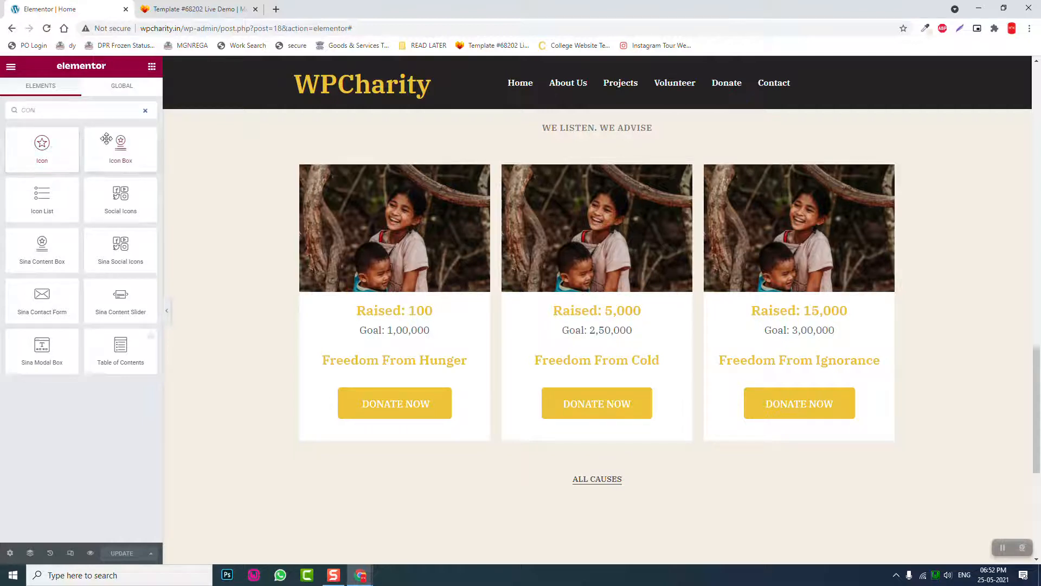
left_click_drag(63, 110, 1, 54)
type("IMAGE")
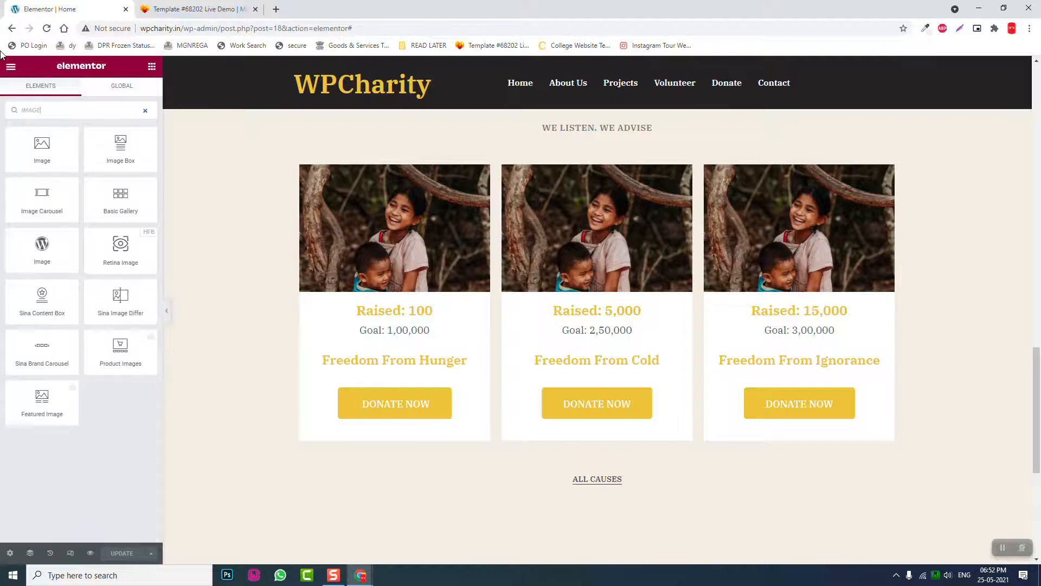
left_click_drag(121, 143, 376, 431)
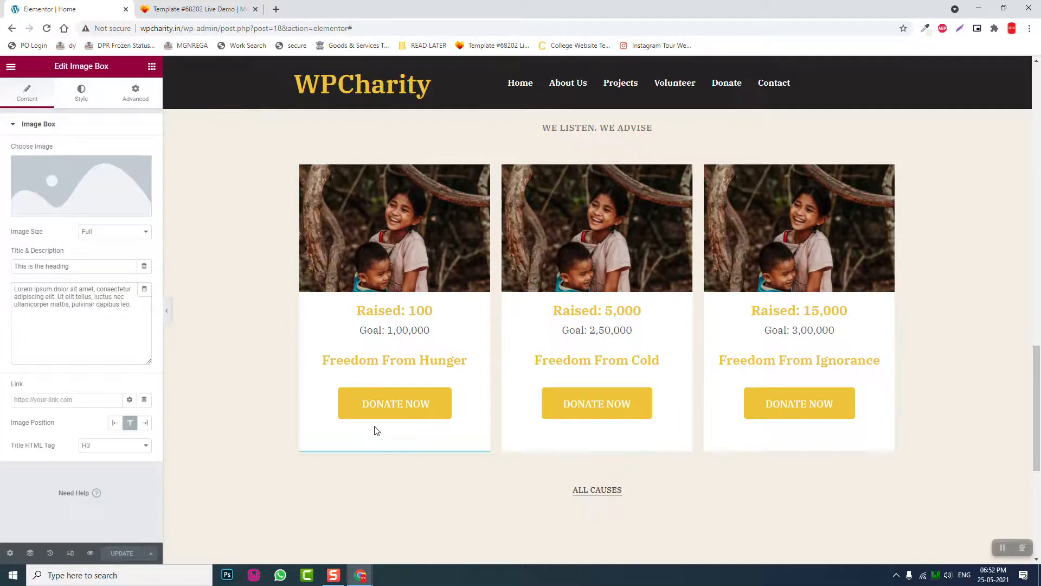
- Insert the children photo from the media library into the Image Box
scroll(377, 434, "down", 2)
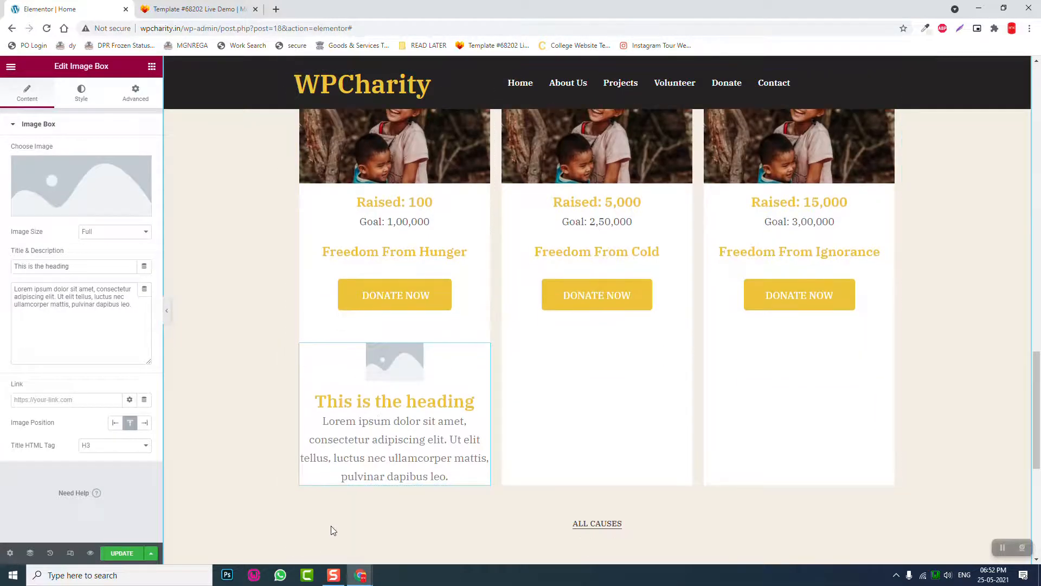
left_click(94, 209)
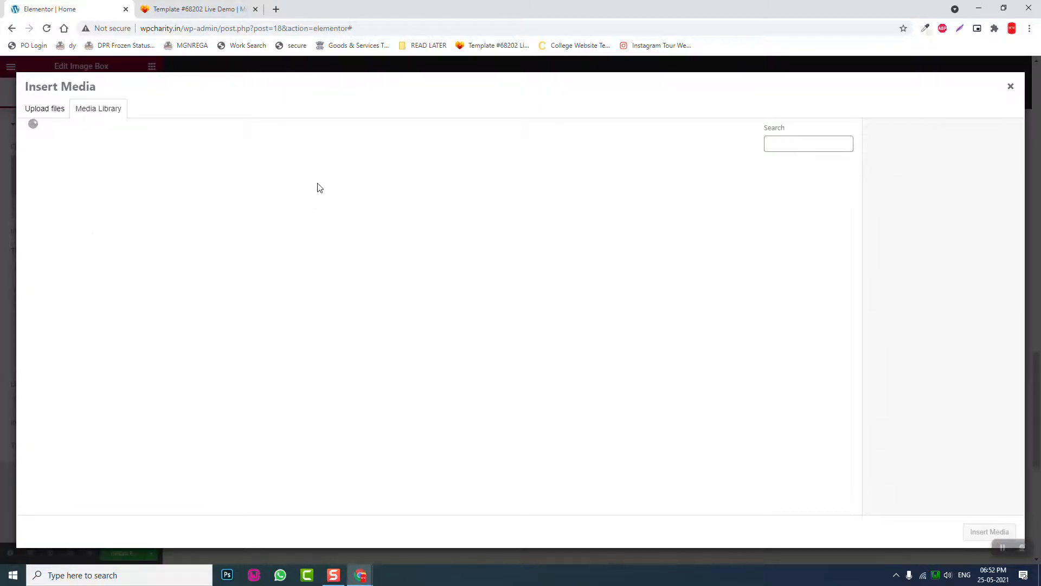
left_click(150, 205)
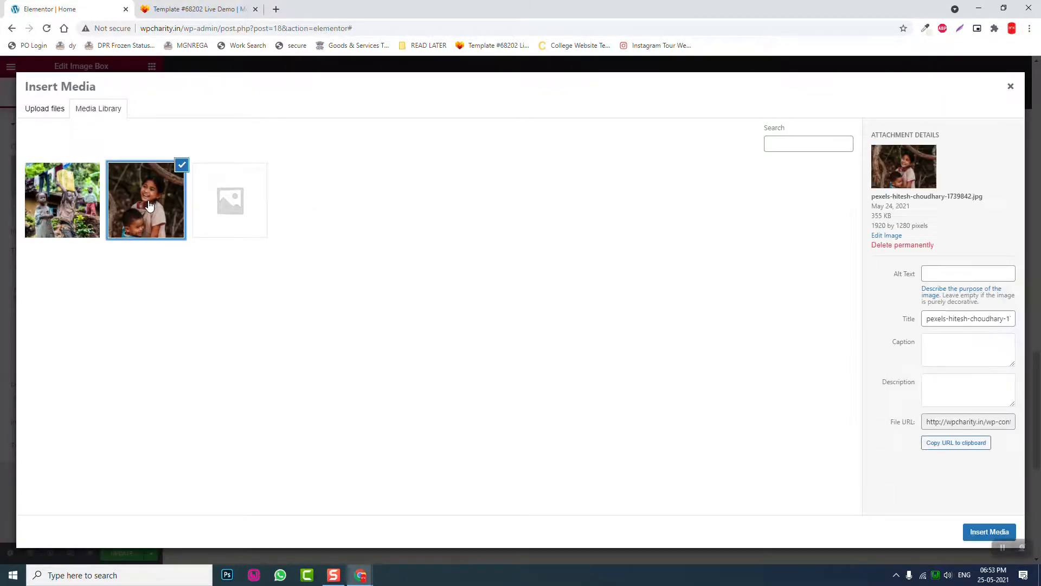
left_click(982, 534)
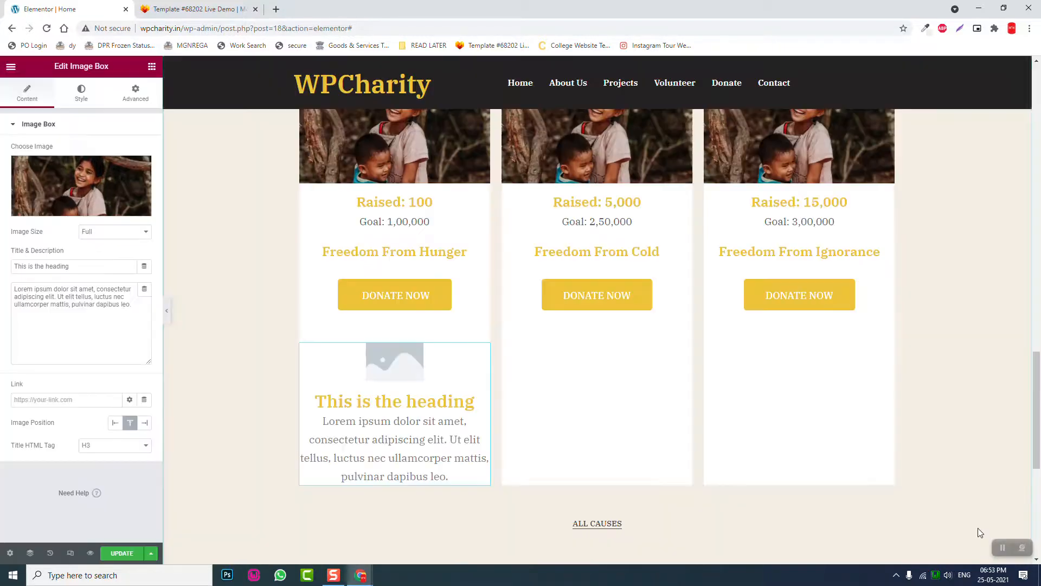
- Change the Image Box title to 'Freedom From Hunger'
left_click_drag(97, 266, 2, 262)
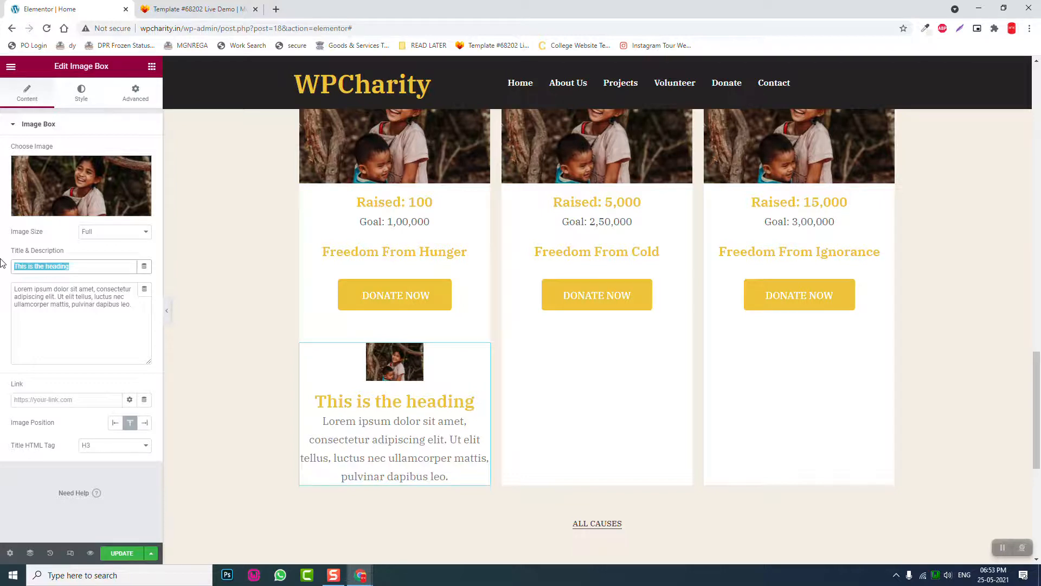
type("fRE")
key("BackSpace")
key("BackSpace")
key("BackSpace")
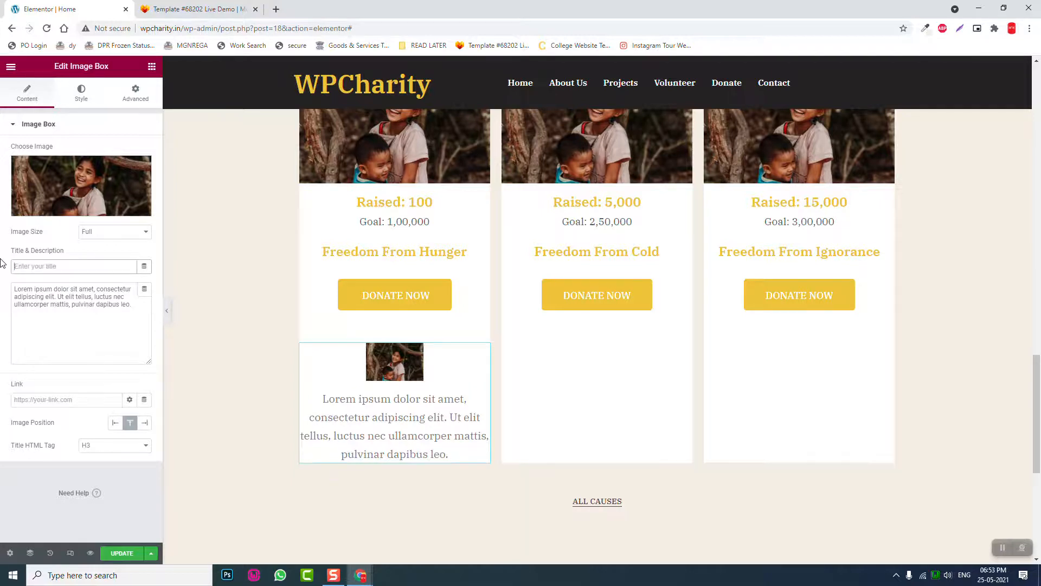
type("Freedom From Hung")
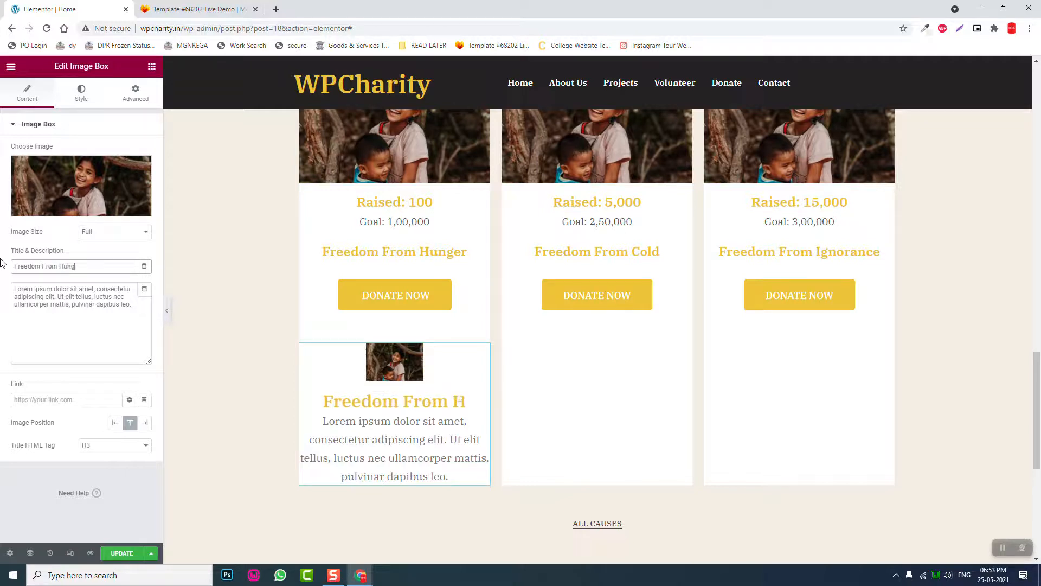
type("er")
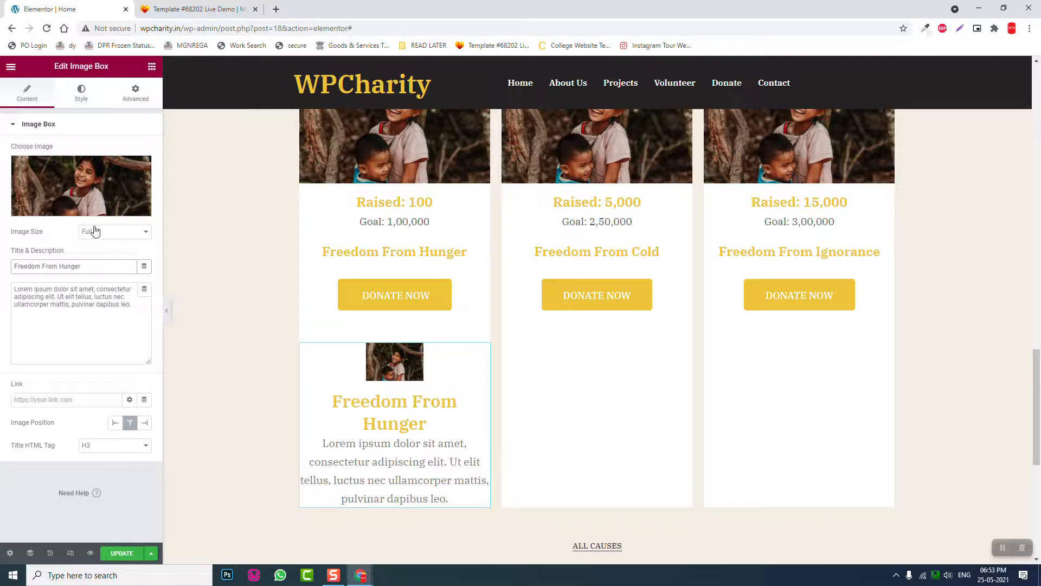
- Replace the description with 'Raised: 1,500' and 'Goal : 1,00,000' on separate lines
left_click_drag(146, 307, 1, 163)
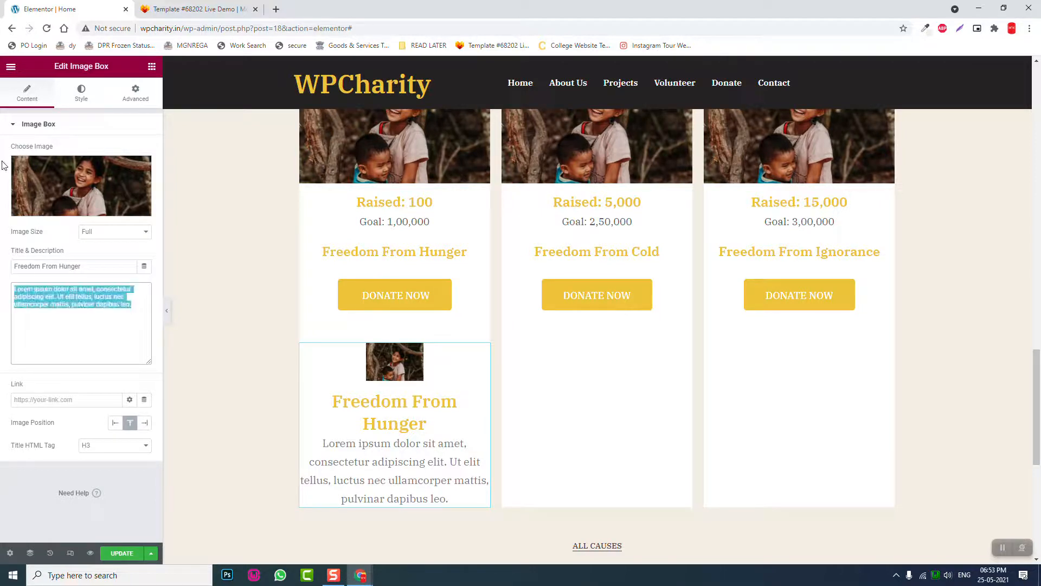
type("Raised:")
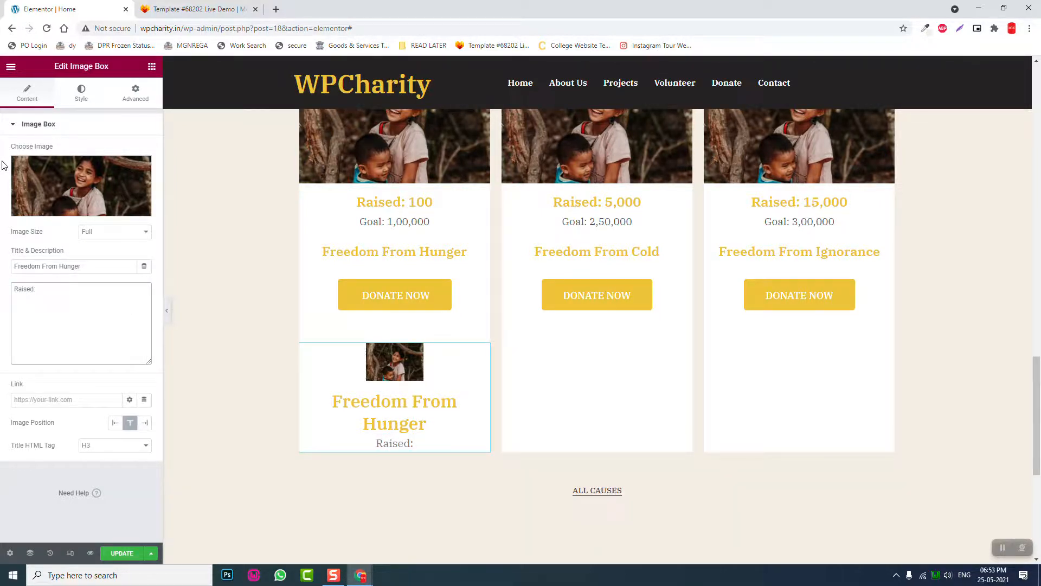
type(" 1500")
key("Return")
type("Go")
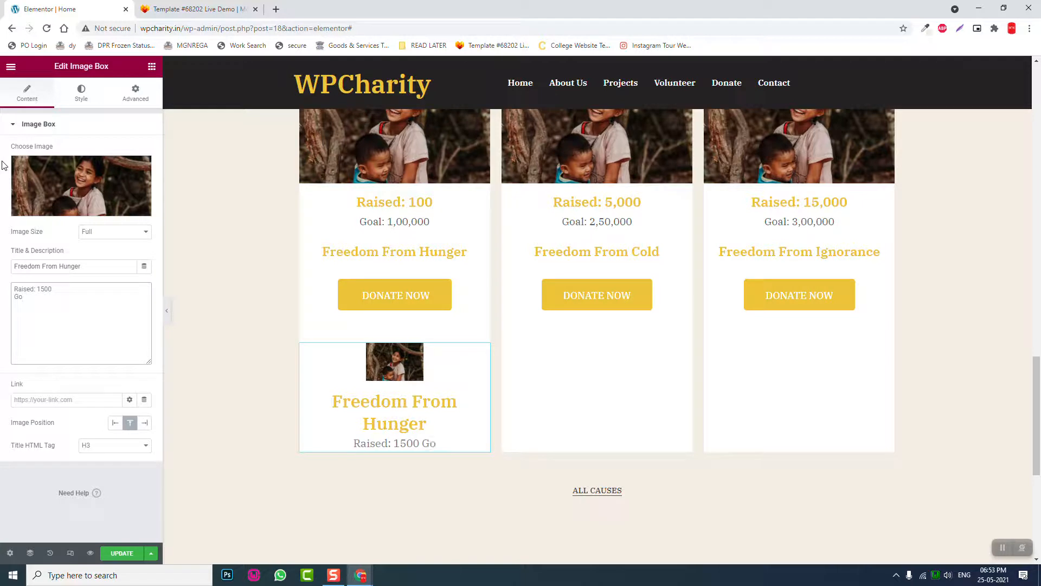
key("BackSpace")
key("BackSpace")
type("b")
type("ald")
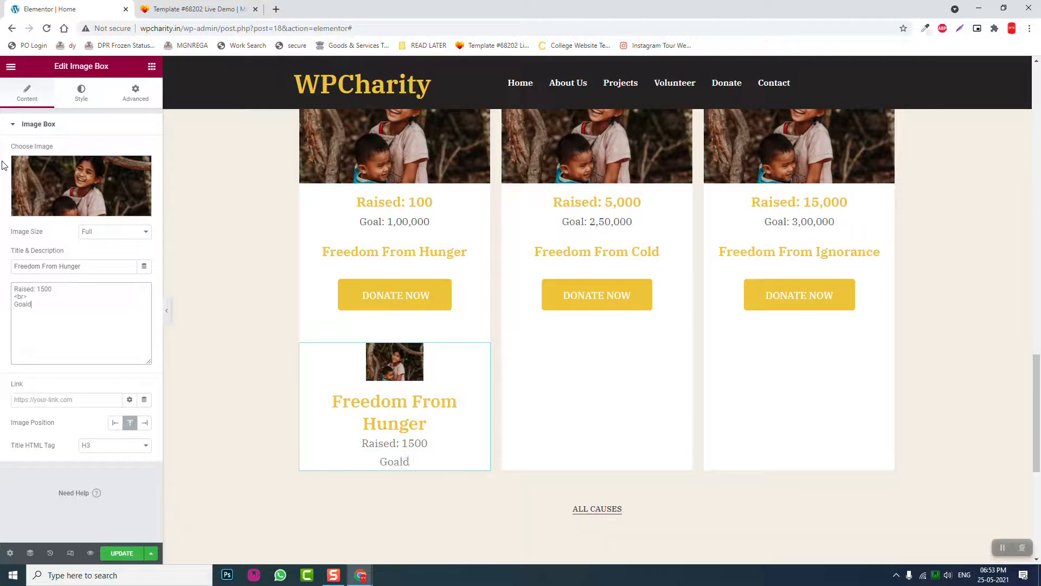
type(" : 1,000,000")
left_click(42, 289)
type(".")
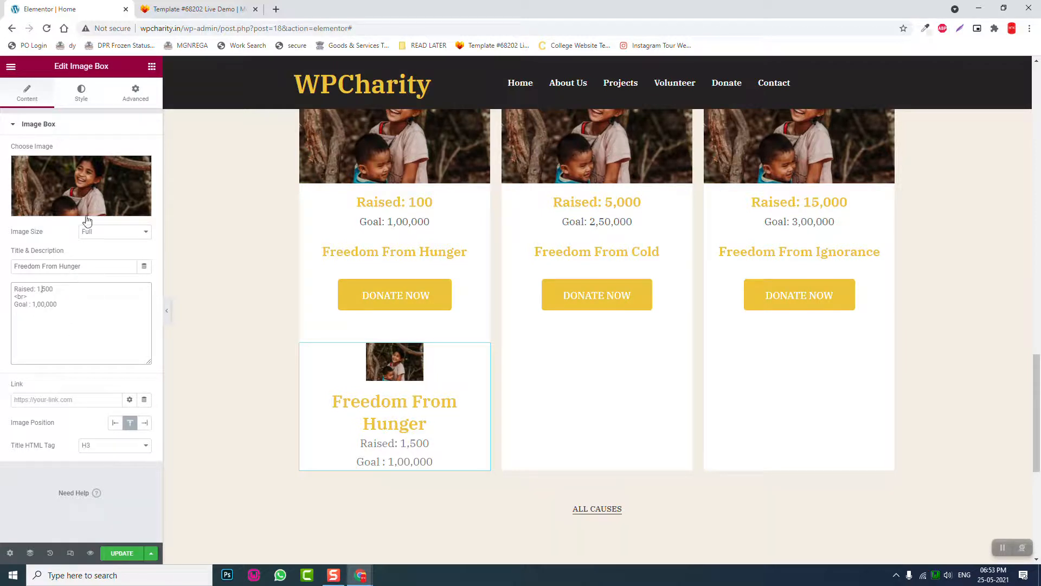
- Set the Image Box photo width to 100%
left_click(84, 102)
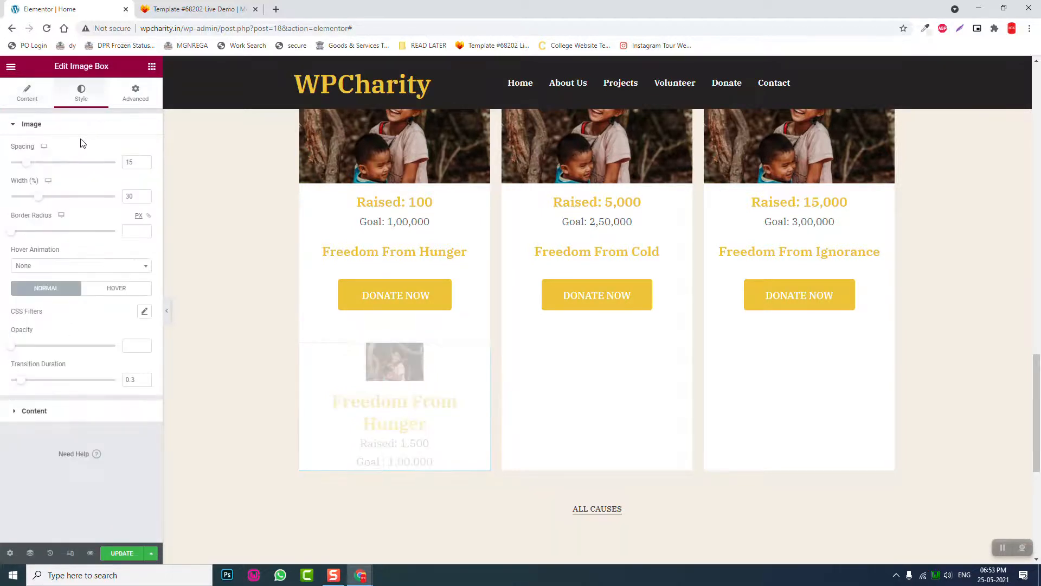
left_click(32, 101)
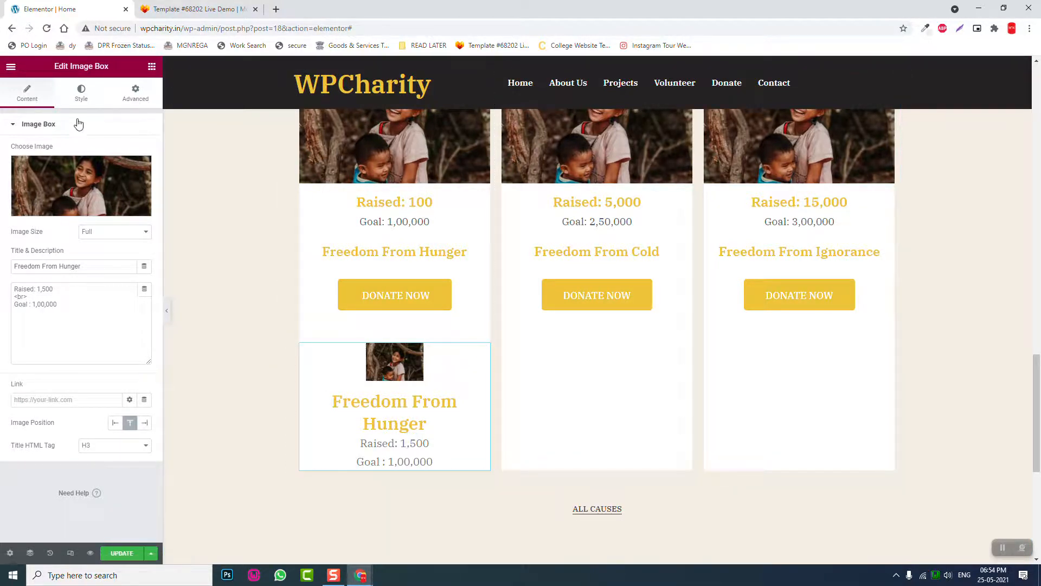
left_click(80, 95)
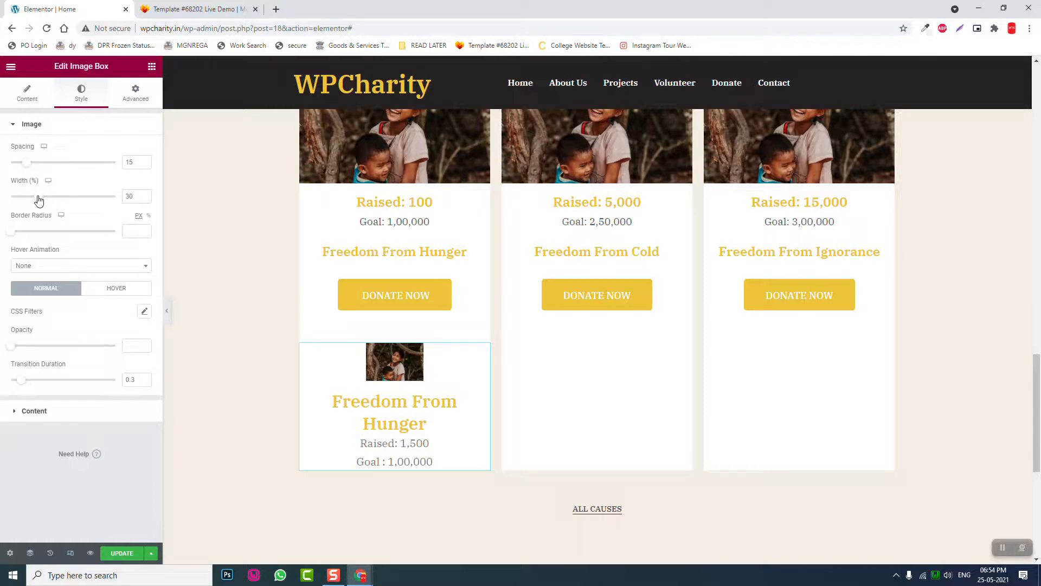
left_click_drag(38, 199, 115, 198)
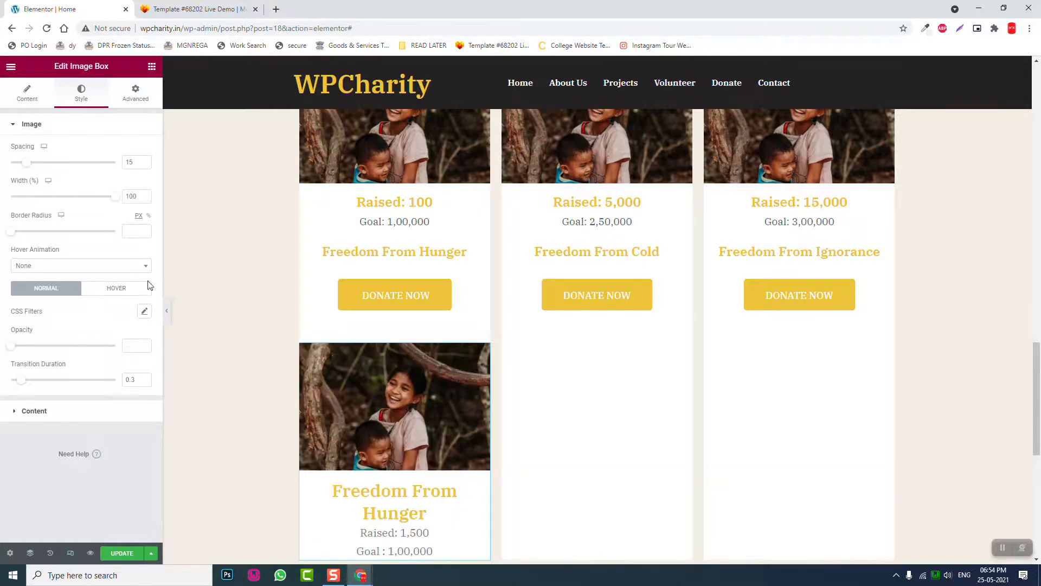
scroll(342, 385, "down", 2)
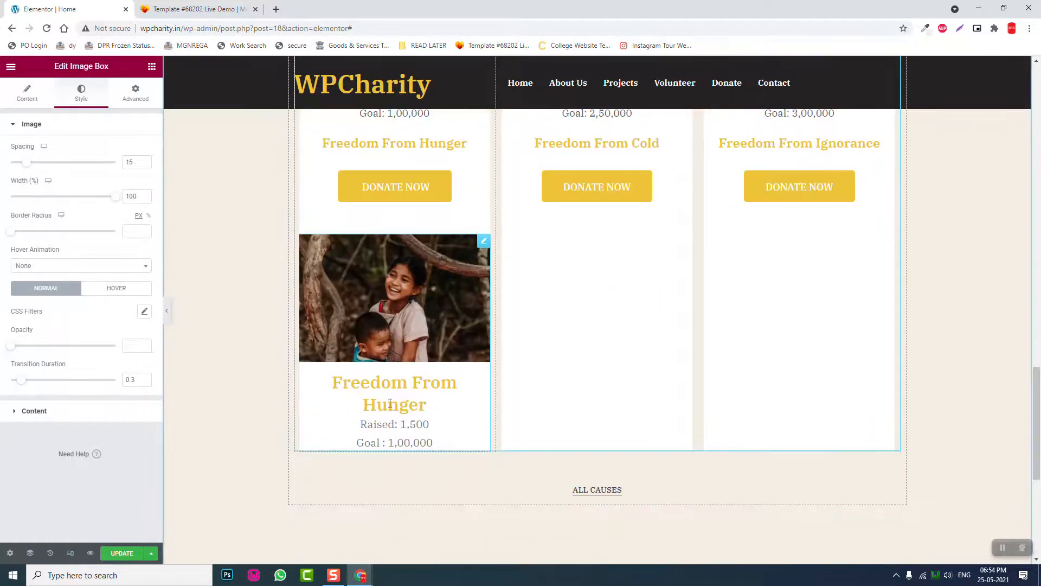
- Give the title font size 25 and a line height of 2.6
left_click(63, 412)
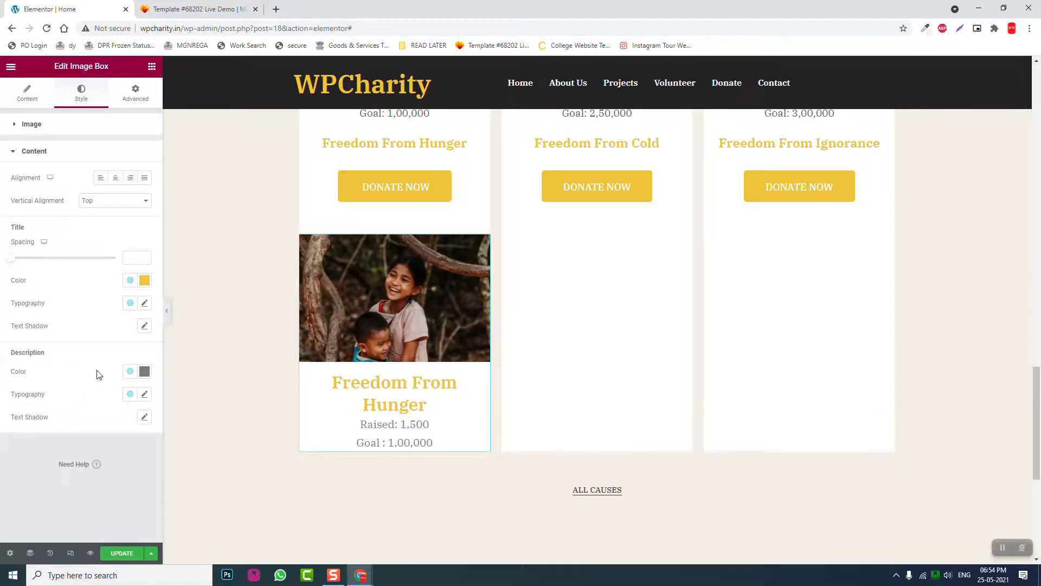
left_click(145, 305)
left_click(124, 389)
type("25")
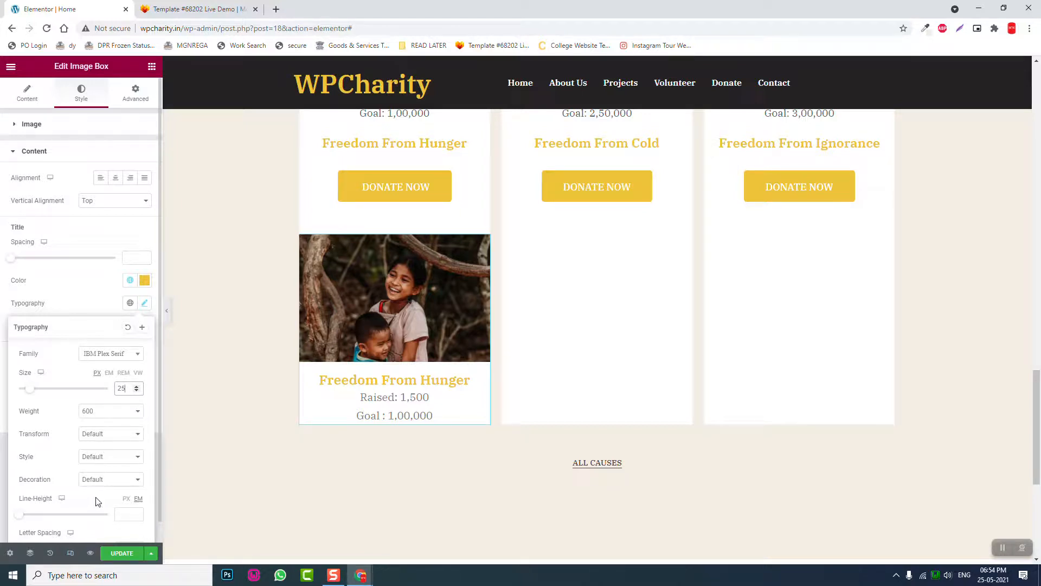
scroll(98, 496, "down", 1)
left_click(121, 489)
type("1.5")
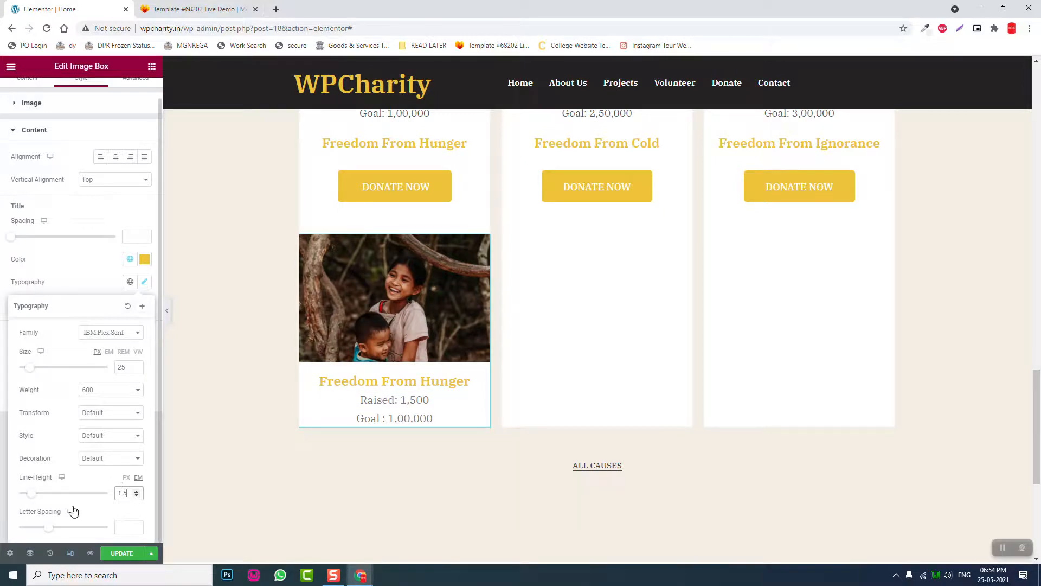
left_click_drag(33, 493, 42, 494)
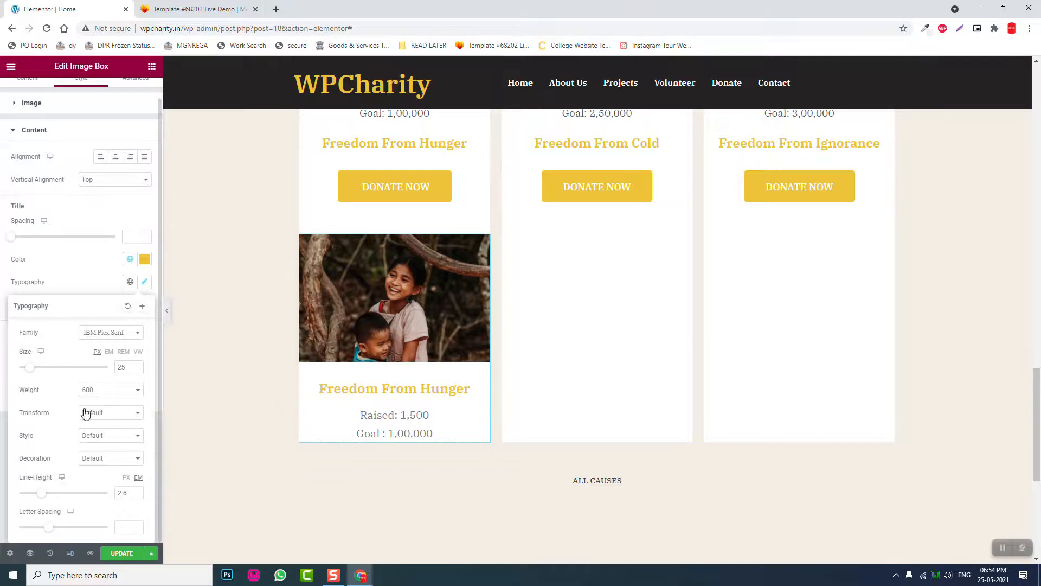
left_click(100, 272)
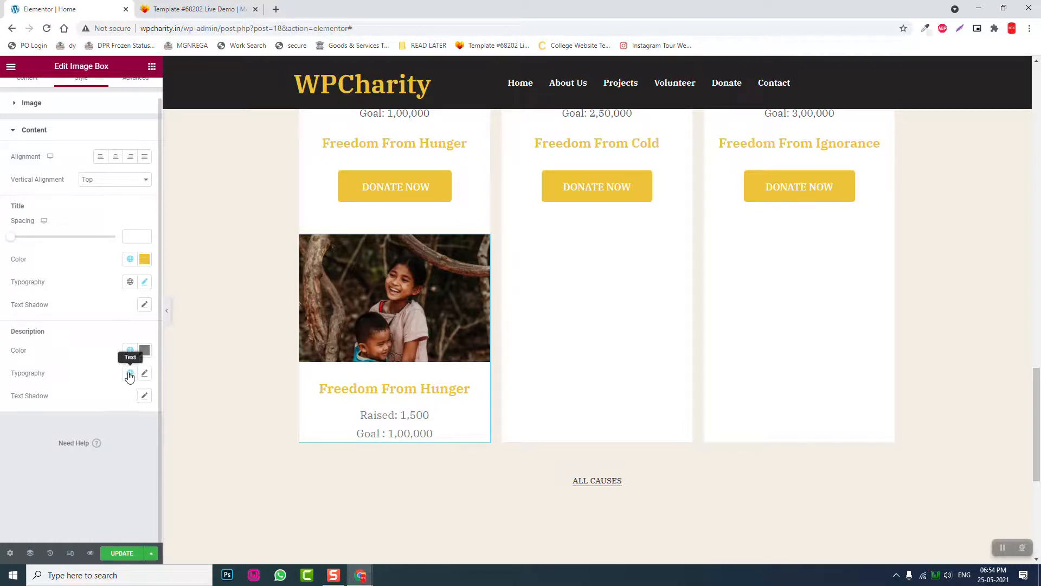
- Set title spacing to 0 and raise the description line height to 1.7 em
scroll(19, 245, "up", 1)
left_click_drag(19, 242, 11, 241)
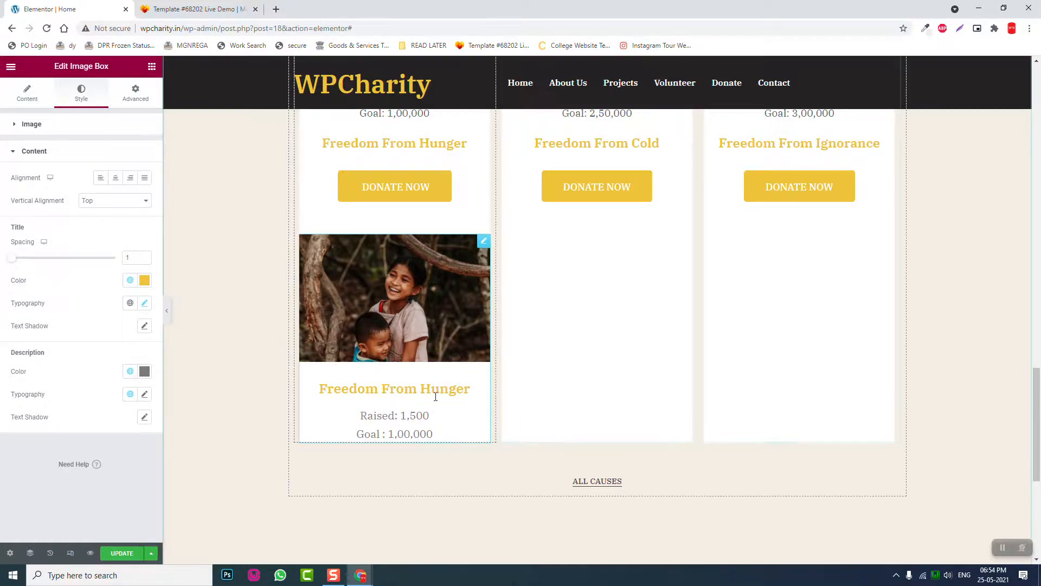
left_click_drag(12, 259, 2, 258)
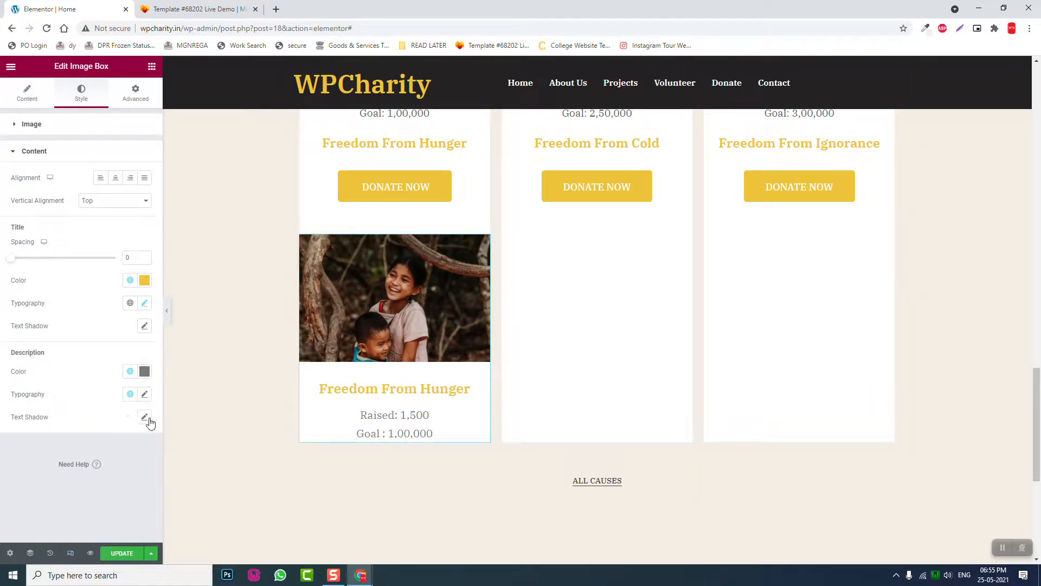
left_click(145, 394)
scroll(49, 502, "down", 2)
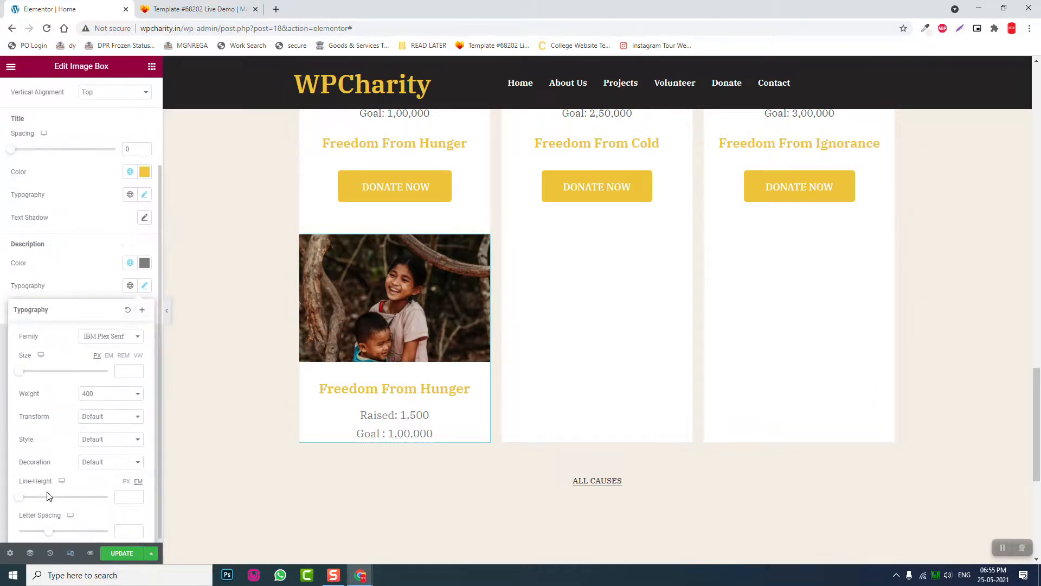
mouse_move(19, 493)
left_mouse_down()
mouse_move(42, 498)
mouse_move(33, 498)
left_mouse_up()
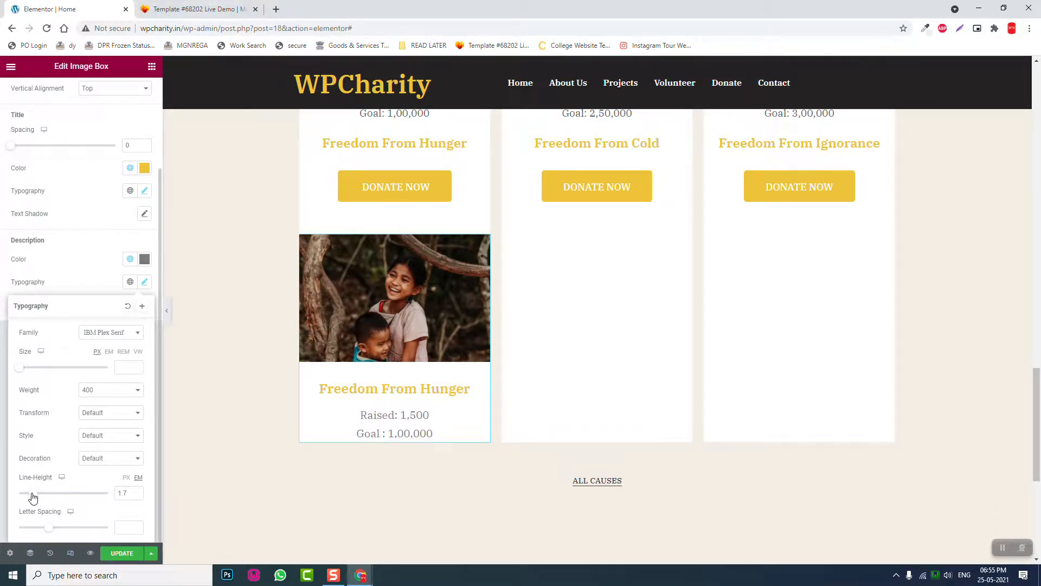
left_click(112, 192)
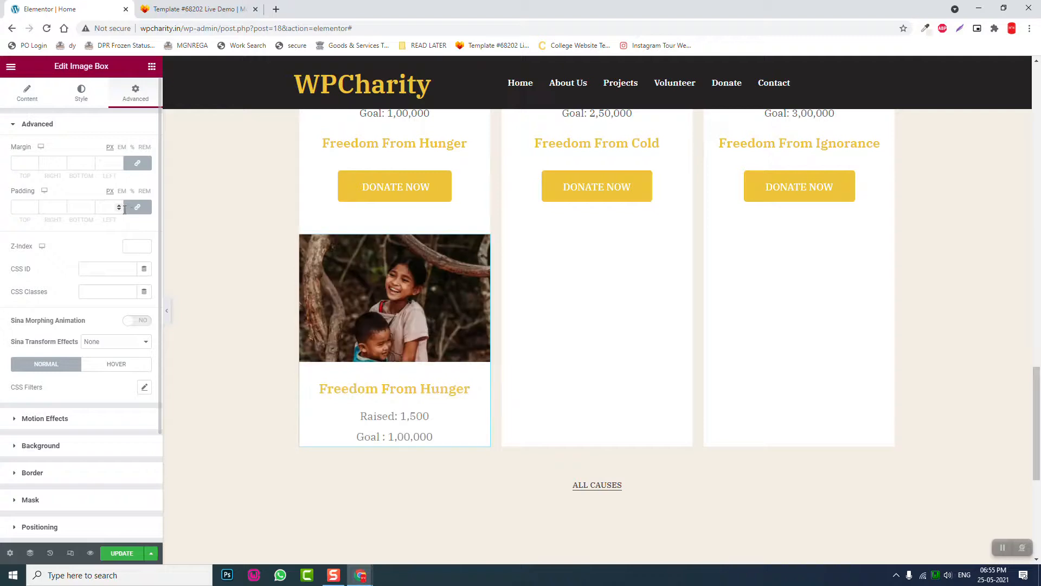
- Unlink the padding sides, set bottom padding to 40, and preview the page
left_click(137, 207)
left_click(80, 206)
type("40")
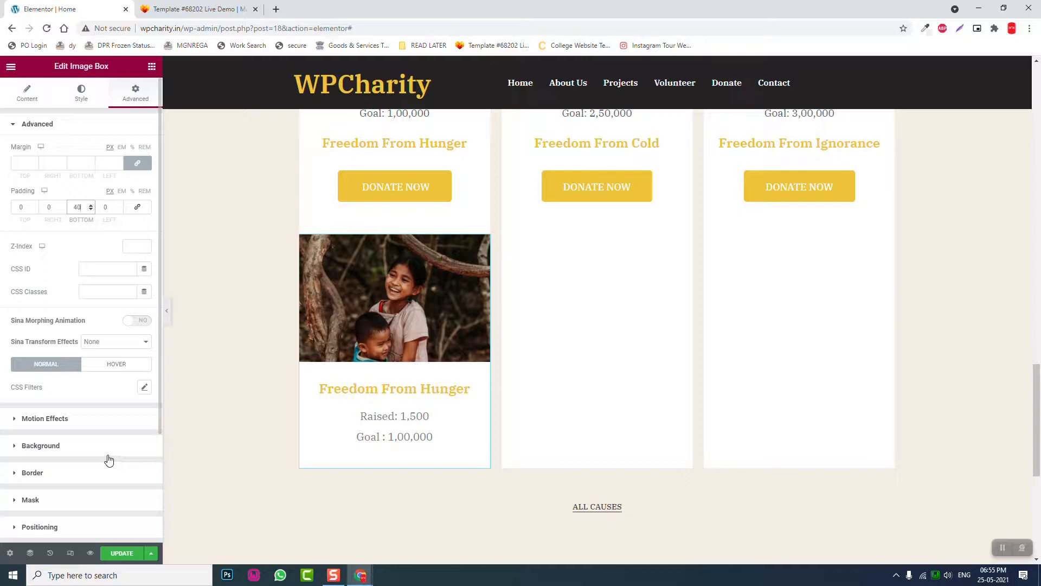
left_click(168, 313)
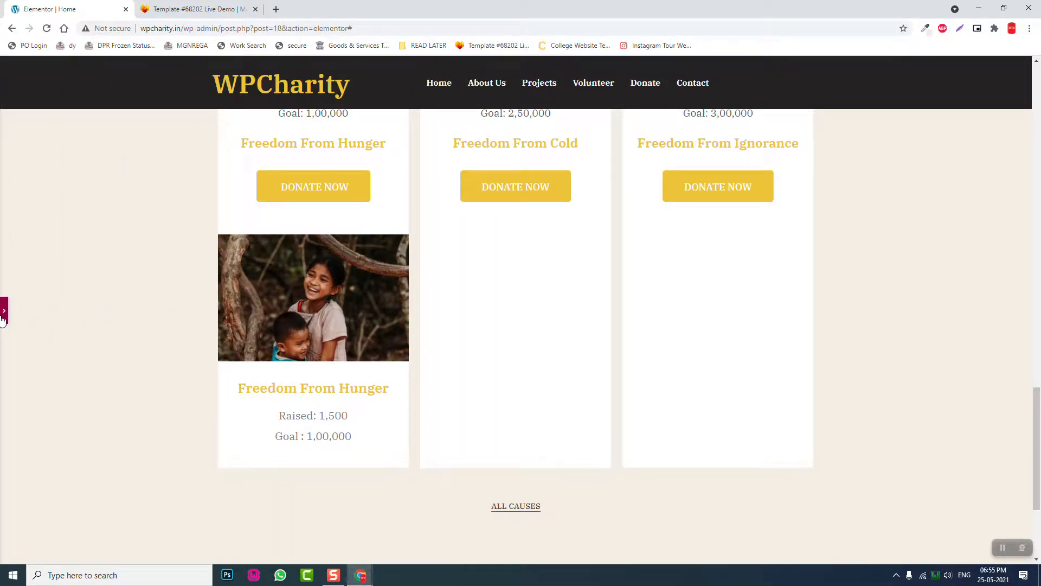
key("ctrl+p")
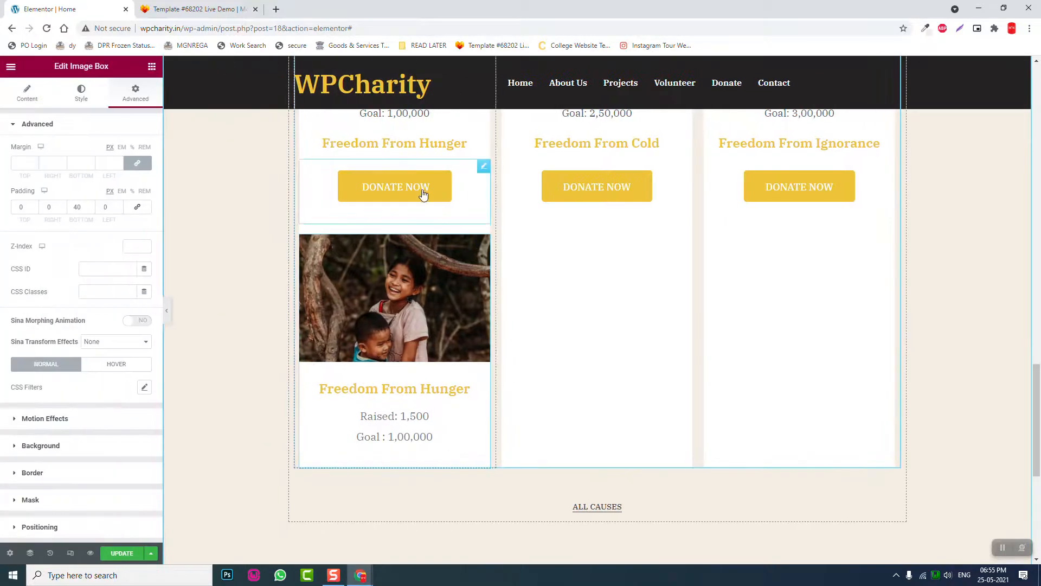
- Copy the DONATE NOW button and paste it below the new card
right_click(425, 194)
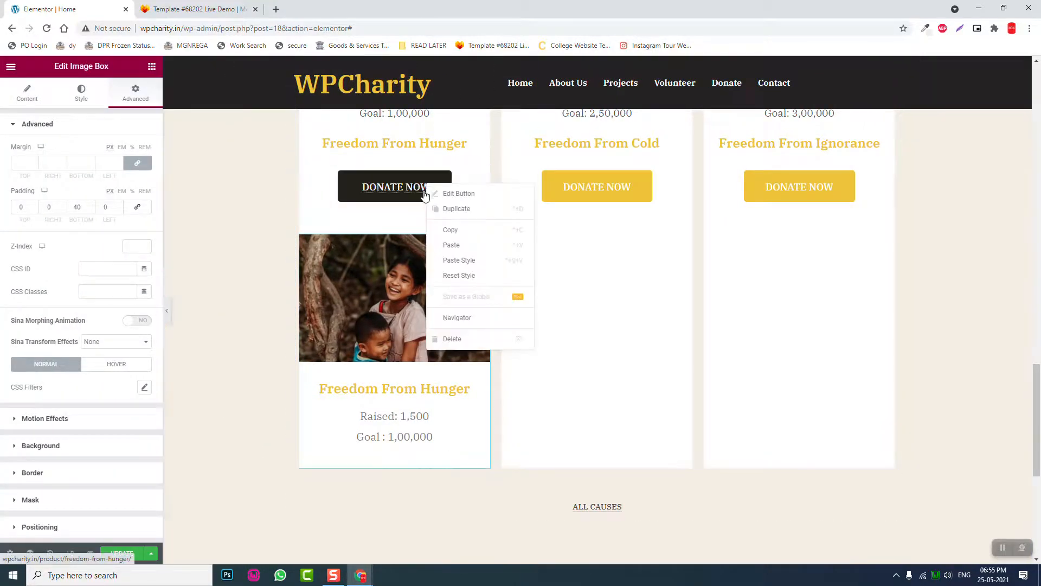
left_click(453, 232)
right_click(396, 458)
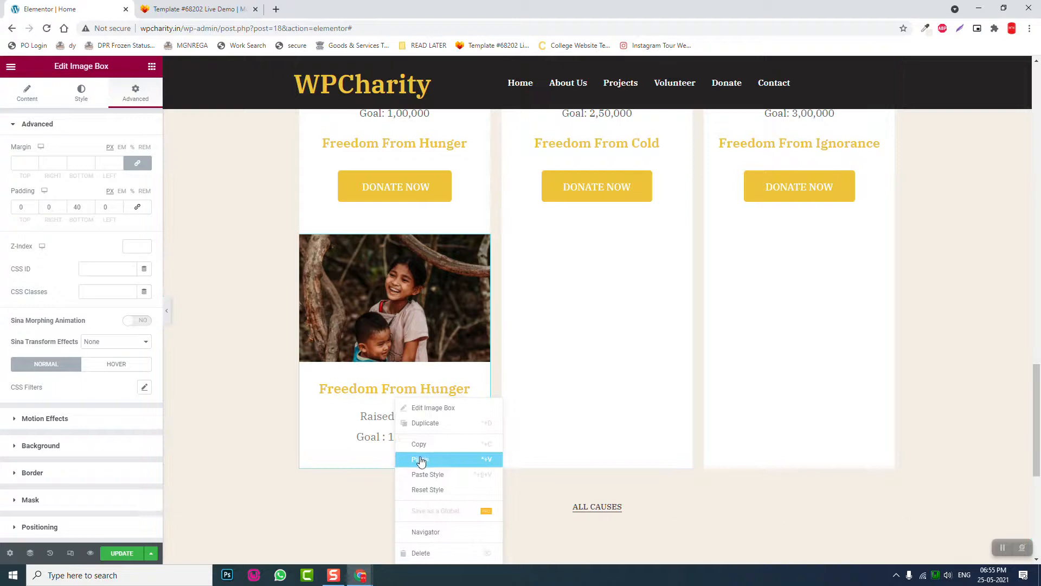
left_click(429, 461)
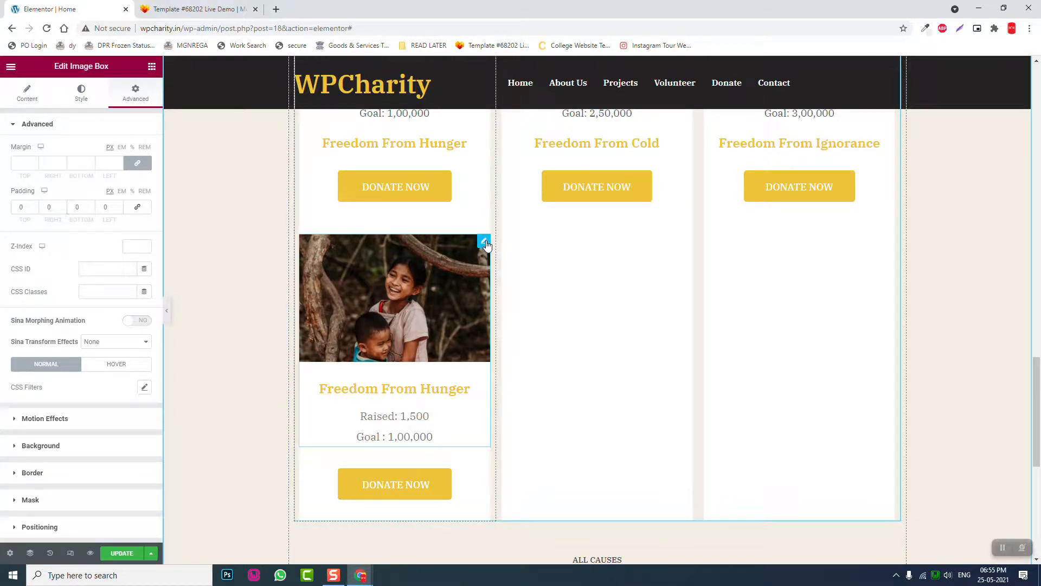
- Delete the new card's image box and the extra DONATE NOW button
right_click(486, 246)
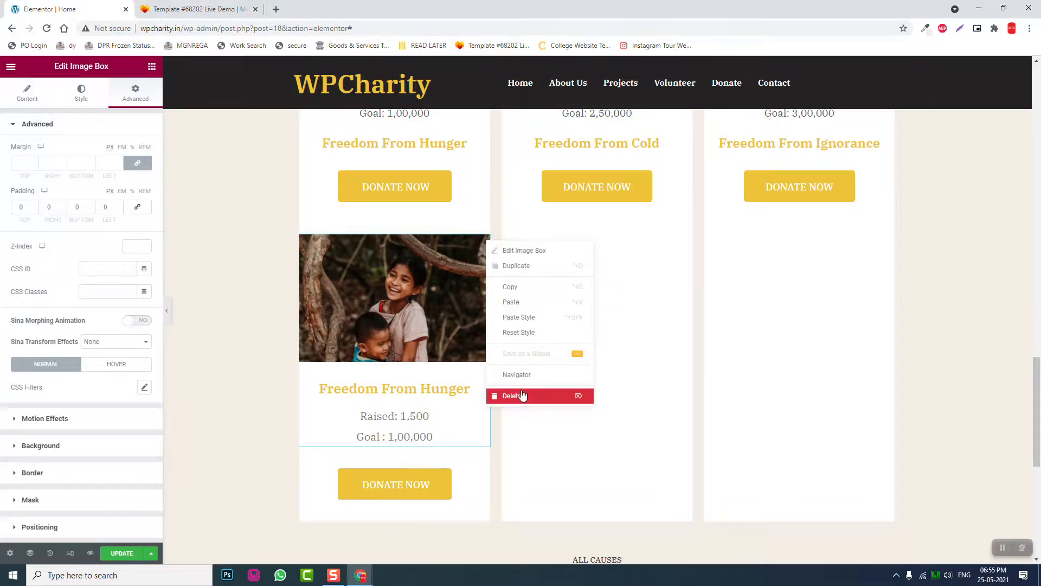
key("Delete")
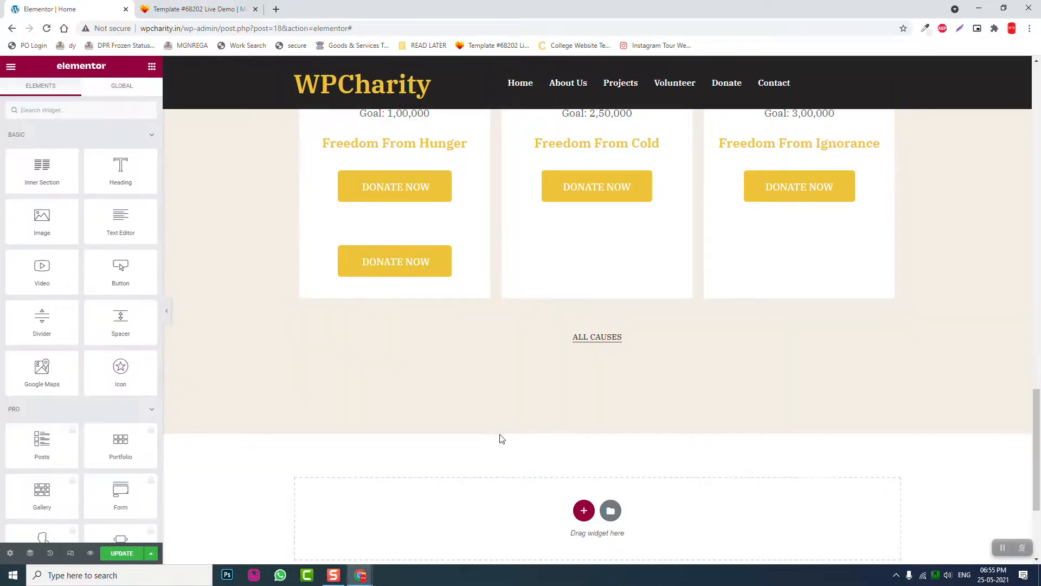
right_click(446, 257)
left_click(472, 408)
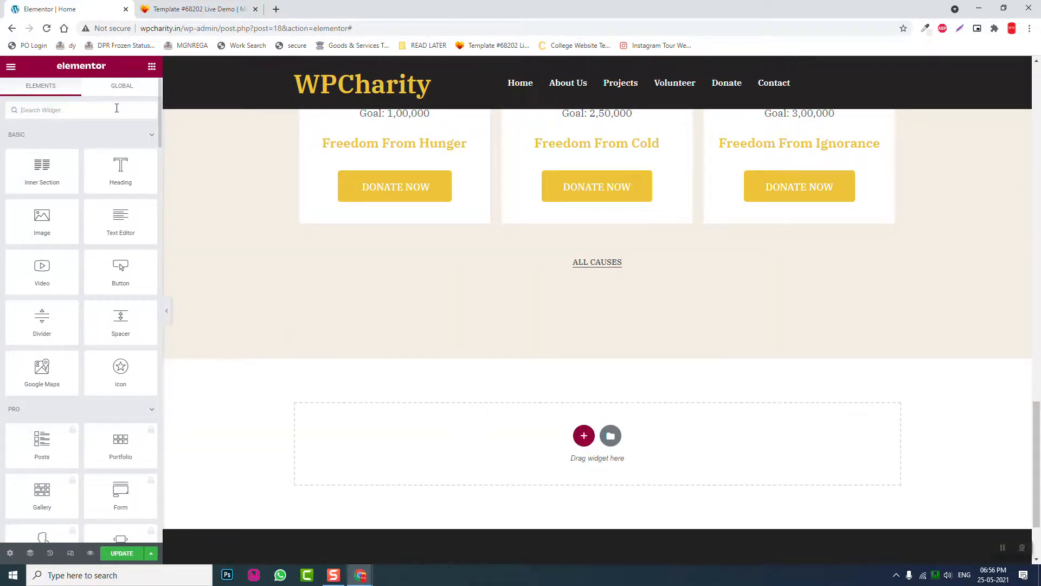
- Drop a Sina Content Box under the first card's DONATE NOW and set its icon format to image
type("cont")
left_click_drag(41, 149, 385, 193)
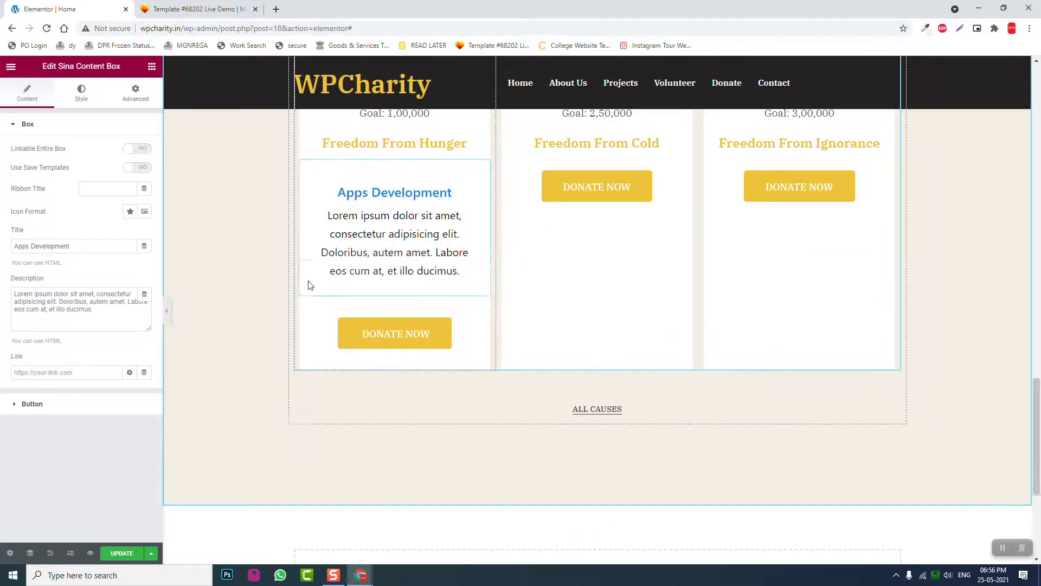
left_click_drag(481, 319, 424, 149)
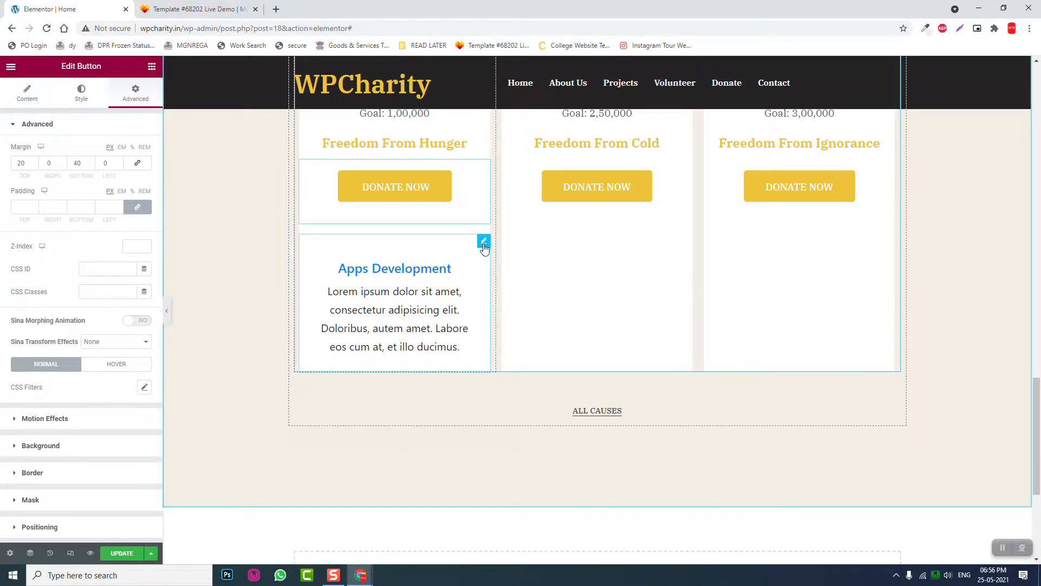
left_click(435, 251)
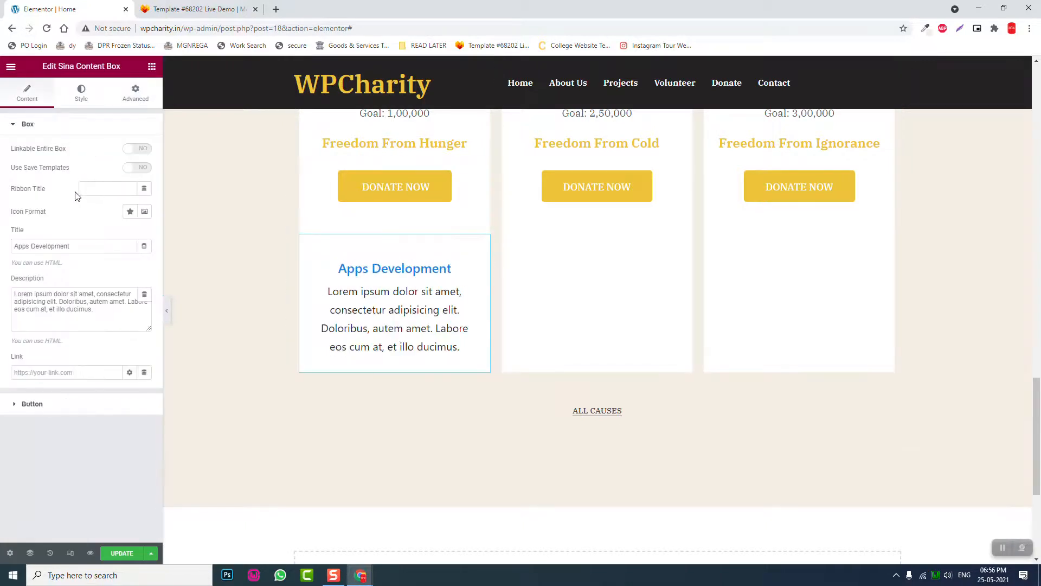
left_click(144, 211)
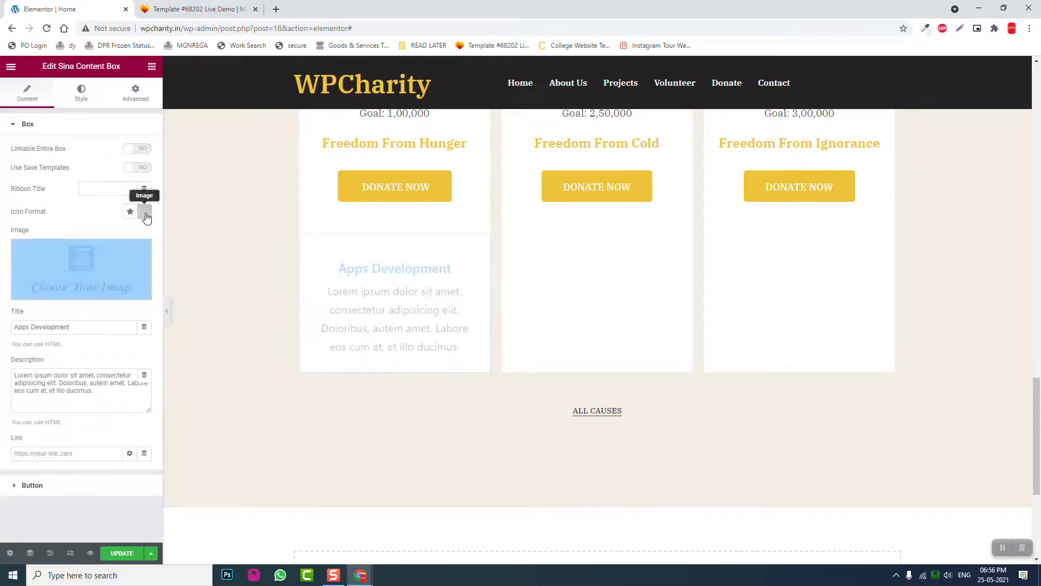
- Insert the two-children photo from the Media Library and title the box 'Freedom From Hunger'
left_click(92, 265)
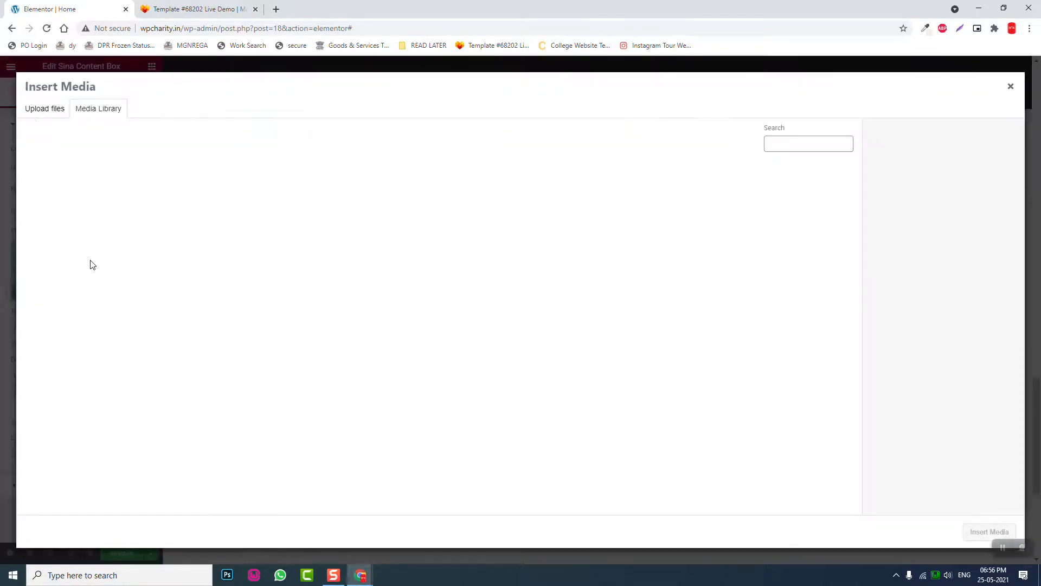
left_click(171, 222)
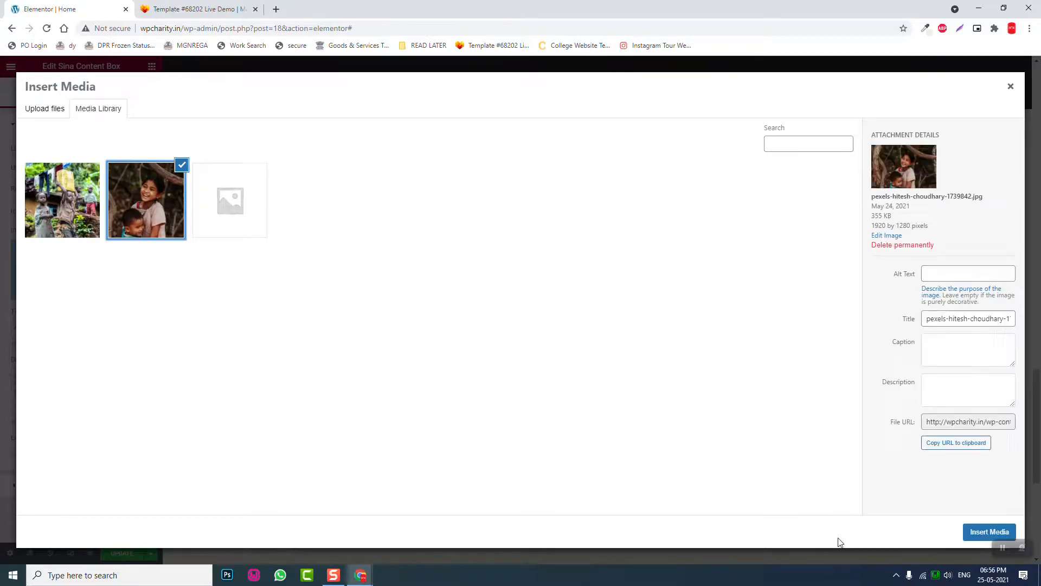
left_click(971, 534)
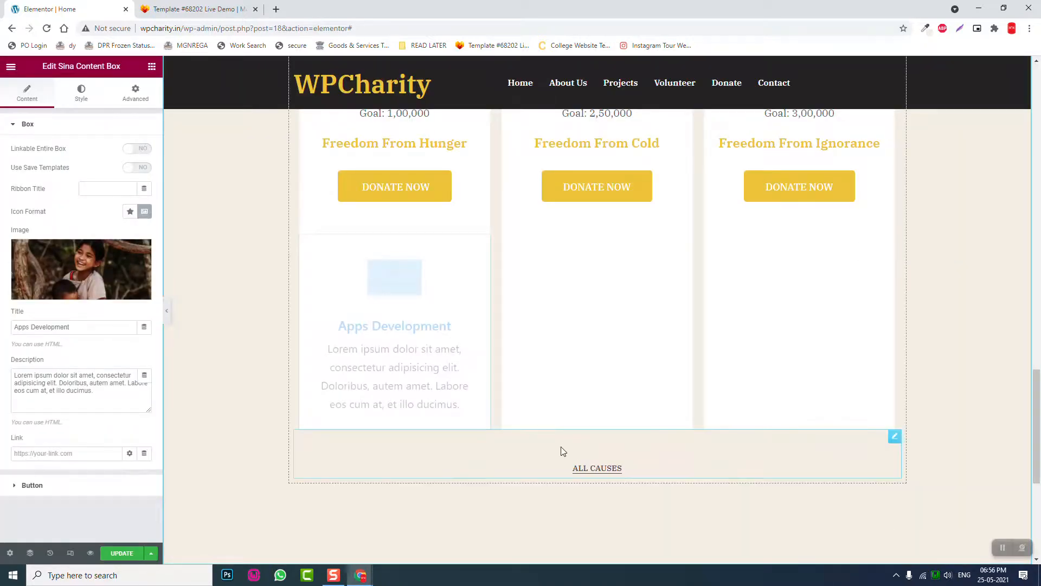
left_click_drag(91, 328, 2, 324)
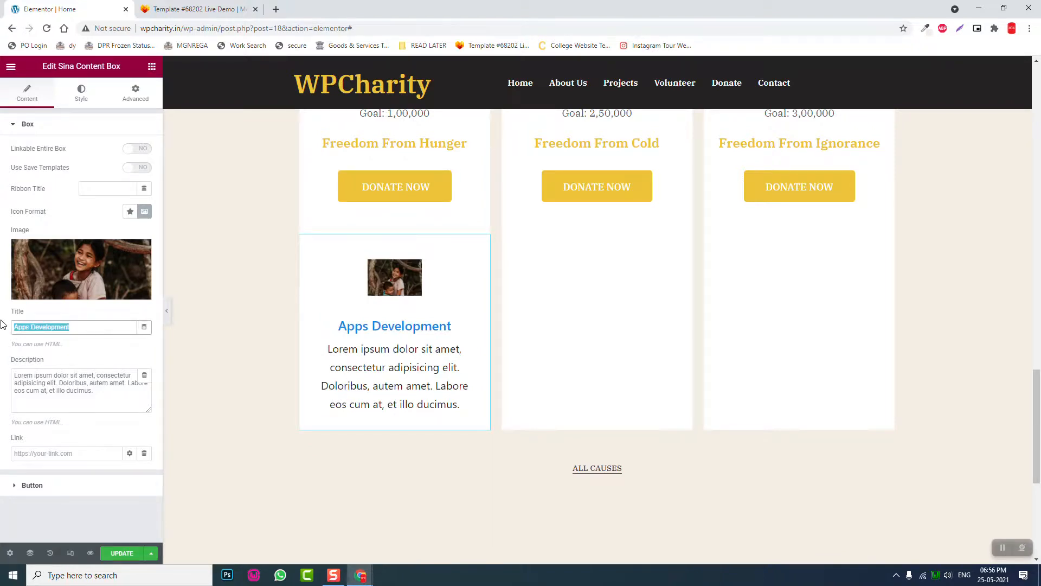
type("Freedom From Hunger")
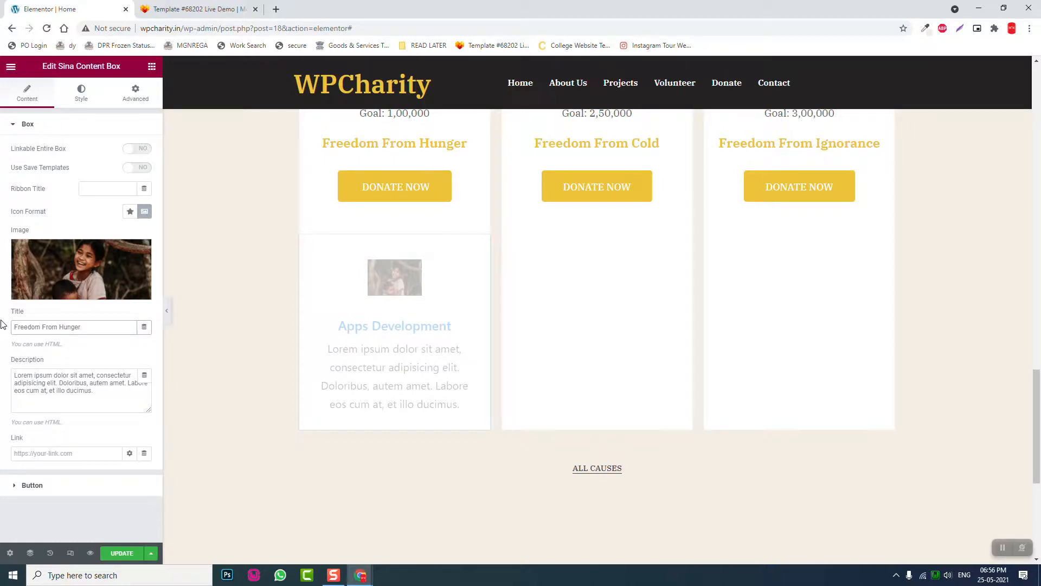
- Replace the description with 'Raised: 15,000' and 'Goal: 1,00,000' on separate lines using <br>
left_click_drag(109, 389, 2, 290)
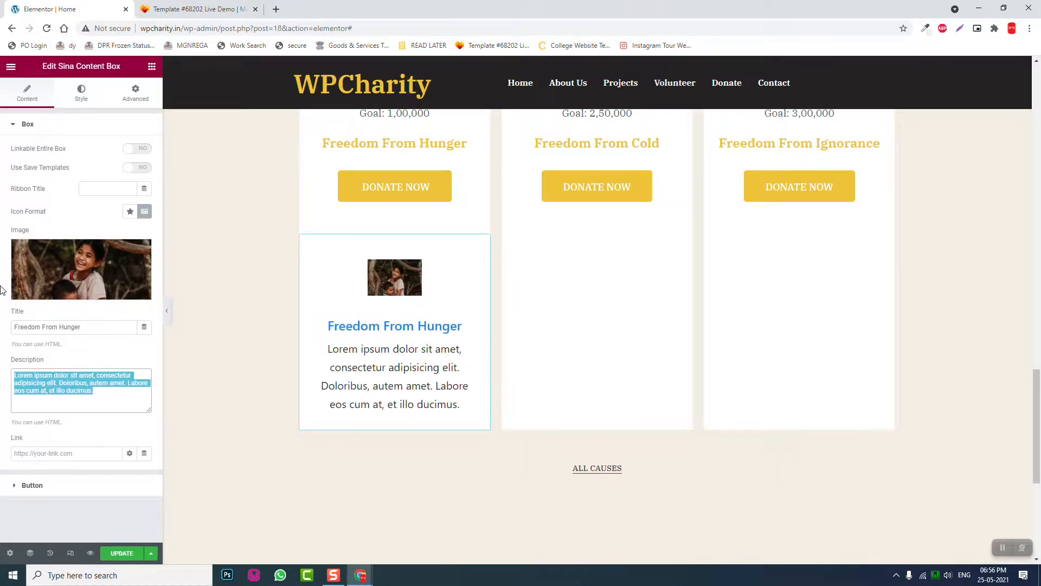
key("BackSpace")
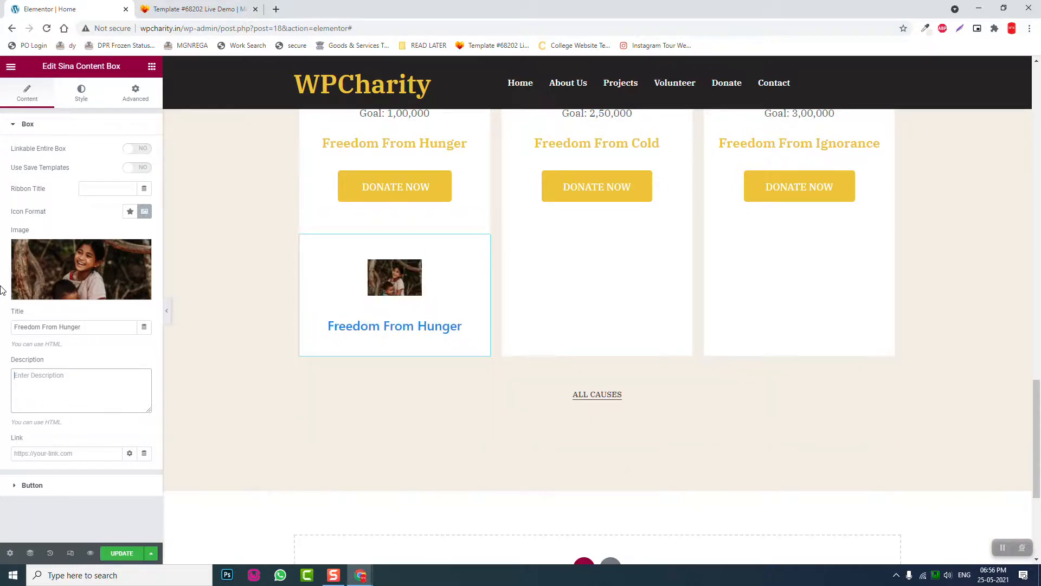
type("Raise")
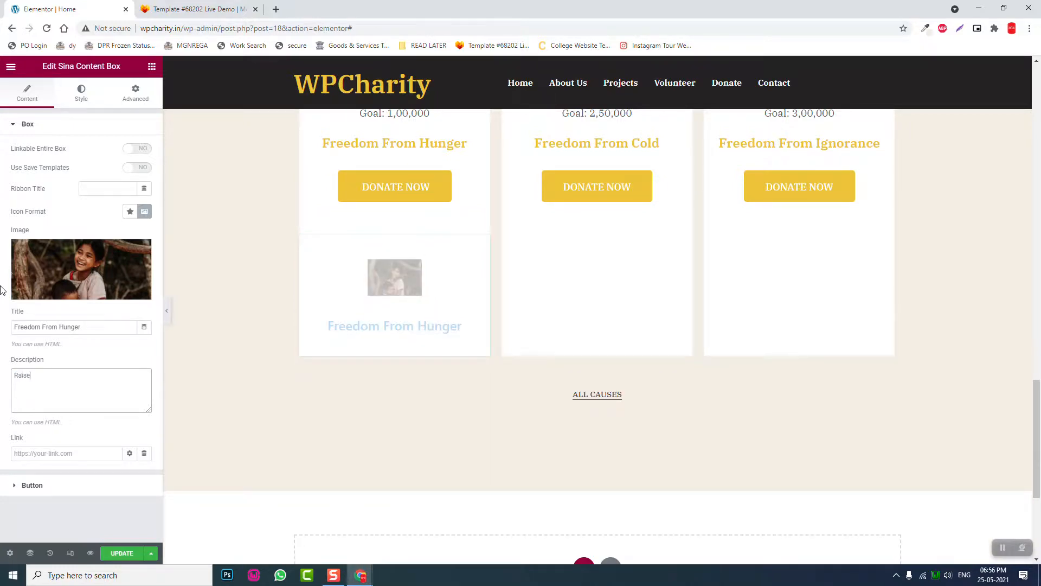
type("d: 15")
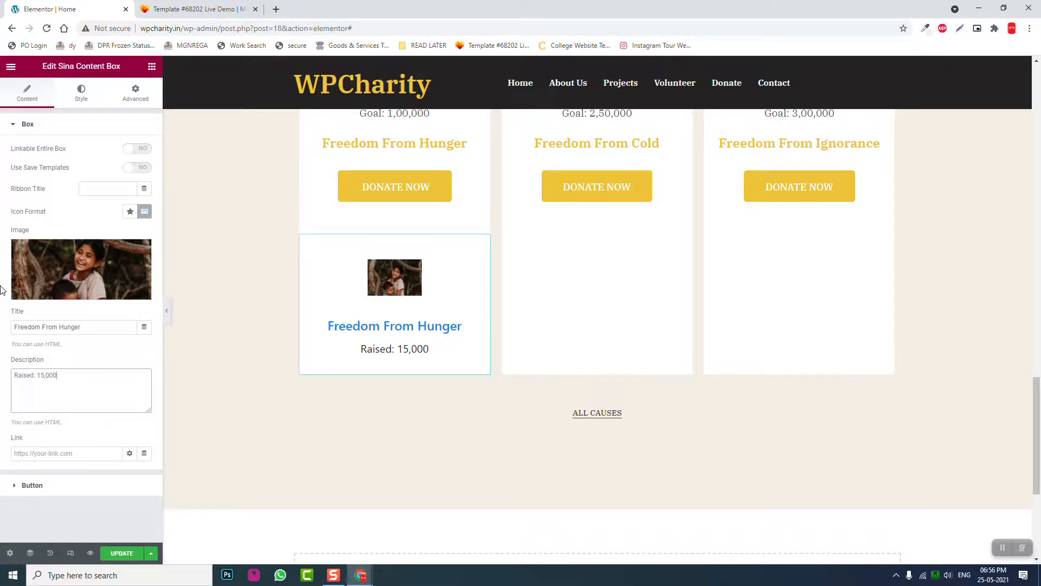
key("Return")
type("<br")
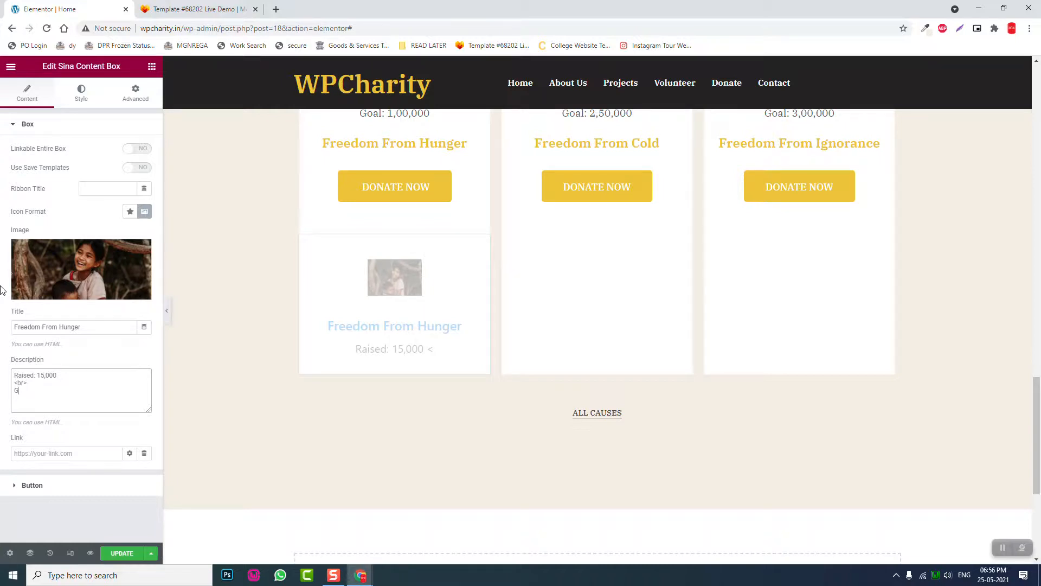
type(">")
key("Return")
type("Goal: 1,00,000")
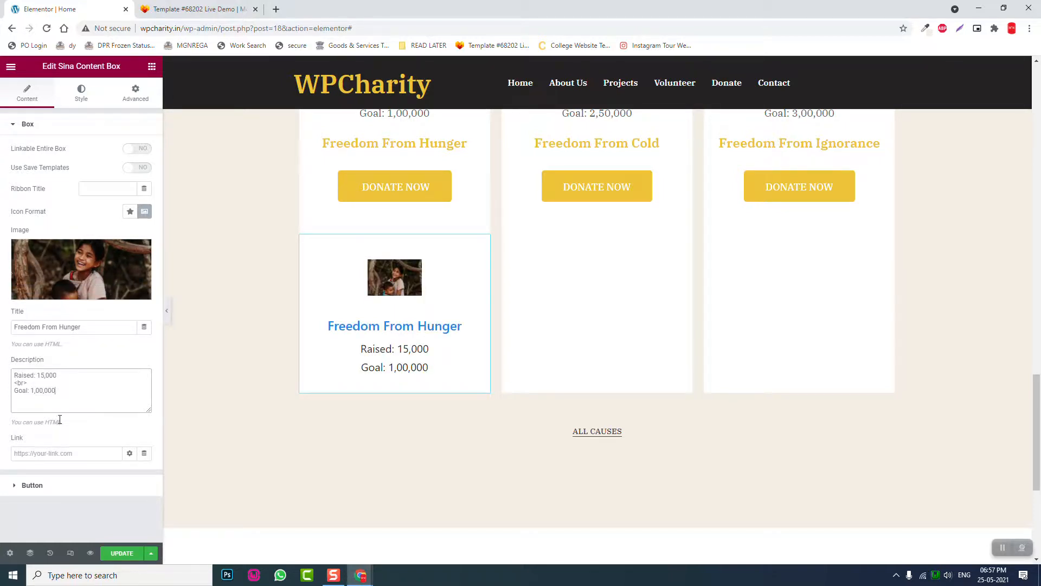
- Label the button DONATE and link it to the Freedom From Hunger product
left_click(54, 484)
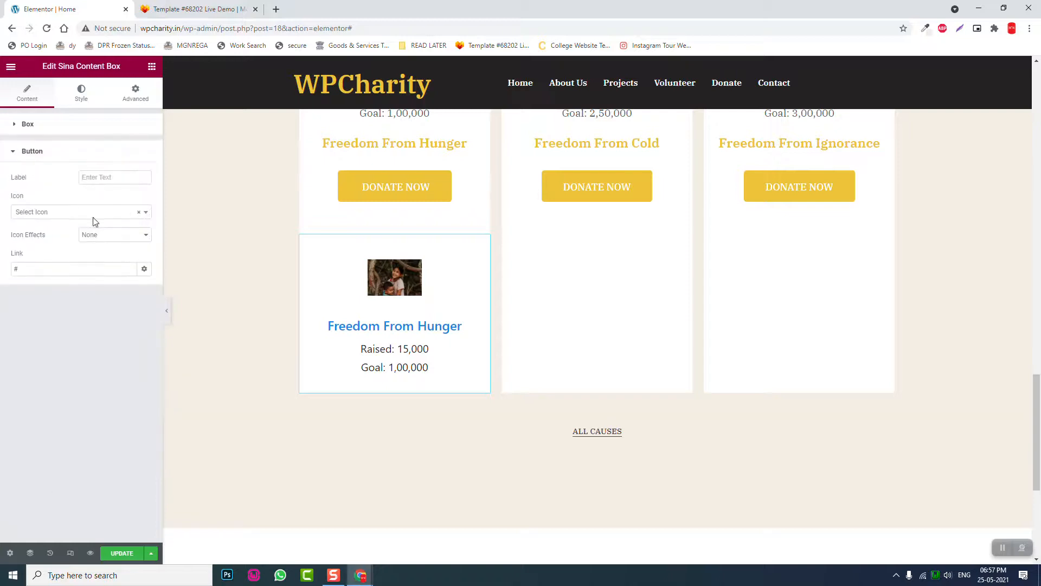
left_click(114, 177)
type("DONATE")
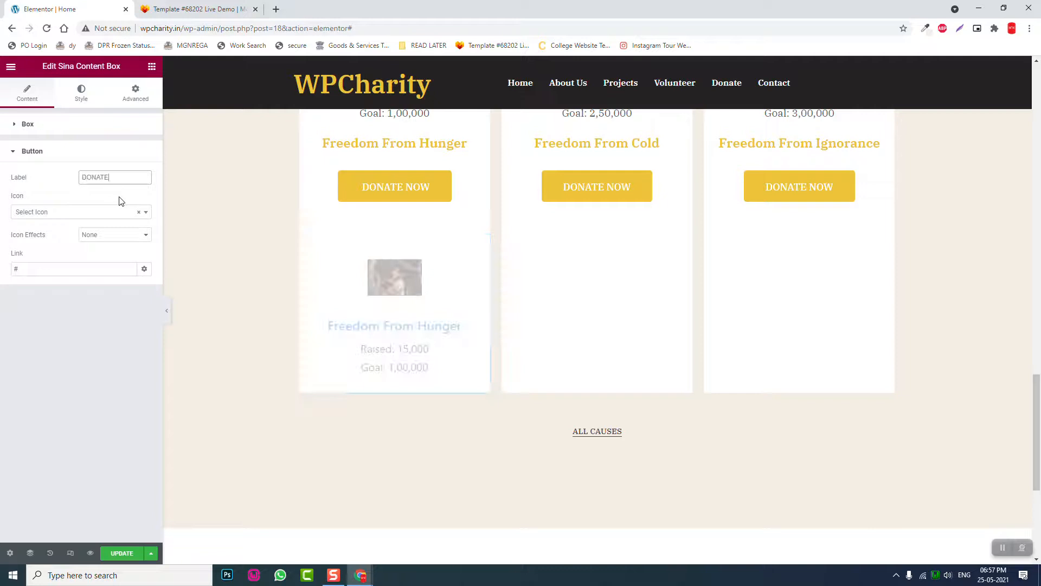
left_click_drag(64, 271, 2, 275)
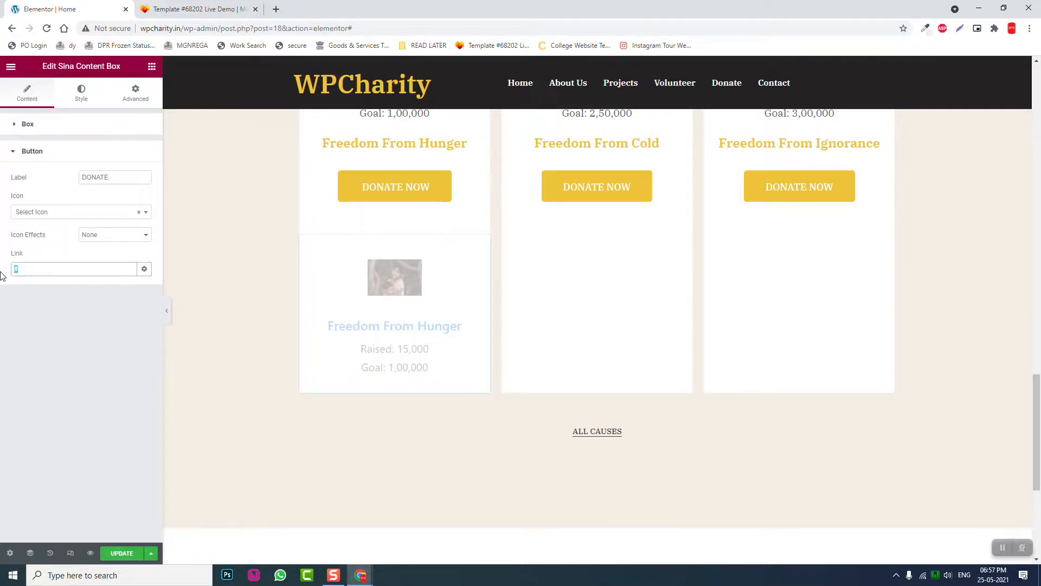
key("BackSpace")
type("H")
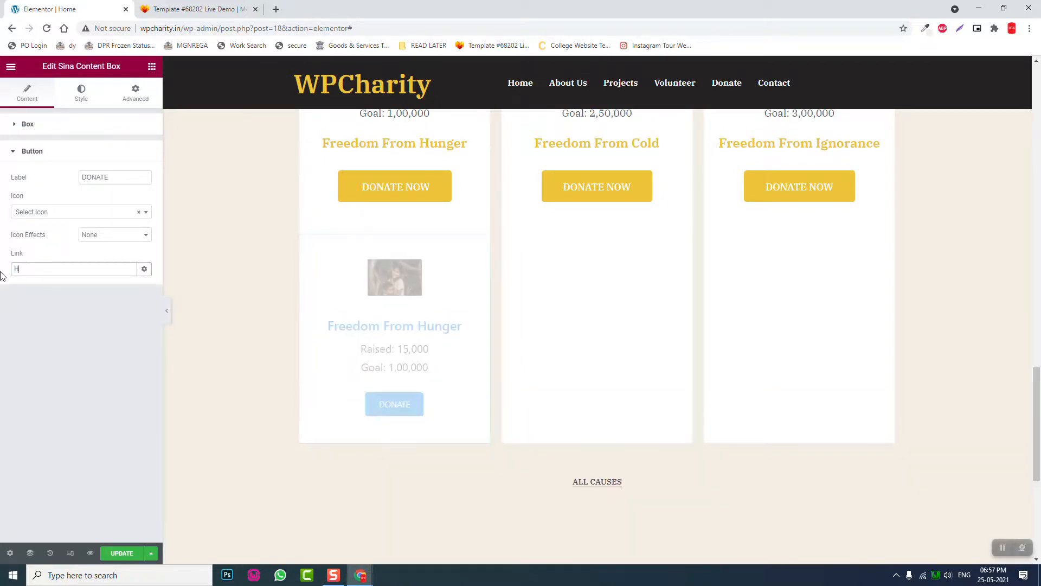
type("UNGER")
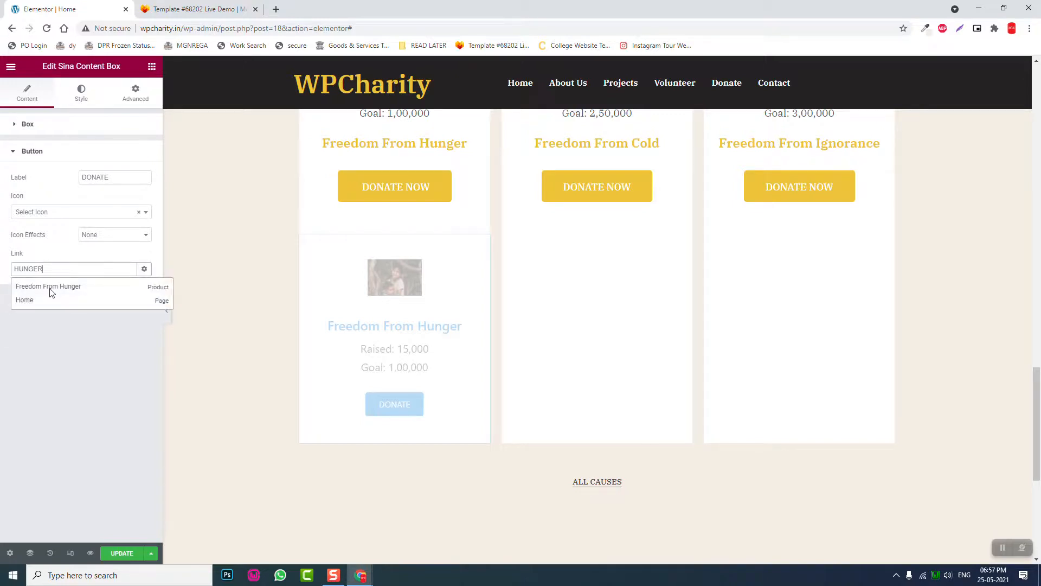
left_click(63, 287)
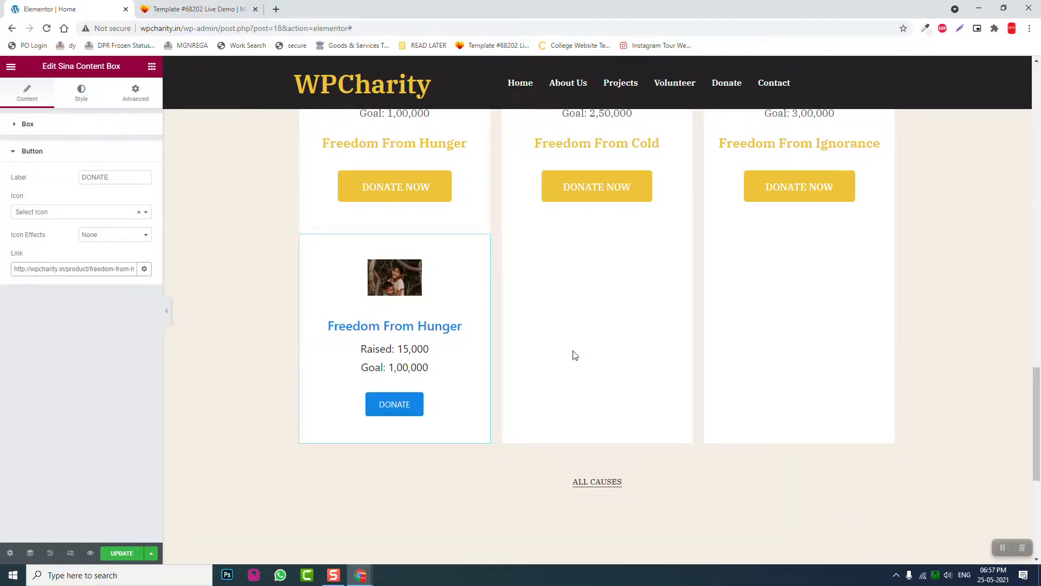
scroll(355, 389, "up", 3)
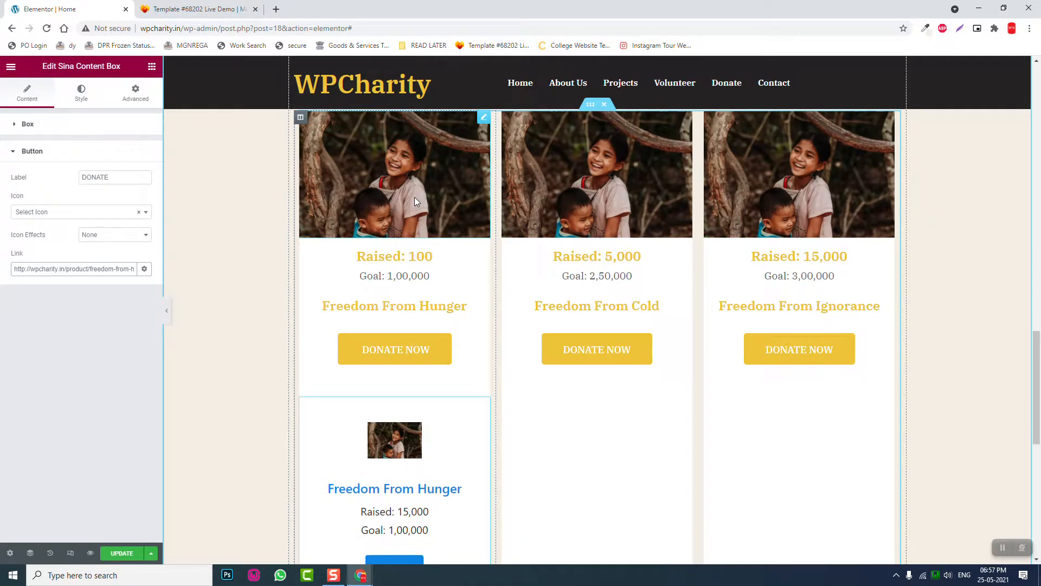
scroll(415, 201, "down", 1)
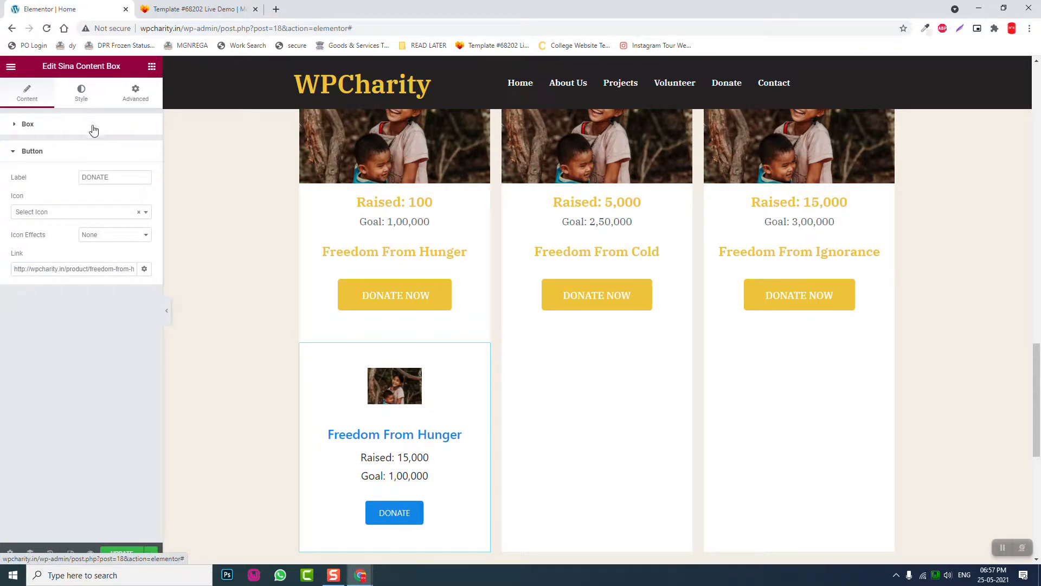
- Adjust the content box image's Size and Width sliders in the Icon or Image style settings
left_click(82, 92)
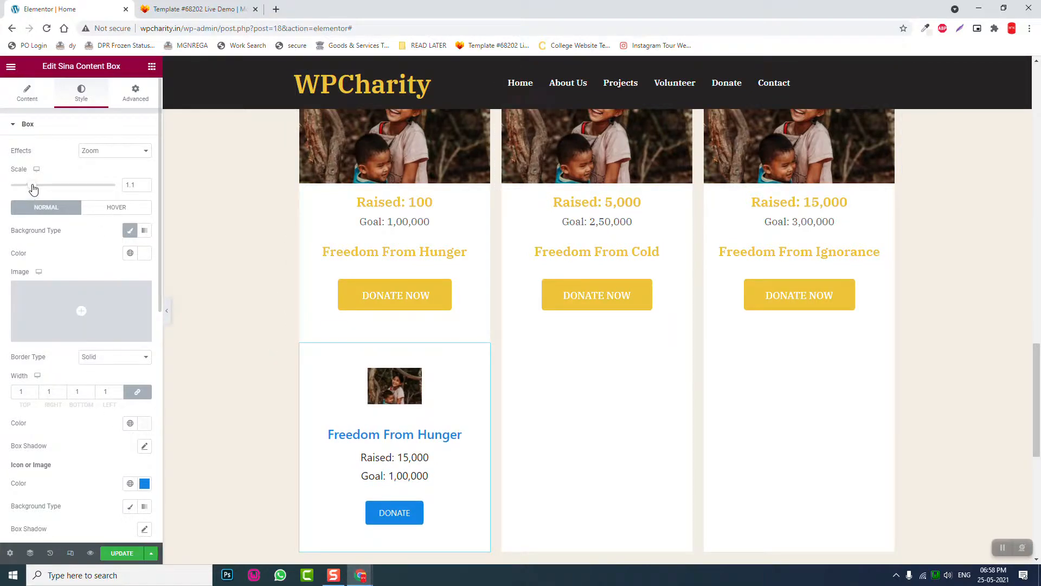
scroll(60, 260, "down", 10)
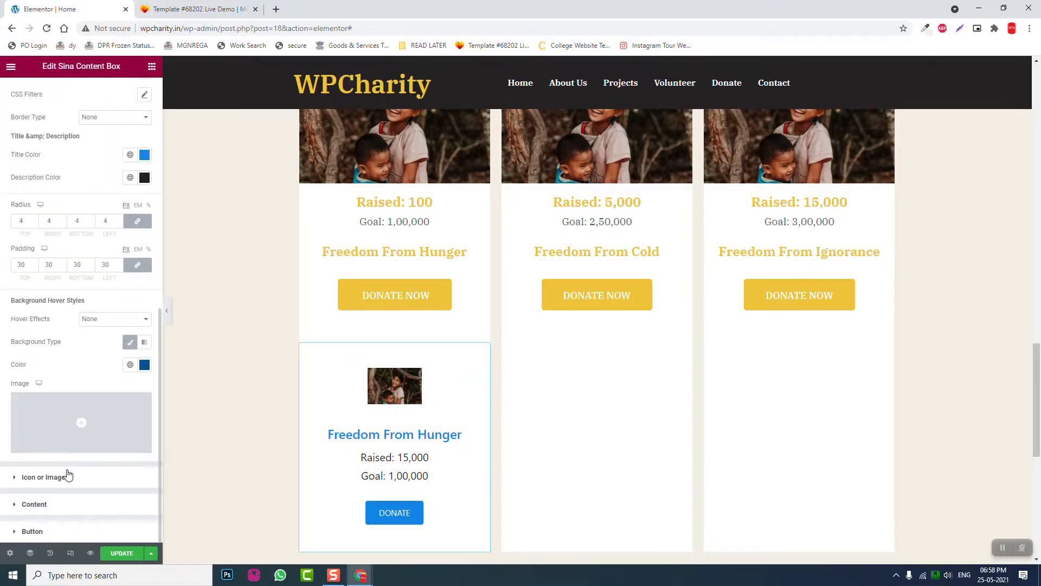
left_click(67, 476)
left_click_drag(22, 275, 133, 273)
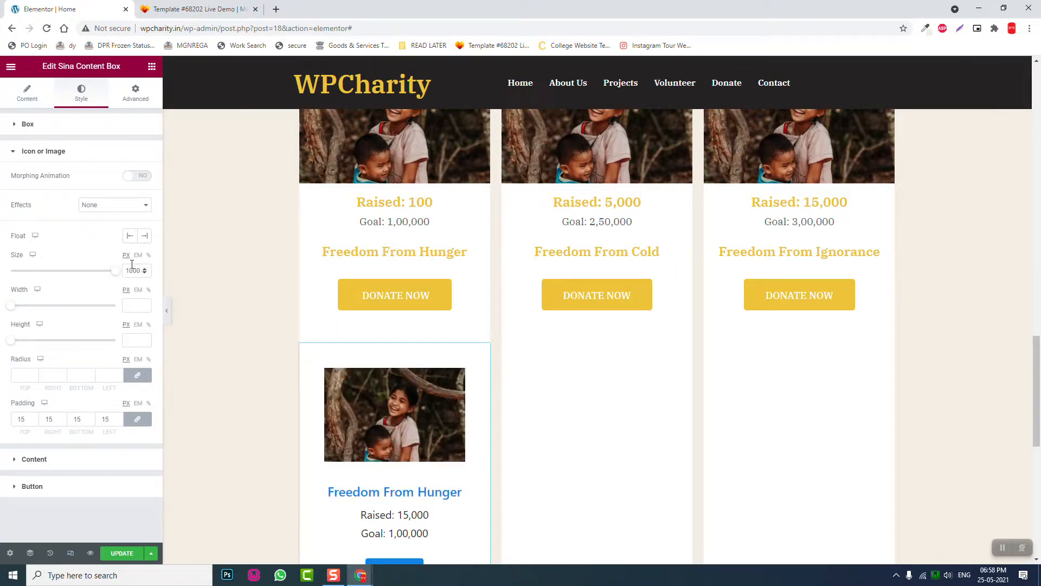
left_click_drag(11, 307, 123, 308)
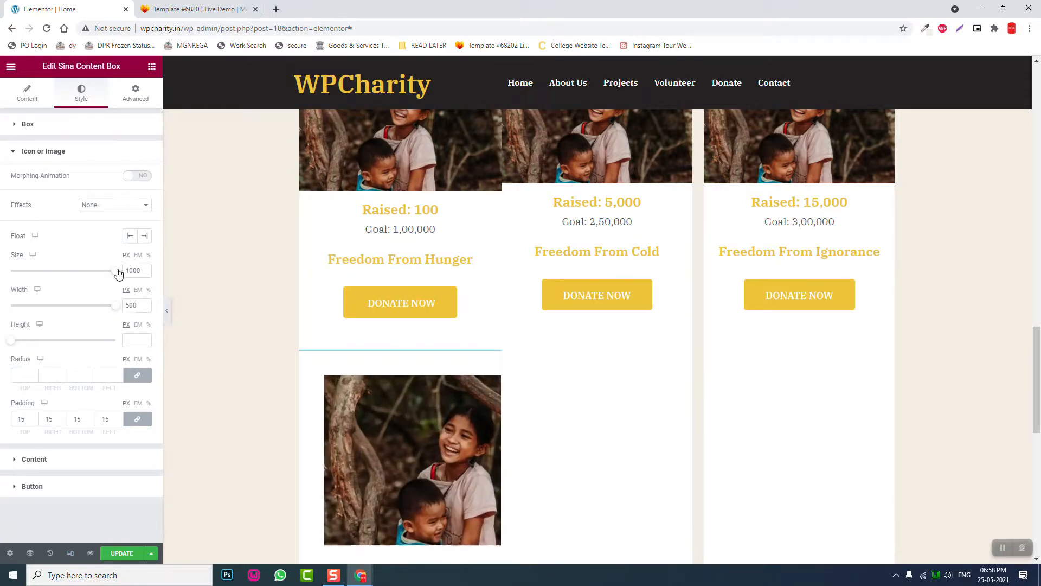
left_click_drag(115, 271, 65, 272)
- Switch the image Size and Width units to % and set both to 100
left_click(148, 255)
double_click(139, 268)
type("100")
left_click(148, 289)
double_click(140, 305)
type("100")
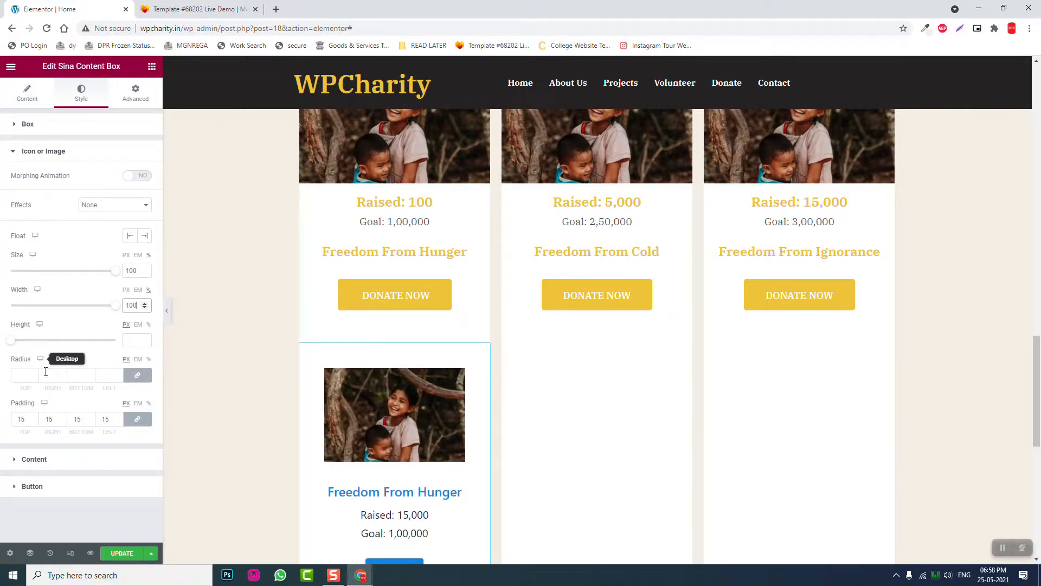
- Unlink the content box padding and set its value to 0
left_click(35, 125)
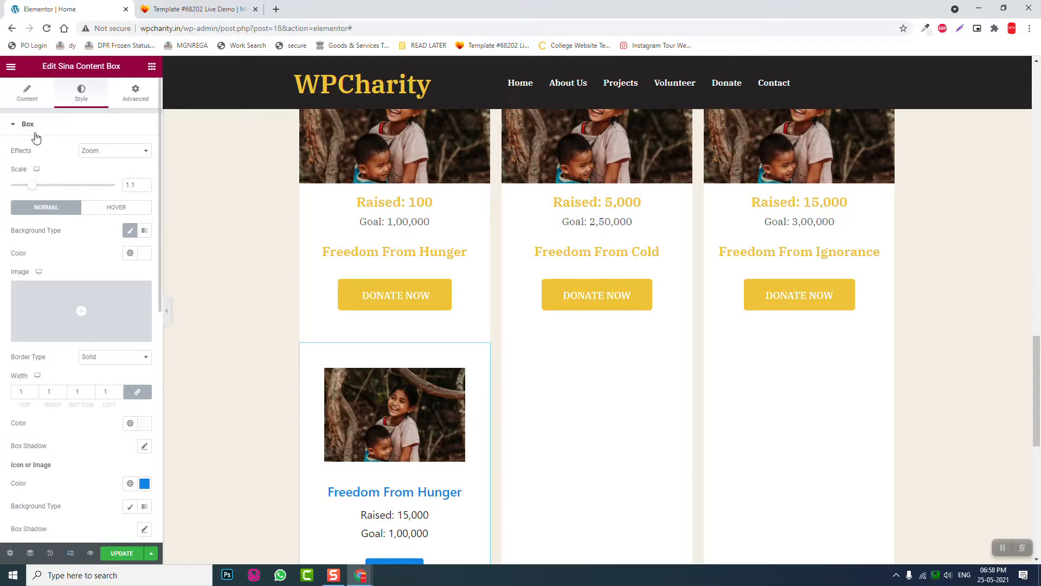
scroll(27, 194, "down", 3)
scroll(34, 300, "down", 3)
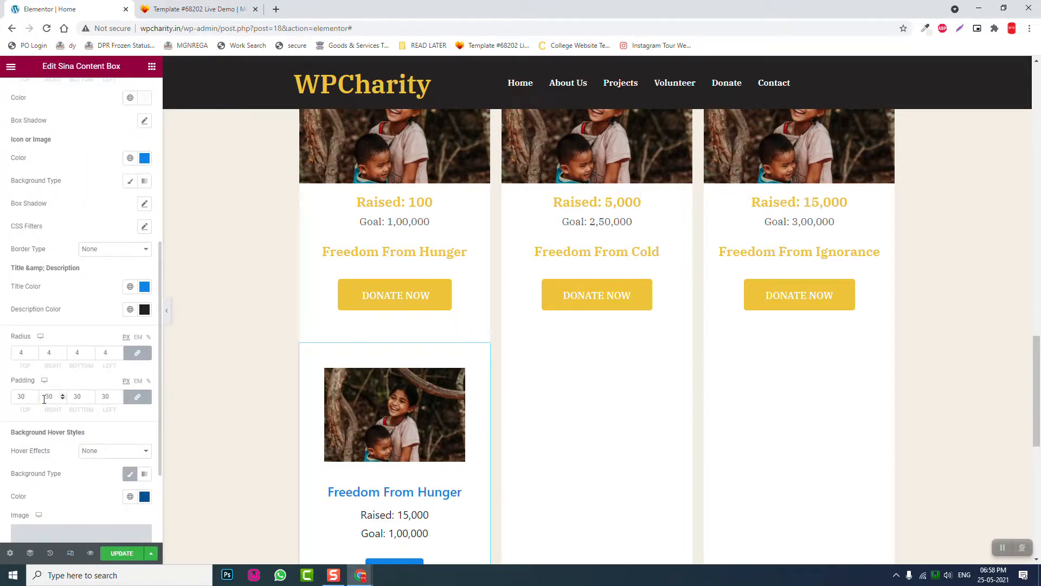
left_click(137, 397)
left_click_drag(114, 395, 8, 403)
type("00")
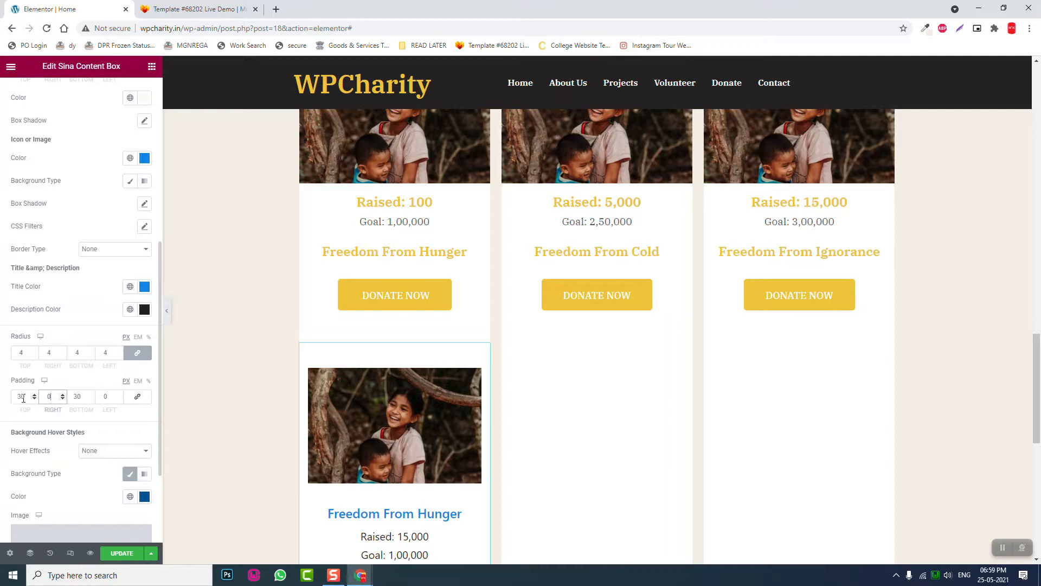
type("0")
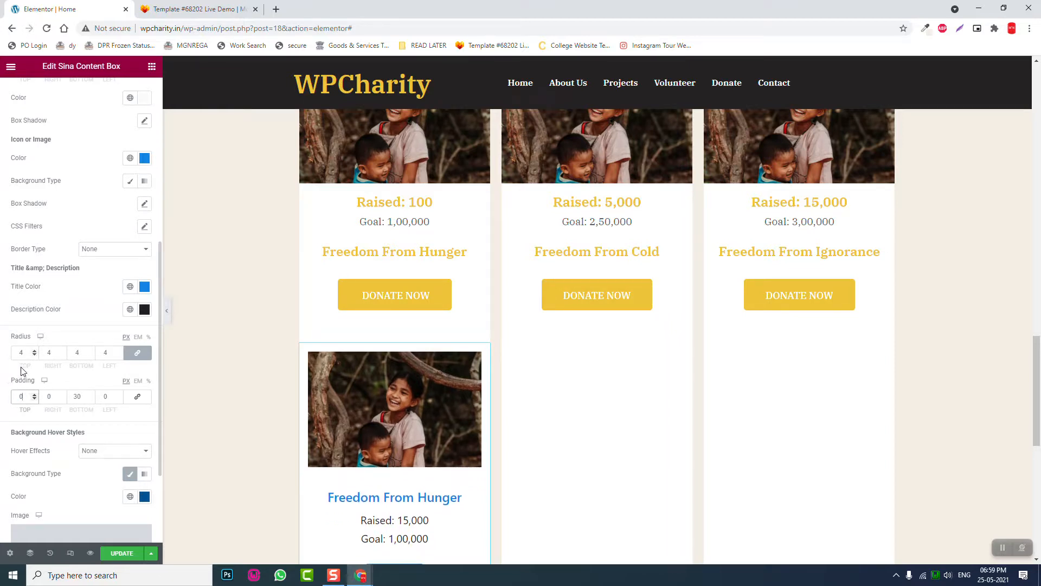
- Clear the padding around the card image under Icon or Image
scroll(55, 426, "down", 3)
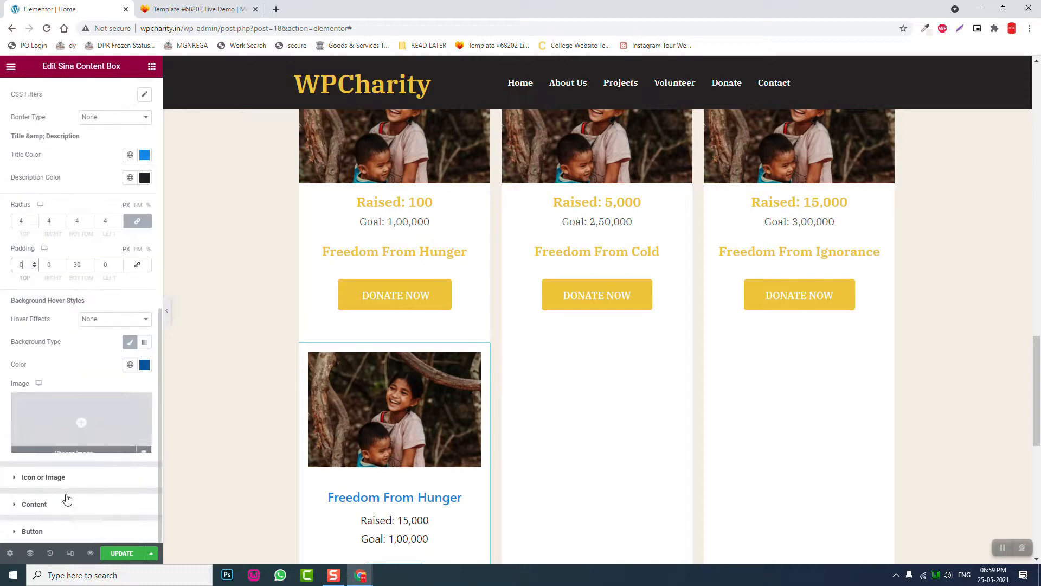
left_click(69, 481)
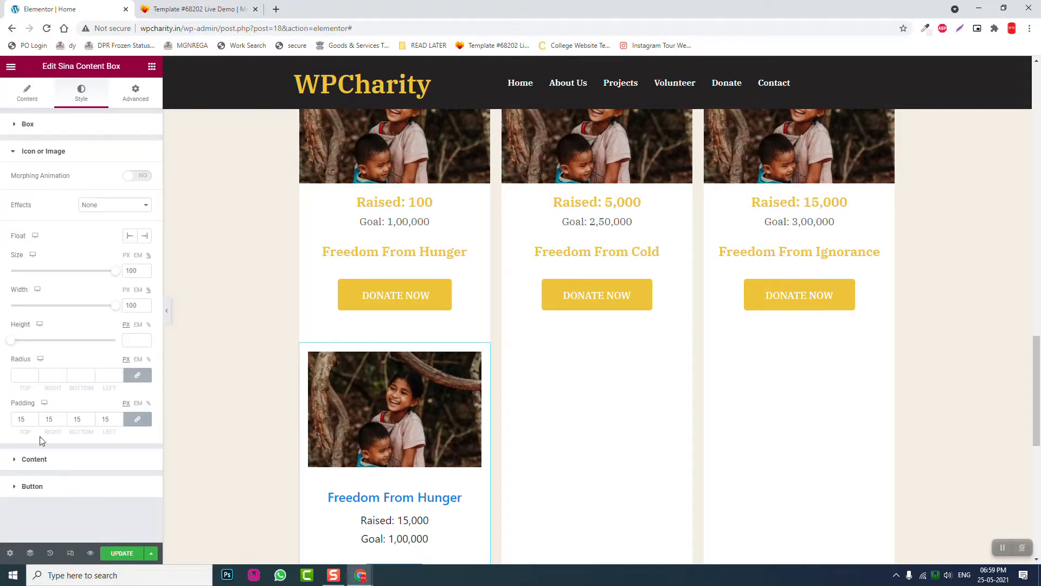
left_click(116, 421)
key("BackSpace")
key("BackSpace")
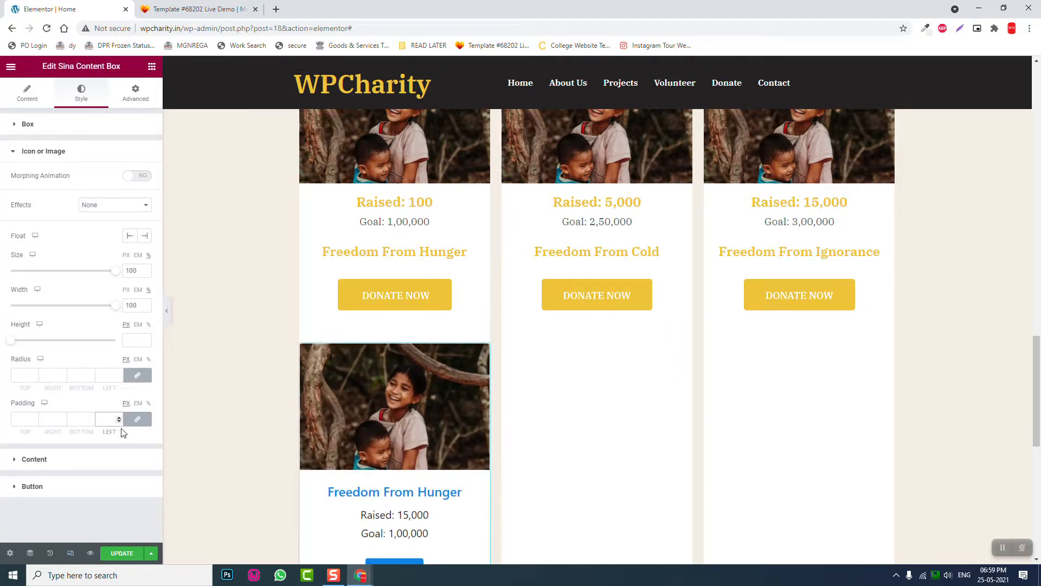
scroll(223, 374, "down", 1)
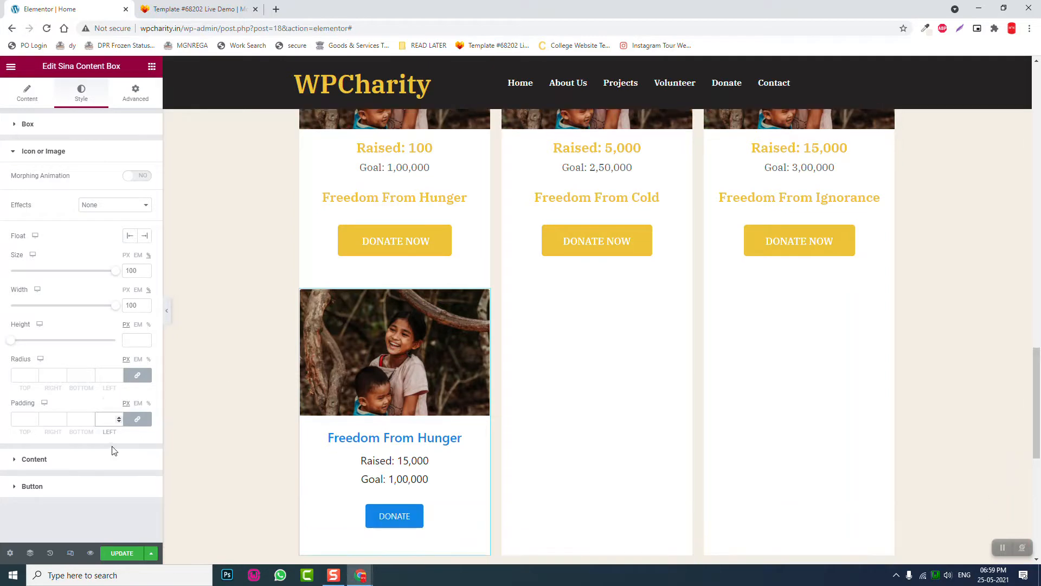
left_click(79, 464)
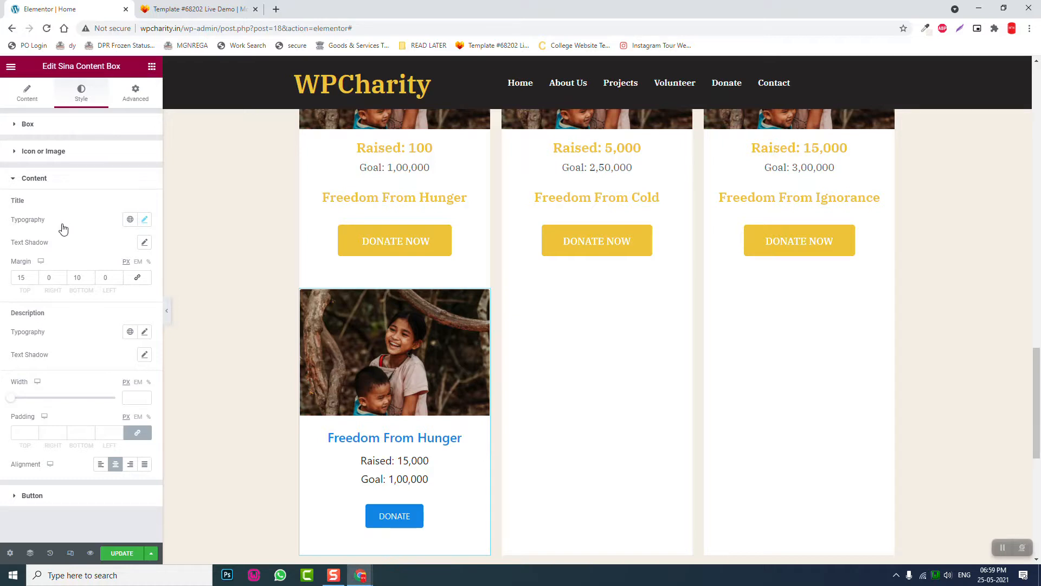
- Paste yellow as the card title colour
scroll(90, 293, "down", 4)
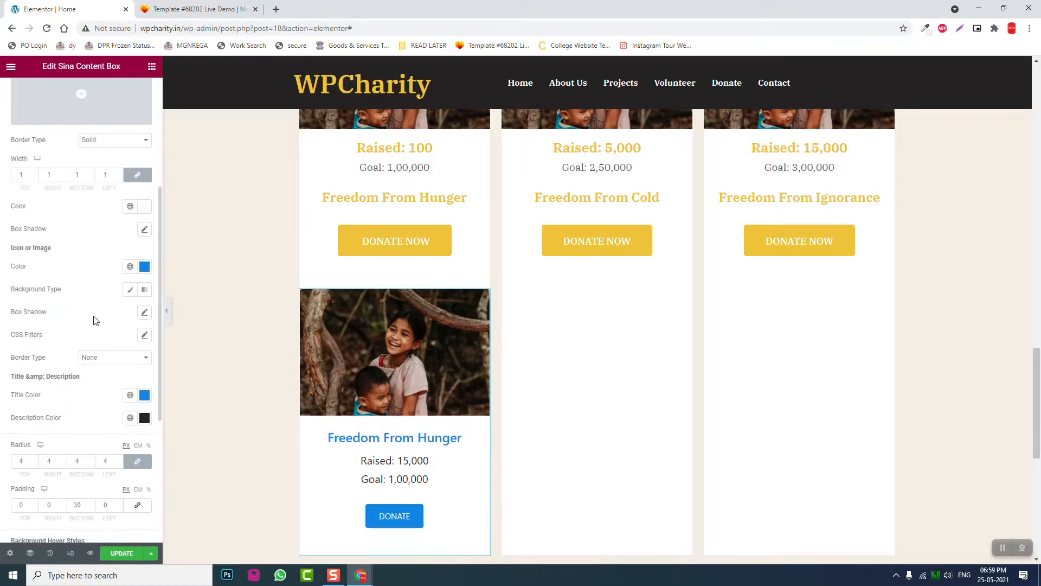
scroll(103, 377, "down", 1)
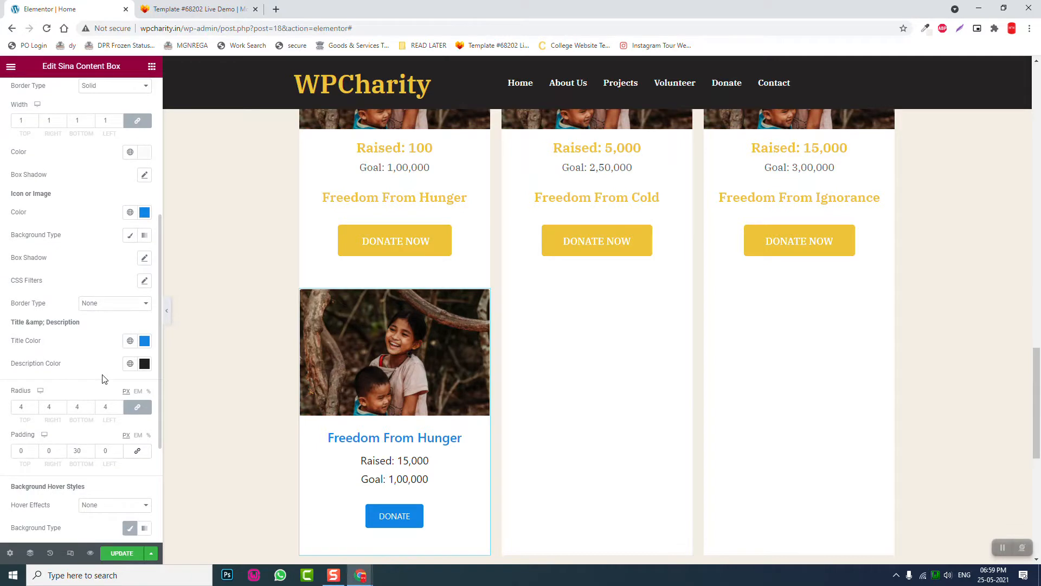
left_click(144, 343)
key("ctrl+v")
left_click(95, 344)
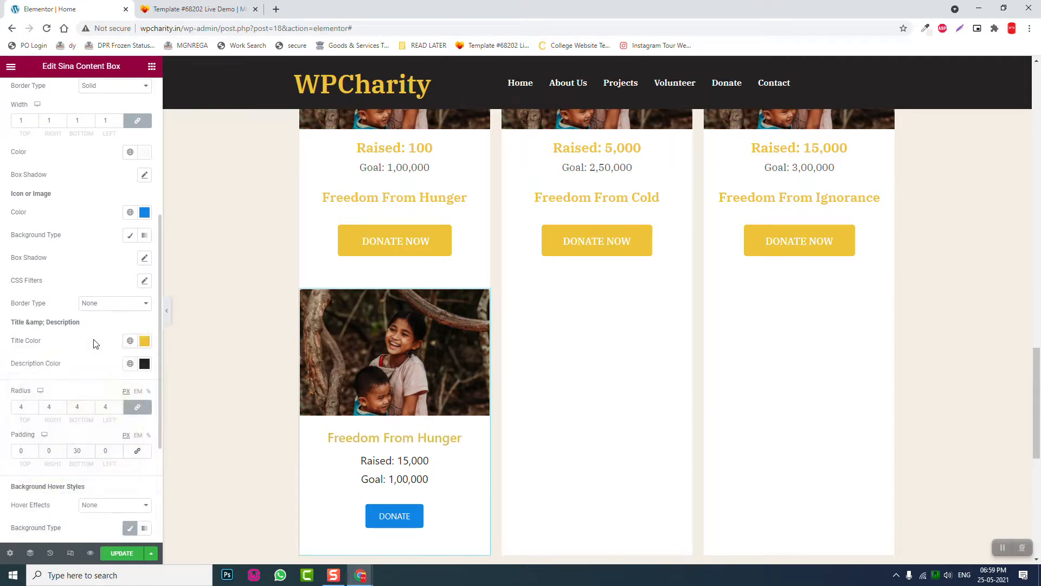
- Set the DONATE button colour to yellow #edc339
scroll(24, 461, "down", 3)
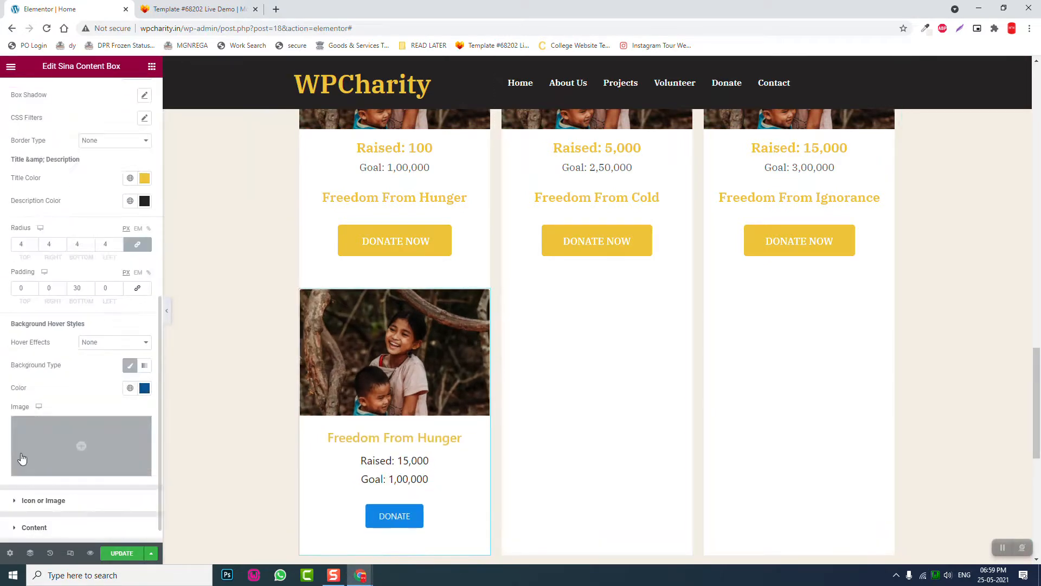
left_click(48, 528)
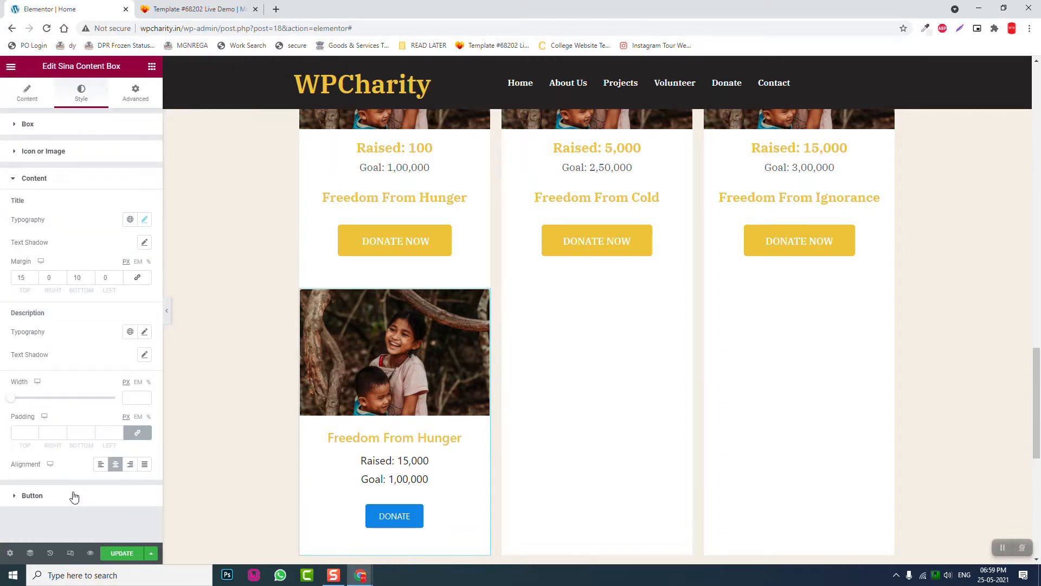
left_click(74, 495)
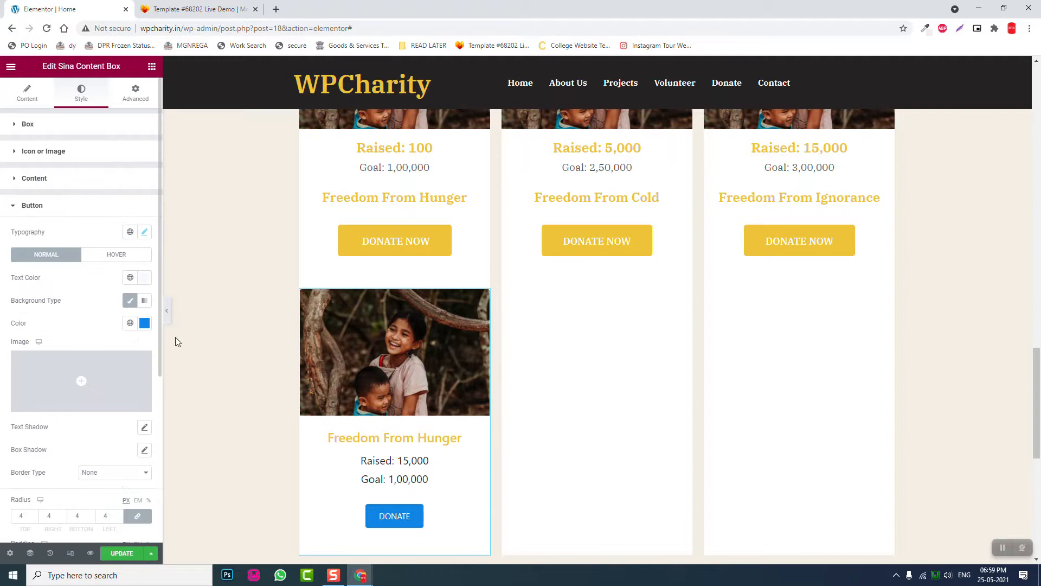
left_click(145, 324)
type("edc339")
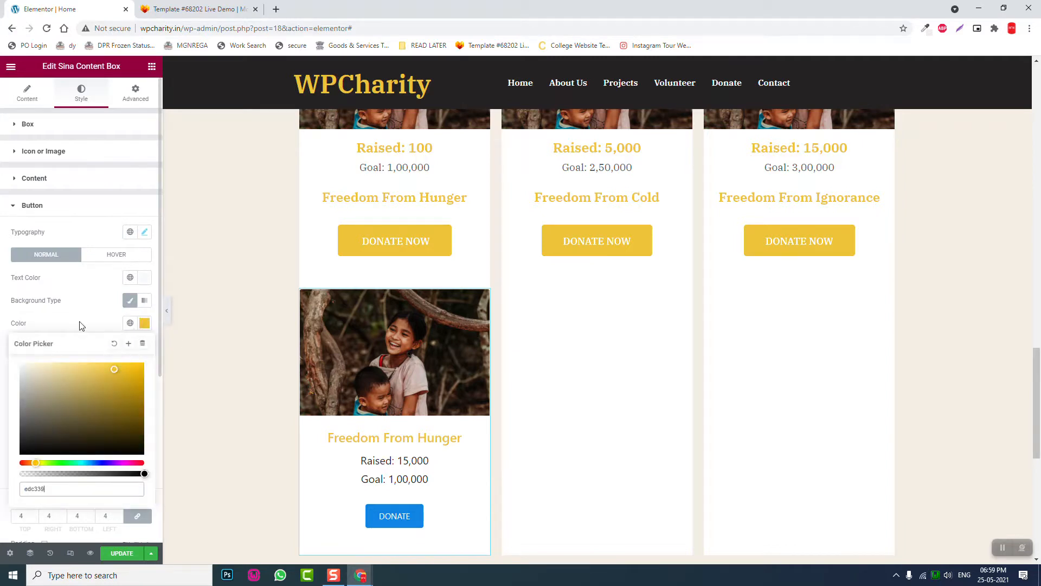
left_click(79, 324)
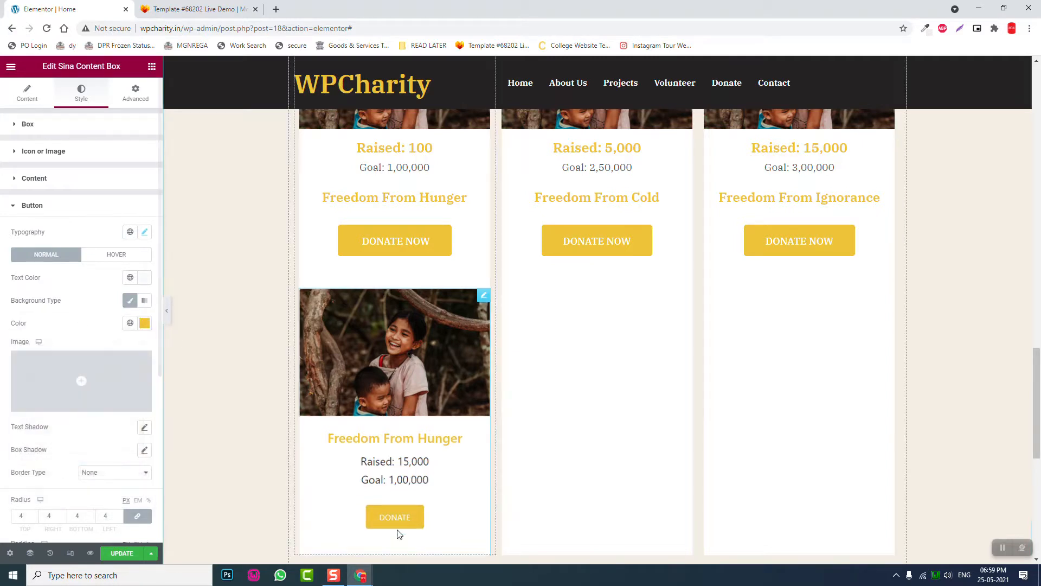
- Set the DONATE button padding to 20 top/bottom and 60 left/right
scroll(45, 432, "down", 4)
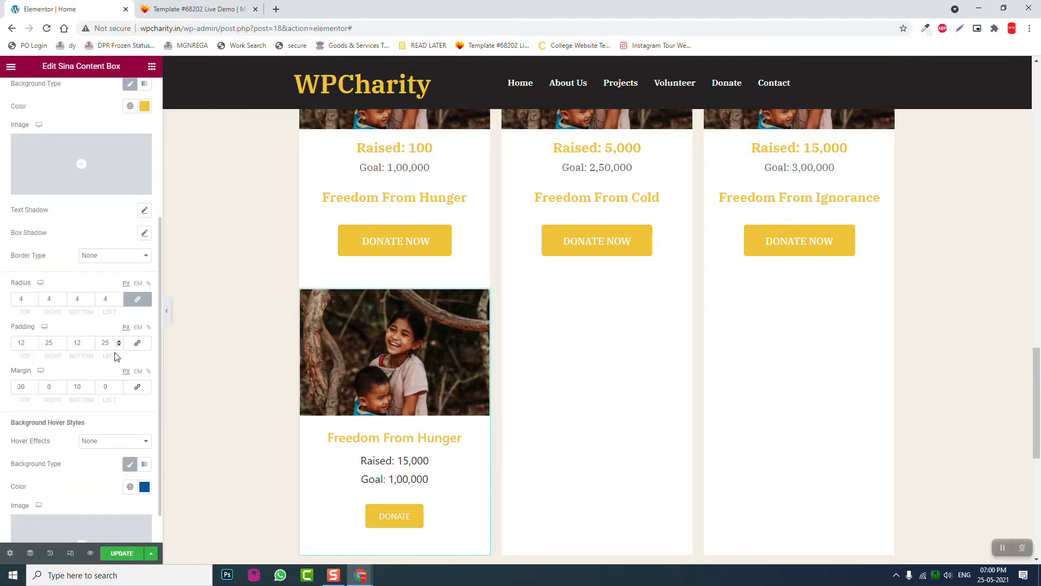
left_click_drag(26, 343, 2, 345)
type("60")
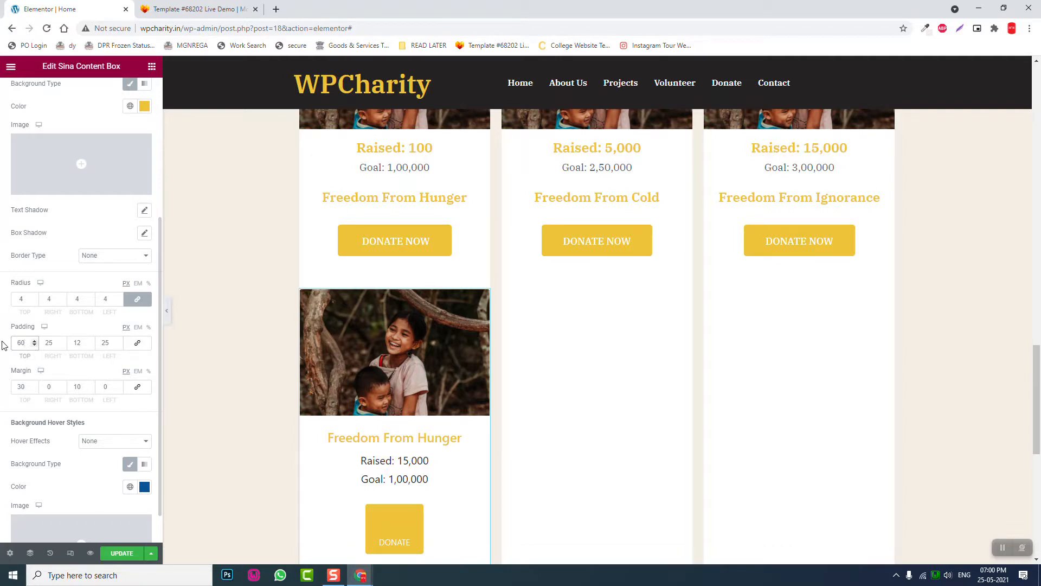
key("BackSpace")
key("BackSpace")
type("0")
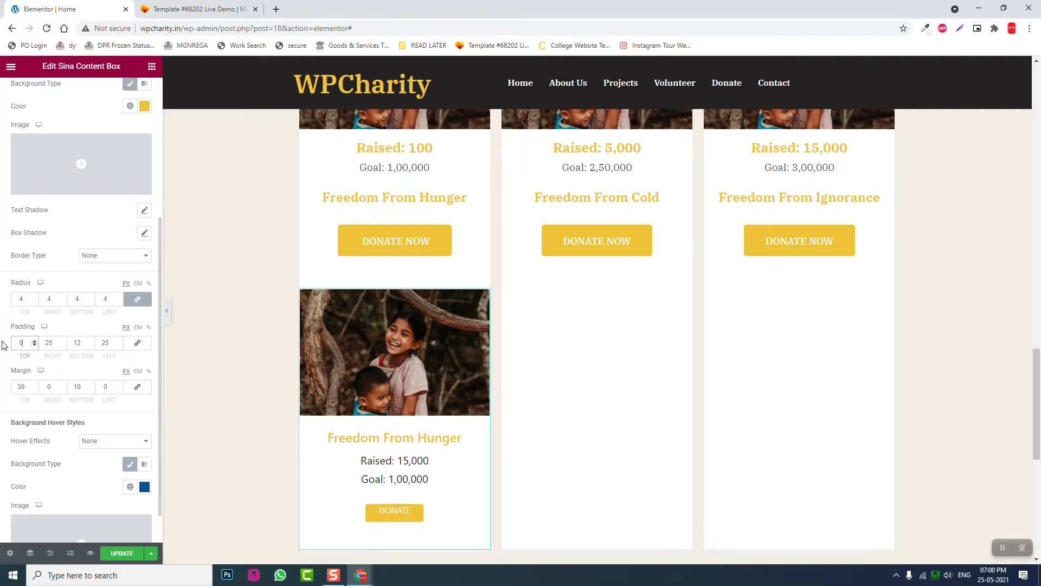
type("20")
type("60")
key("Tab")
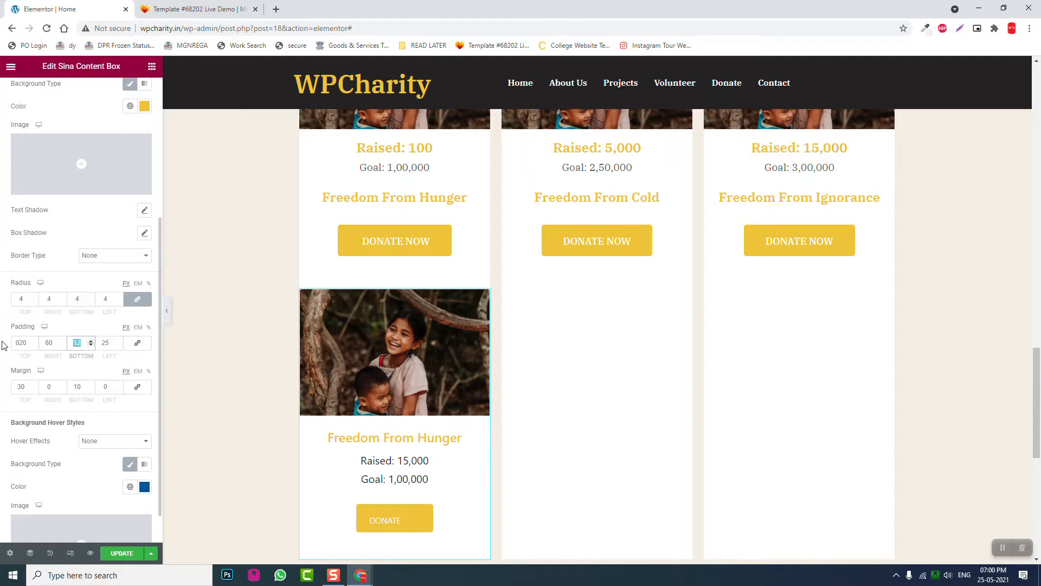
type("20")
key("Tab")
type("60")
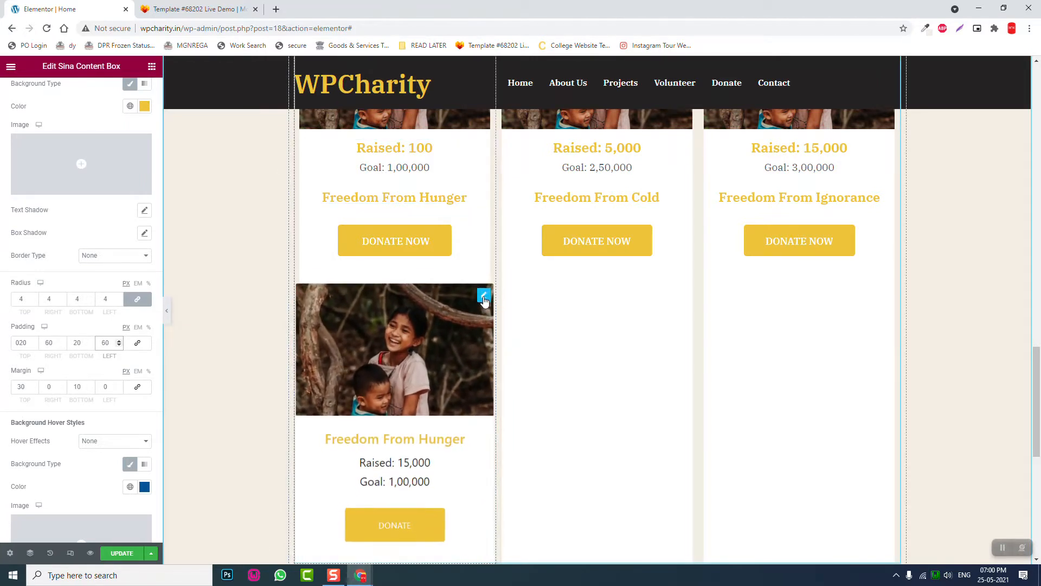
- Delete the experimental content-box card and update the page
right_click(484, 300)
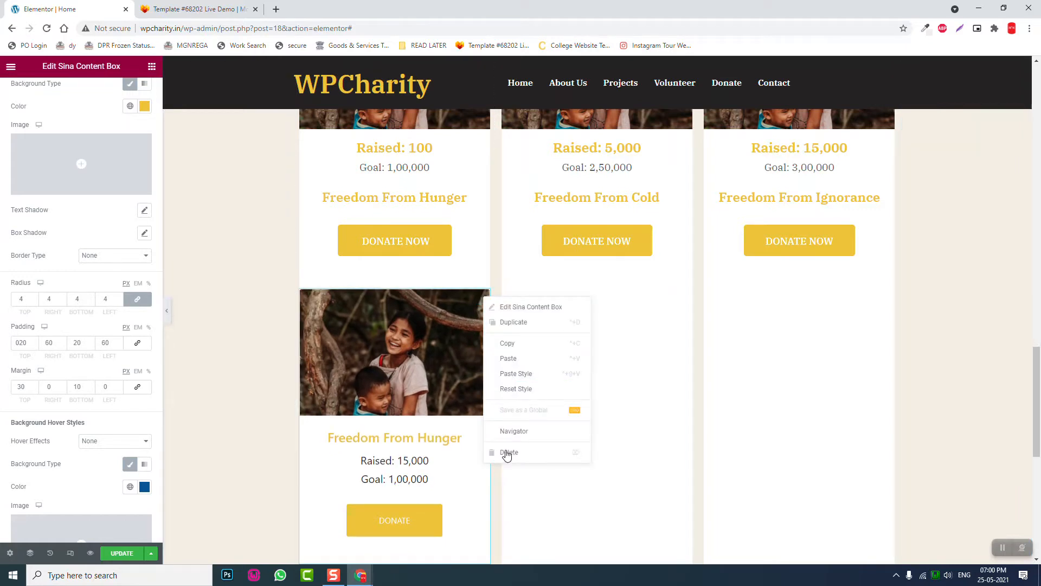
left_click(507, 452)
scroll(491, 440, "up", 4)
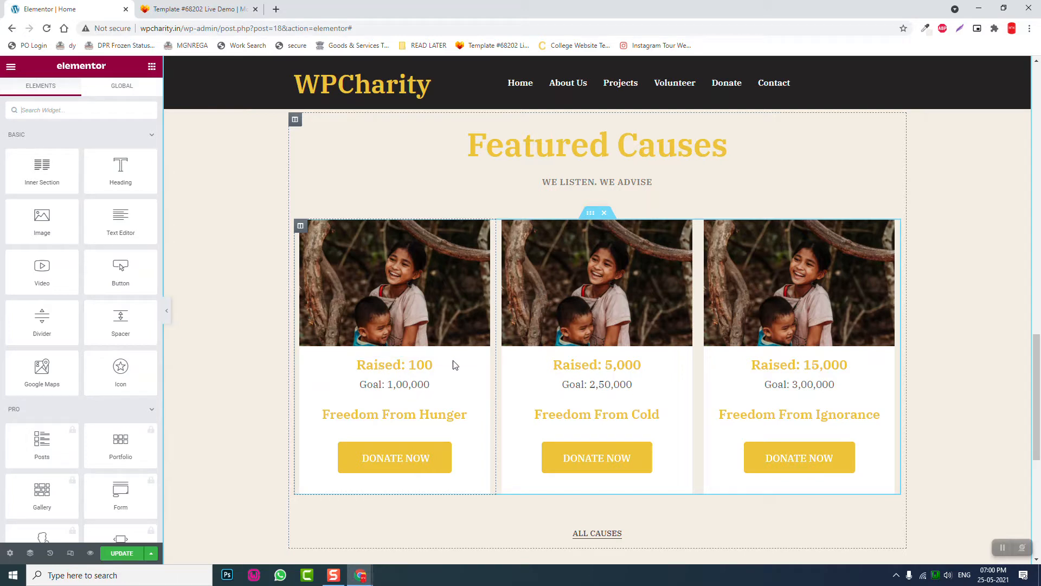
left_click(122, 553)
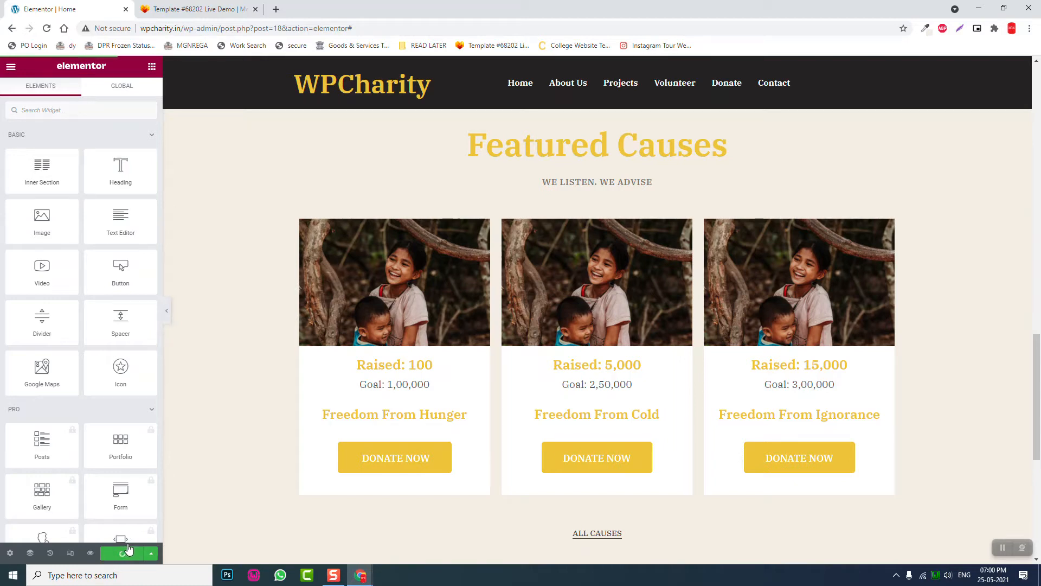
- Preview the page and scroll to Featured Causes showing cards raising 100, 5,000 and 15,000
left_click(91, 553)
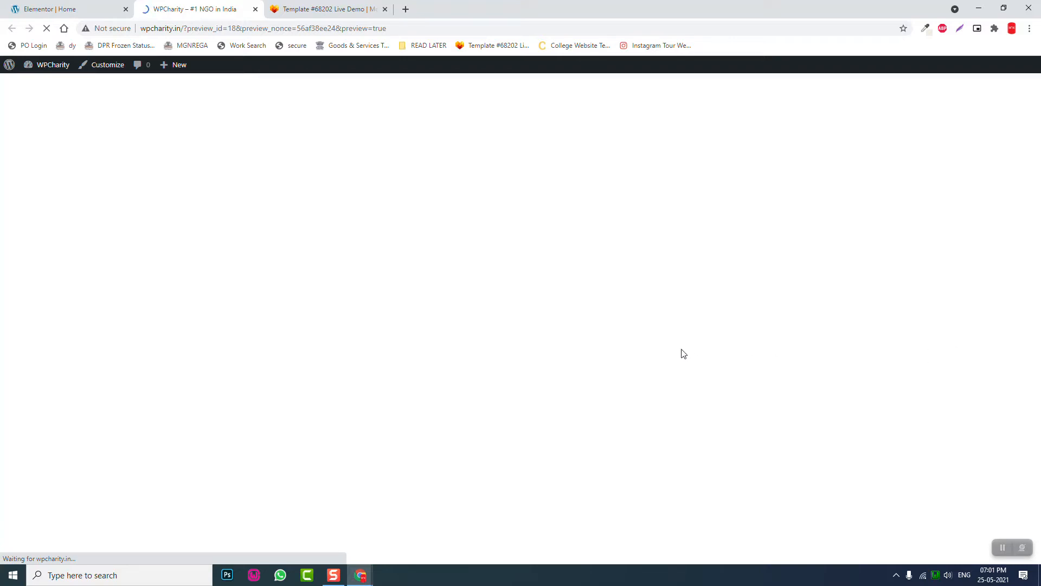
key("ctrl+Tab")
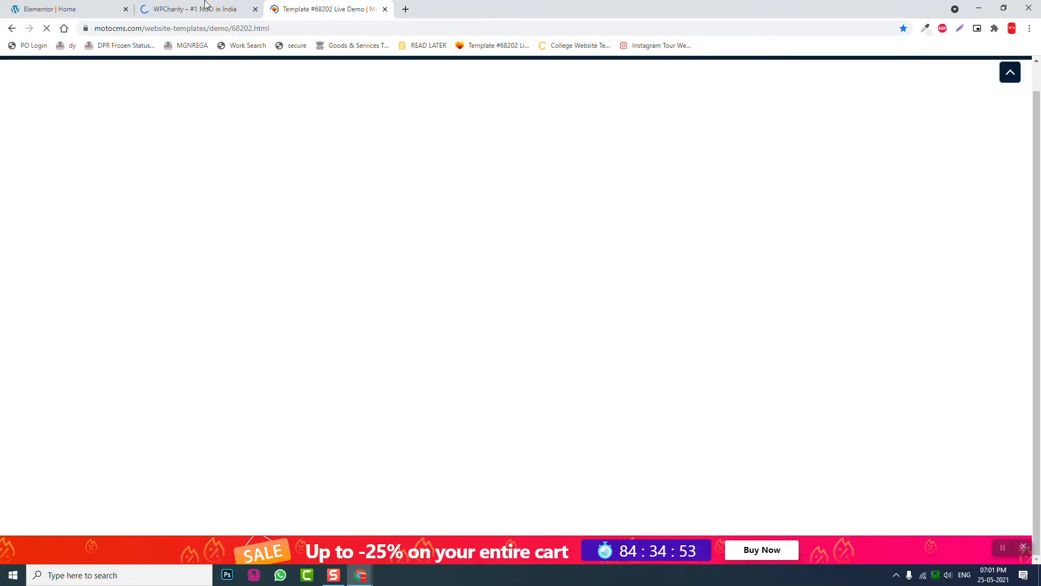
left_click(248, 12)
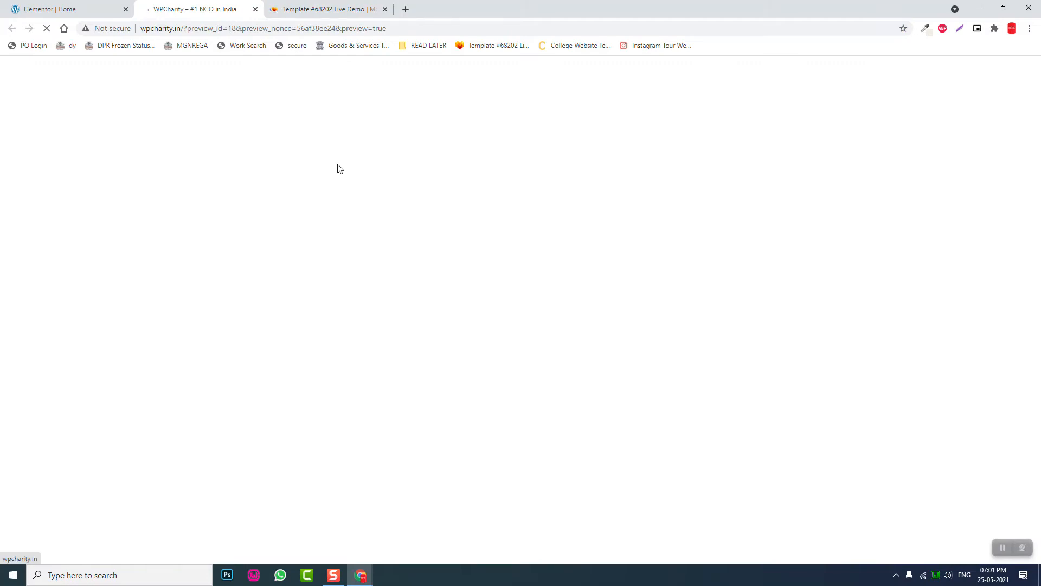
scroll(343, 197, "down", 5)
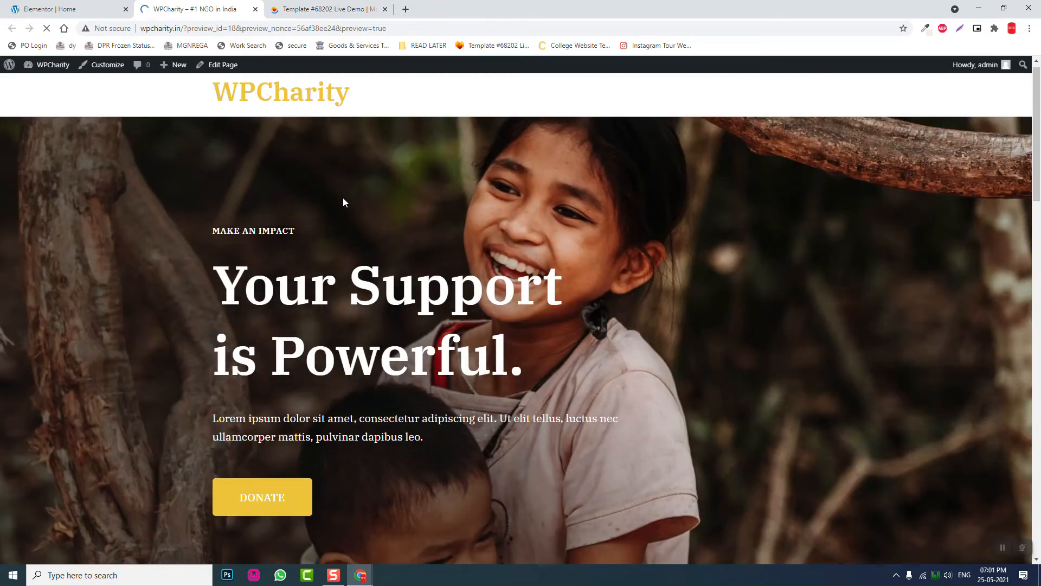
scroll(342, 197, "down", 3)
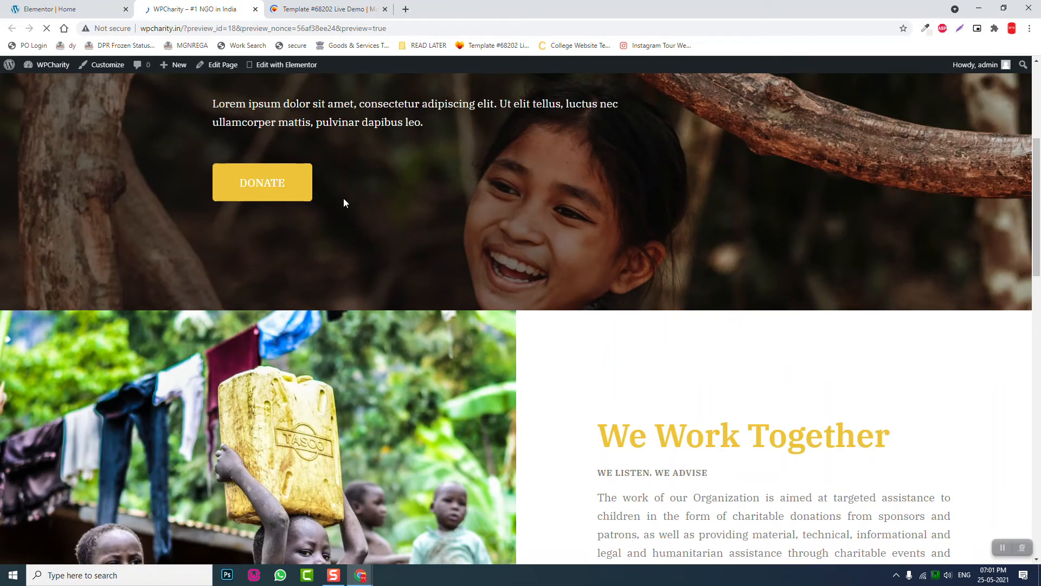
scroll(343, 199, "down", 6)
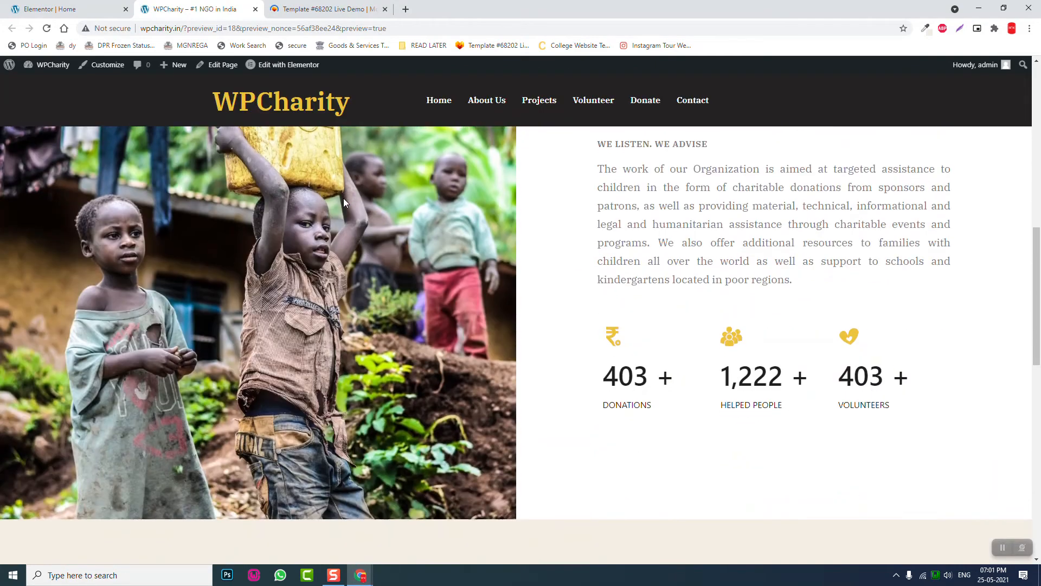
scroll(343, 200, "down", 6)
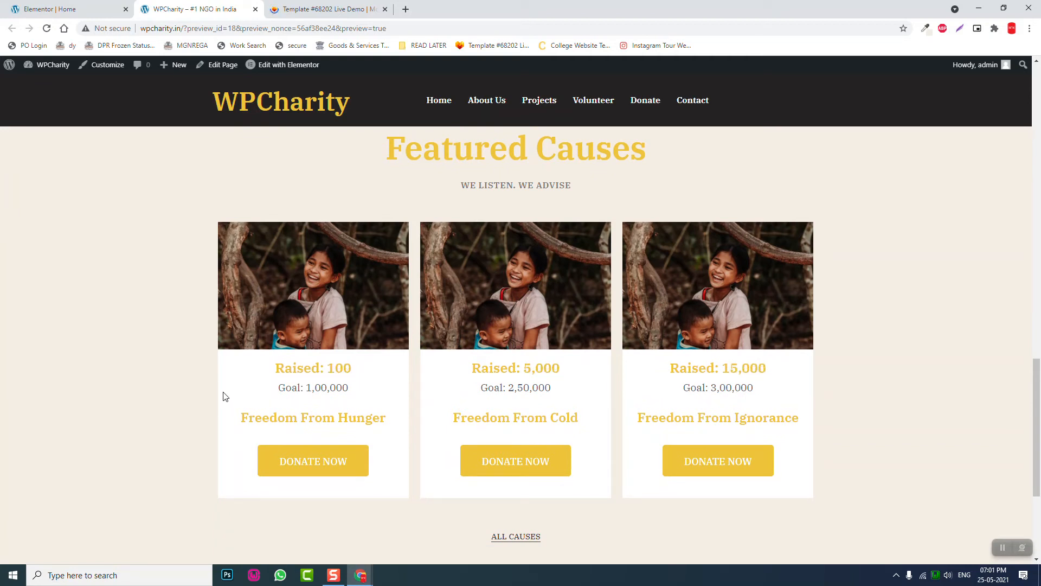
scroll(224, 398, "down", 1)
scroll(225, 398, "down", 2)
scroll(224, 398, "up", 5)
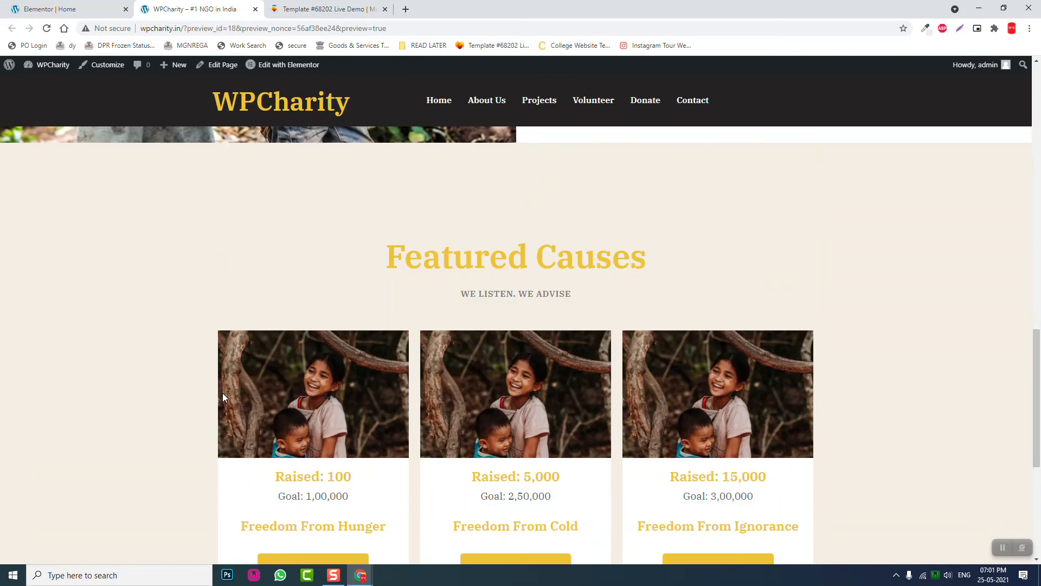
scroll(222, 395, "down", 2)
scroll(224, 398, "down", 1)
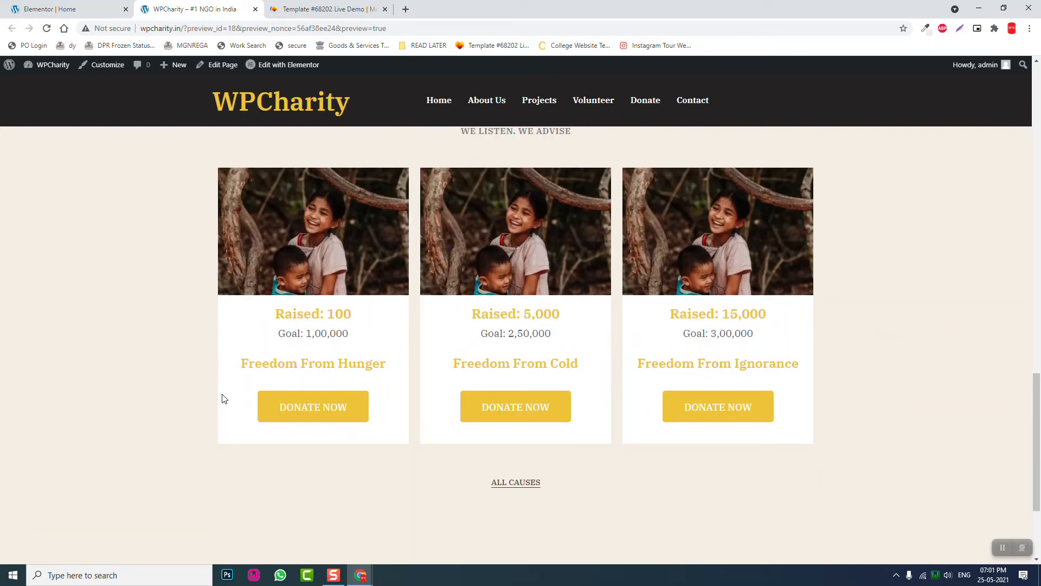